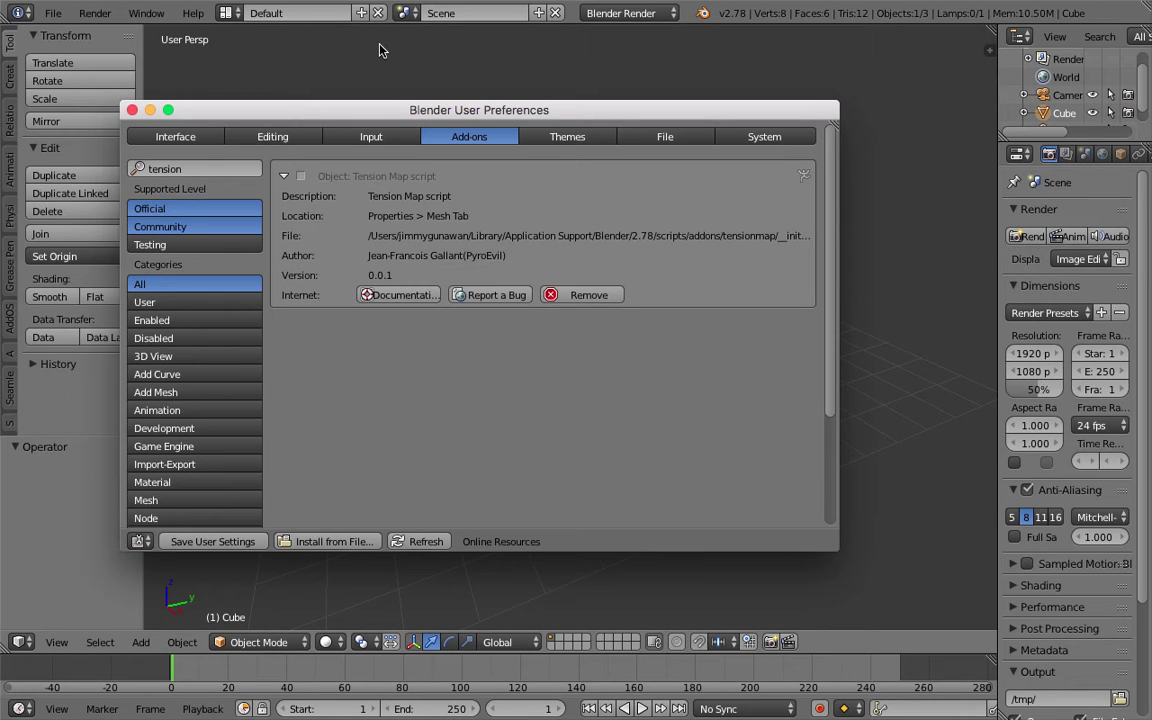
Look over the TensionMap v0.1 add-on download page in the browser.
drag(469, 114, 501, 118)
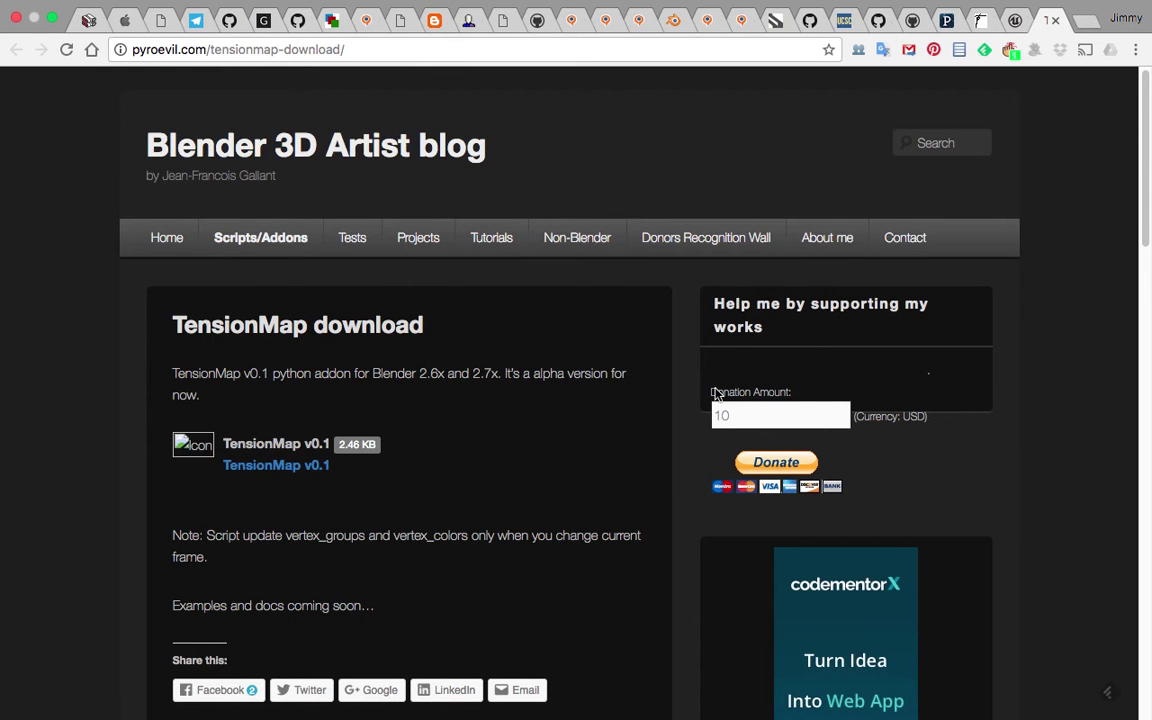
scroll(535, 438, down, 1)
scroll(535, 438, down, 3)
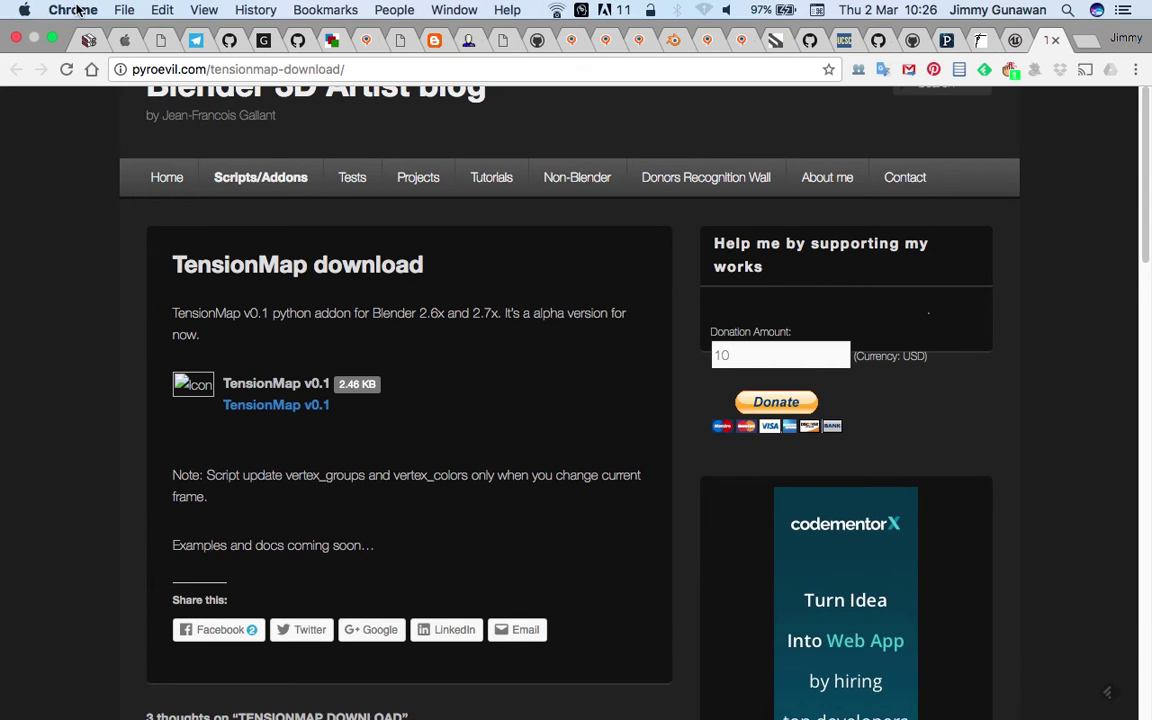
Quit Google Chrome, agreeing to leave the unsaved Beetle Blocks page, and switch back to Blender.
click(78, 10)
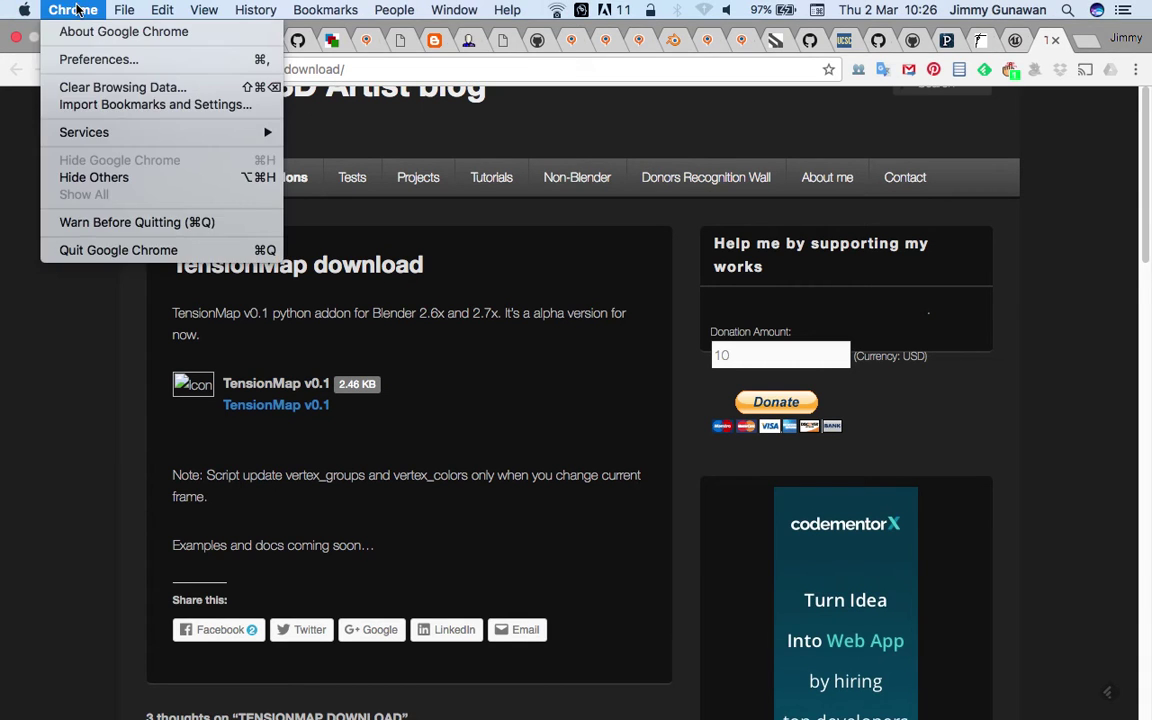
click(165, 256)
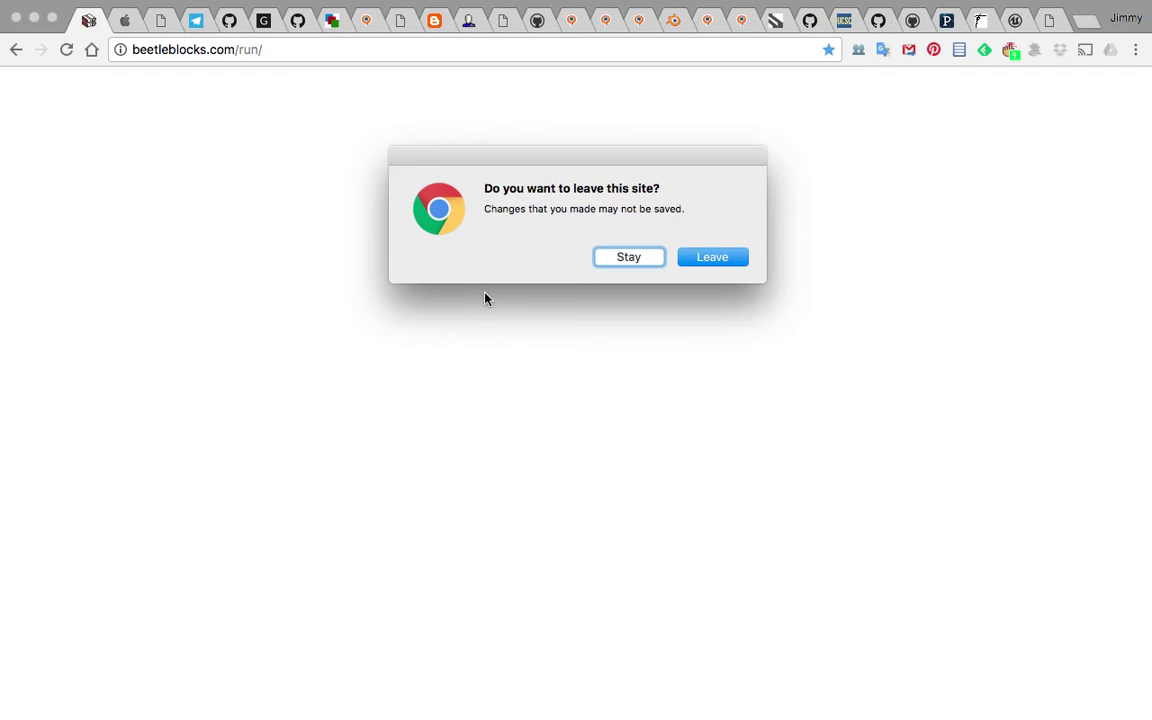
click(700, 260)
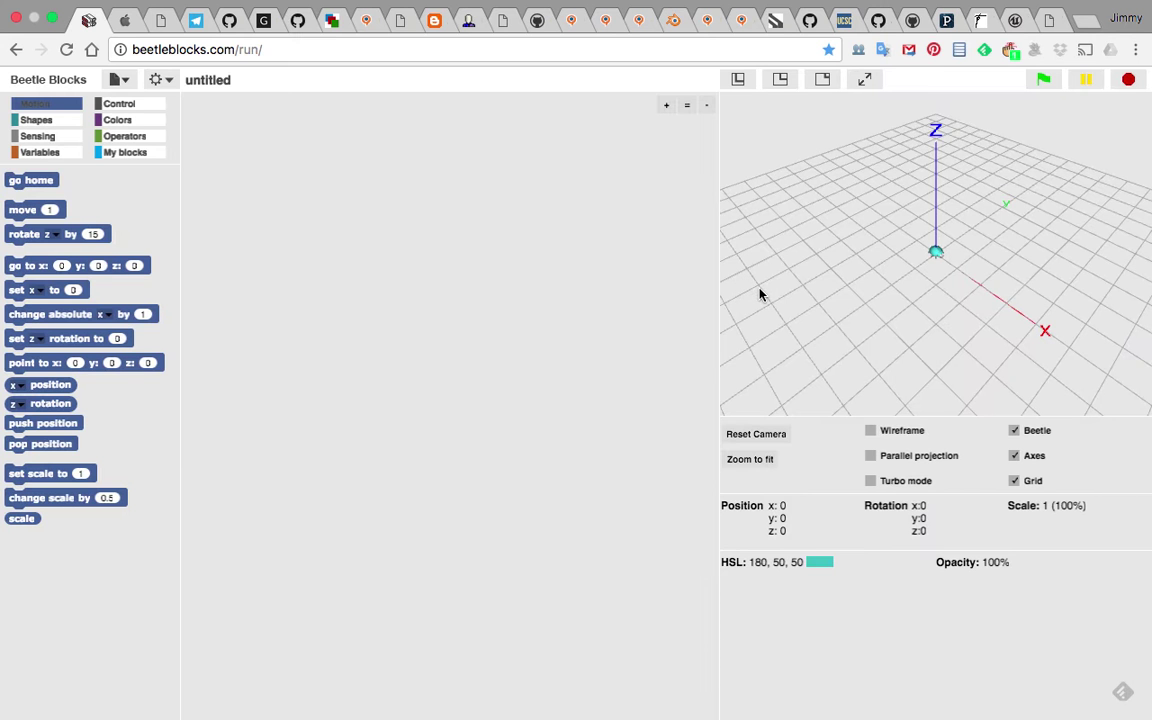
key(ctrl+Left)
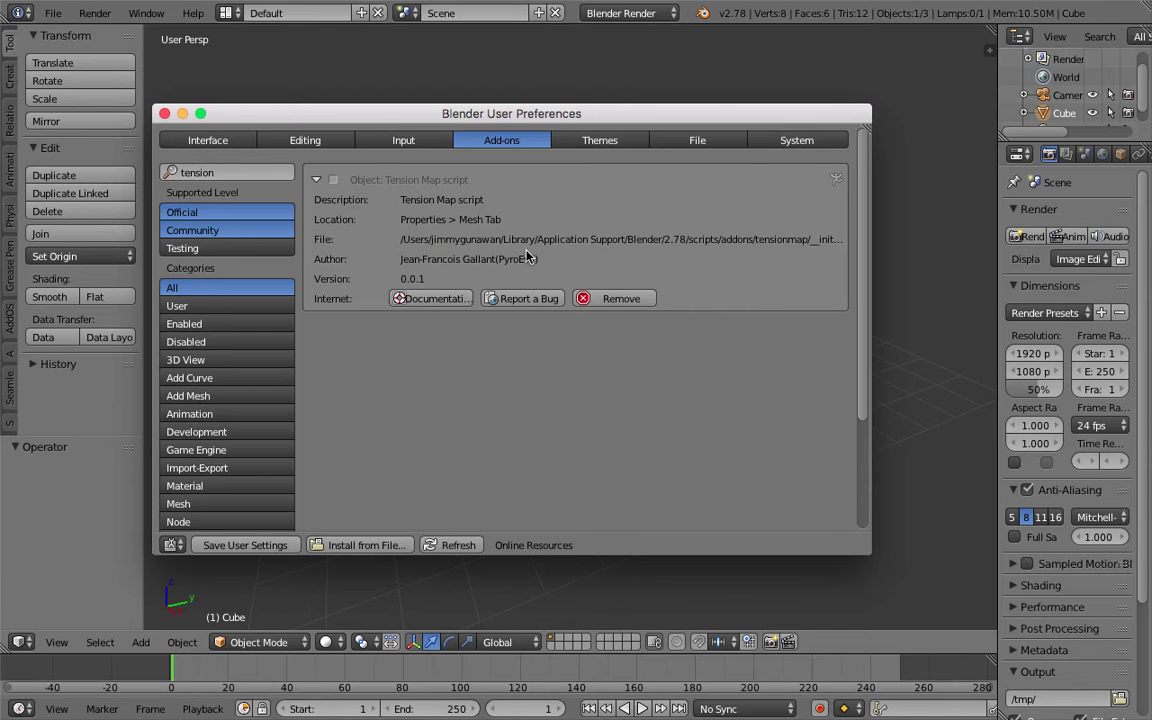
drag(515, 116, 620, 123)
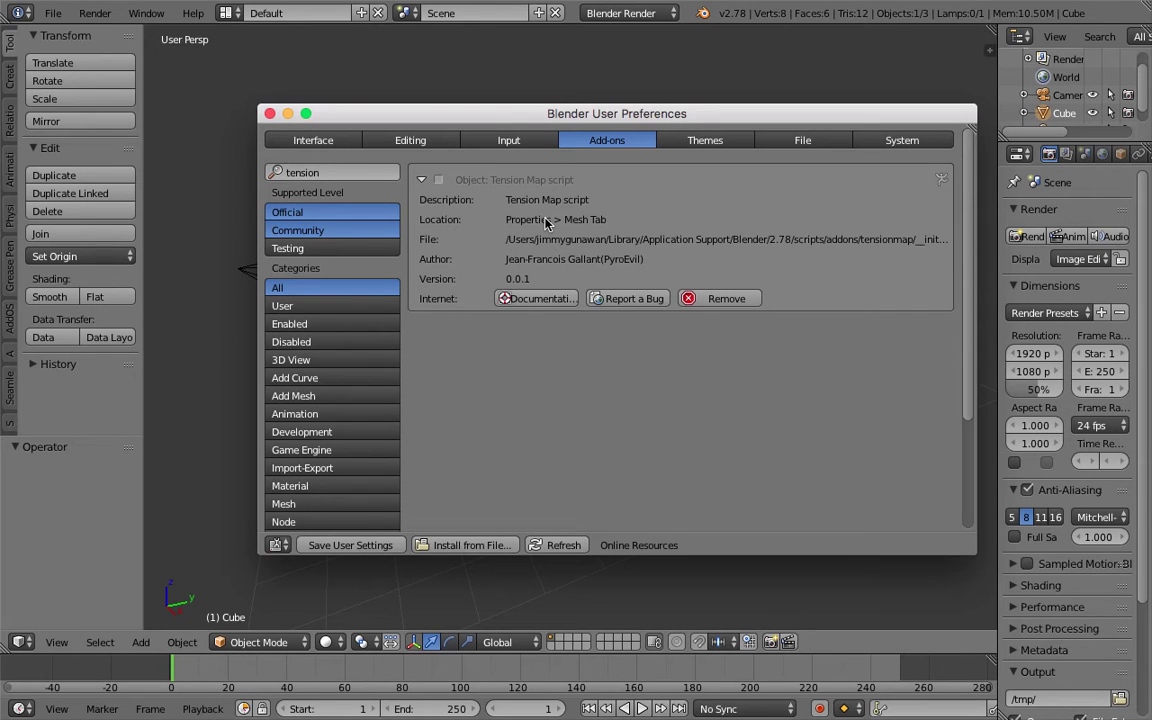
drag(551, 115, 547, 105)
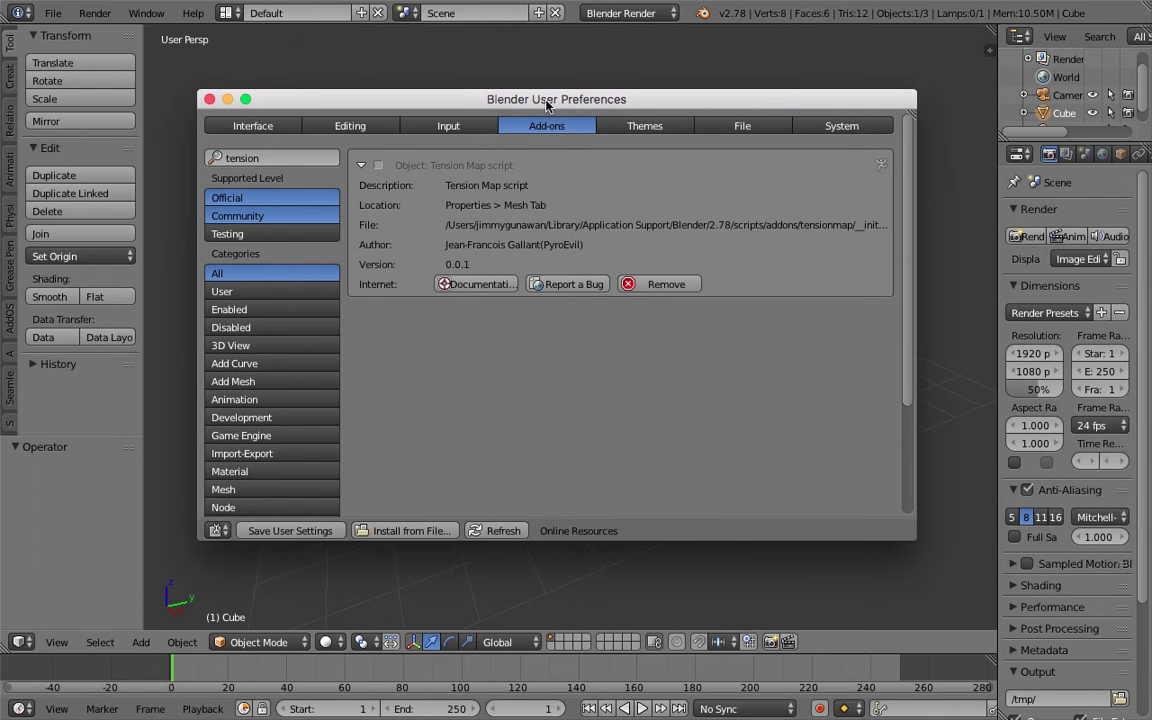
drag(641, 103, 659, 93)
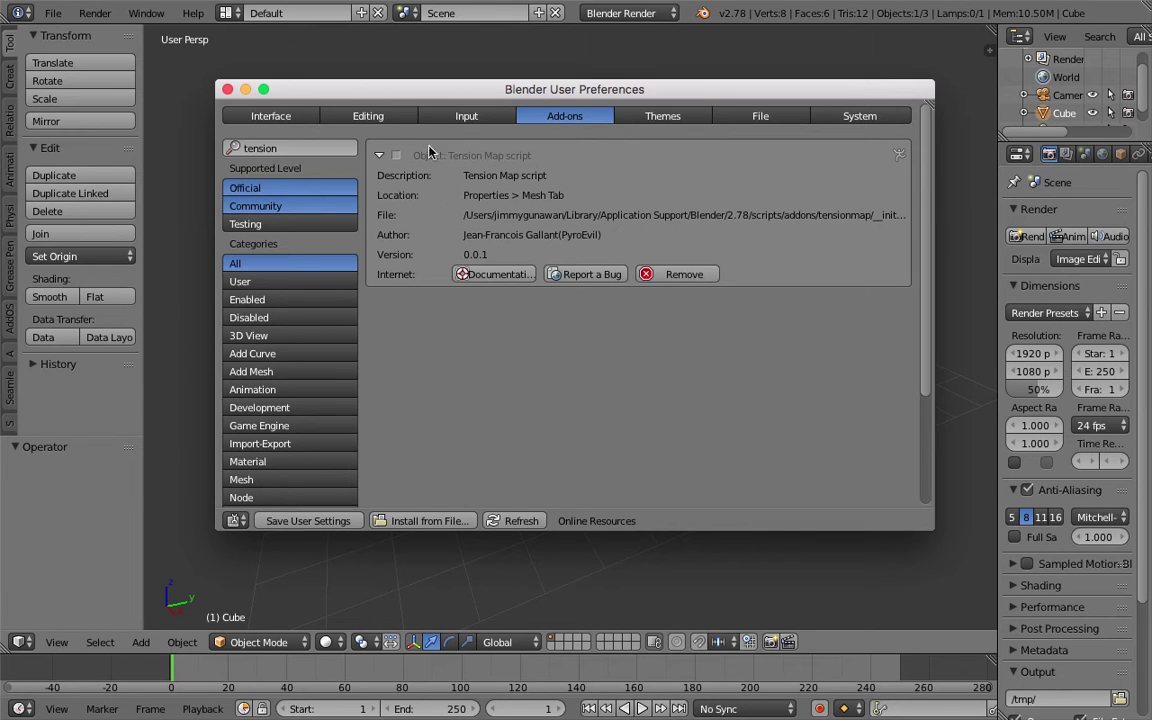
drag(420, 92, 409, 115)
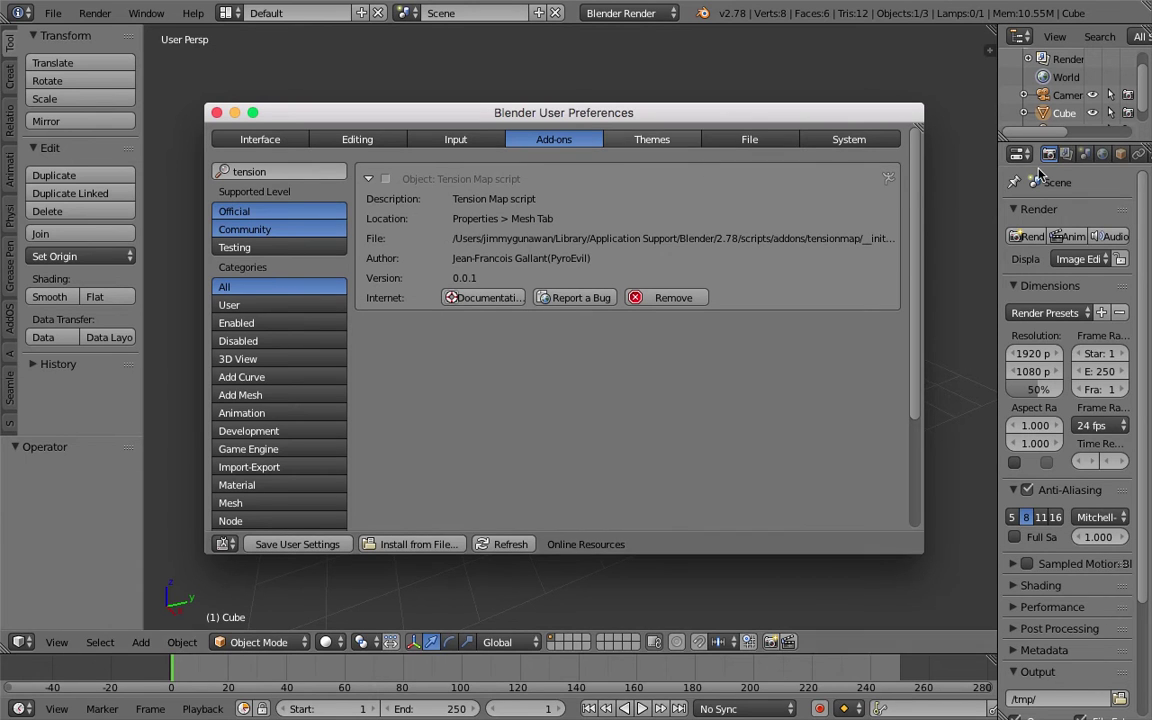
Enable the Tension Map script add-on, save the user settings and close the preferences.
click(385, 179)
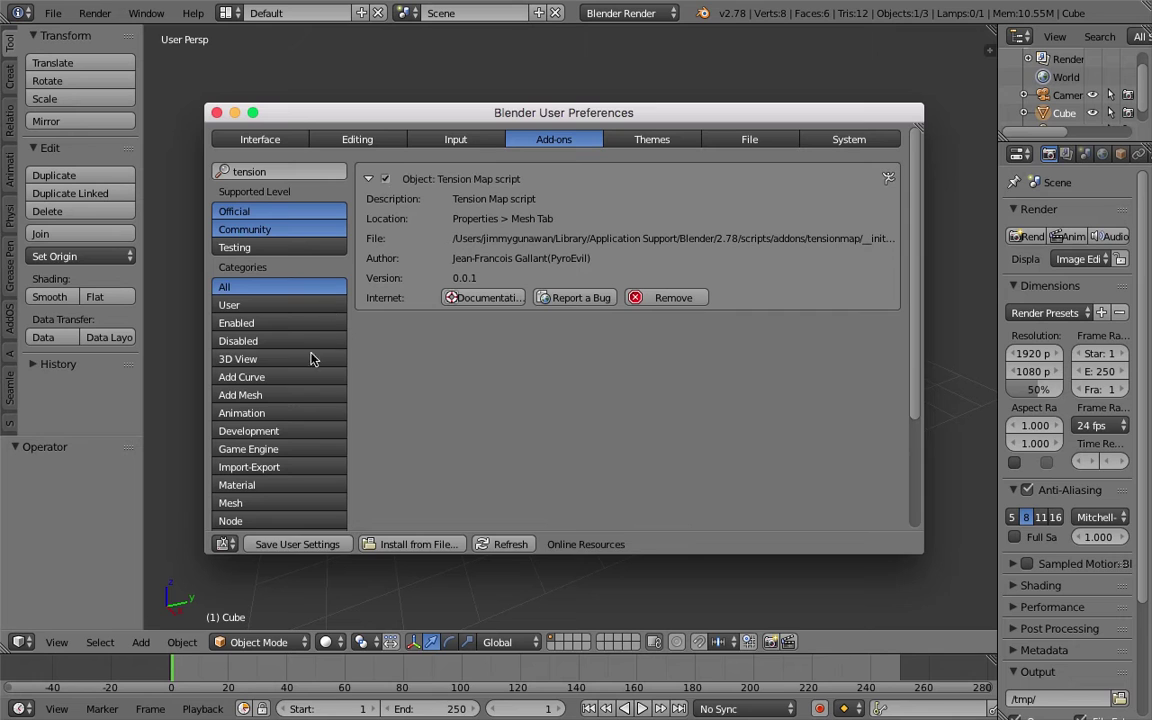
click(314, 546)
click(233, 115)
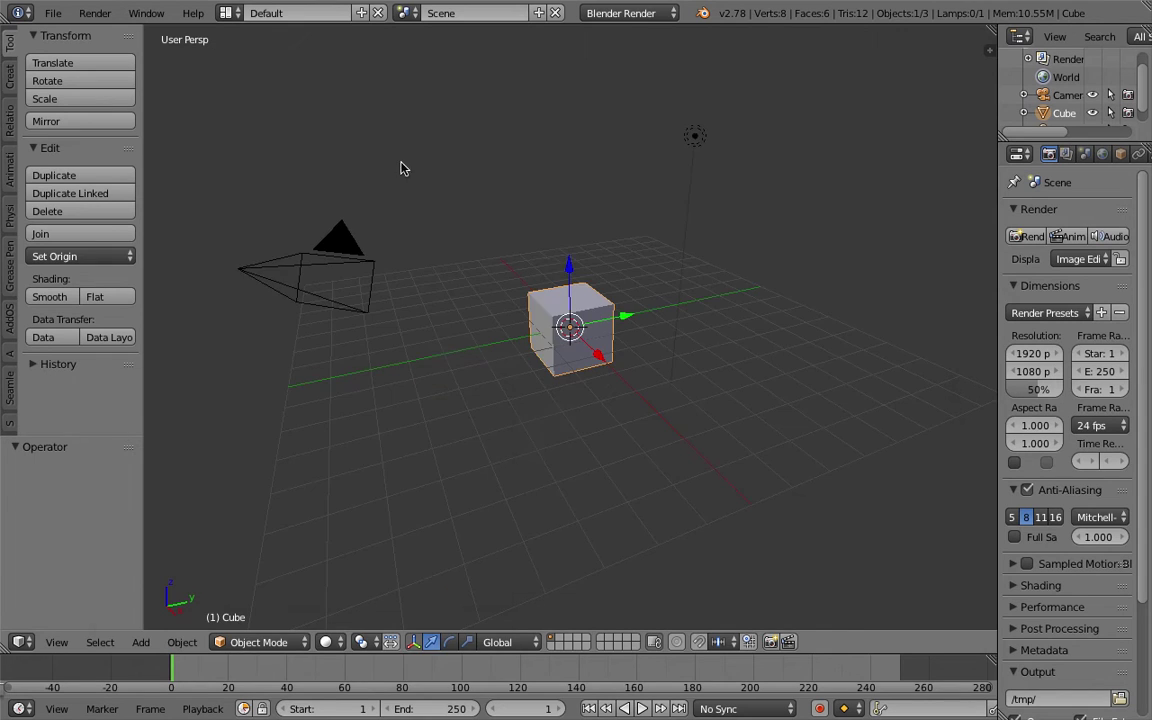
Delete all the default objects from the scene.
key(a)
key(a)
key(x)
click(585, 243)
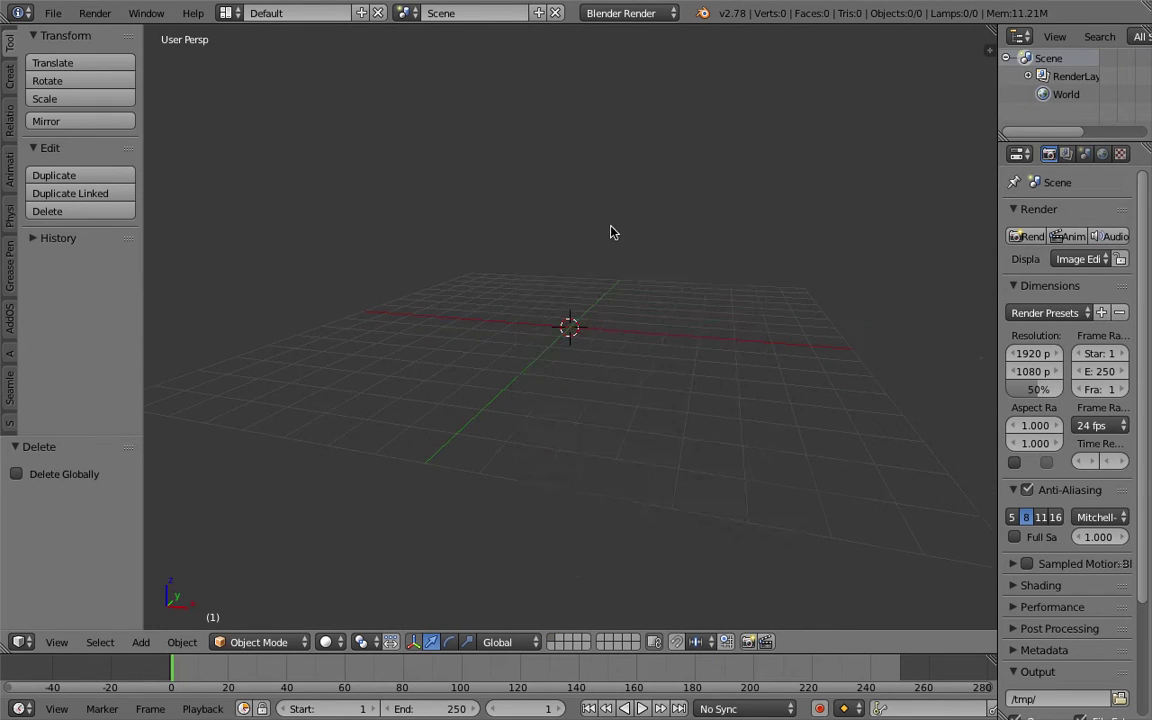
Switch to the Compositing layout and arrange it as a Sverchok node editor above a full-width 3D view.
key(shift+a)
mouse_move(612, 231)
click(233, 18)
click(240, 76)
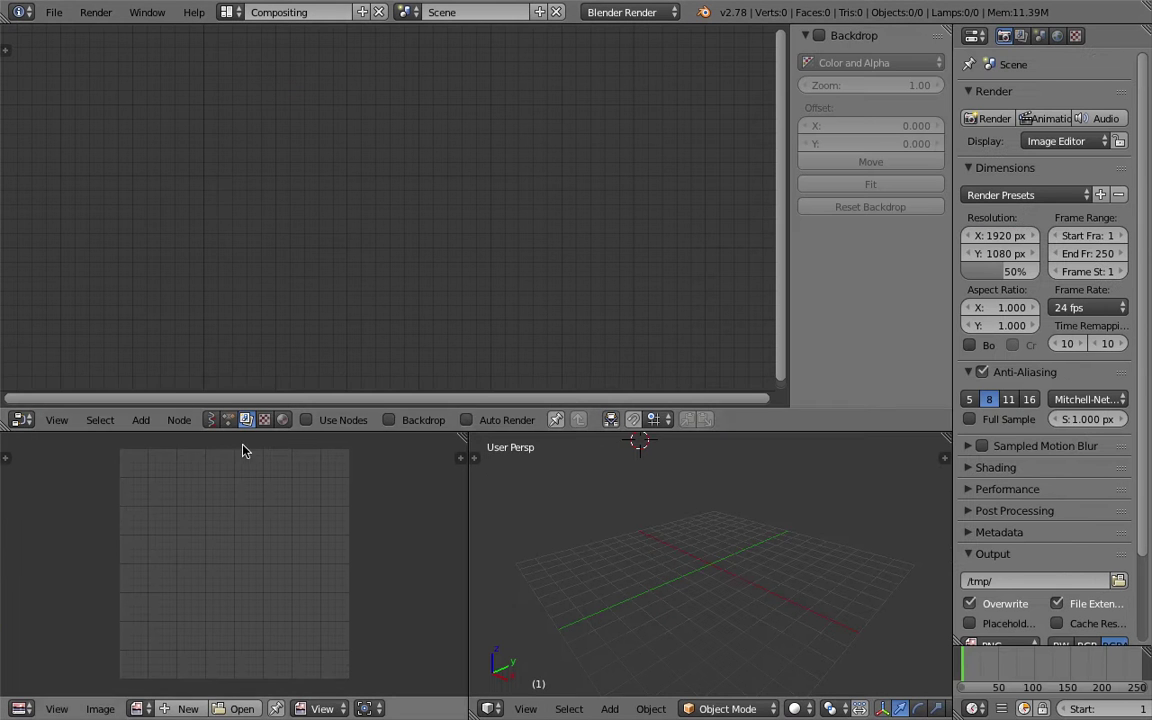
click(213, 420)
drag(462, 440, 100, 448)
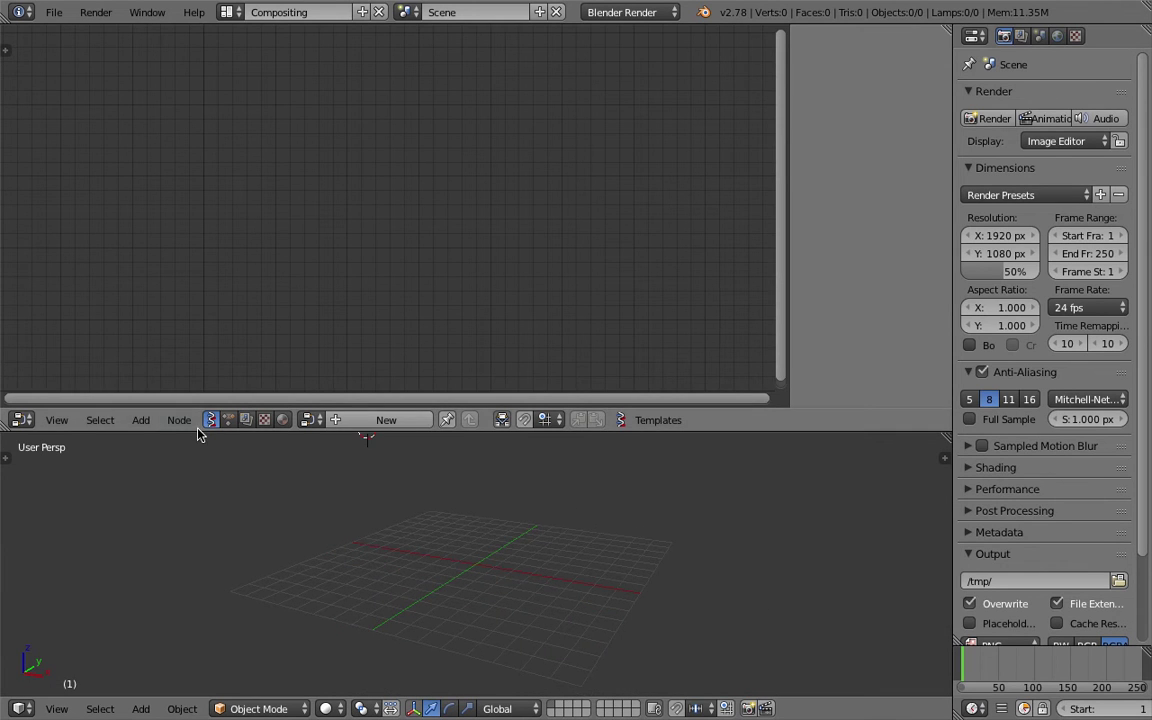
drag(198, 429, 446, 340)
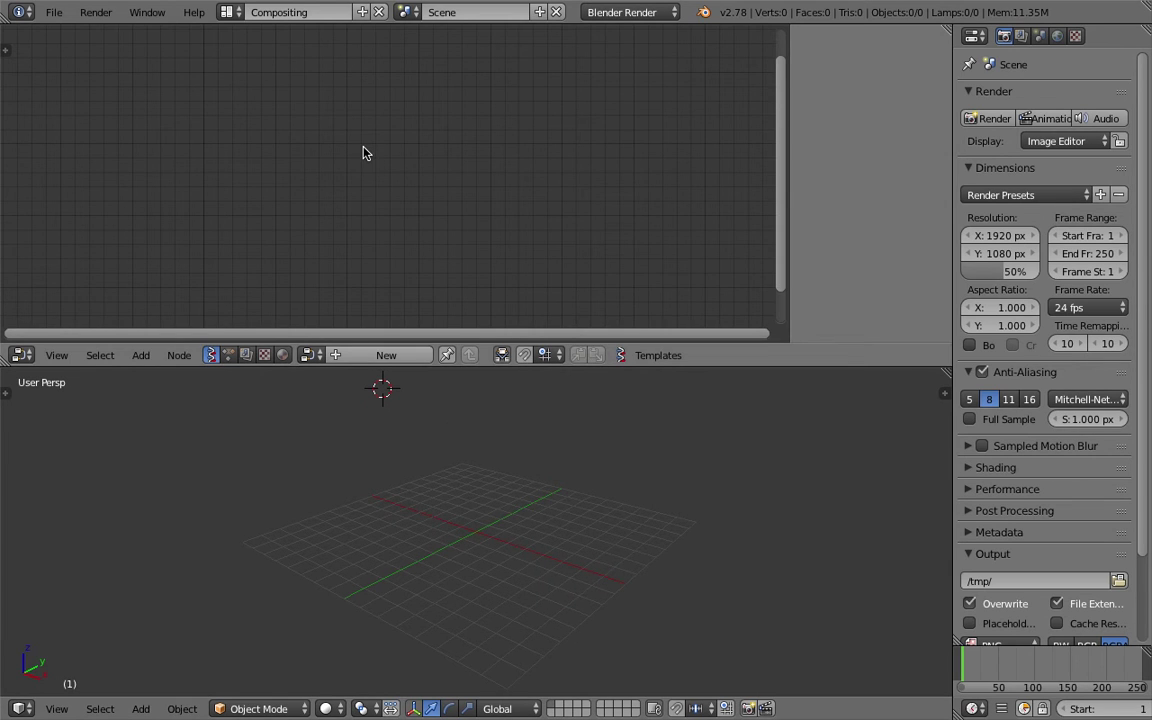
Save the file to the Desktop as sv_demo_tension_map_001.
click(55, 14)
click(138, 153)
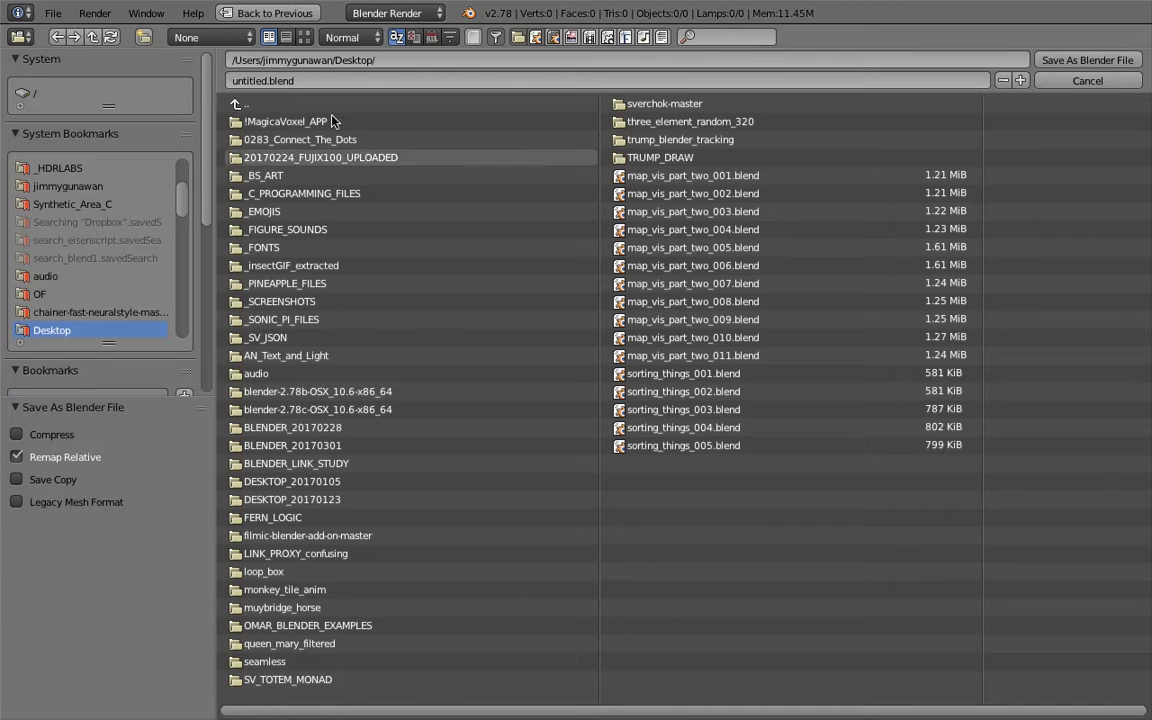
click(336, 61)
click(345, 80)
text(sv_demo_tension_map_)
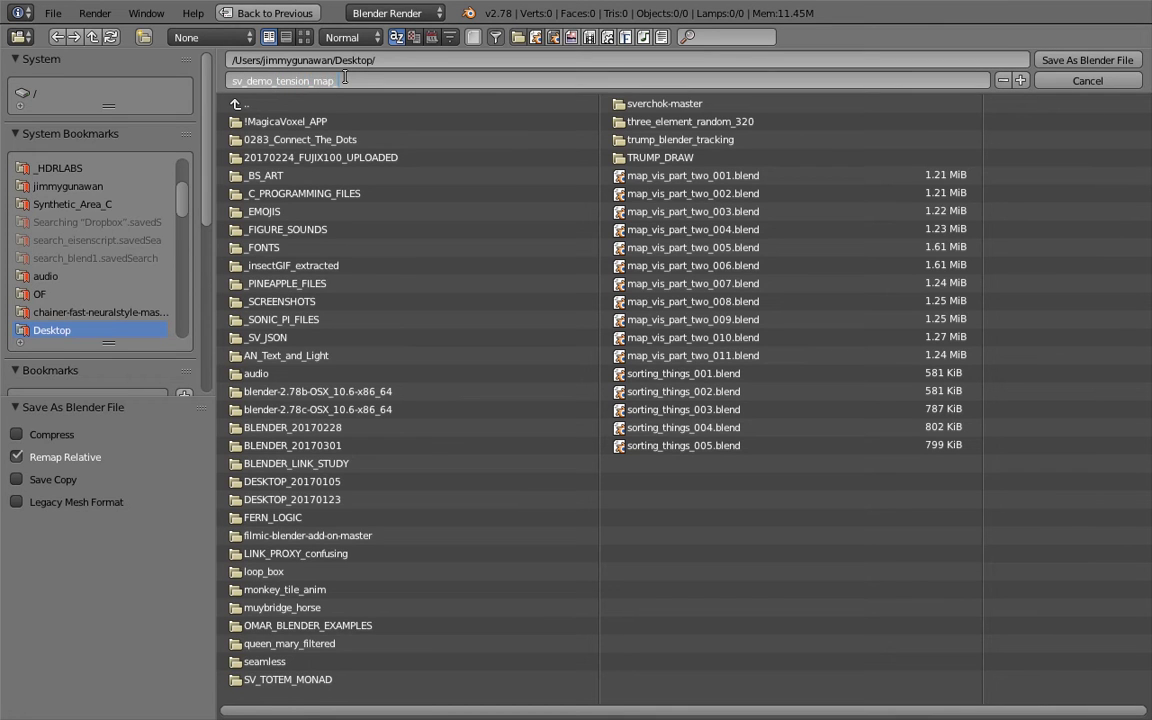
text(001)
key(Return)
click(1063, 64)
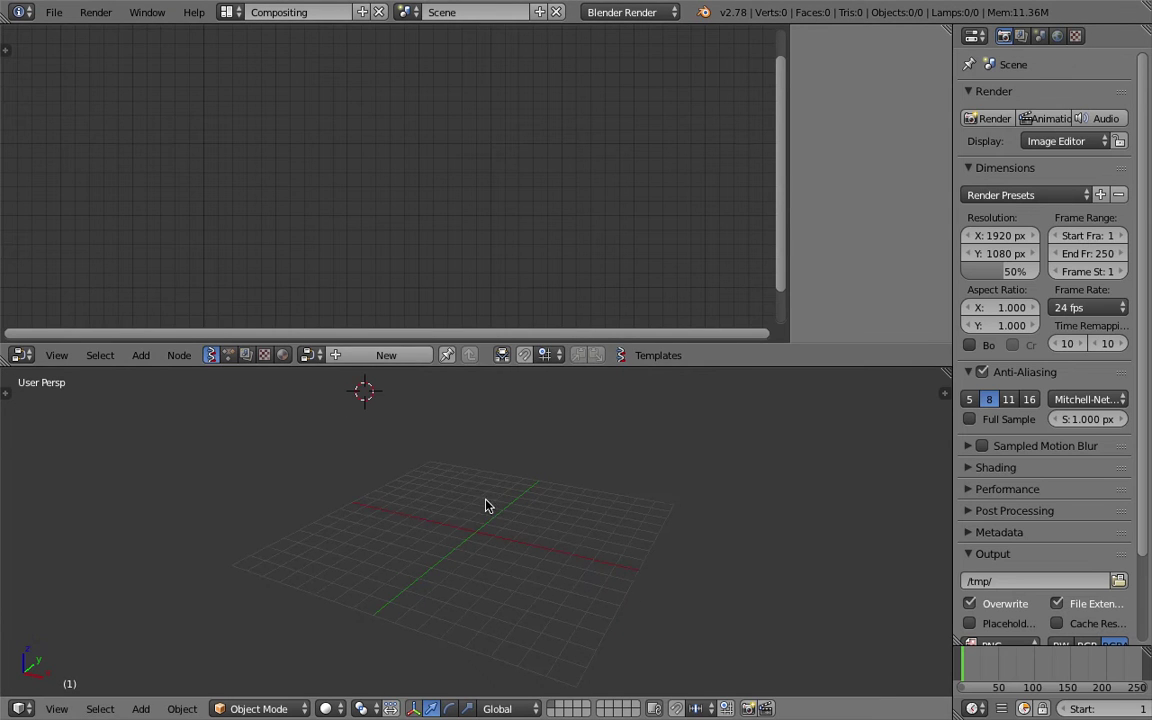
Create a new Sverchok node tree and add a Cylinder node to it.
click(385, 355)
key(shift+a)
click(347, 147)
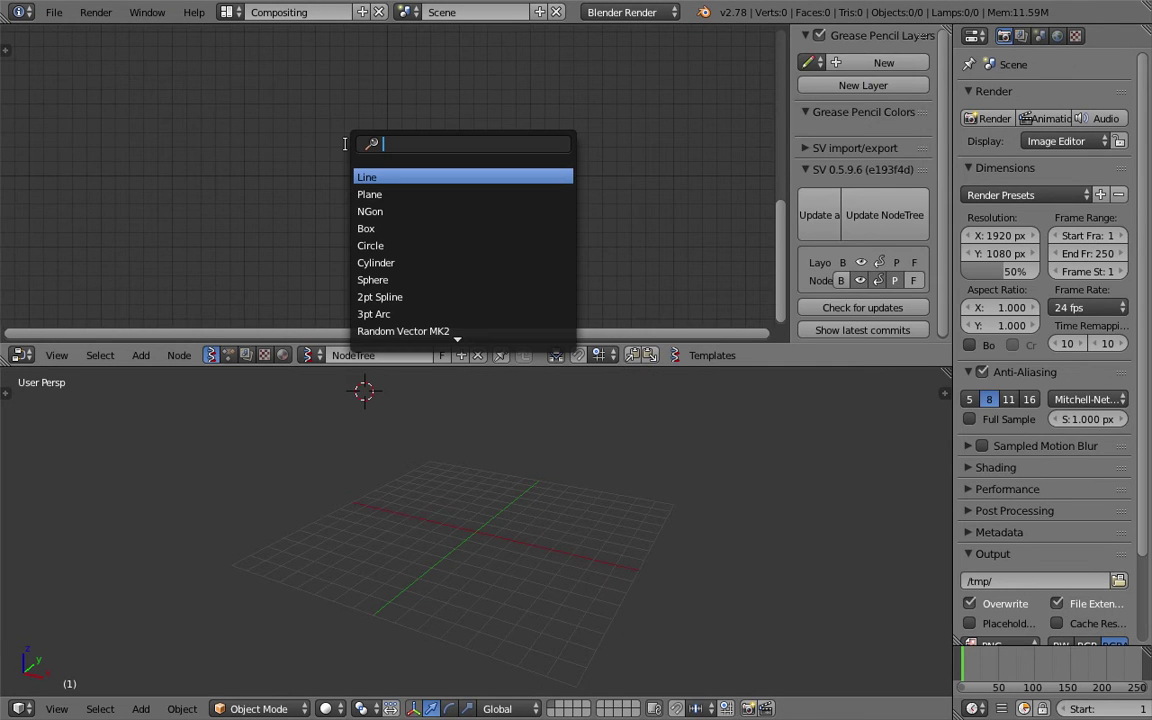
text(cyl)
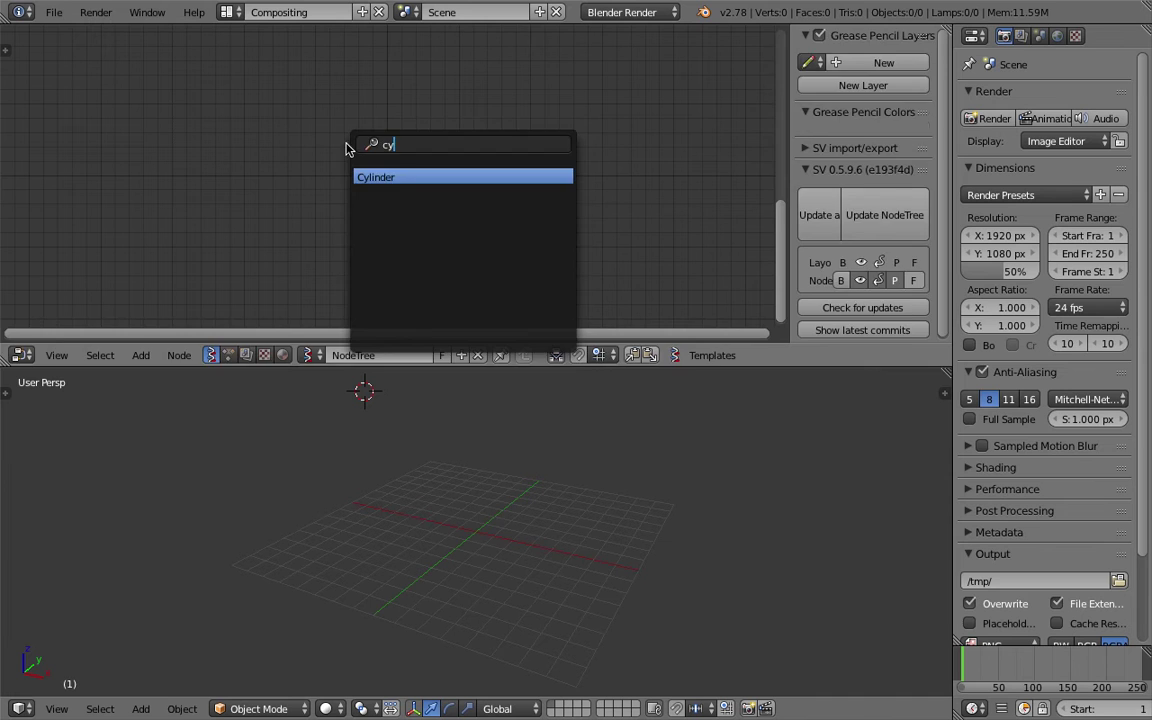
key(Return)
click(230, 126)
Add a Viewer BMeshMK2 node beside the Cylinder node.
key(shift+a)
click(533, 138)
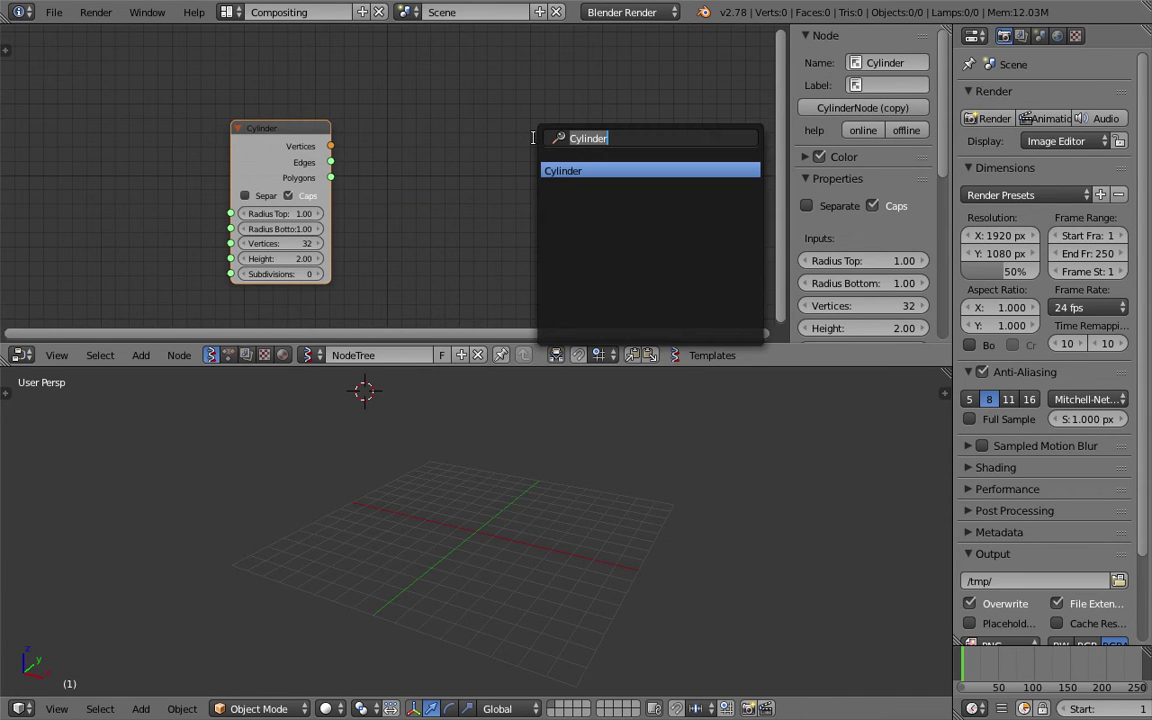
text(bmesh)
key(Return)
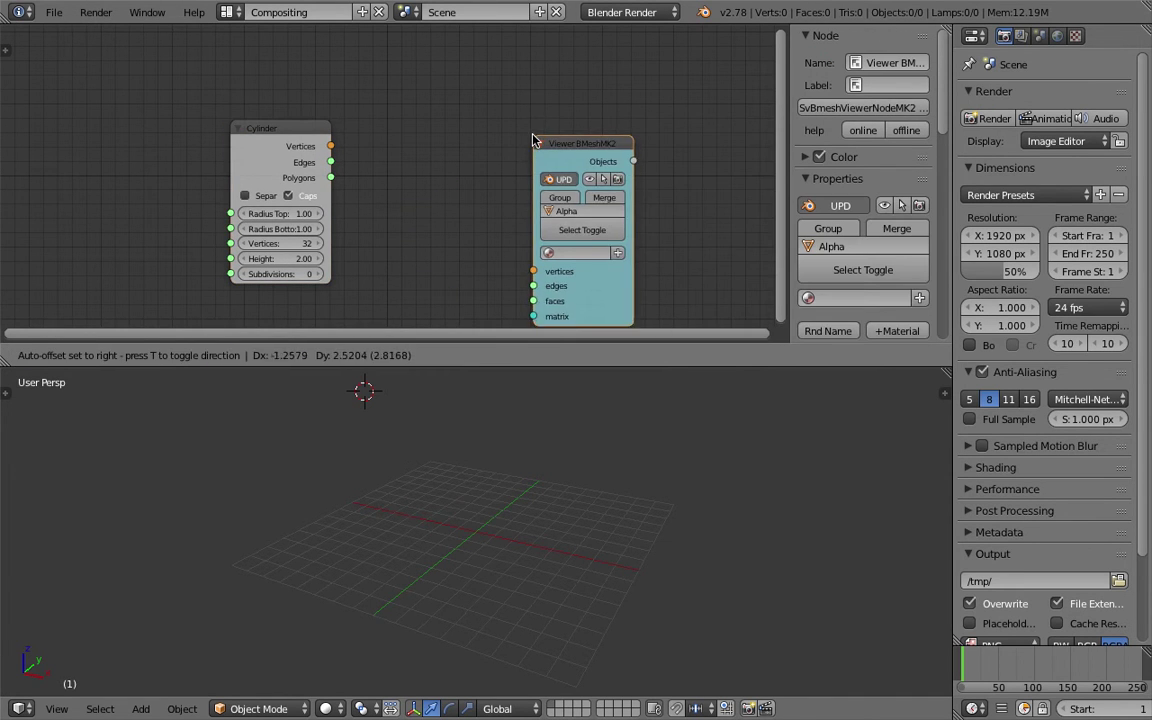
click(490, 106)
Connect the Cylinder's vertices and polygons to the viewer's vertices and faces, and raise the cylinder's subdivisions to 18.
drag(330, 146, 488, 238)
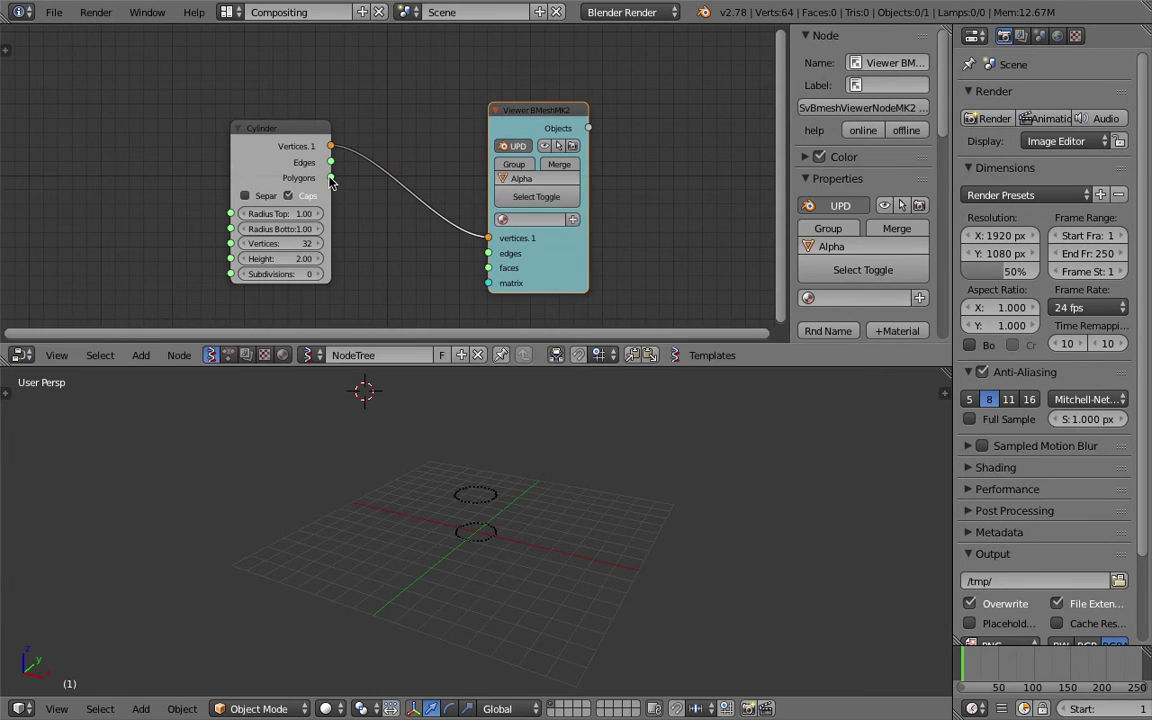
drag(330, 178, 512, 276)
scroll(545, 494, up, 5)
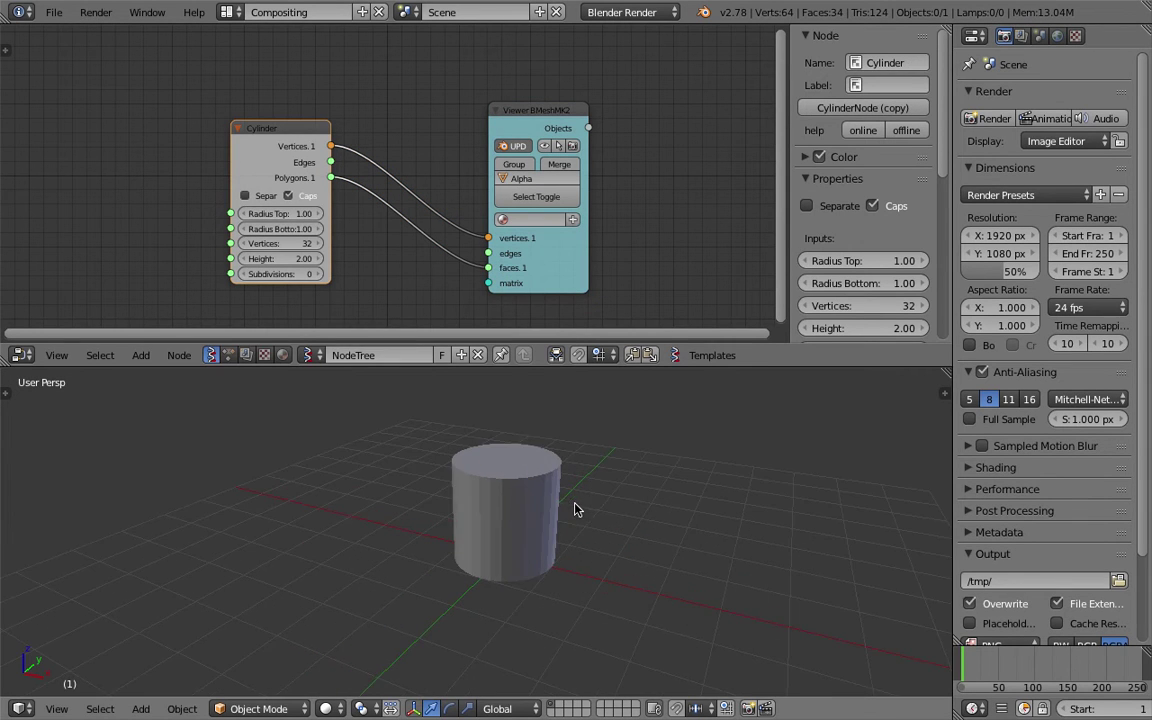
drag(290, 273, 330, 273)
Select the generated cylinder object and turn on its Wire and Draw All Edges display options.
middle_drag(502, 460, 499, 456)
right_click(500, 456)
click(1115, 36)
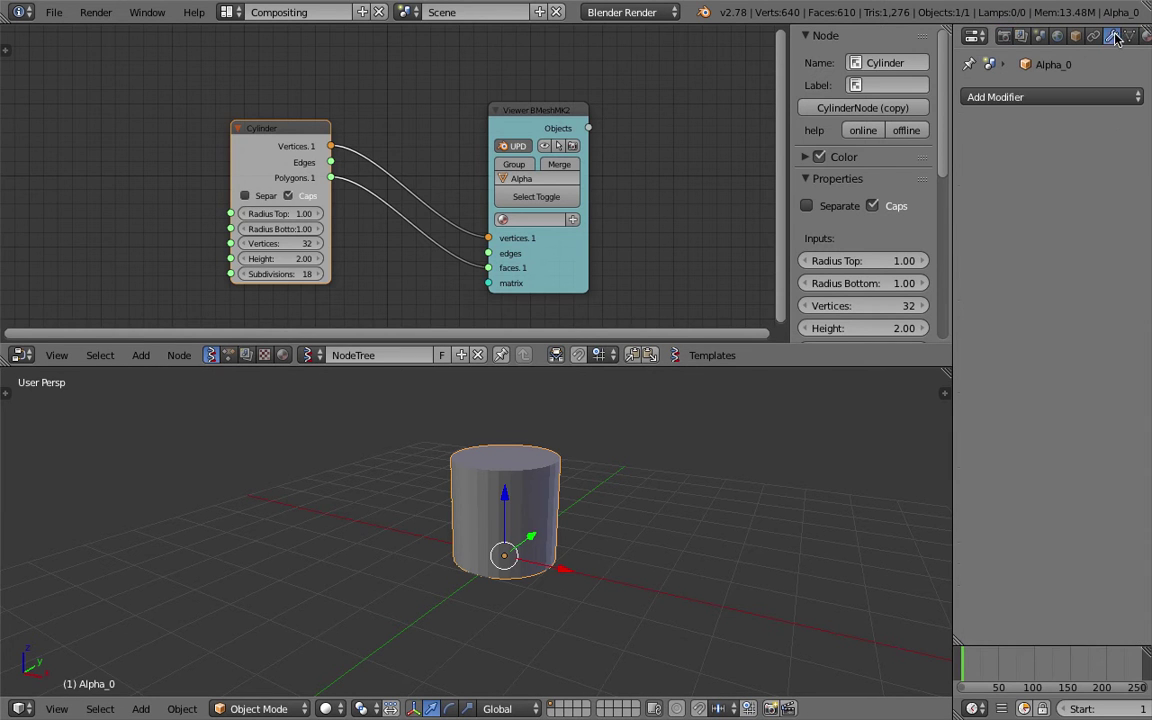
click(1075, 36)
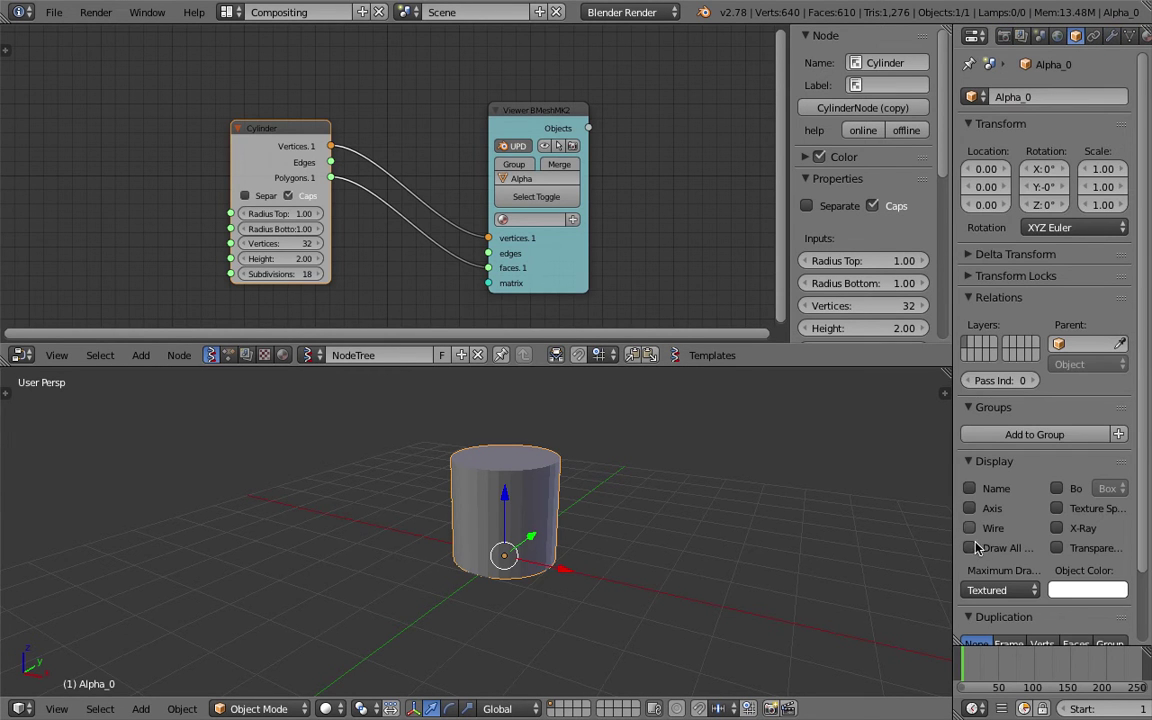
click(969, 528)
click(990, 549)
scroll(711, 506, up, 1)
mouse_move(711, 506)
middle_down()
mouse_move(764, 489)
mouse_move(747, 503)
middle_up()
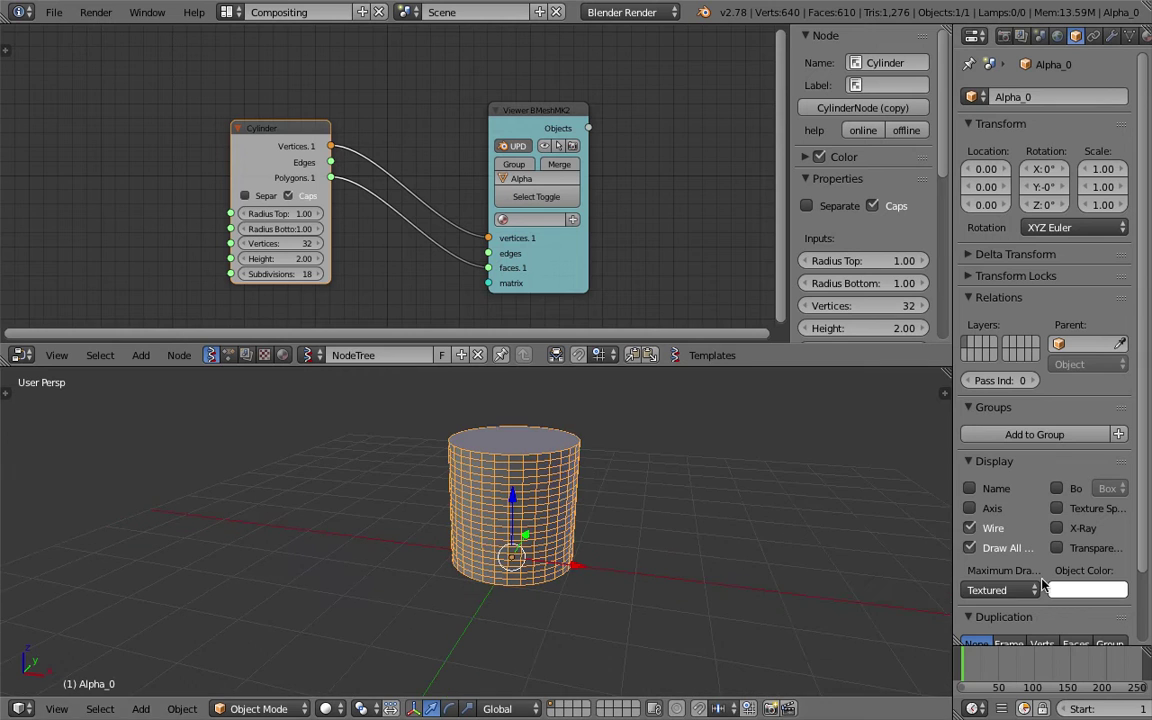
shift+middle_drag(590, 500, 568, 509)
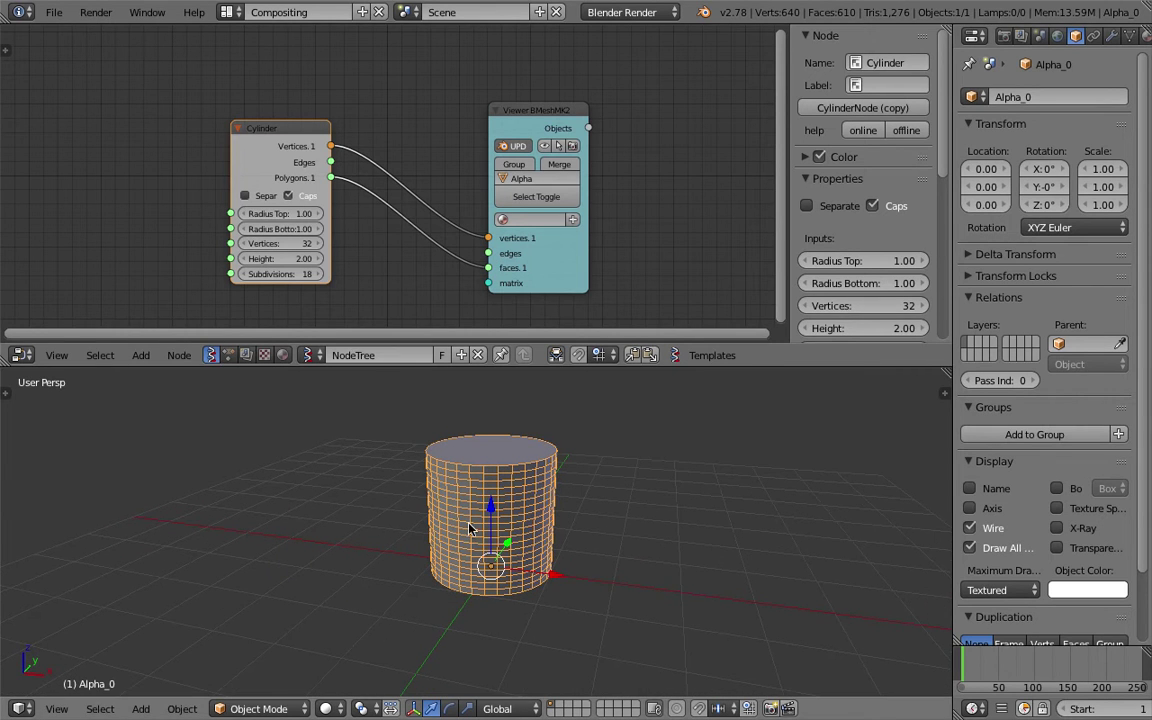
Set the Cylinder node's height to 5 and its subdivisions to 13.
drag(300, 274, 331, 258)
scroll(418, 423, down, 2)
click(288, 257)
text(5)
key(Return)
mouse_move(368, 419)
middle_down()
mouse_move(384, 413)
mouse_move(388, 430)
middle_up()
scroll(386, 420, down, 2)
drag(291, 275, 314, 275)
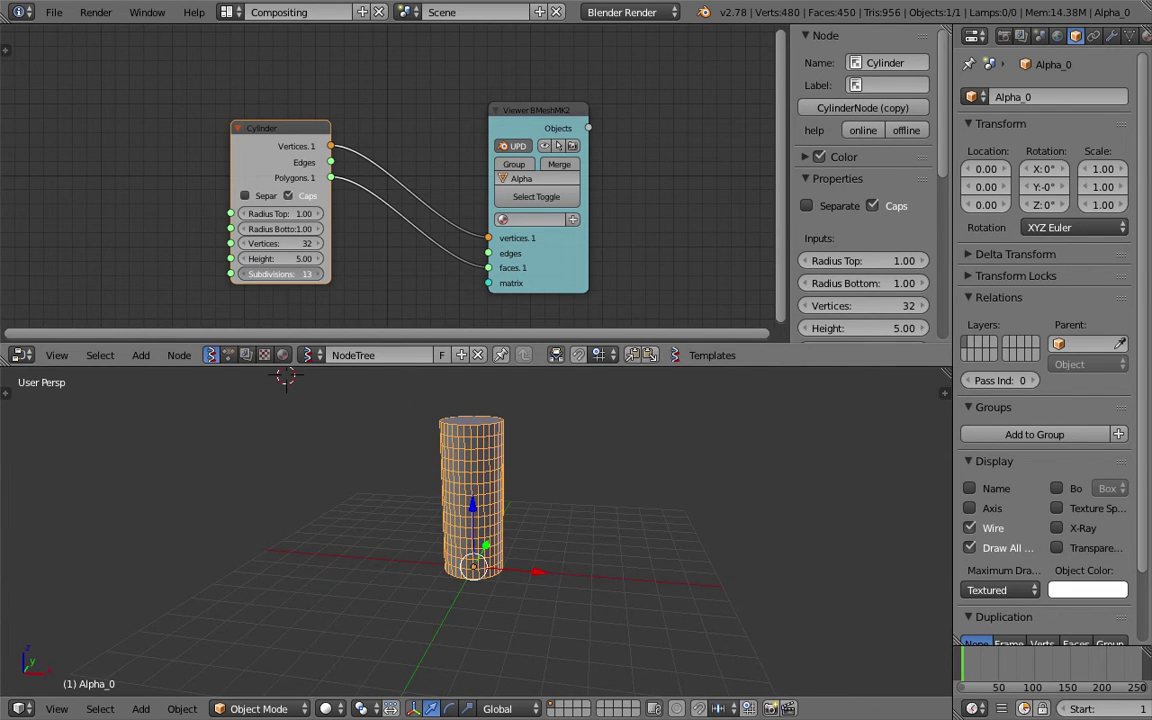
Set the Cylinder node's vertex count to 12.
middle_drag(391, 394, 405, 399)
click(303, 245)
text(12)
key(Return)
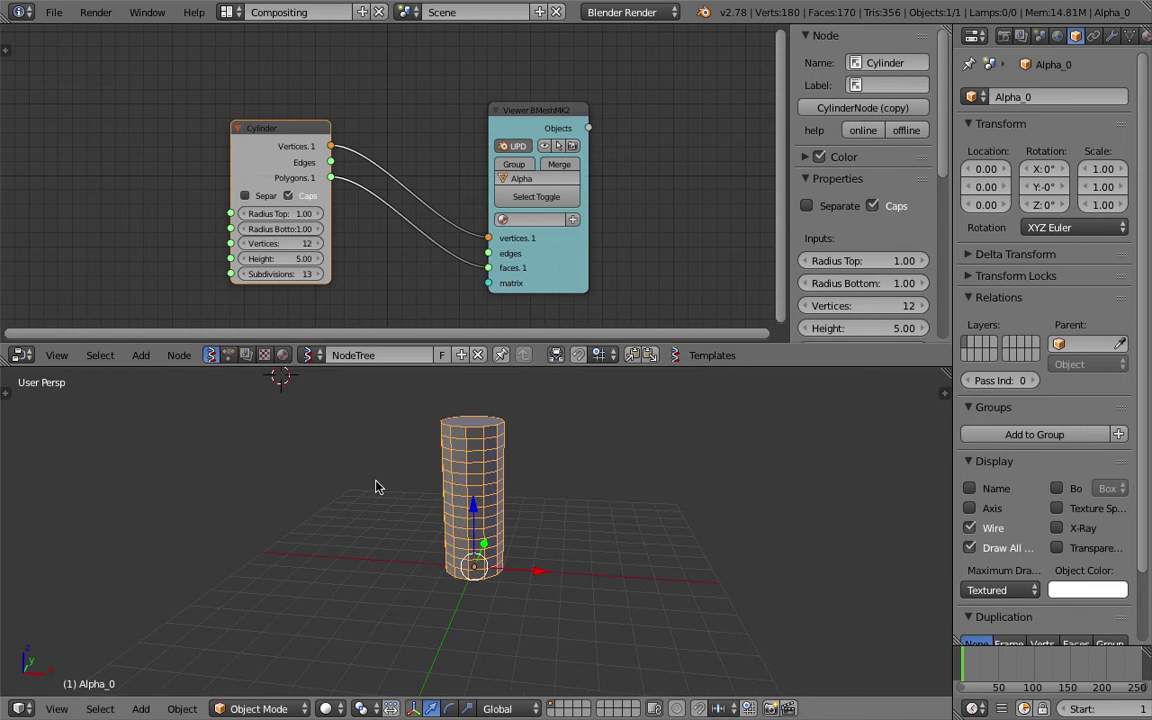
middle_drag(376, 487, 470, 490)
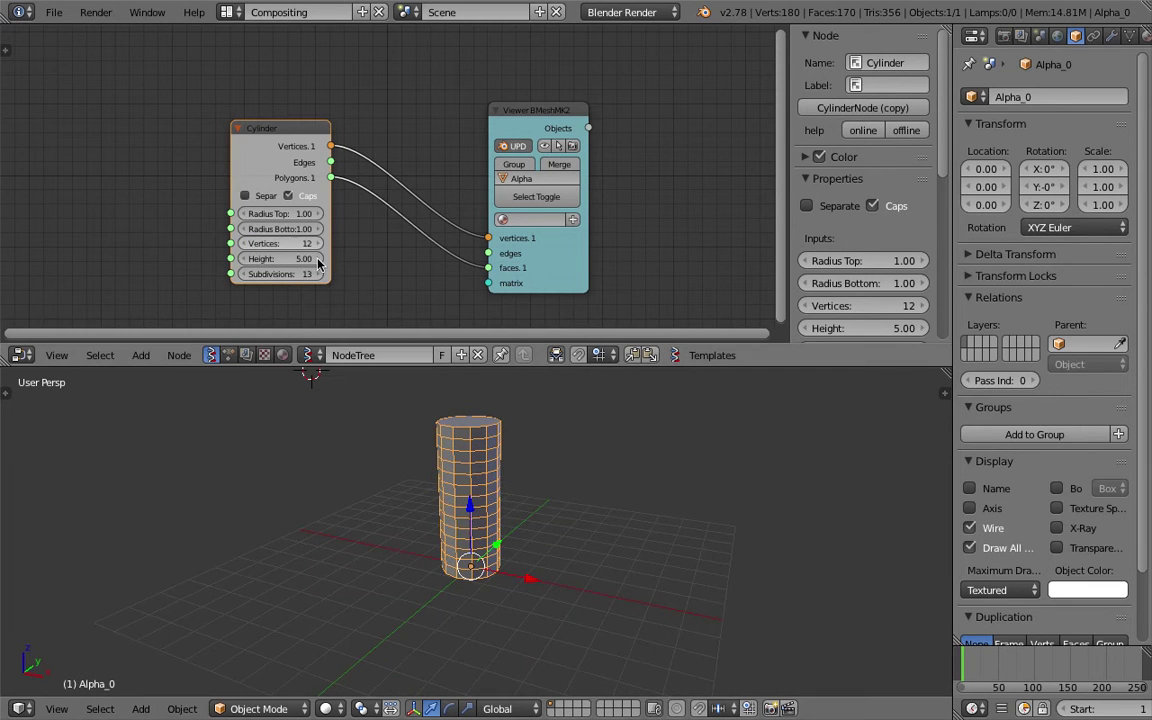
Set the Cylinder node's height to 6 and subdivisions to 12, and move the viewer node closer to it.
middle_drag(545, 500, 537, 468)
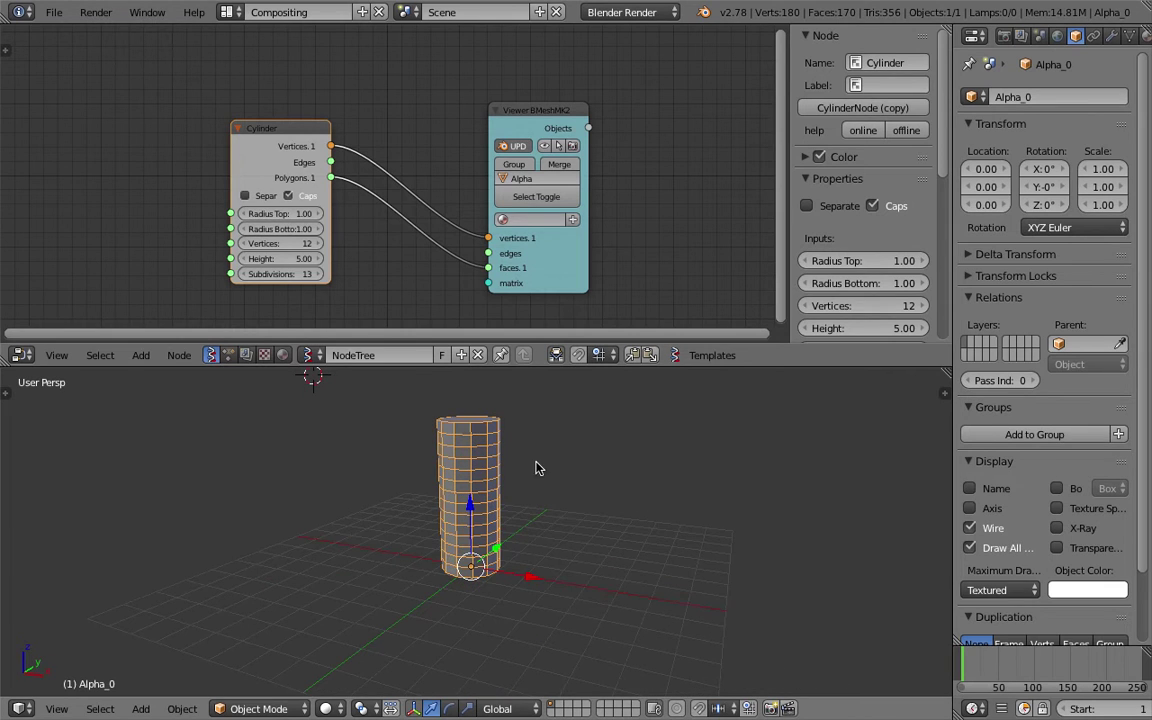
click(291, 261)
text(6)
key(Return)
click(311, 273)
text(12)
key(Return)
shift+middle_drag(519, 545, 548, 545)
drag(537, 118, 481, 97)
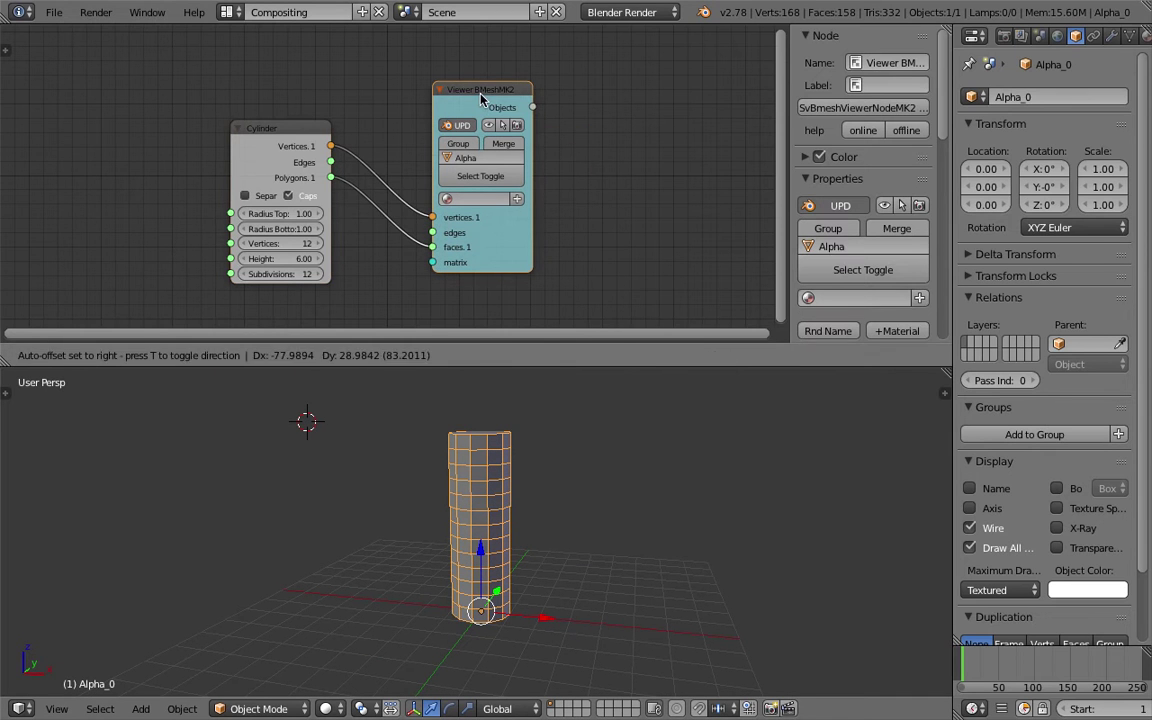
Switch the render engine to Cycles Render and add a new sv_material material on the viewer node.
click(622, 12)
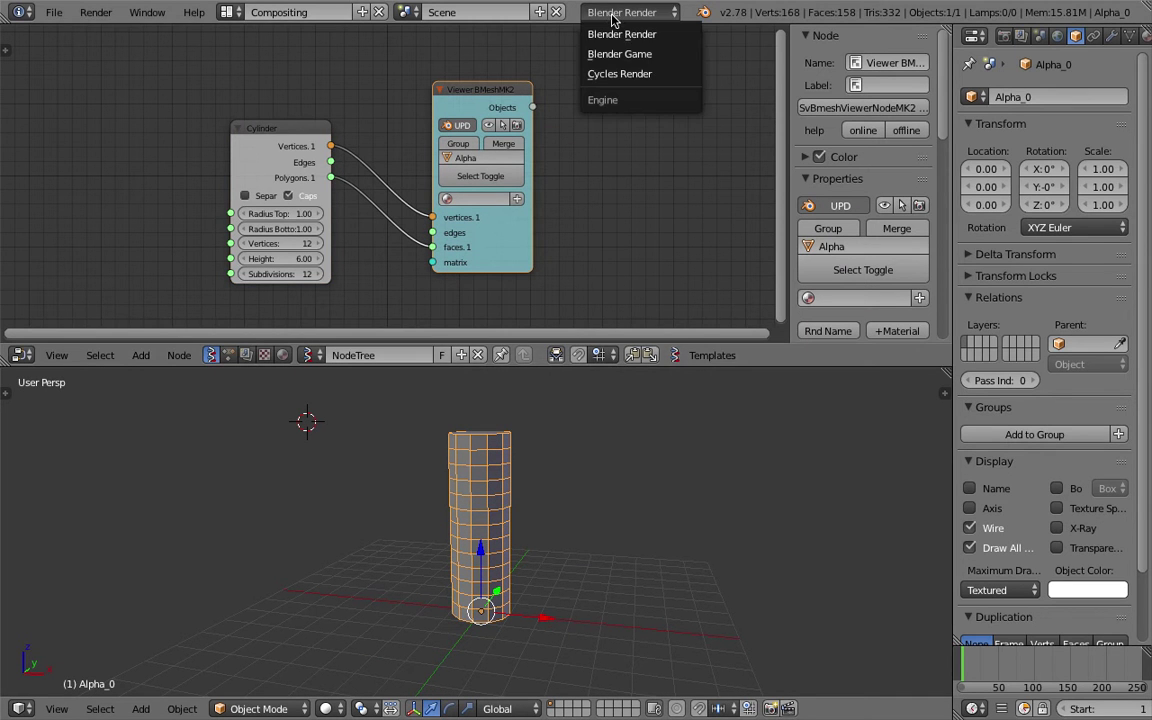
click(620, 74)
middle_drag(617, 417, 590, 483)
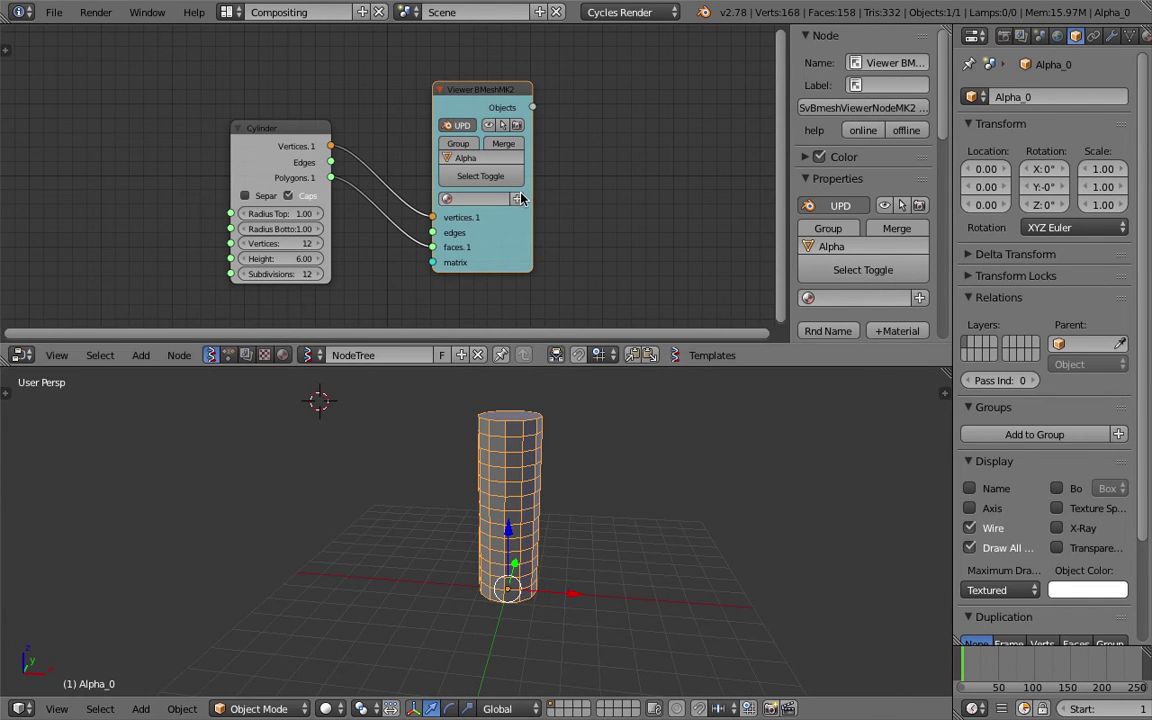
click(518, 199)
middle_drag(561, 444, 572, 438)
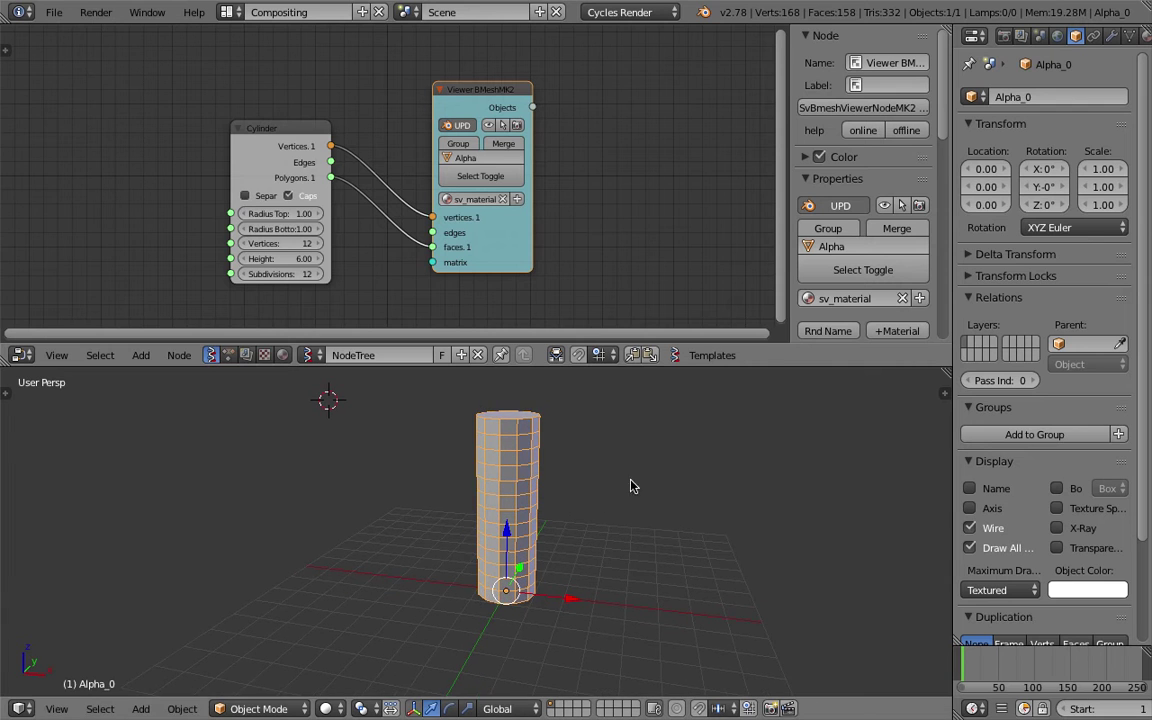
Enlarge the 3D view and the properties editor, and show the 3D view's sidebar at its Shading settings.
drag(784, 366, 784, 330)
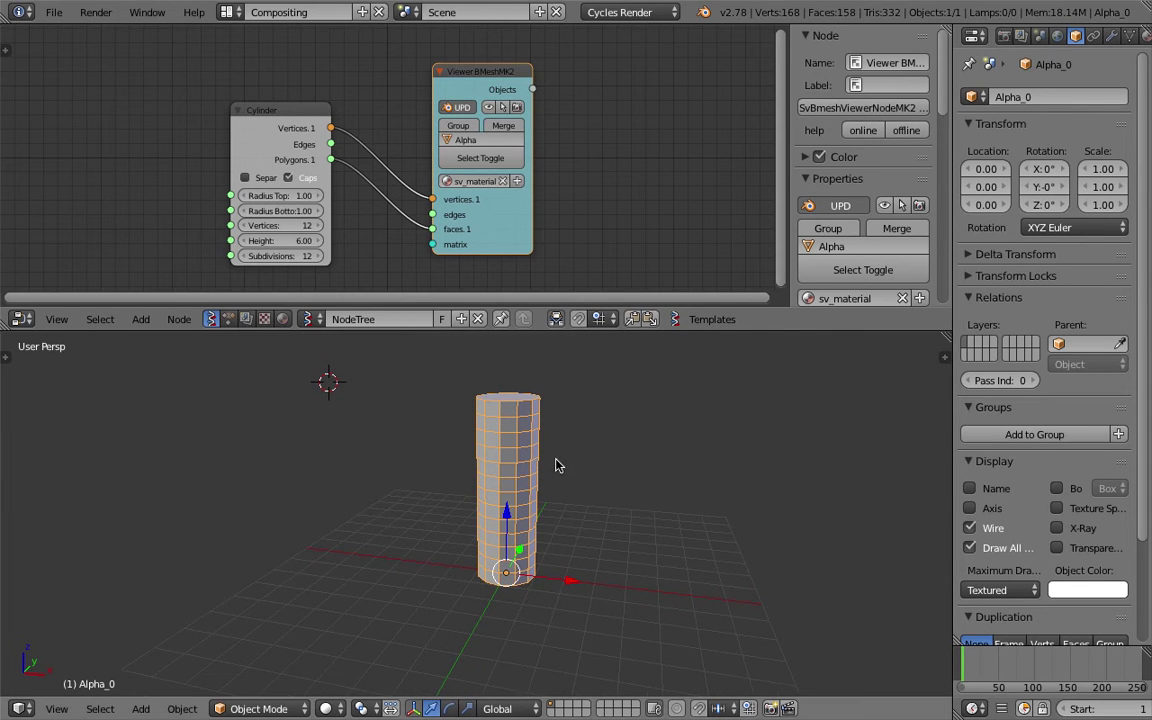
drag(953, 330, 887, 332)
key(n)
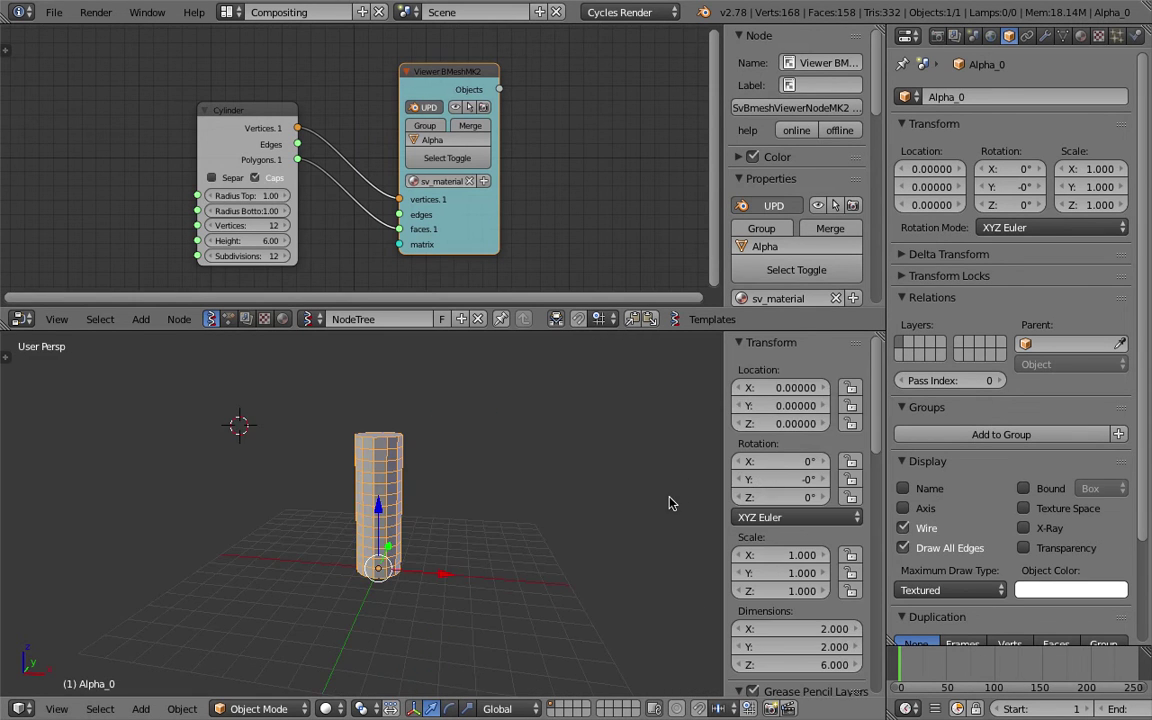
scroll(810, 560, down, 15)
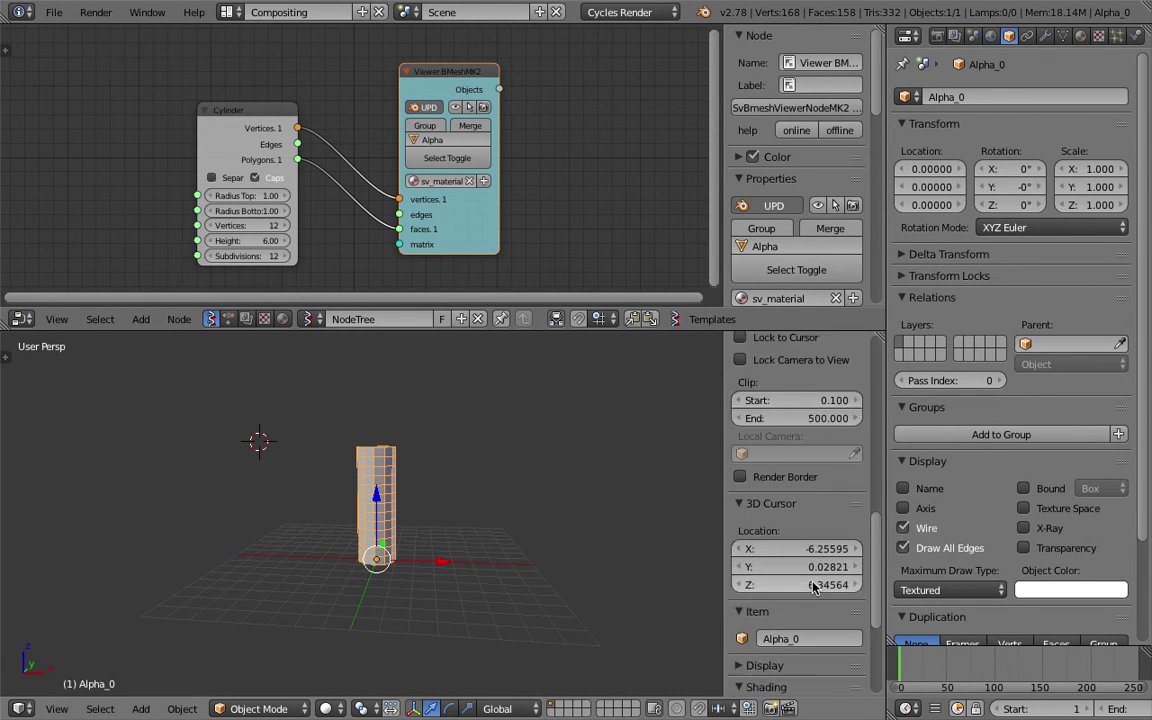
click(778, 469)
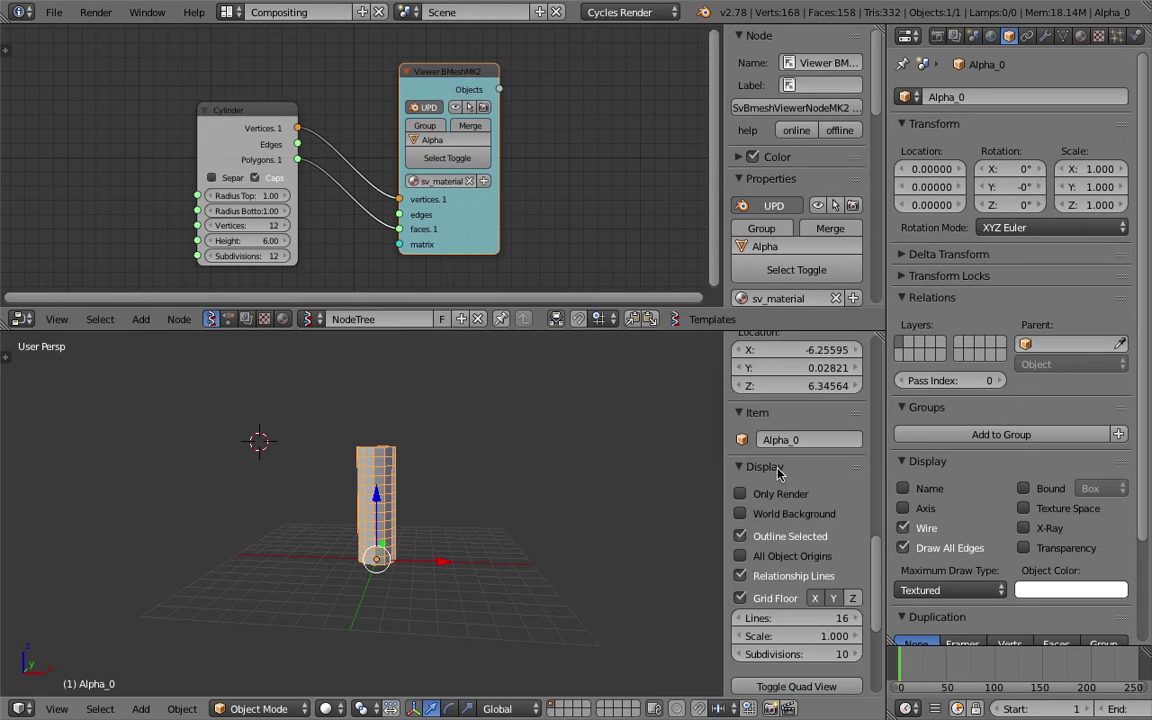
click(776, 467)
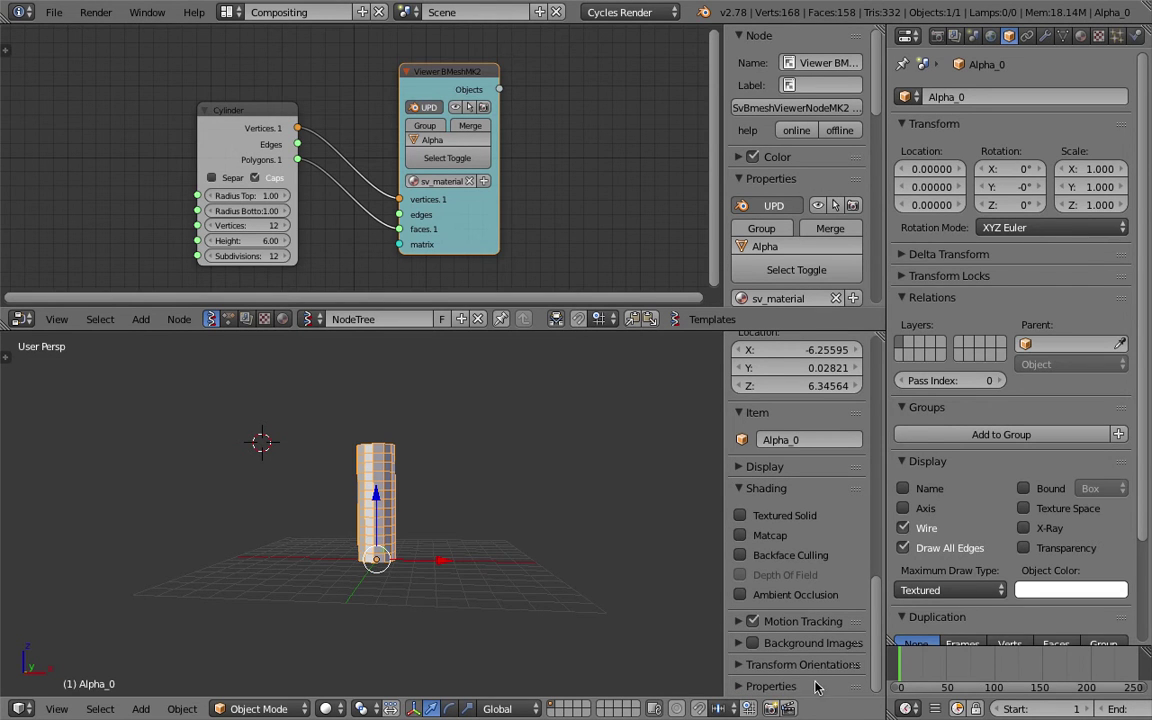
scroll(1003, 598, down, 3)
scroll(1000, 600, up, 3)
View the cylinder from the front and enable Tension script in its mesh data properties.
click(47, 709)
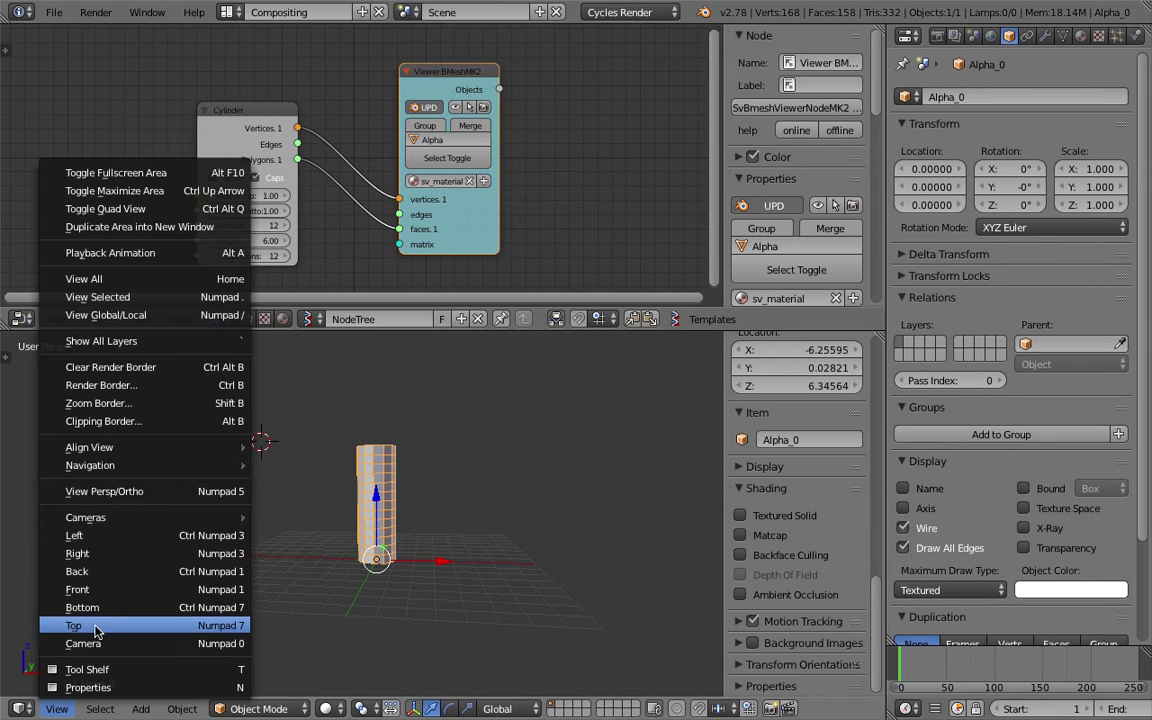
click(97, 589)
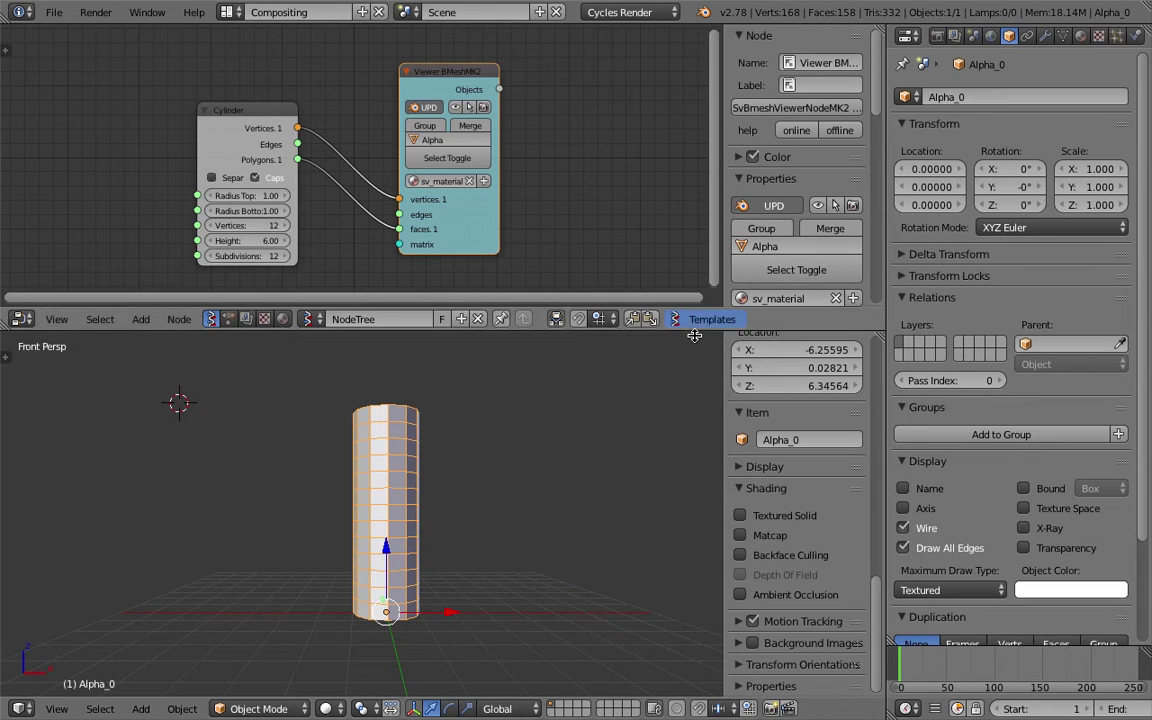
middle_drag(615, 481, 602, 484)
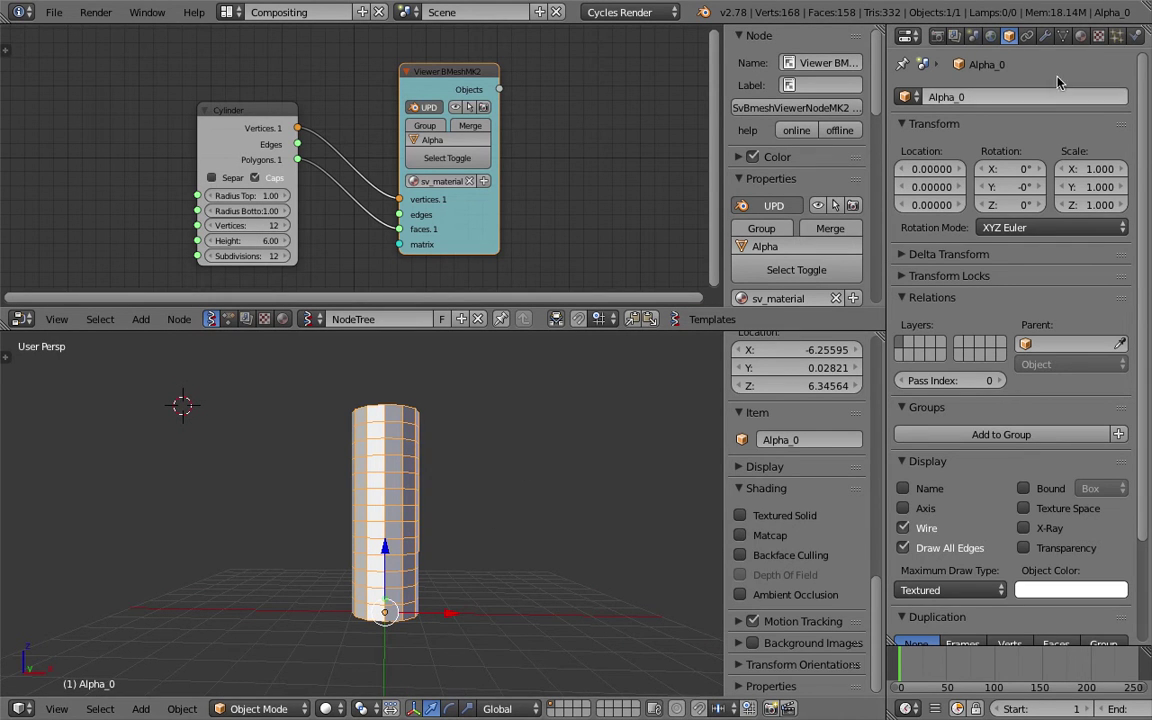
click(1045, 36)
click(1063, 36)
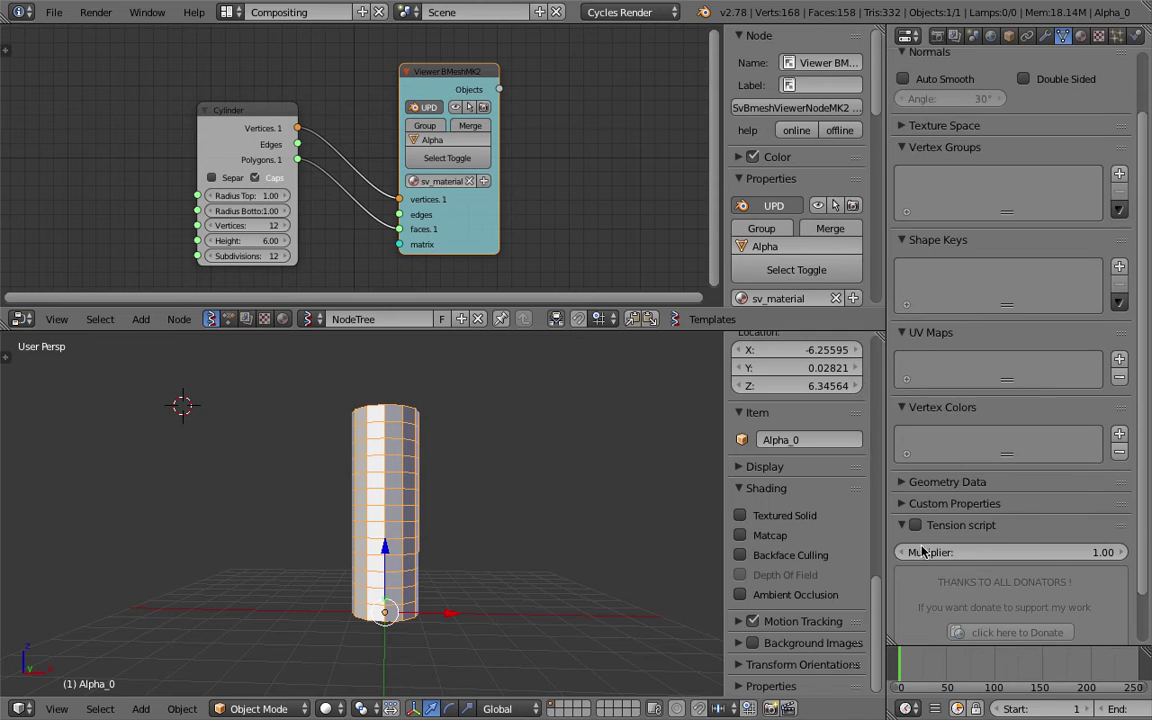
scroll(922, 552, down, 2)
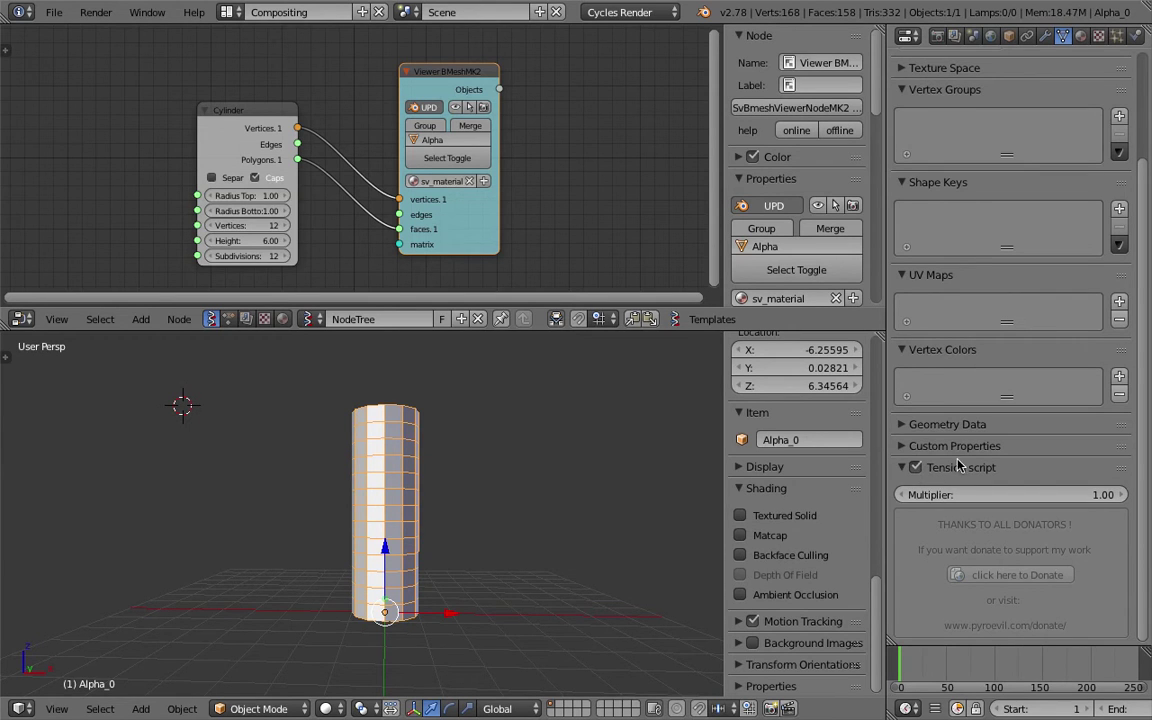
Expand the mesh's Custom Properties and Geometry Data sections and widen the properties editor.
click(968, 452)
click(968, 452)
click(968, 452)
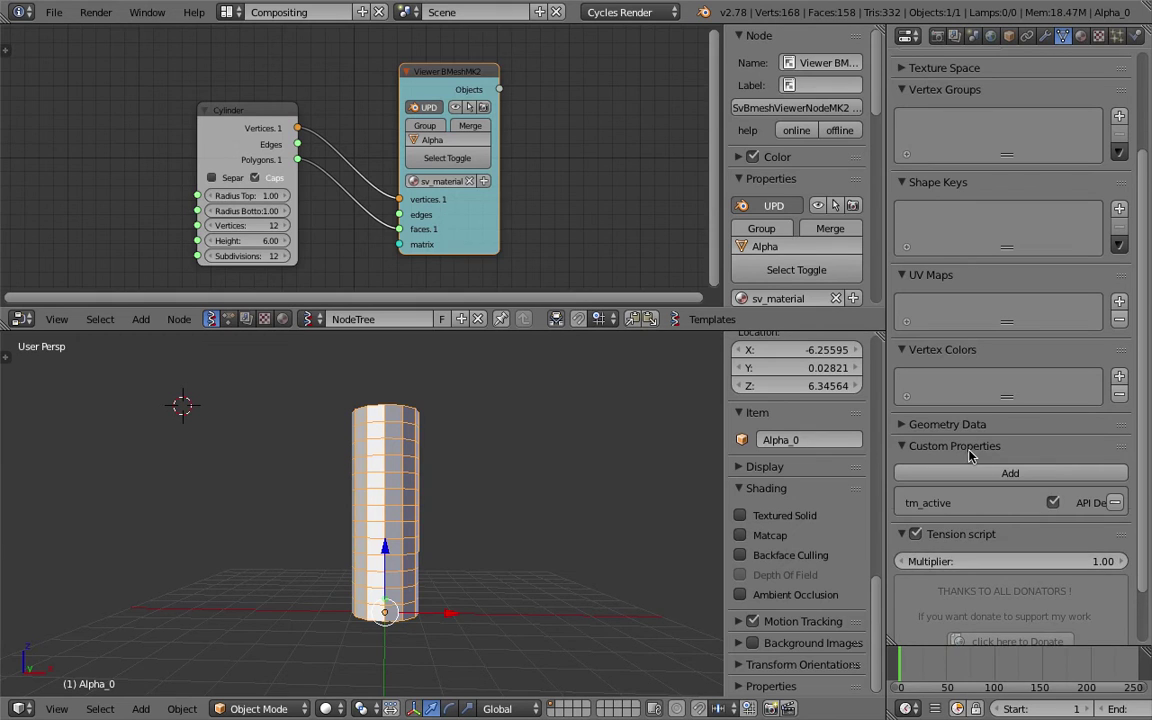
drag(887, 460, 826, 457)
click(905, 428)
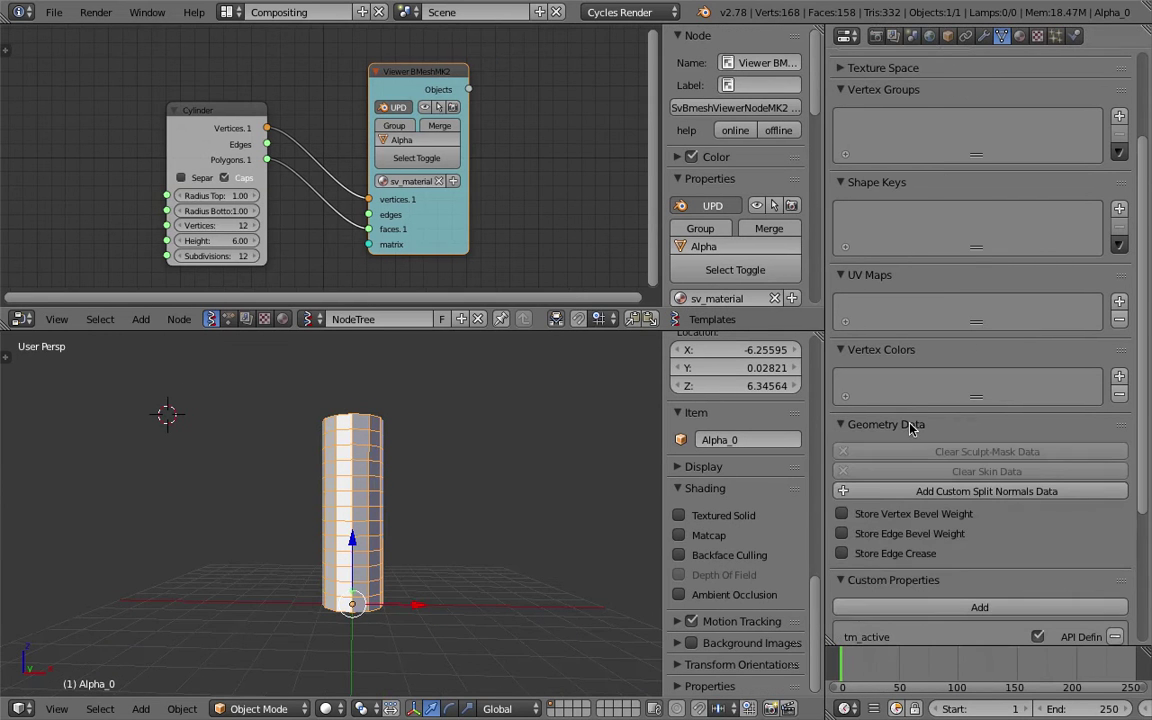
Move the timeline to frame 113 and check the mesh's vertex groups and vertex colors.
mouse_move(1143, 455)
mouse_down()
mouse_move(1138, 314)
mouse_move(1150, 444)
mouse_up()
scroll(987, 599, up, 1)
scroll(987, 599, down, 1)
scroll(990, 520, up, 2)
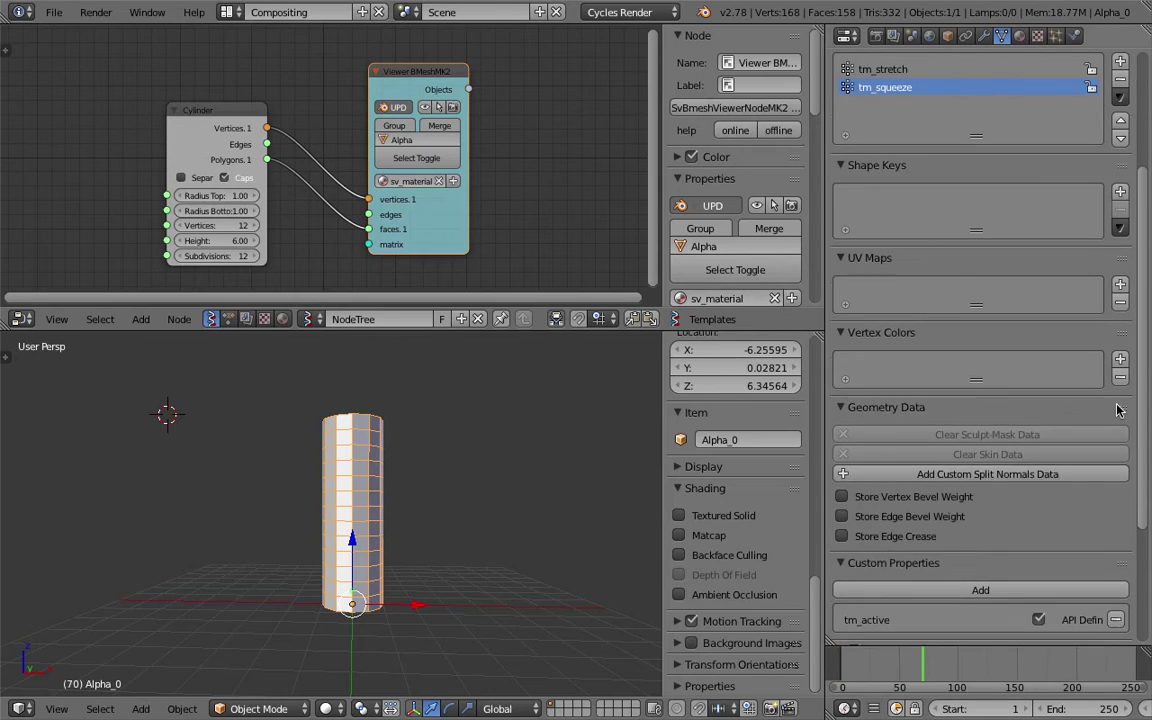
scroll(990, 458, up, 3)
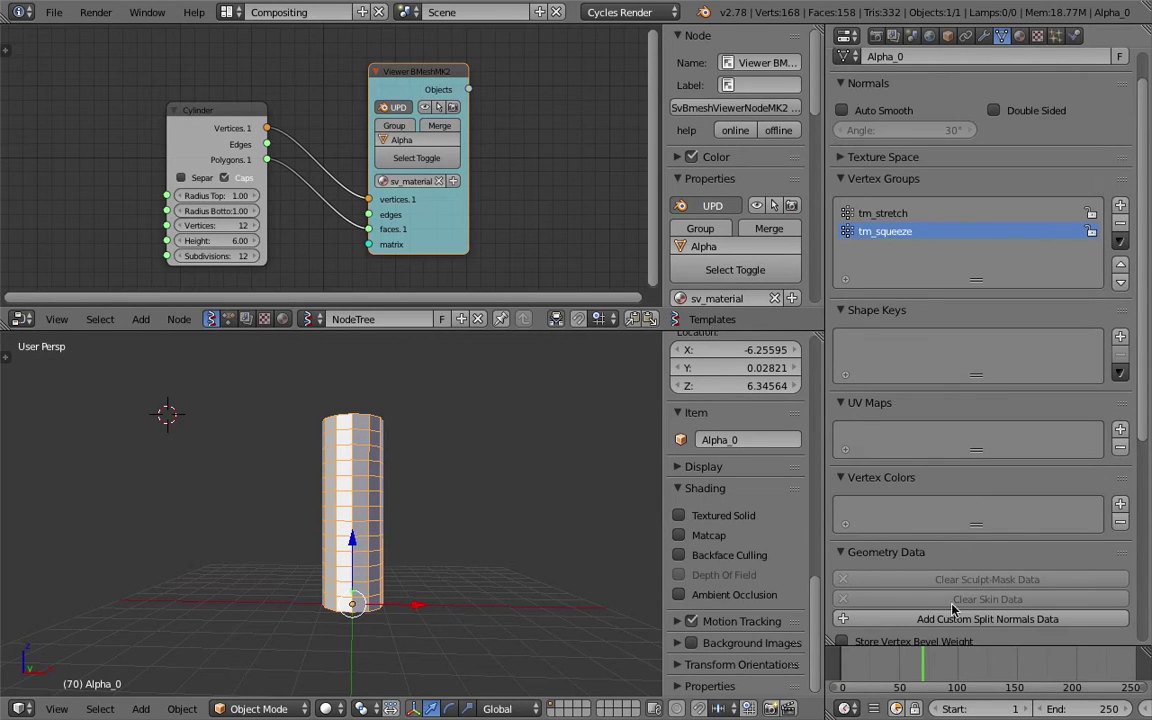
click(867, 672)
click(933, 657)
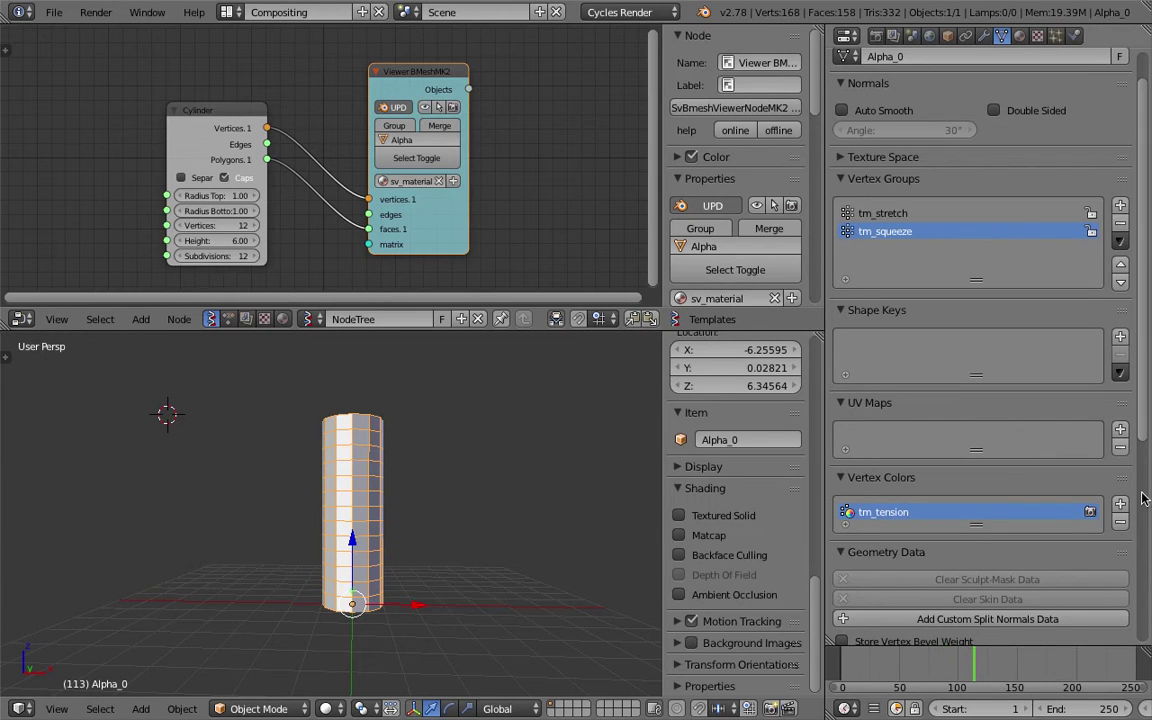
scroll(981, 478, down, 1)
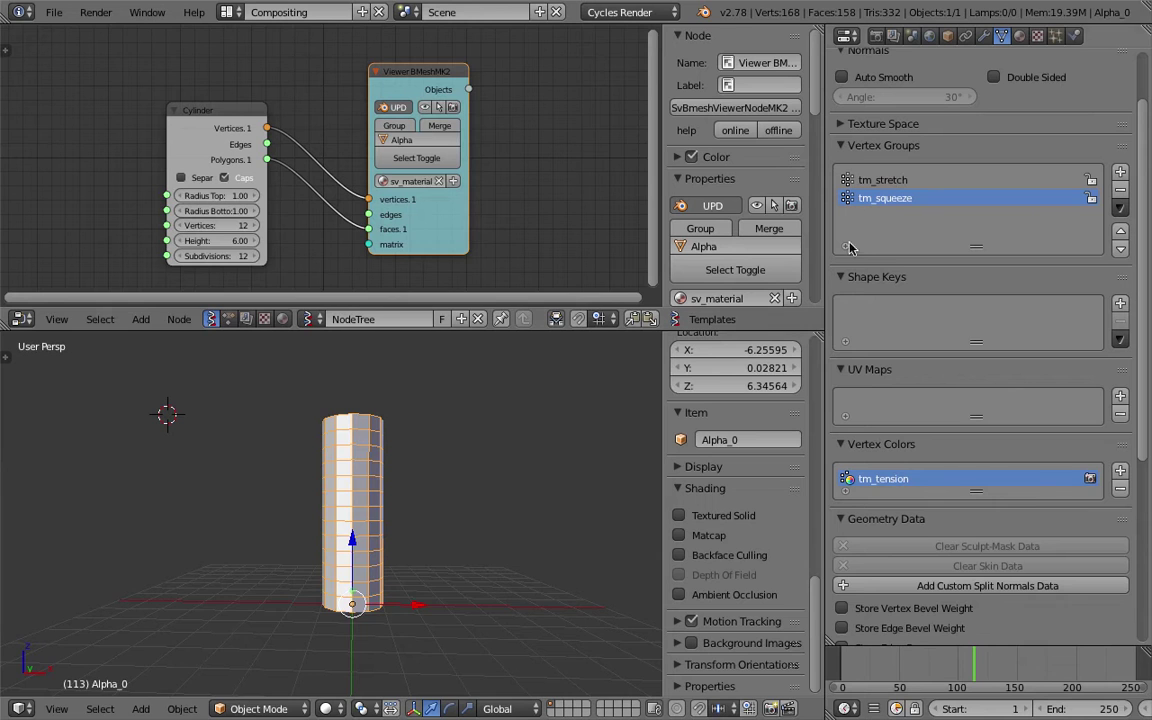
Set the 3D view's shading to Material for a close view of the cylinder.
scroll(537, 488, up, 2)
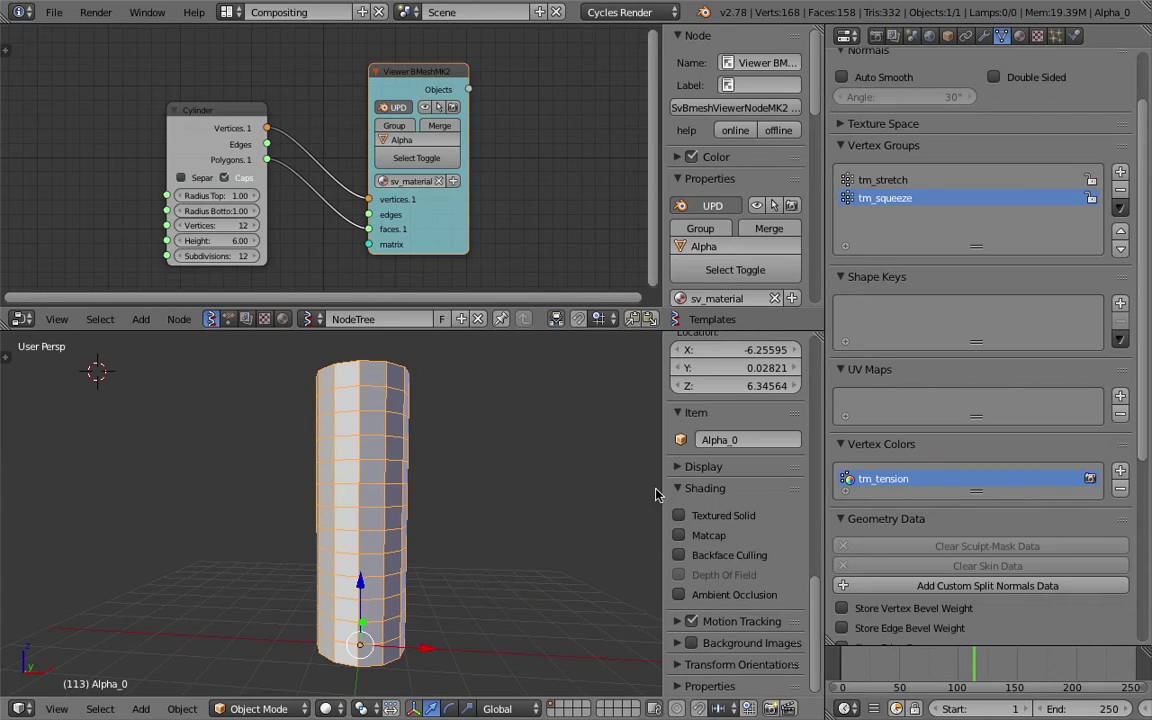
click(326, 708)
click(365, 612)
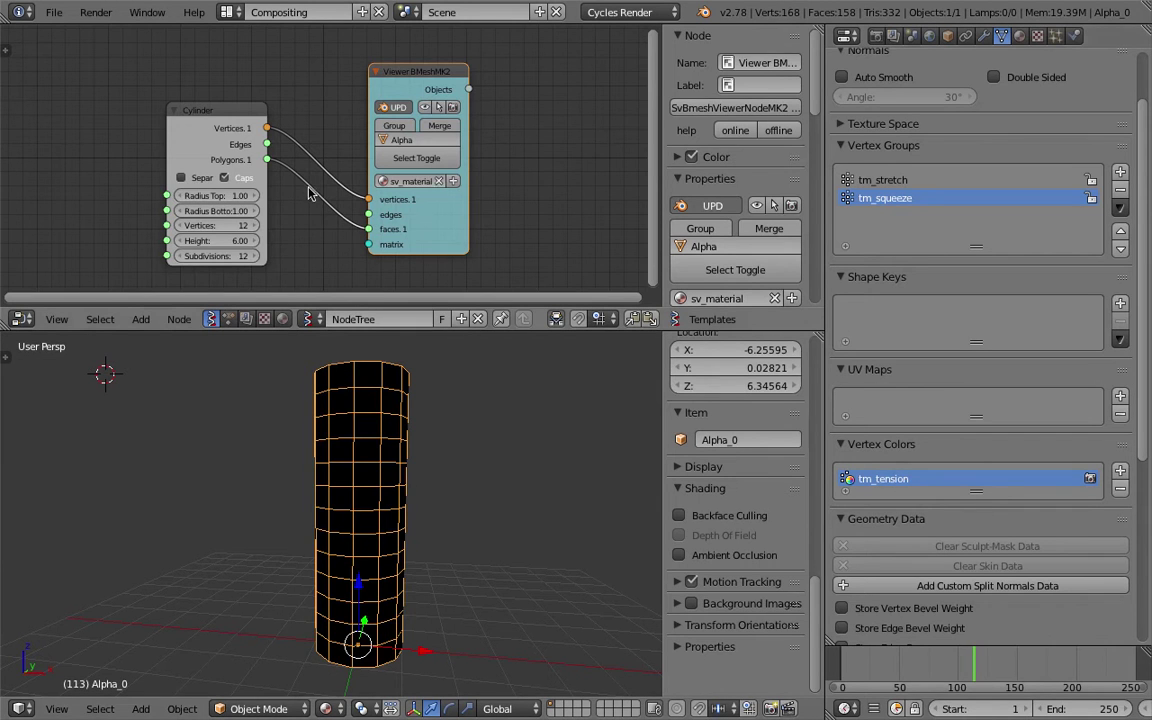
Show the shader nodes of sv_material in the node editor and widen the Attribute node so its full name is readable.
middle_drag(437, 257, 312, 313)
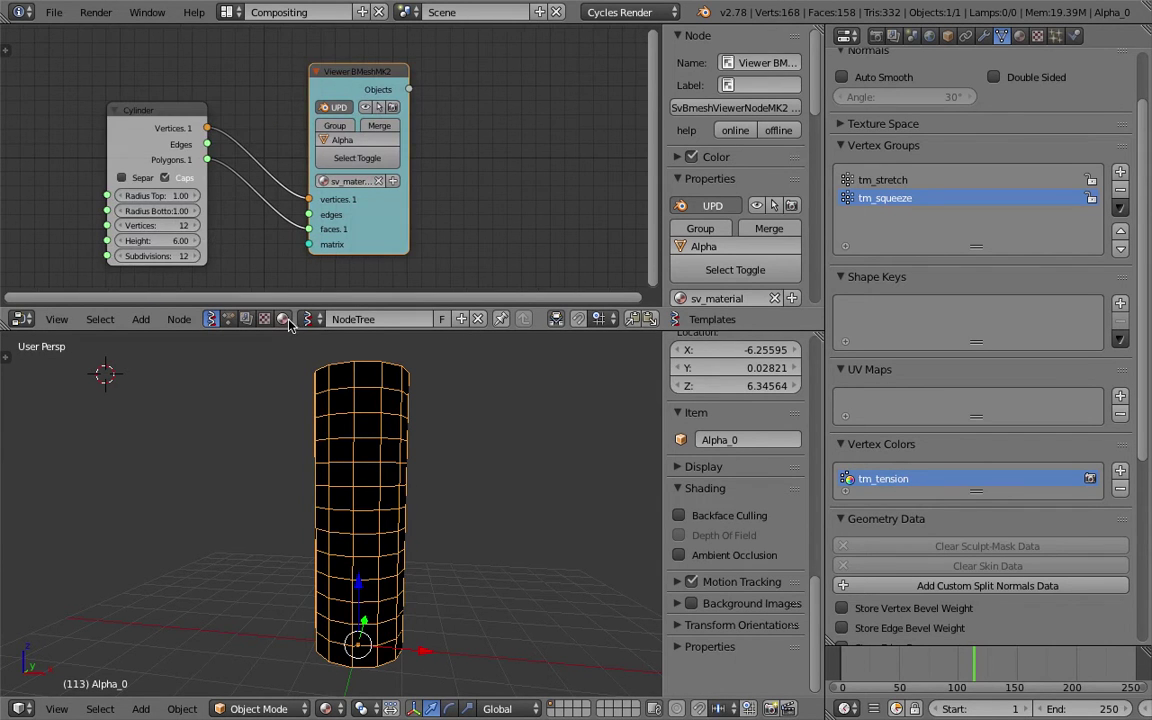
click(287, 320)
middle_drag(357, 137, 370, 291)
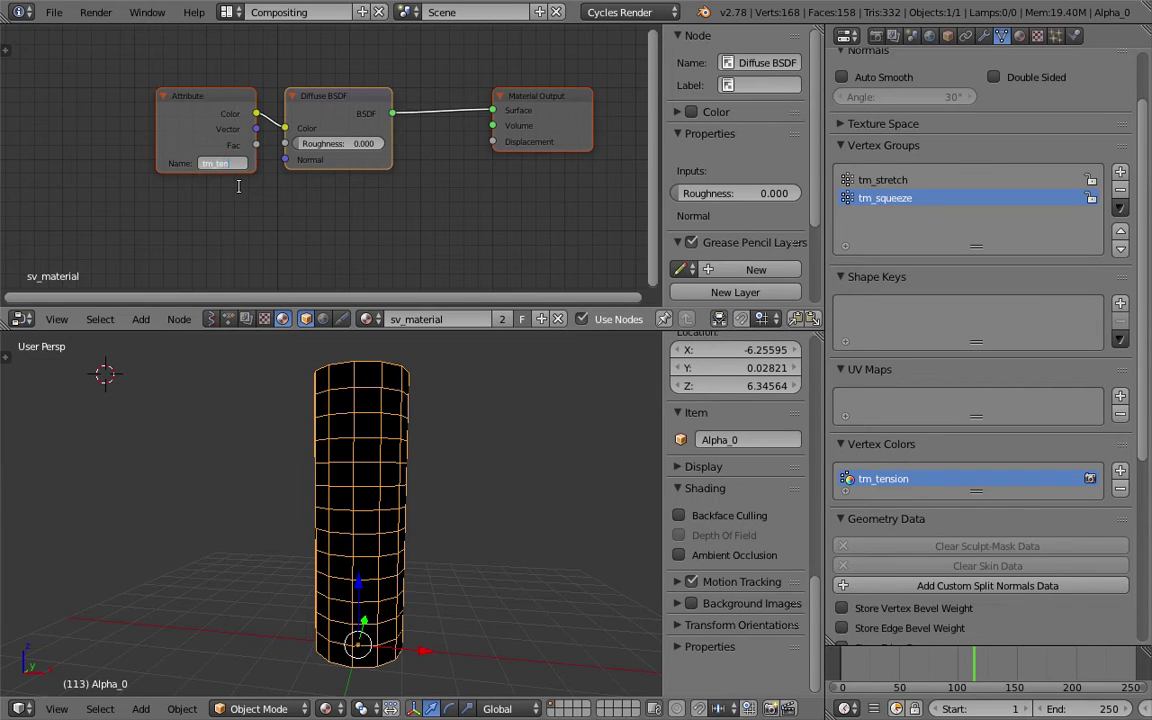
drag(159, 141, 117, 141)
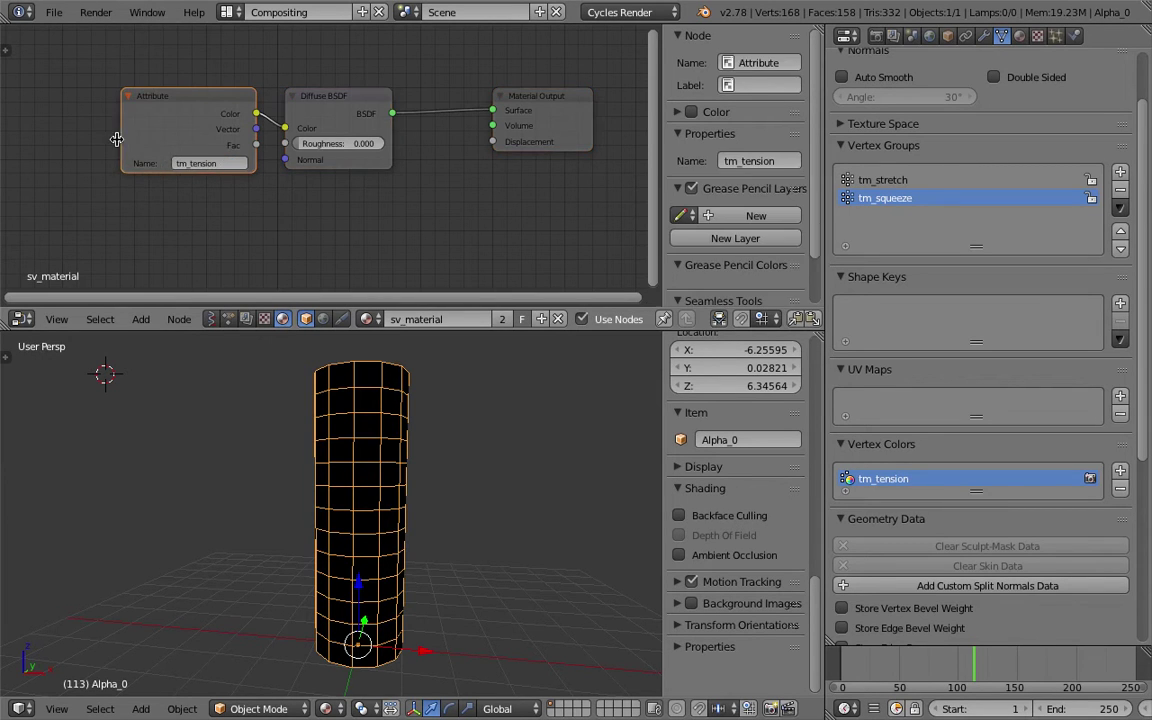
Try Texture shading in the 3D view and return to Material shading.
click(326, 708)
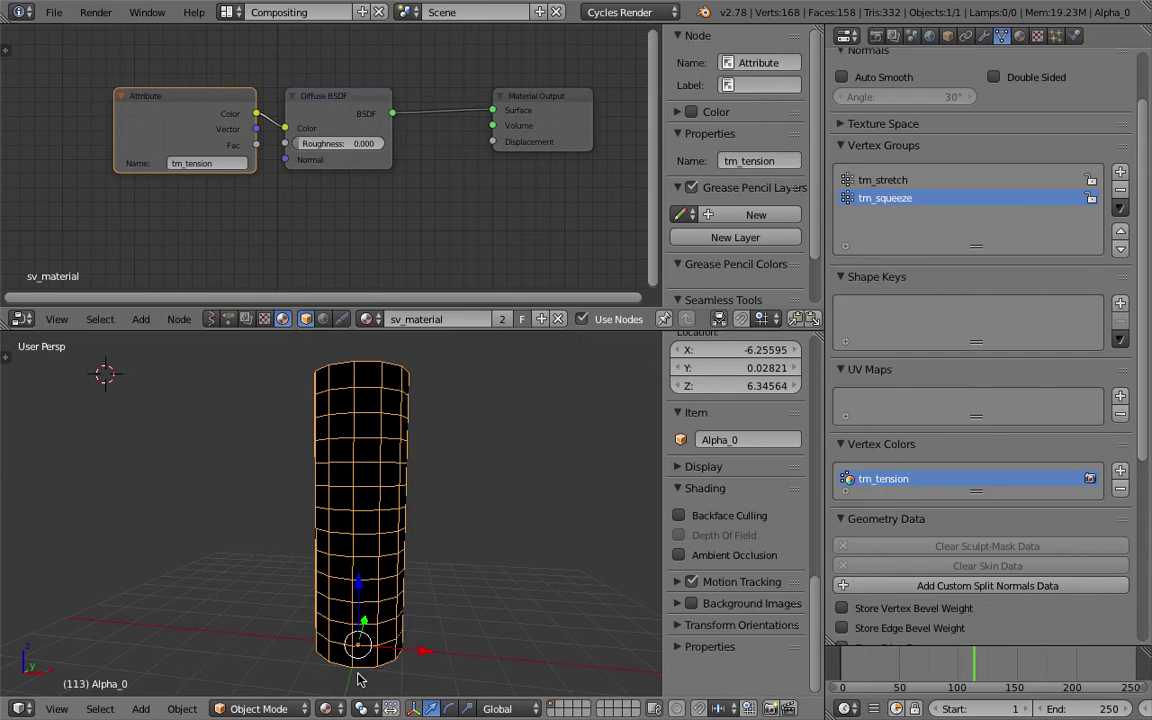
click(326, 708)
click(358, 628)
click(338, 703)
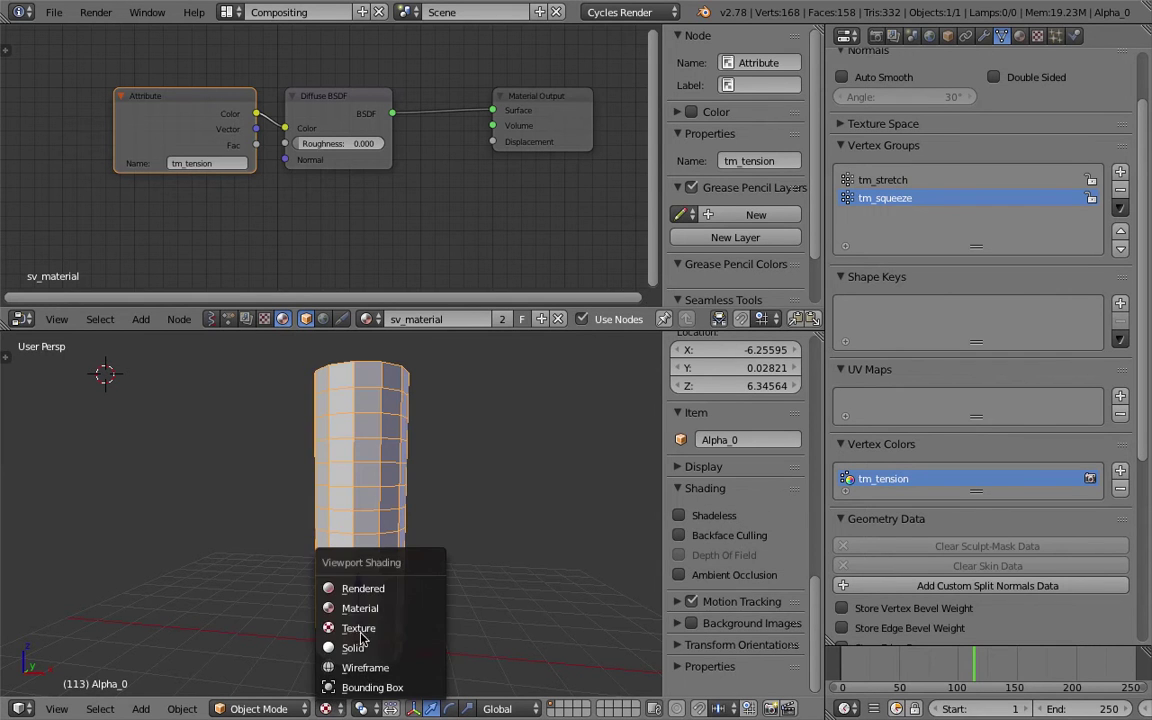
click(355, 545)
mouse_move(470, 542)
middle_down()
mouse_move(371, 502)
mouse_move(295, 495)
middle_up()
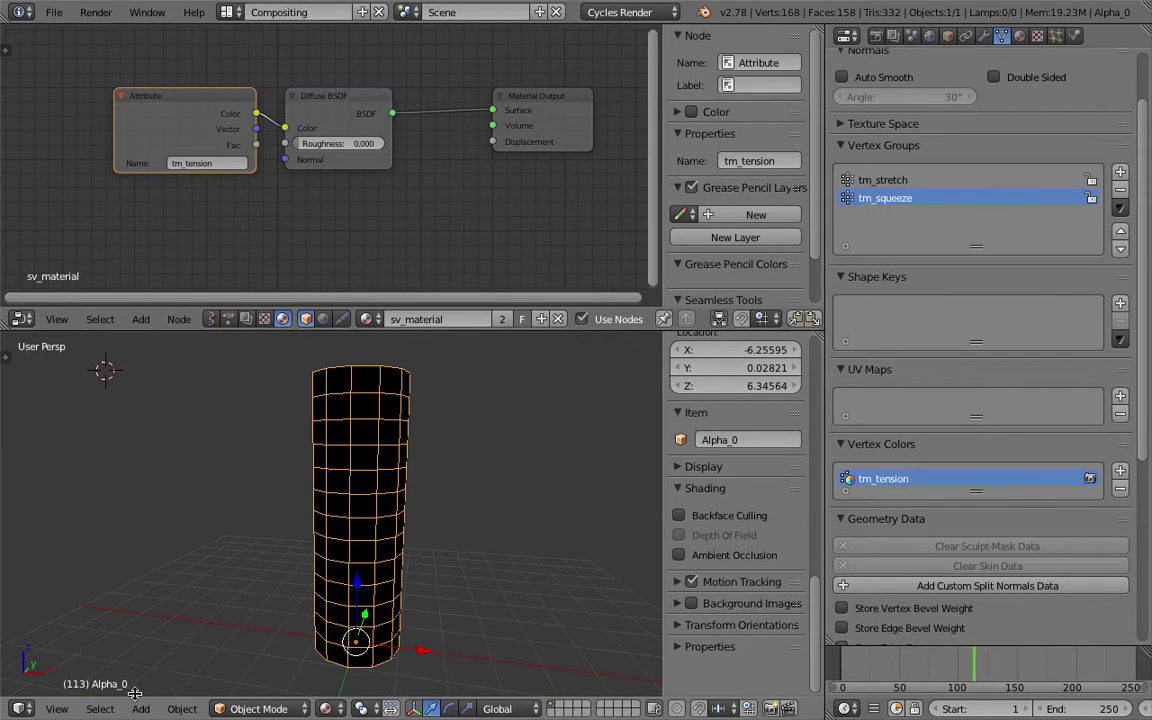
Set the 3D view to the front view in orthographic projection.
click(57, 708)
click(108, 592)
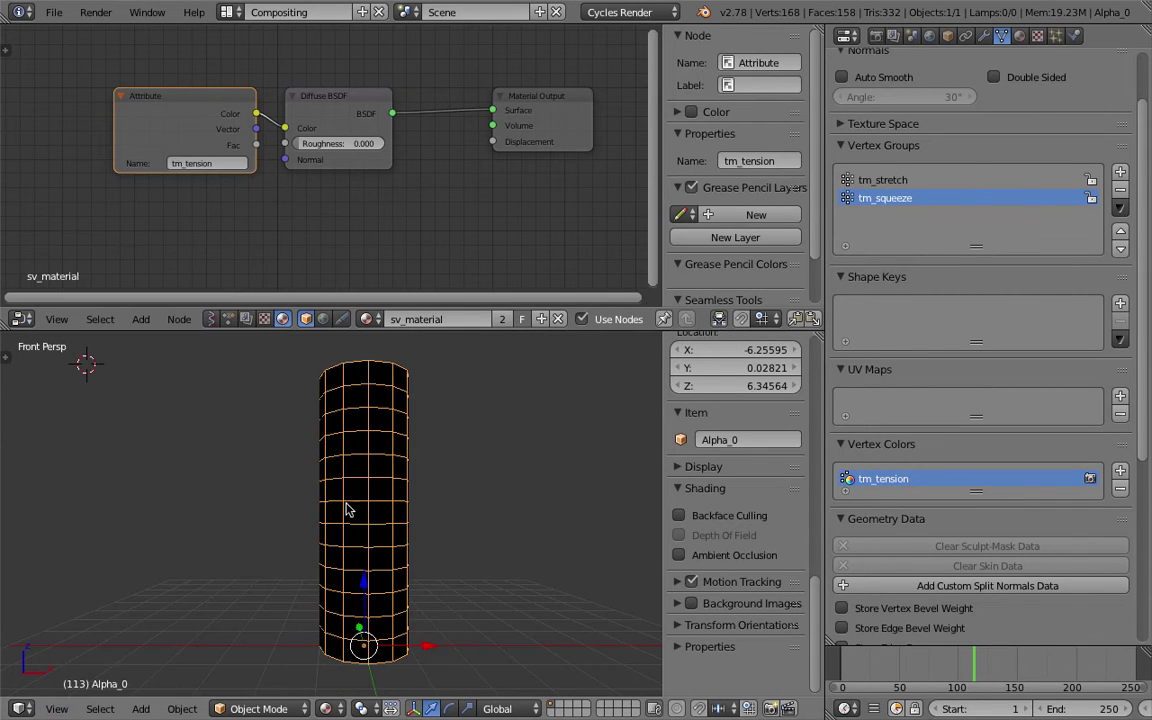
click(57, 708)
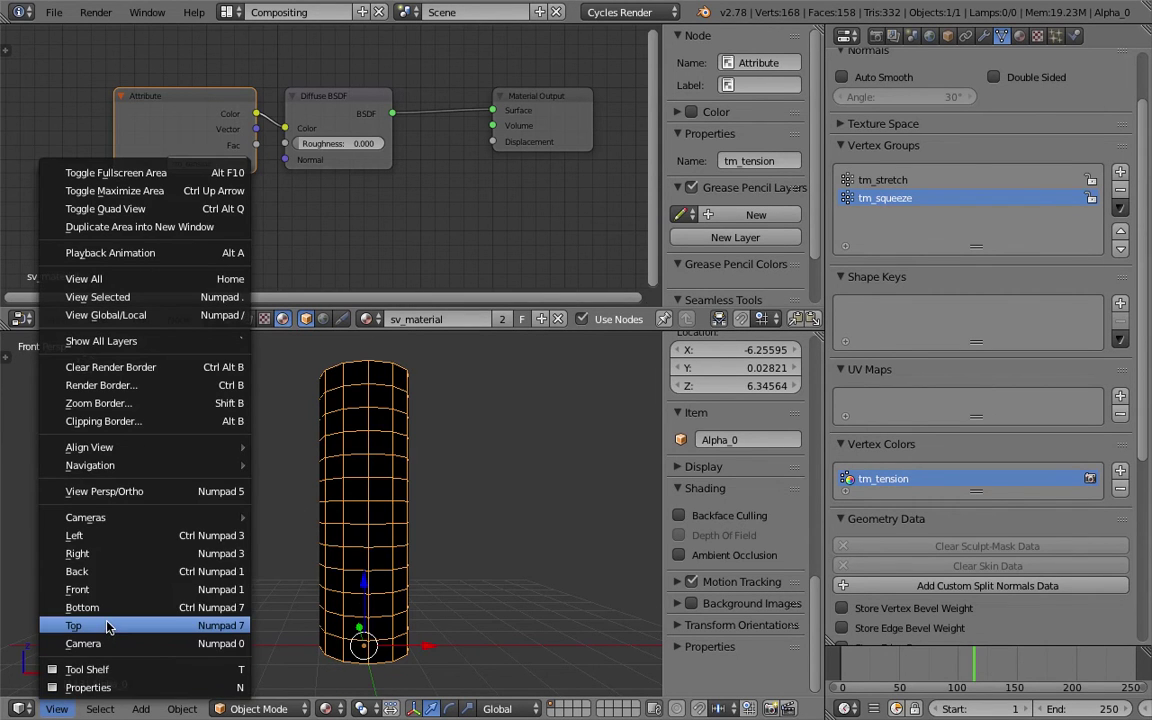
click(110, 491)
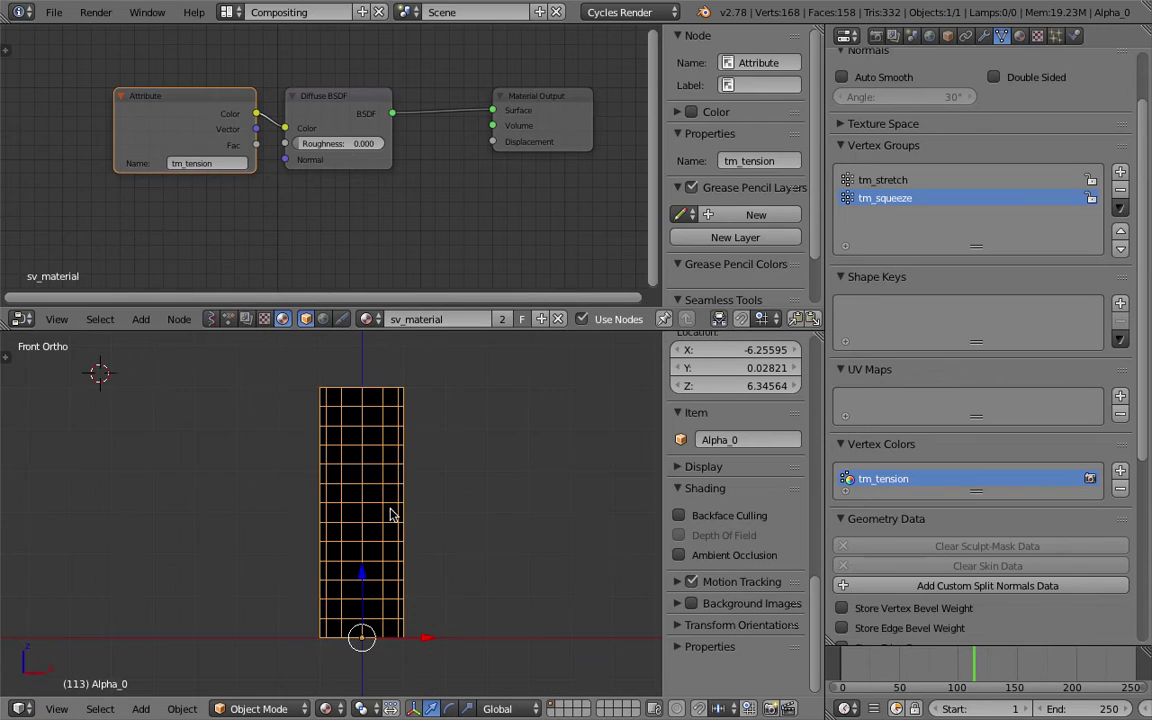
key(ctrl+s)
click(425, 519)
Add a single-bone armature and display the 3D view in wireframe.
key(shift+a)
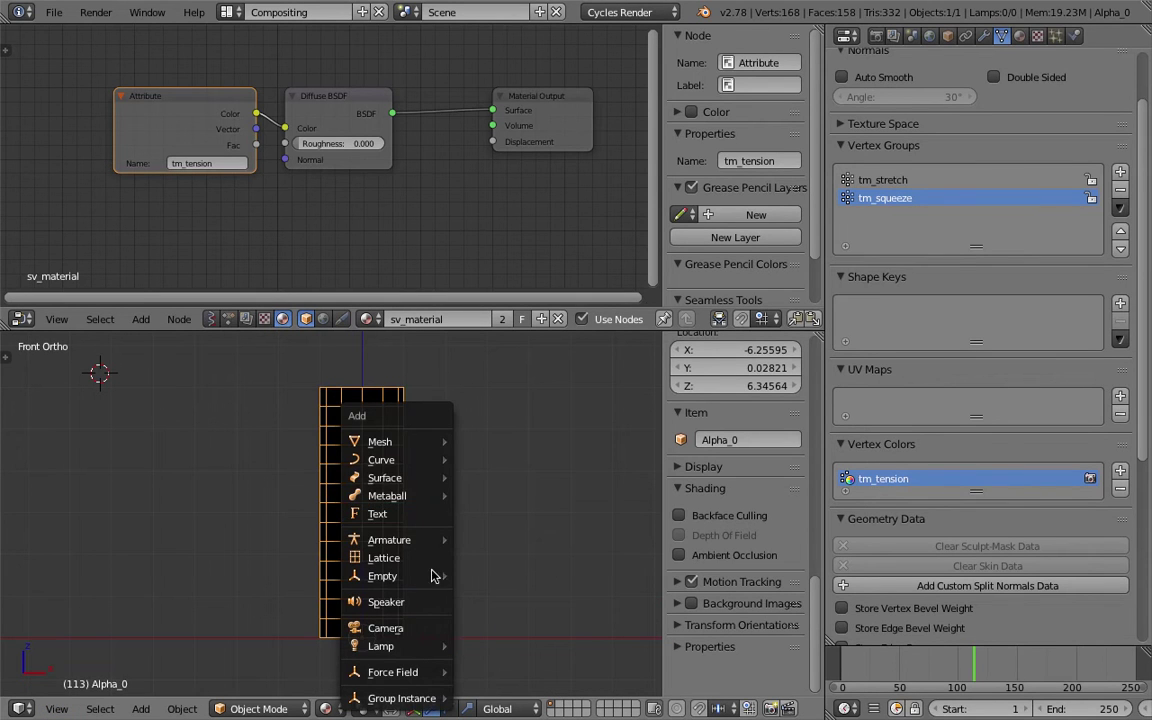
mouse_move(434, 538)
click(481, 541)
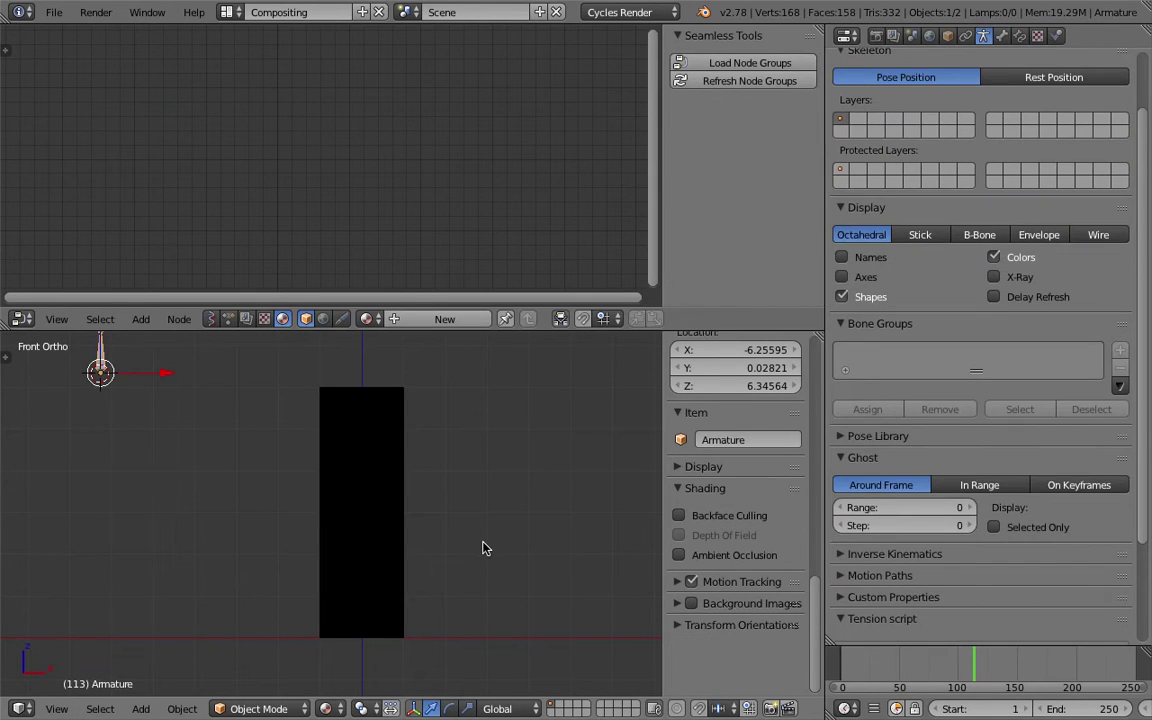
key(z)
key(z)
key(z)
Move the armature to the cylinder's base and clear its location to place it at the world origin.
key(g)
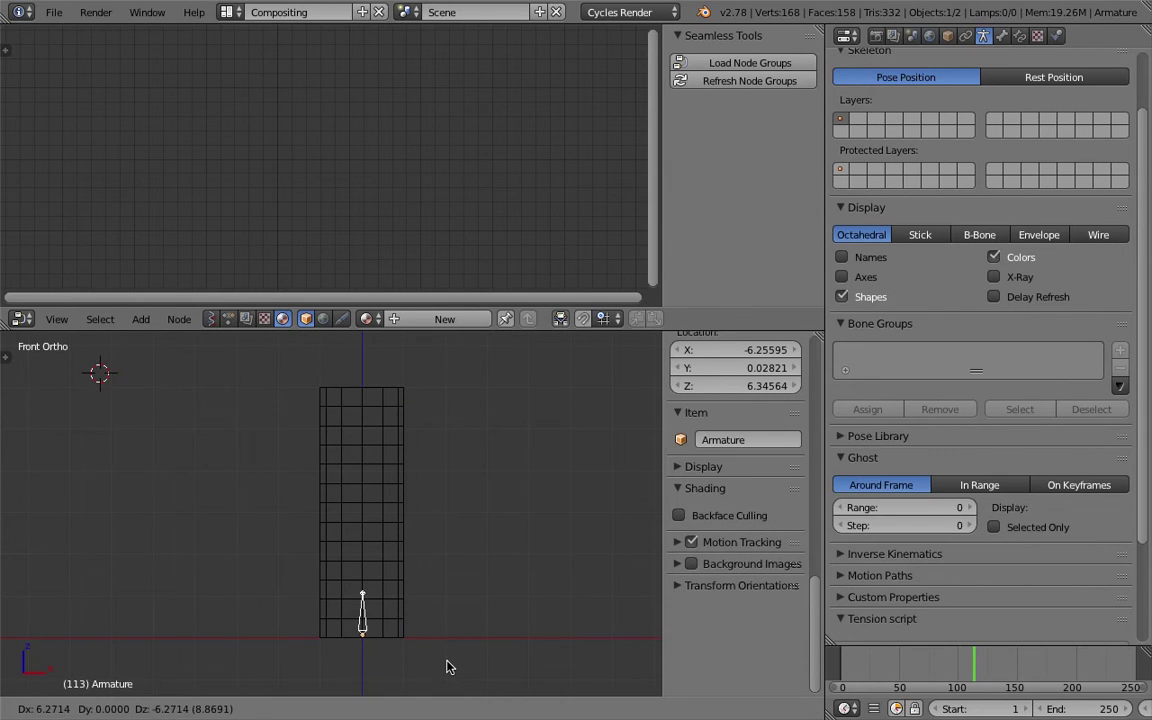
click(449, 640)
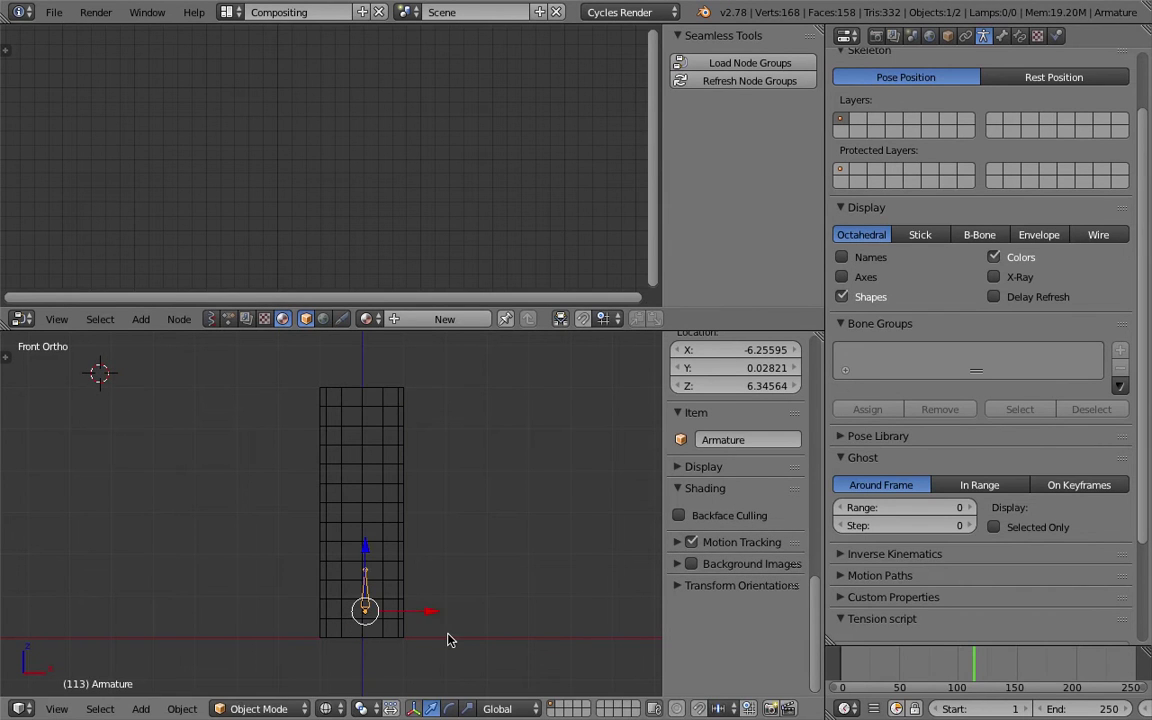
key(alt+g)
Extrude the armature's bone upward along global Z into a seven-bone chain reaching just above the cylinder's top, and return to Object Mode.
scroll(450, 638, up, 2)
scroll(450, 639, down, 3)
key(Tab)
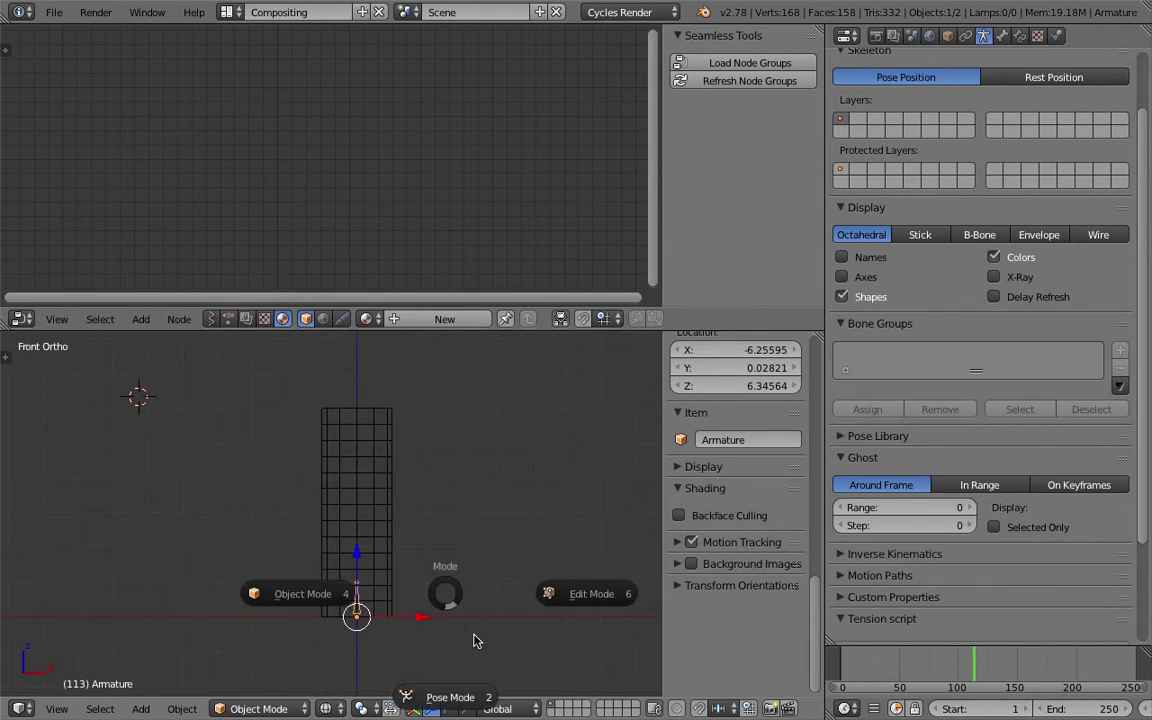
click(563, 606)
key(e)
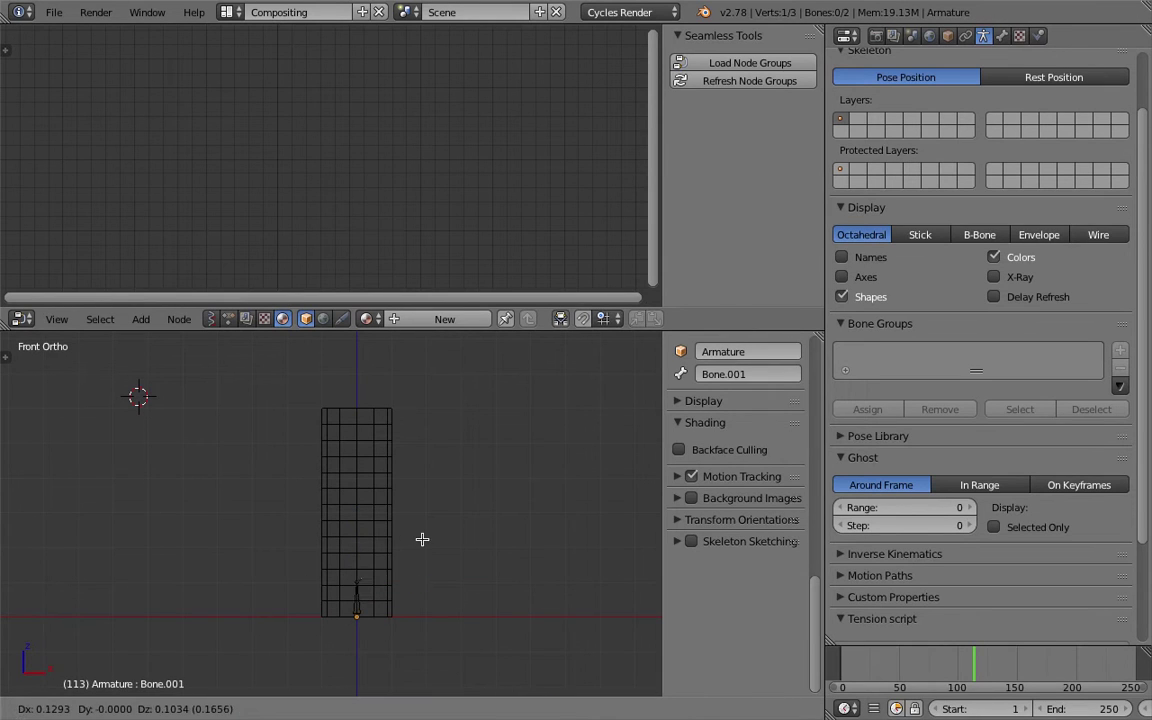
key(z)
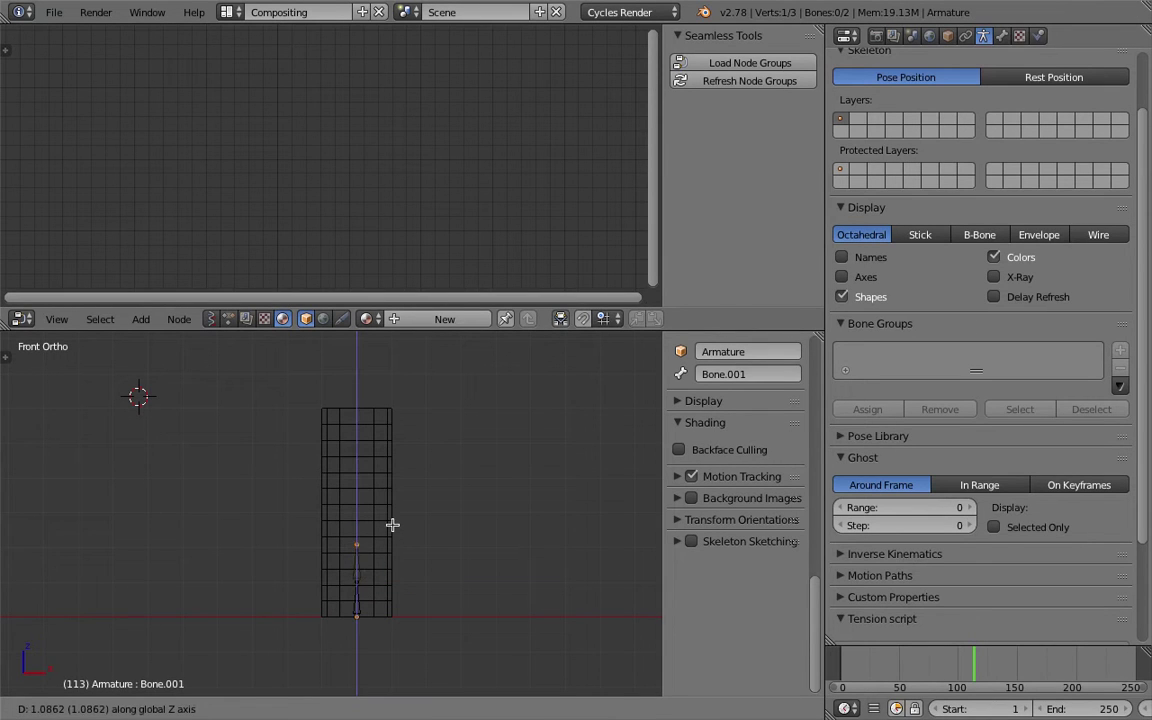
click(392, 530)
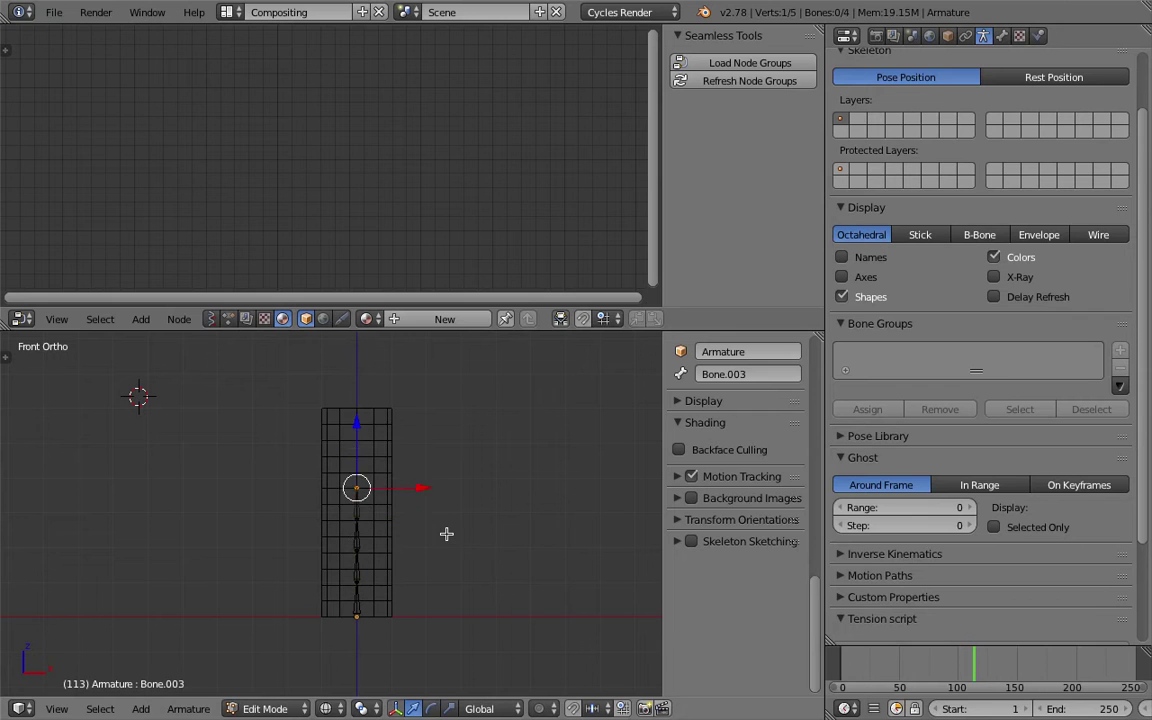
key(Tab)
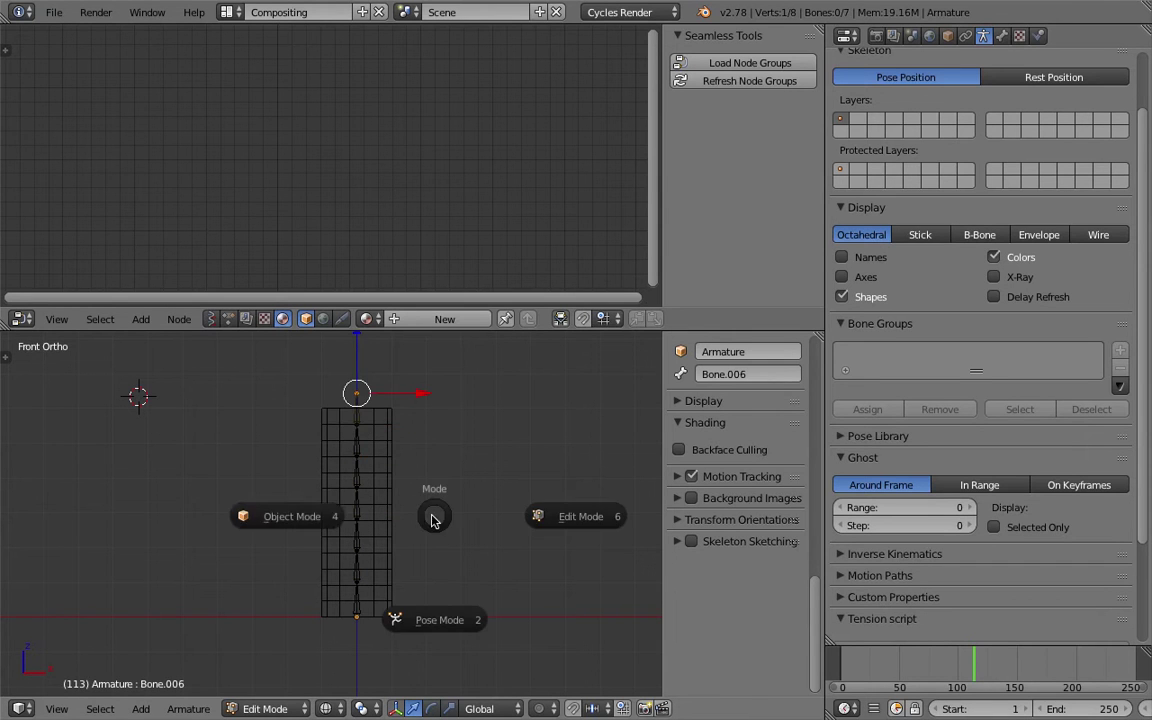
click(316, 510)
Parent the cylinder to the armature using Armature Deform With Automatic Weights.
right_click(393, 479)
shift+right_click(363, 485)
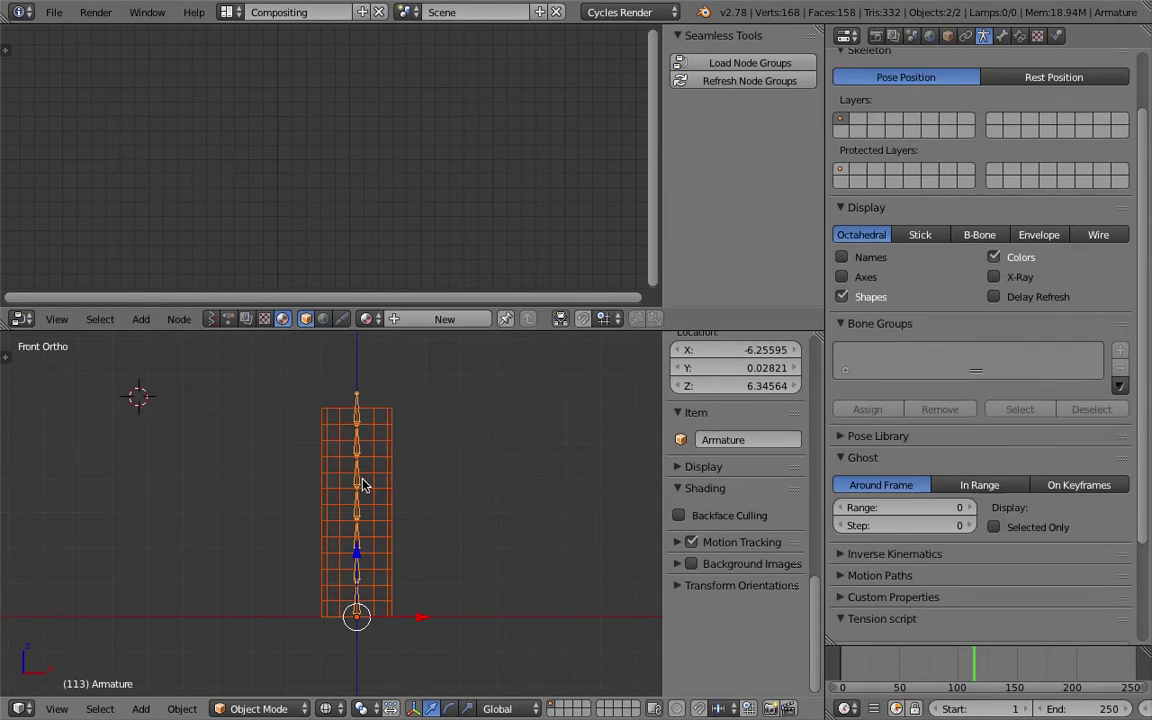
key(ctrl+p)
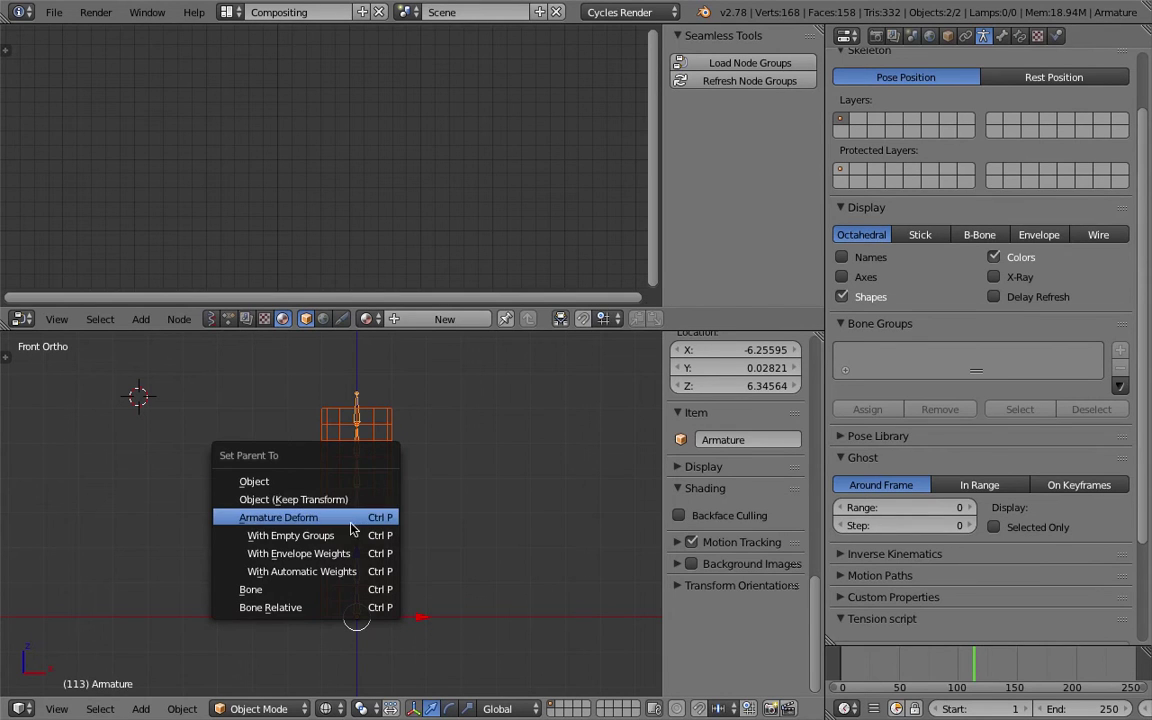
click(345, 571)
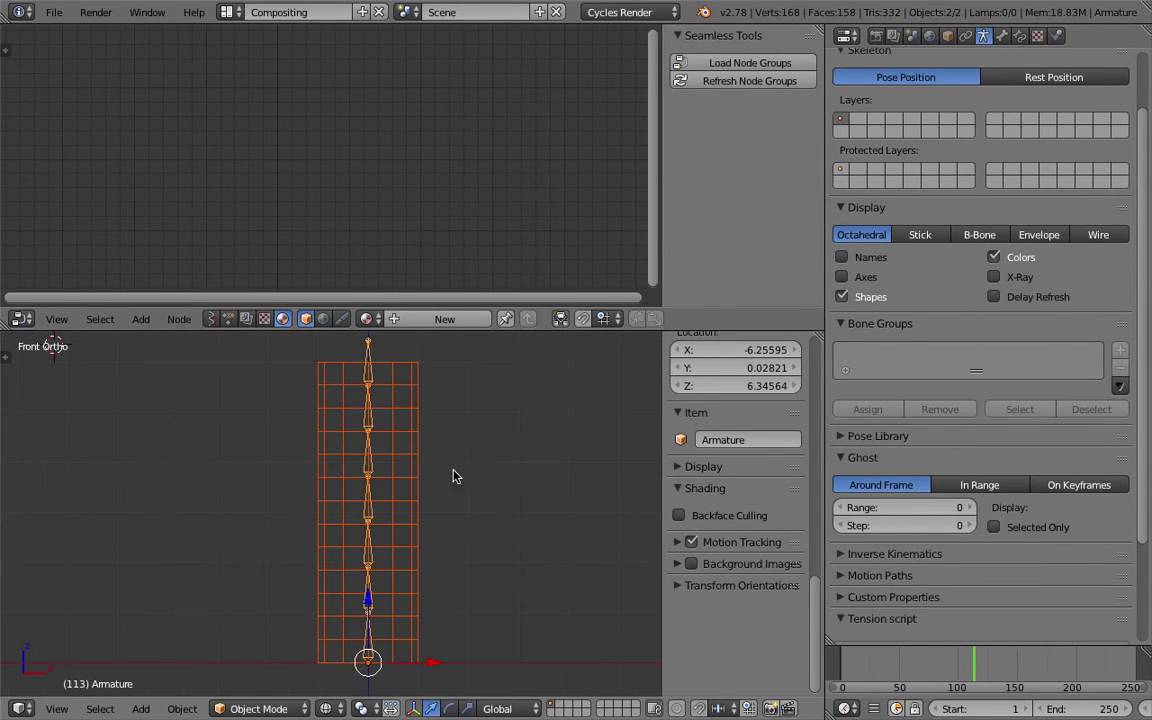
Display the cylinder's Armature modifier settings and enlarge the 3D view at the node editor's expense.
right_click(418, 475)
click(984, 35)
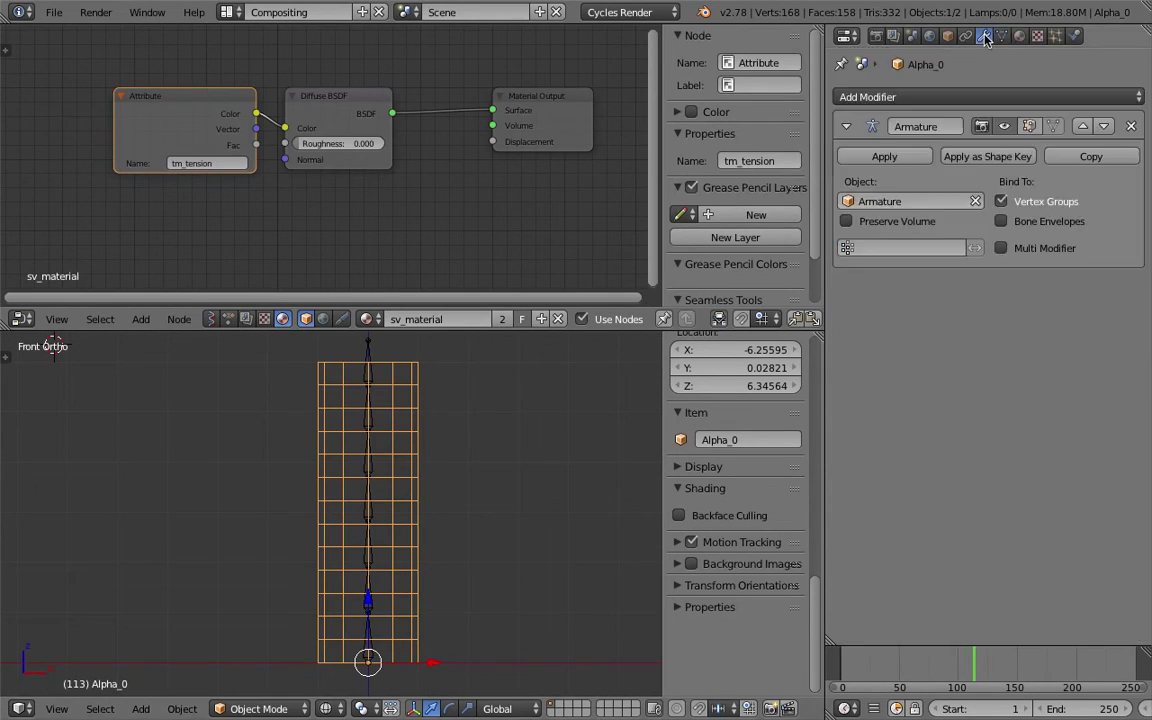
scroll(393, 510, down, 1)
key(ctrl+s)
click(397, 572)
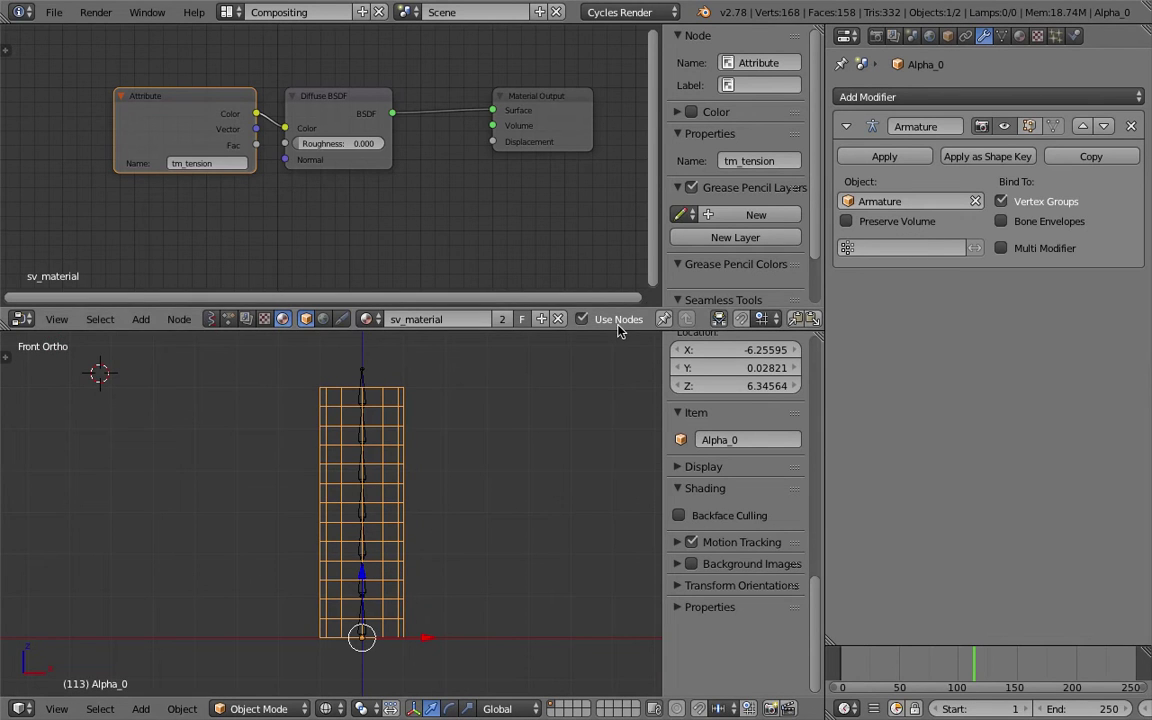
drag(558, 306, 639, 205)
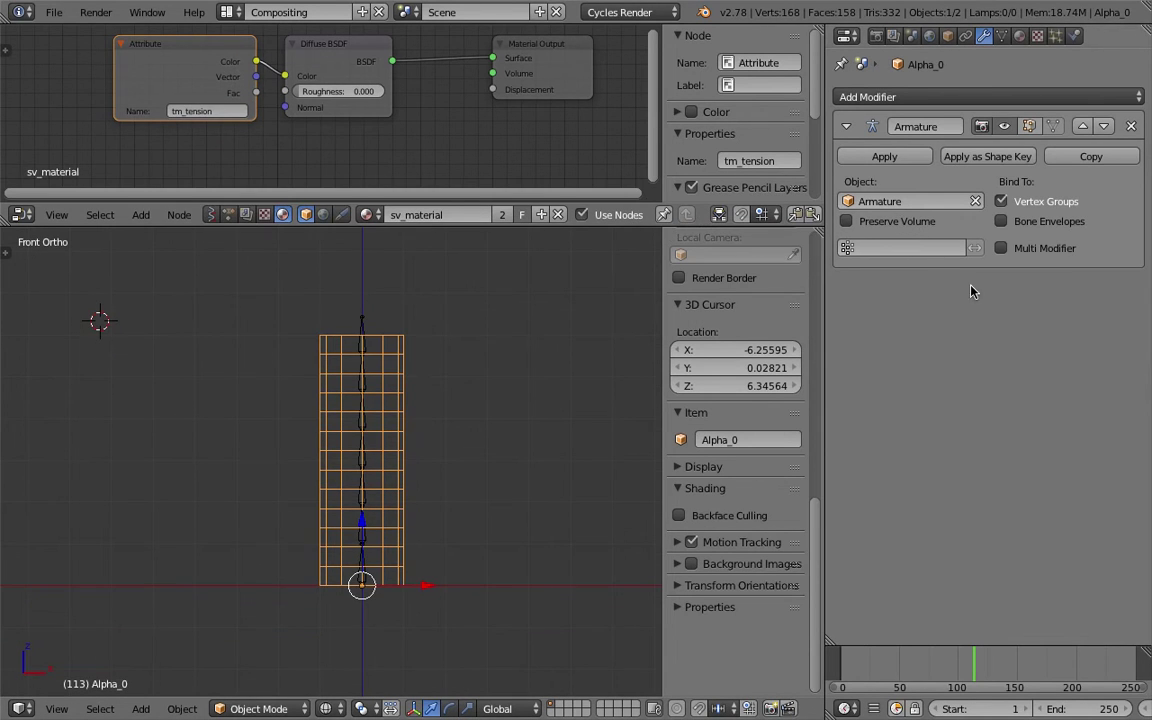
Select the armature and switch it to Pose Mode.
scroll(536, 394, up, 2)
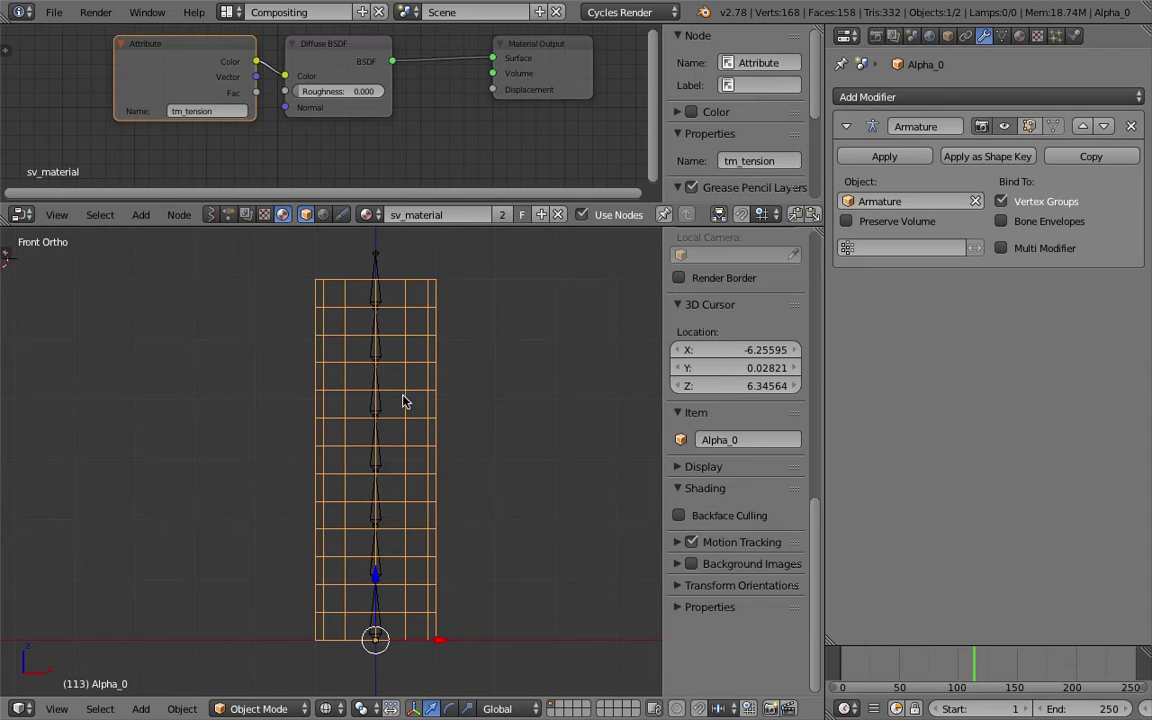
scroll(404, 405, down, 1)
right_click(375, 426)
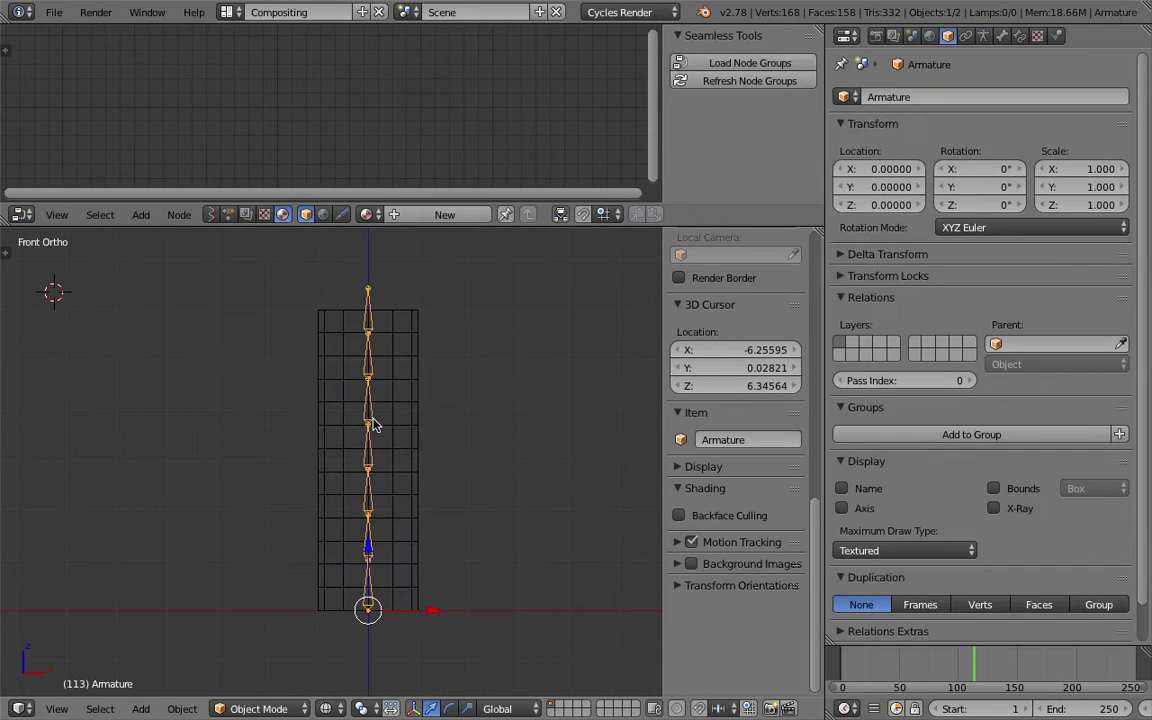
key(Tab)
click(329, 521)
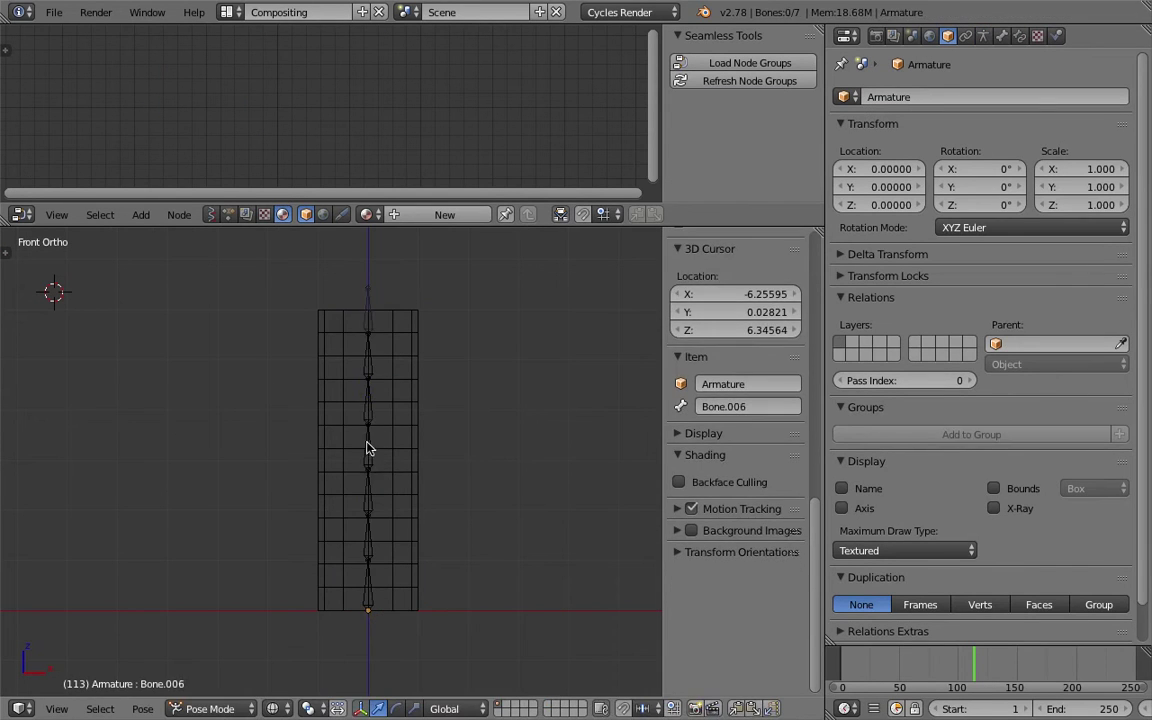
Test the rig by rotating the middle bone, Bone.003, and cancel the rotation.
key(r)
key(r)
right_click(492, 403)
key(r)
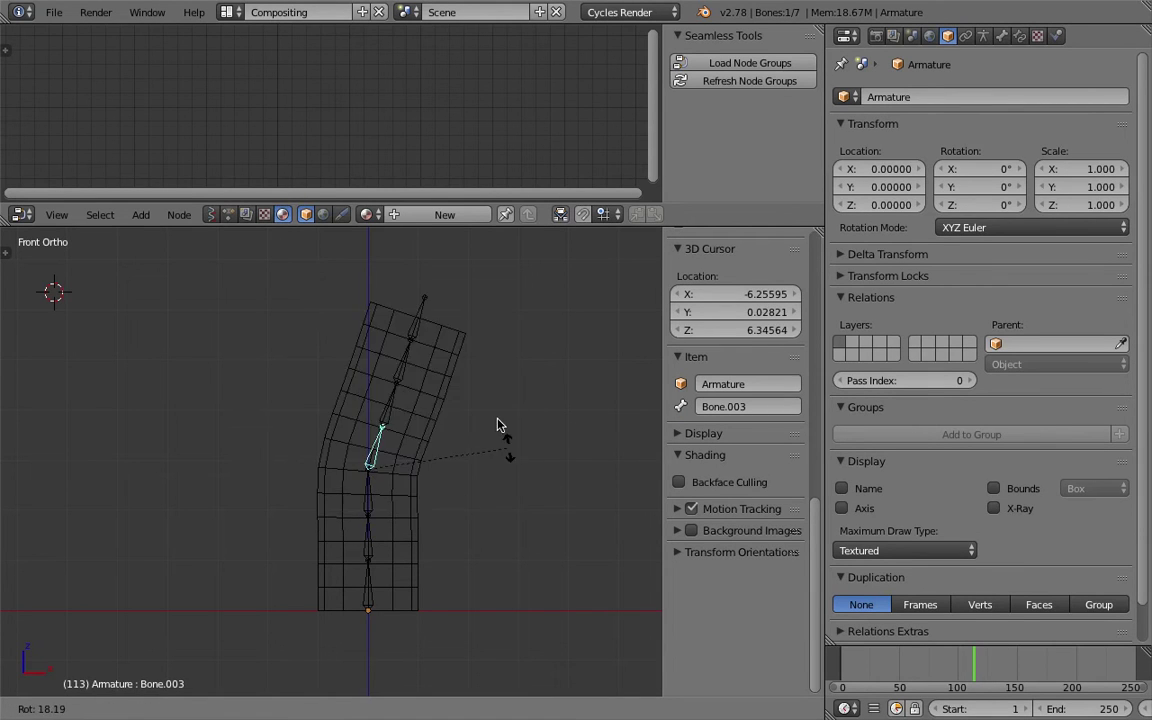
key(Escape)
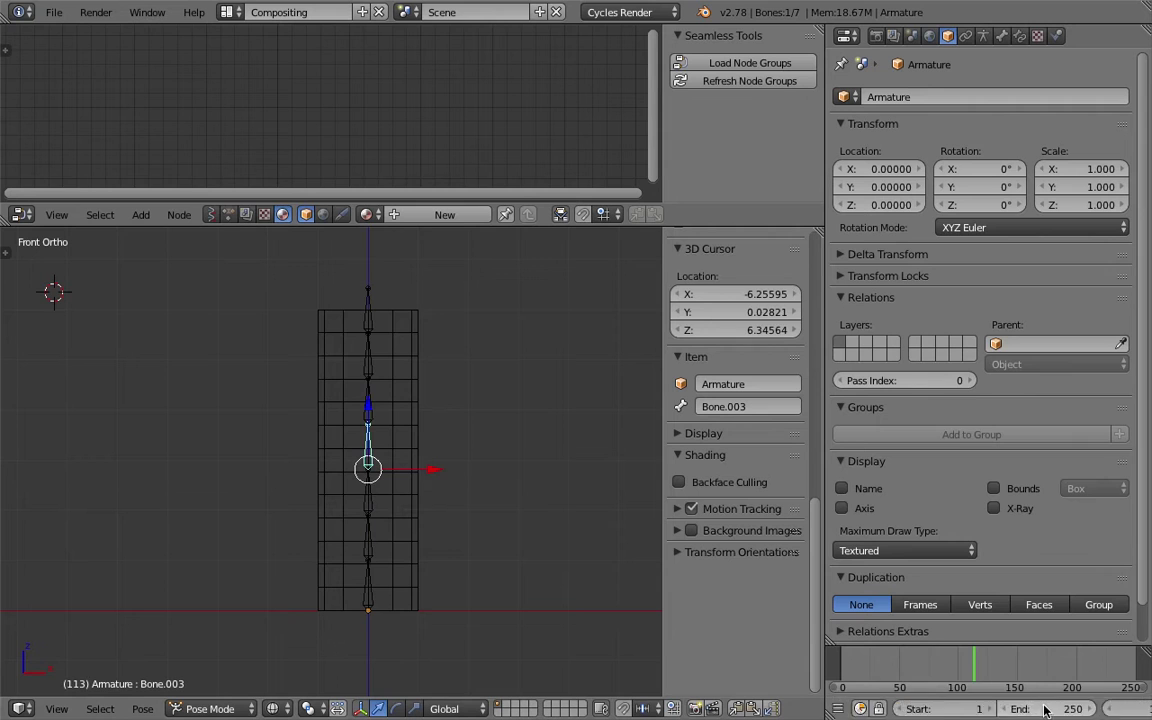
Go to frame 1 and insert keyframes on all bones in their straight pose.
scroll(1041, 706, down, 3)
click(1079, 708)
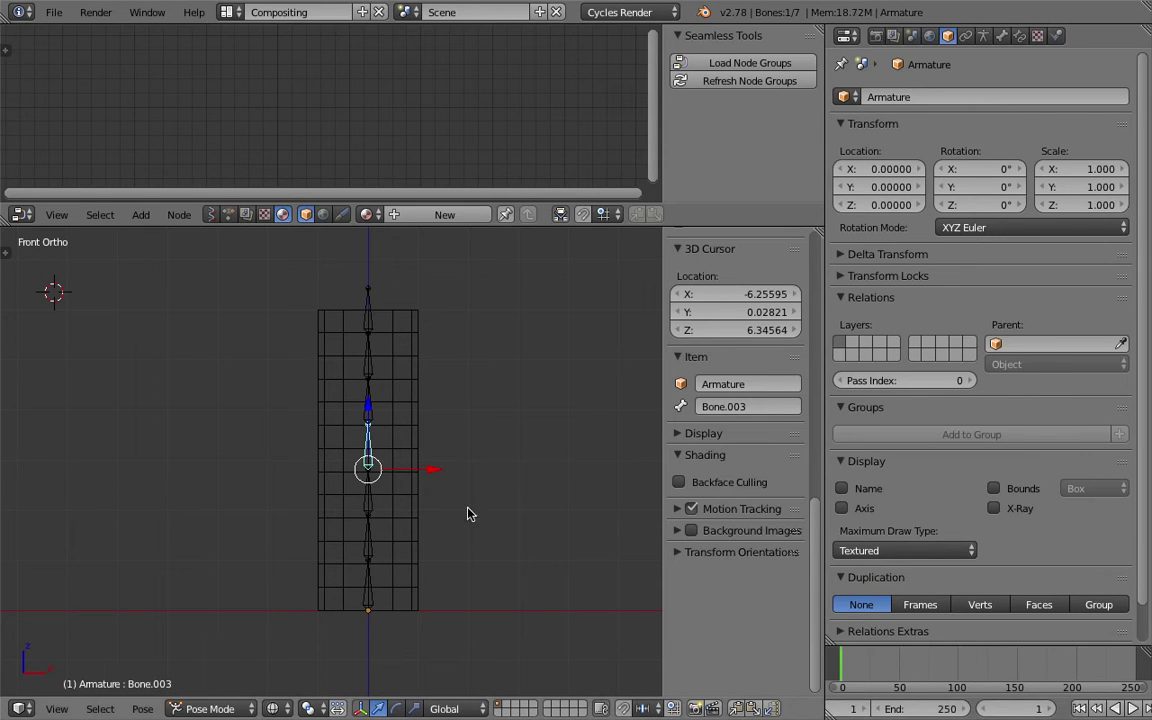
key(a)
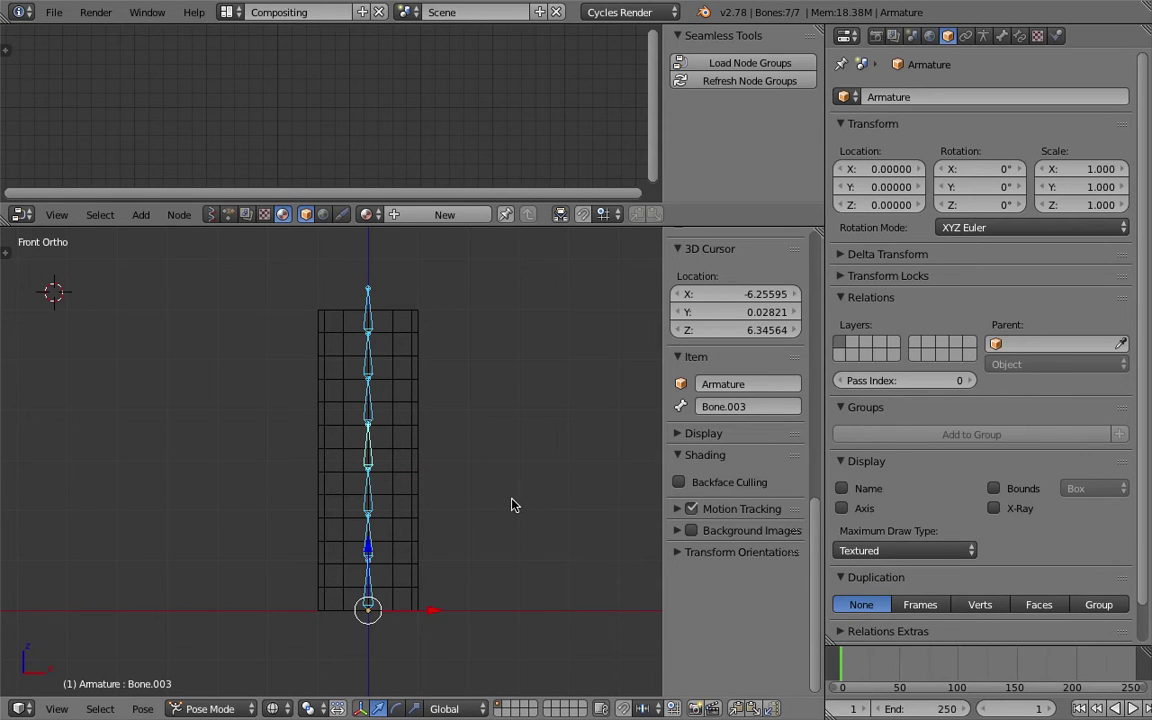
key(i)
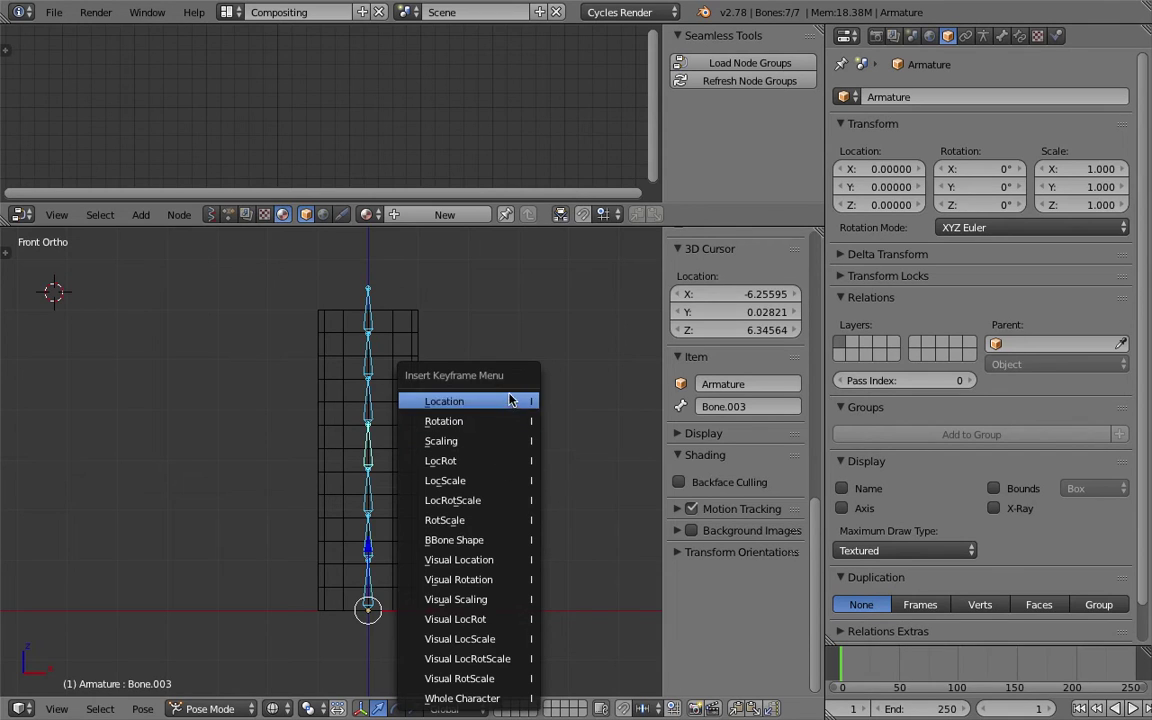
click(530, 460)
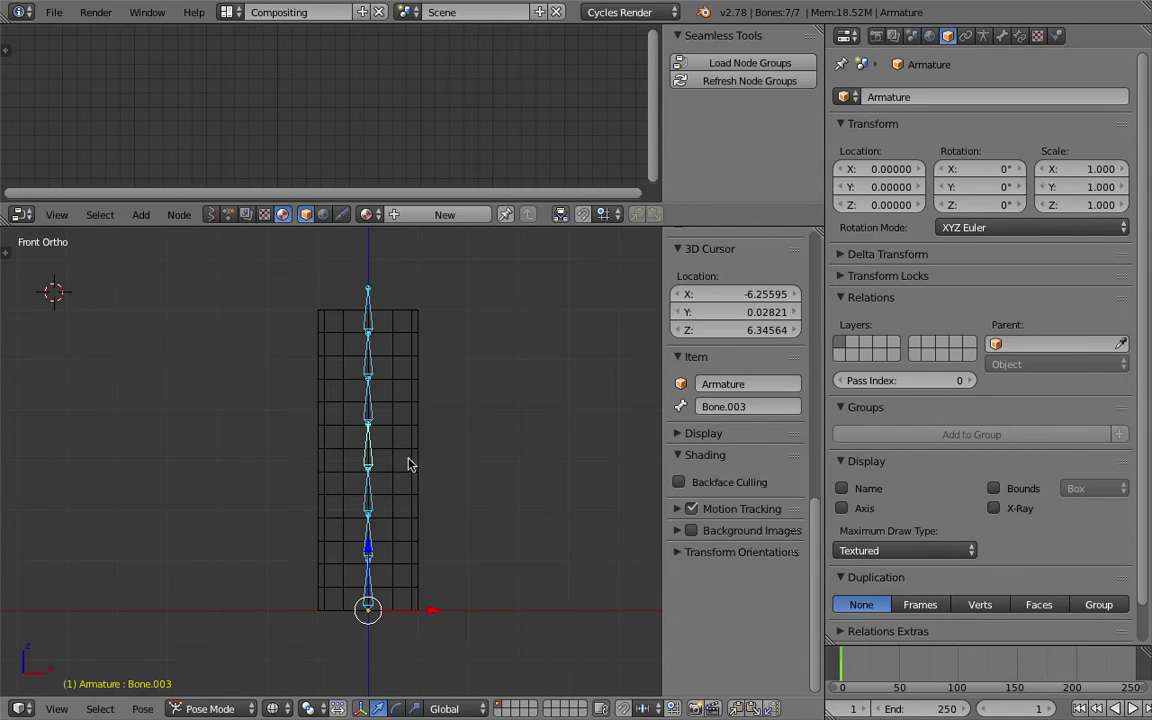
key(i)
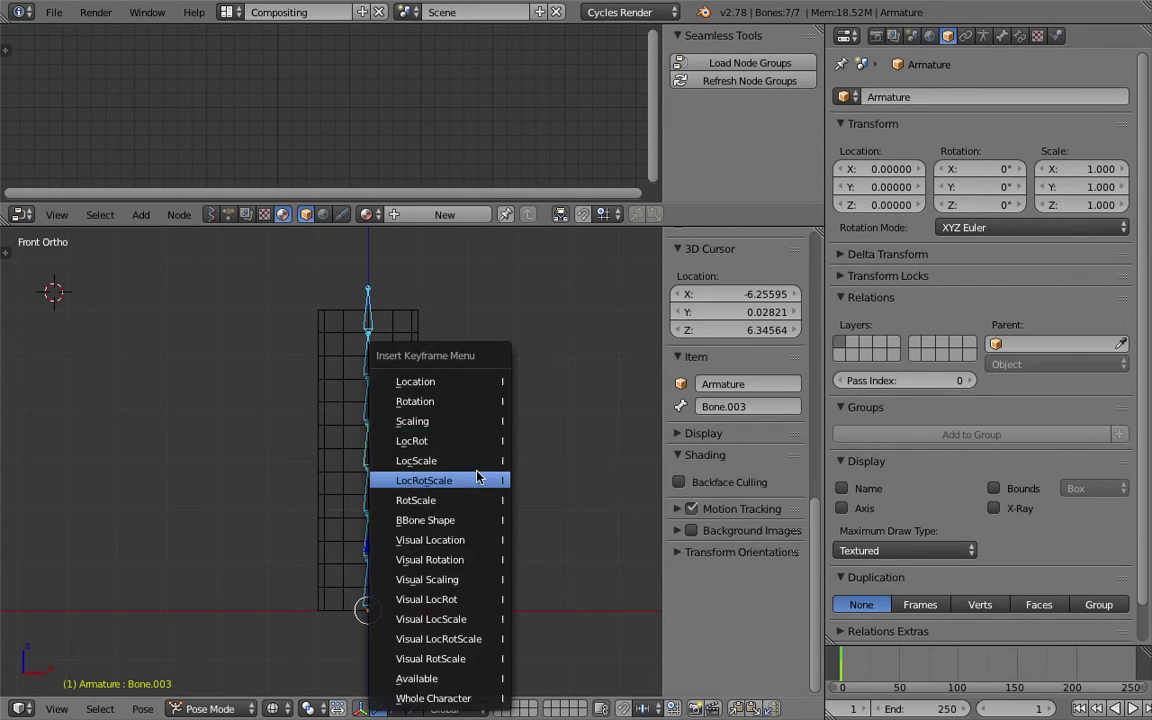
click(418, 438)
Insert a keyframe for the middle bone, Bone.003, at frame 38 and move to frame 73.
right_click(375, 452)
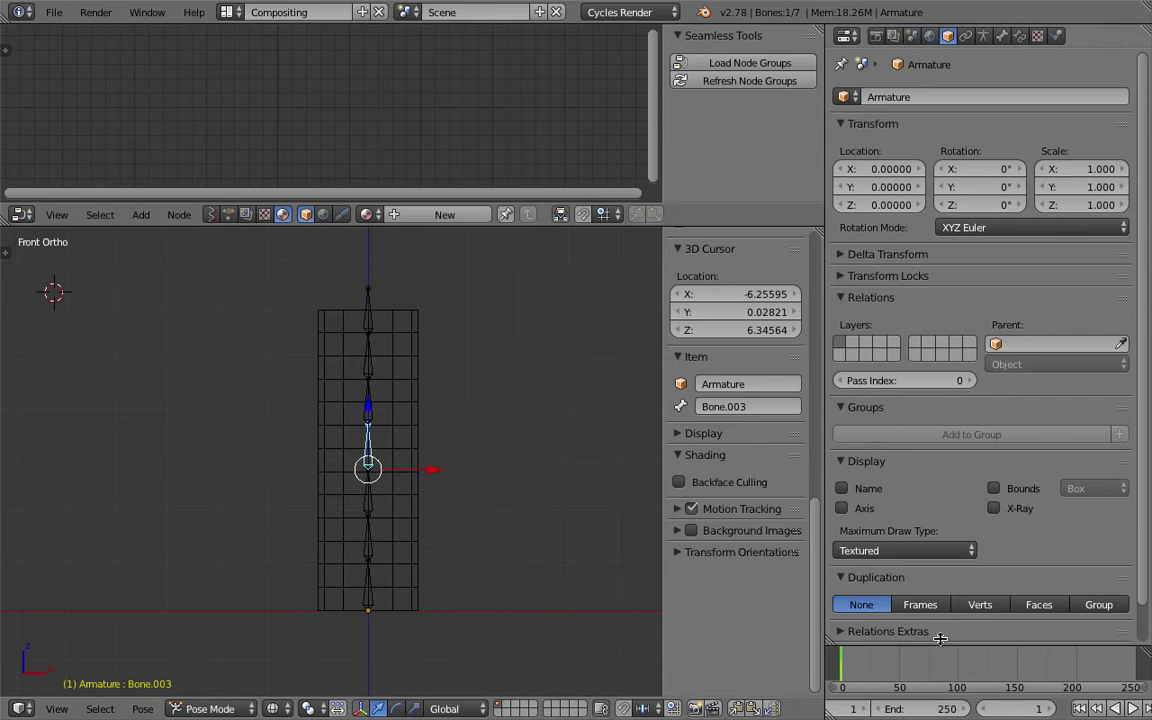
click(885, 668)
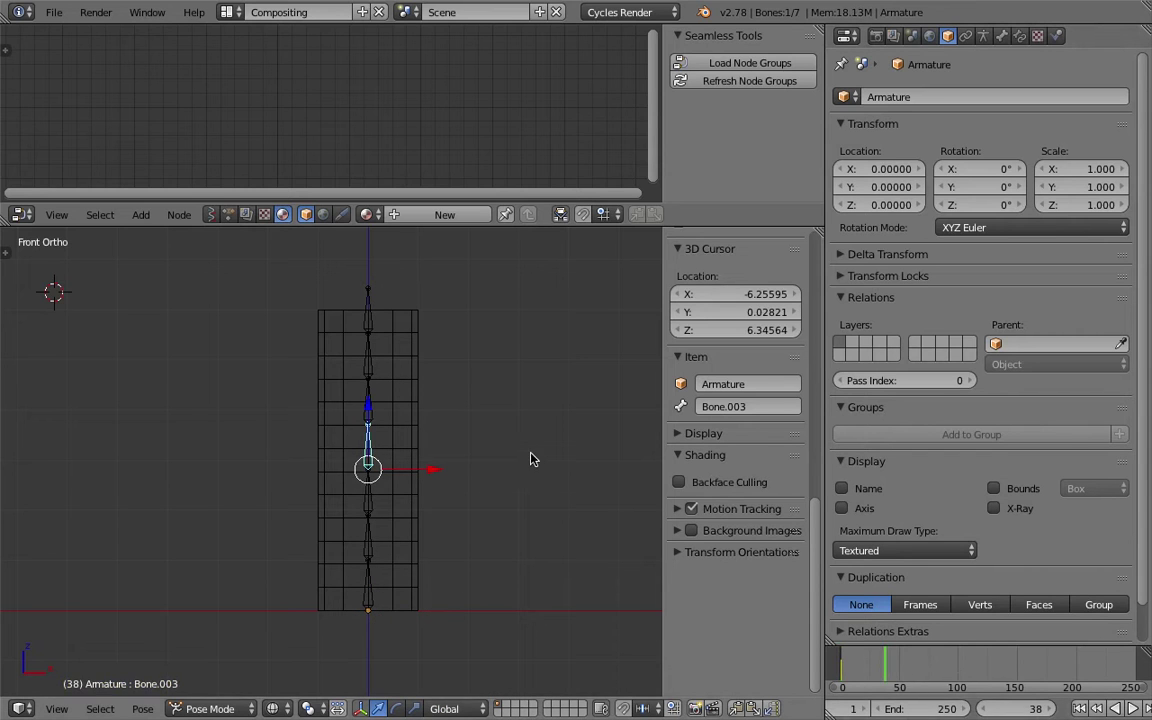
key(i)
click(532, 460)
click(926, 665)
key(r)
right_click(604, 468)
key(r)
right_click(286, 318)
right_click(394, 396)
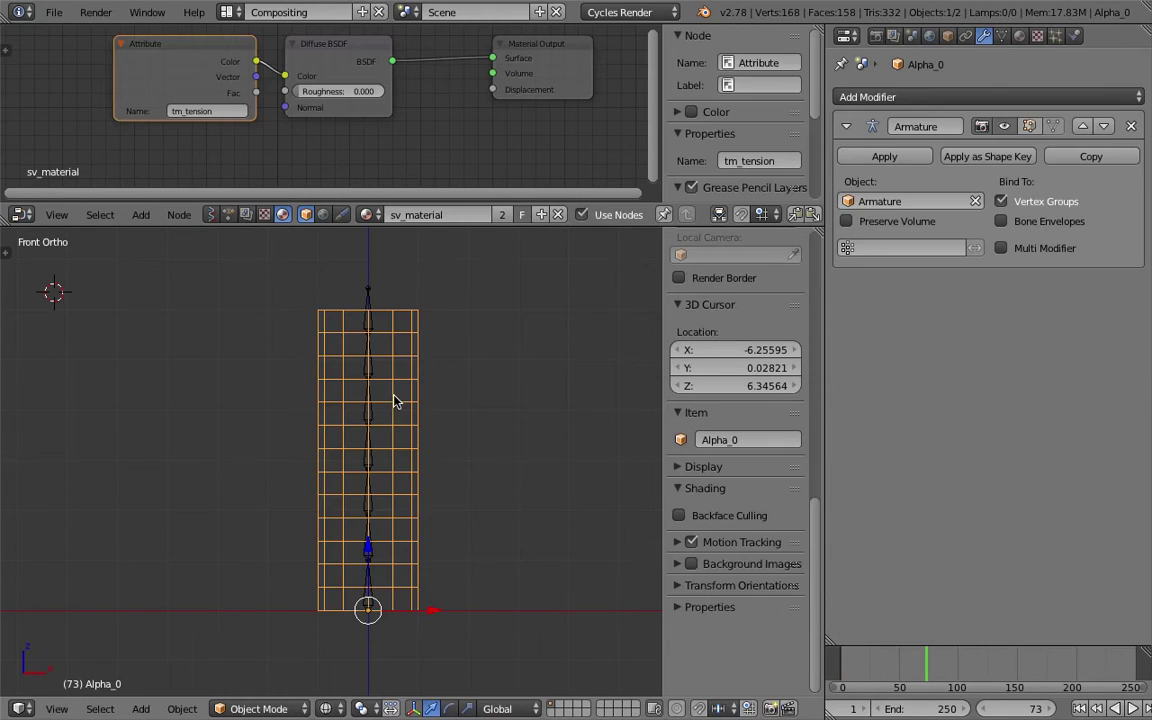
right_click(375, 443)
key(r)
right_click(370, 493)
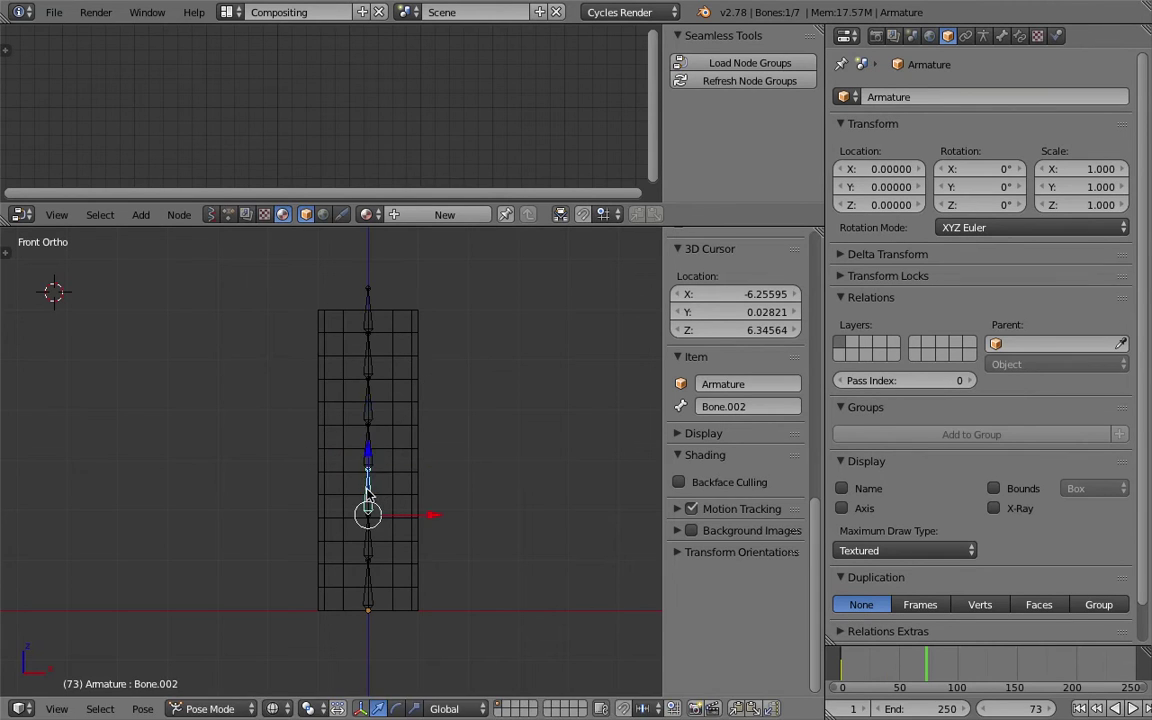
key(r)
right_click(398, 393)
Rotate Bone.003 so the upper bones lie horizontally towards negative X, and insert a LocRotScale keyframe at frame 73.
right_click(369, 437)
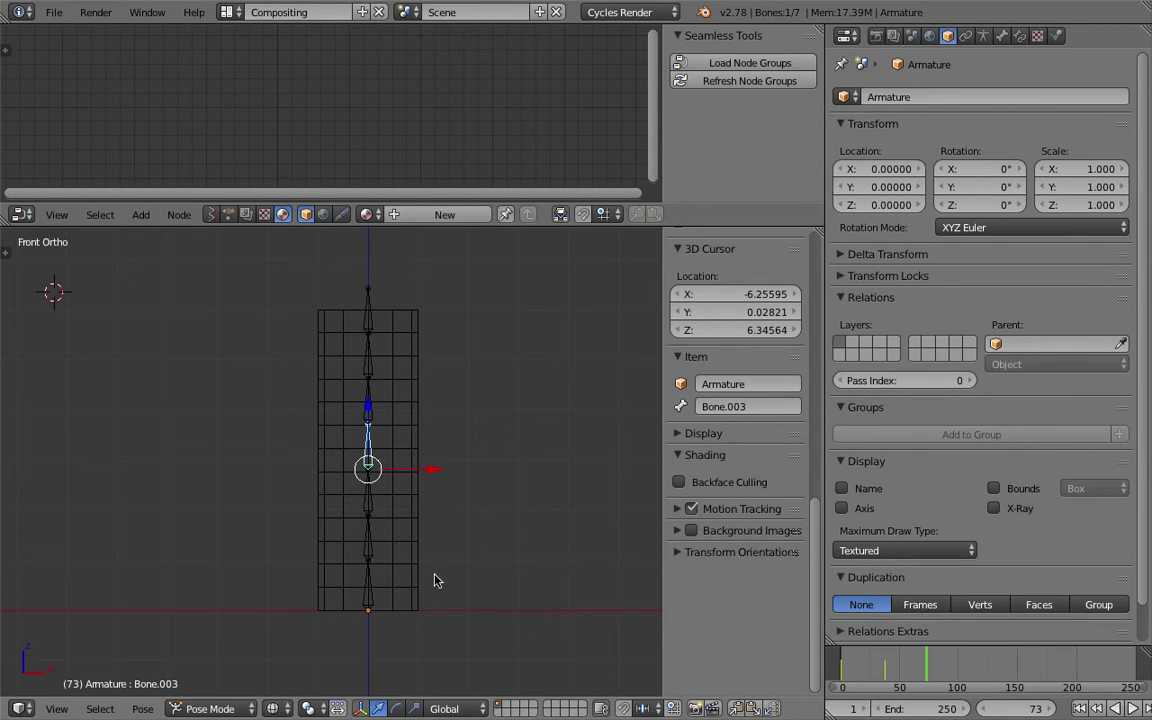
key(r)
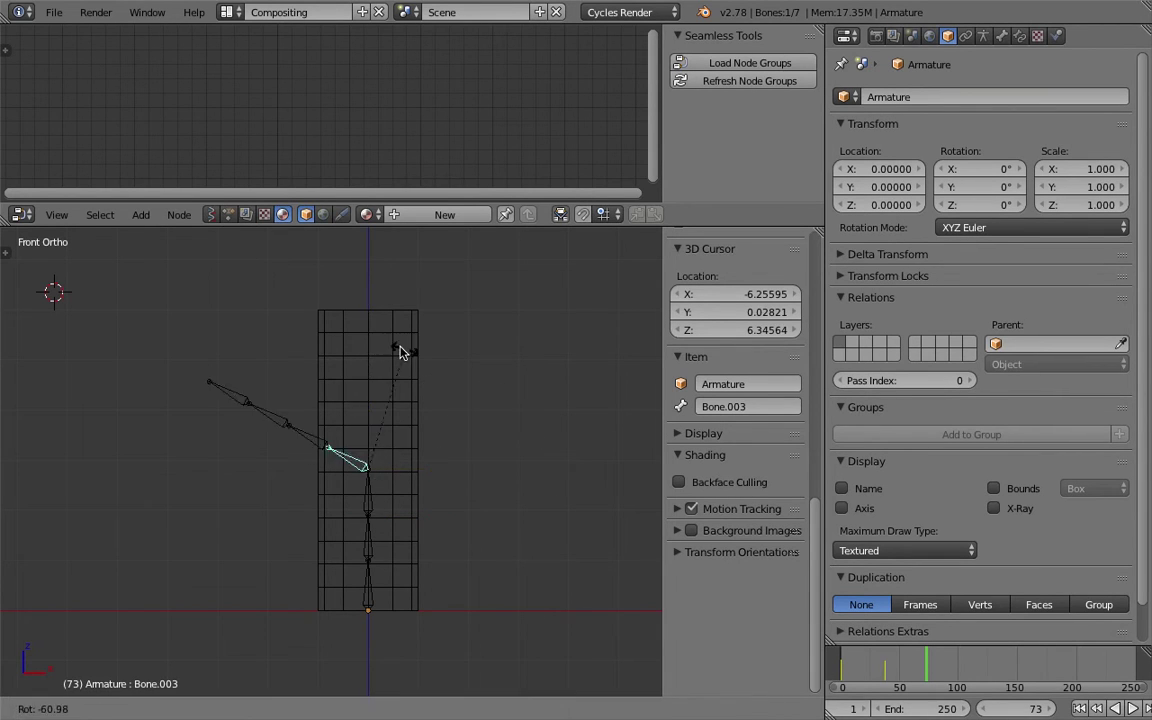
click(337, 347)
key(i)
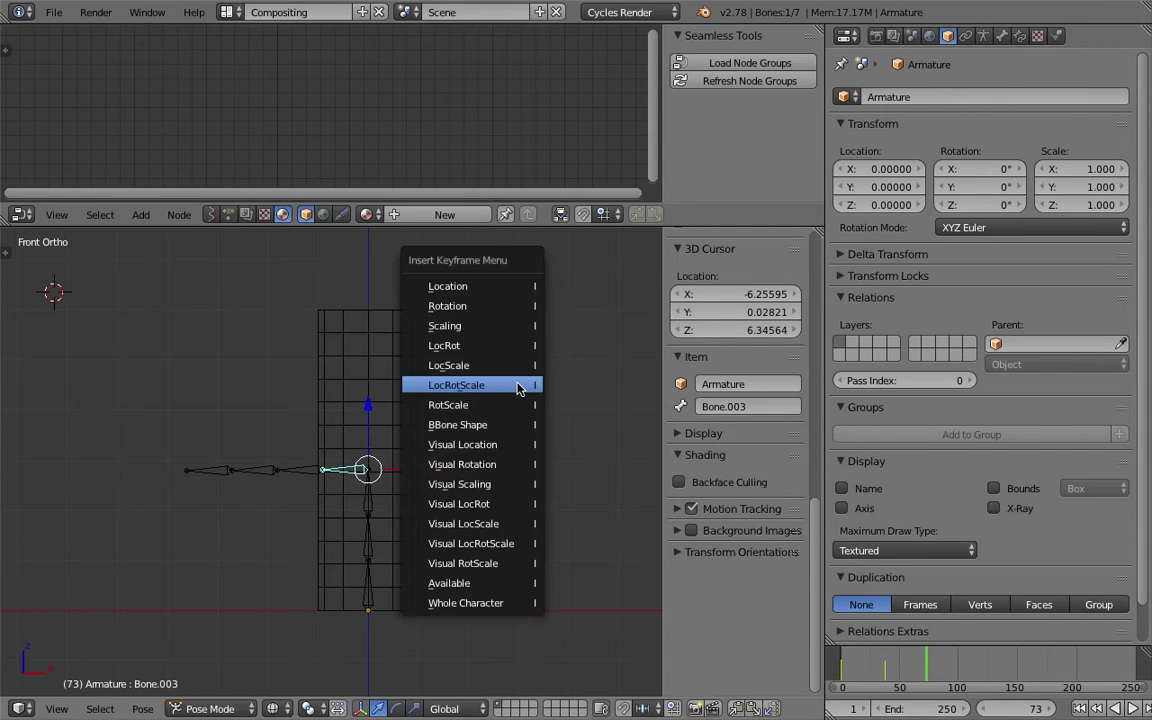
click(517, 388)
Play the animation from the start to check how the cylinder follows the bones, and return to frame 1.
drag(887, 674, 843, 668)
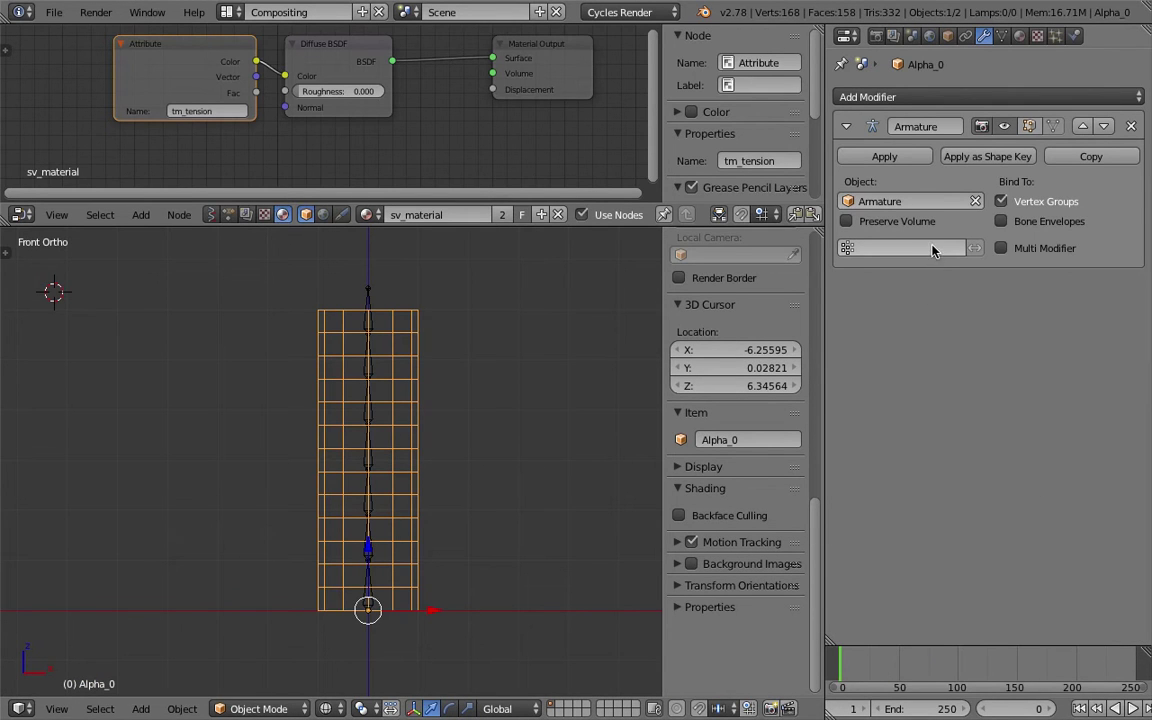
key(alt+a)
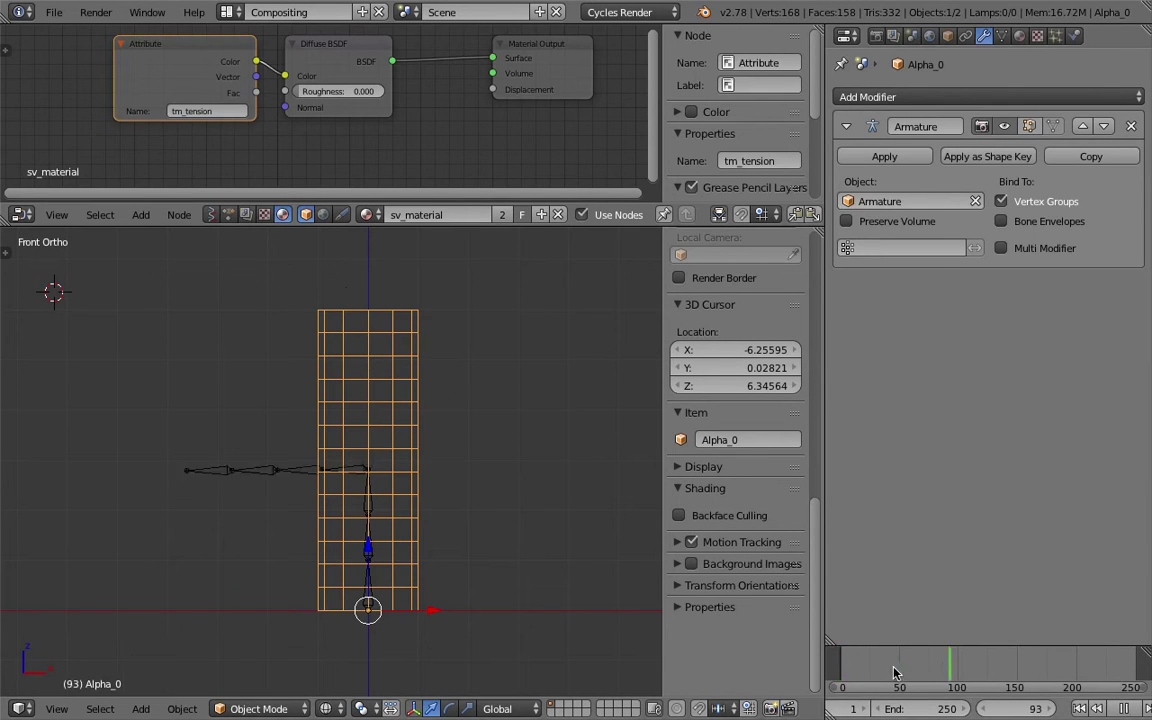
key(Escape)
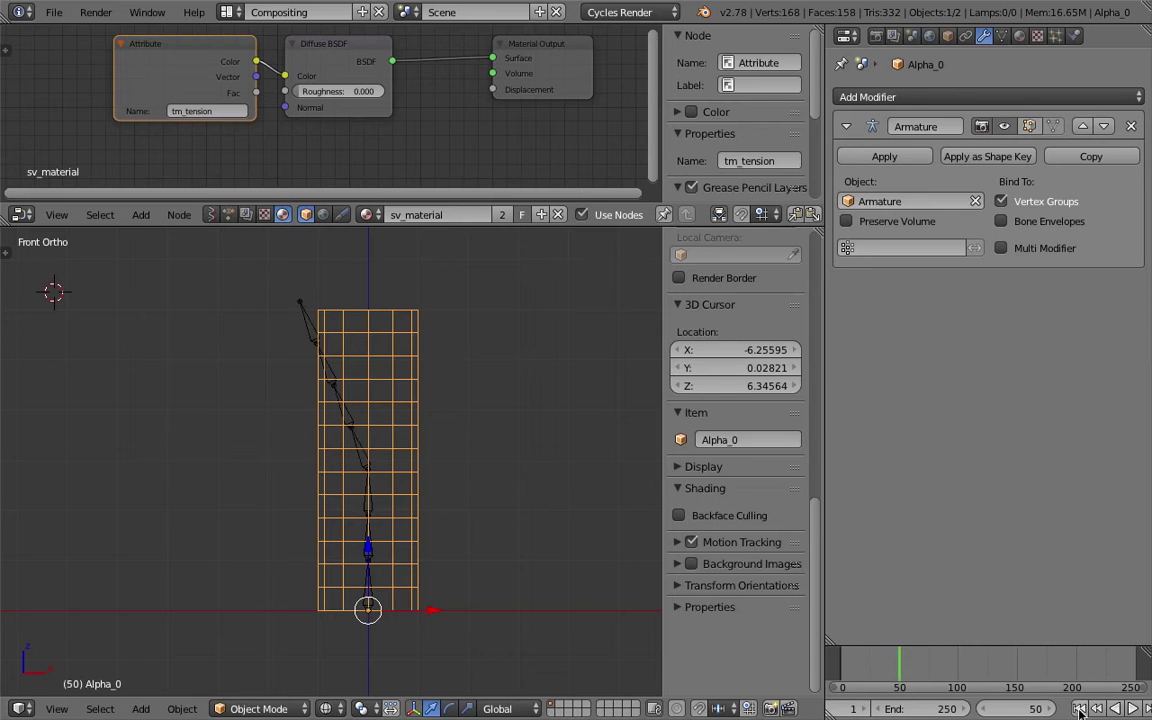
click(1079, 709)
Enlarge the node editor slightly and display the Sverchok node tree named NodeTree in it.
key(Home)
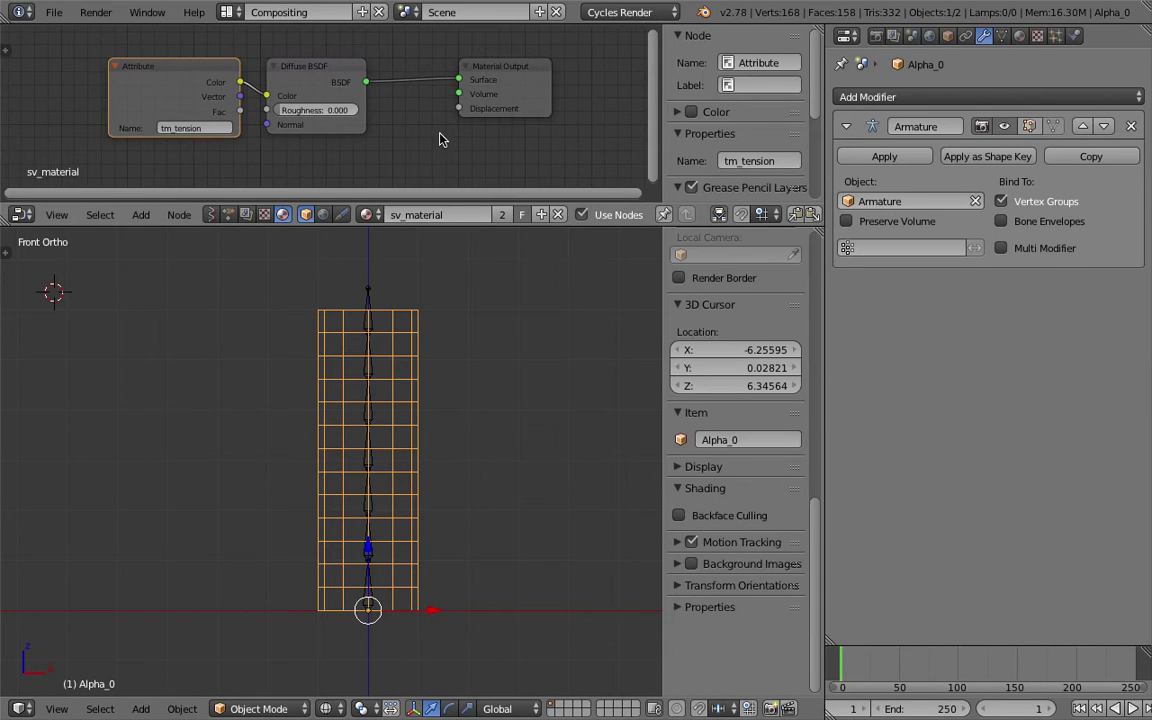
drag(473, 227, 473, 241)
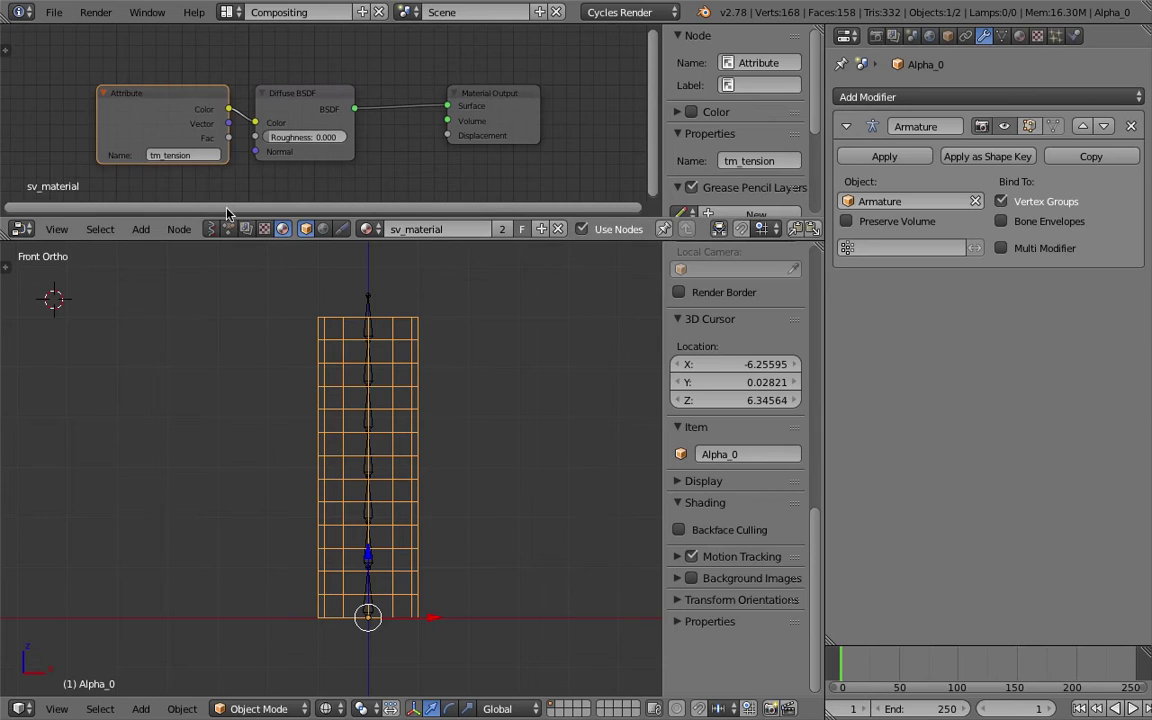
click(211, 229)
click(310, 229)
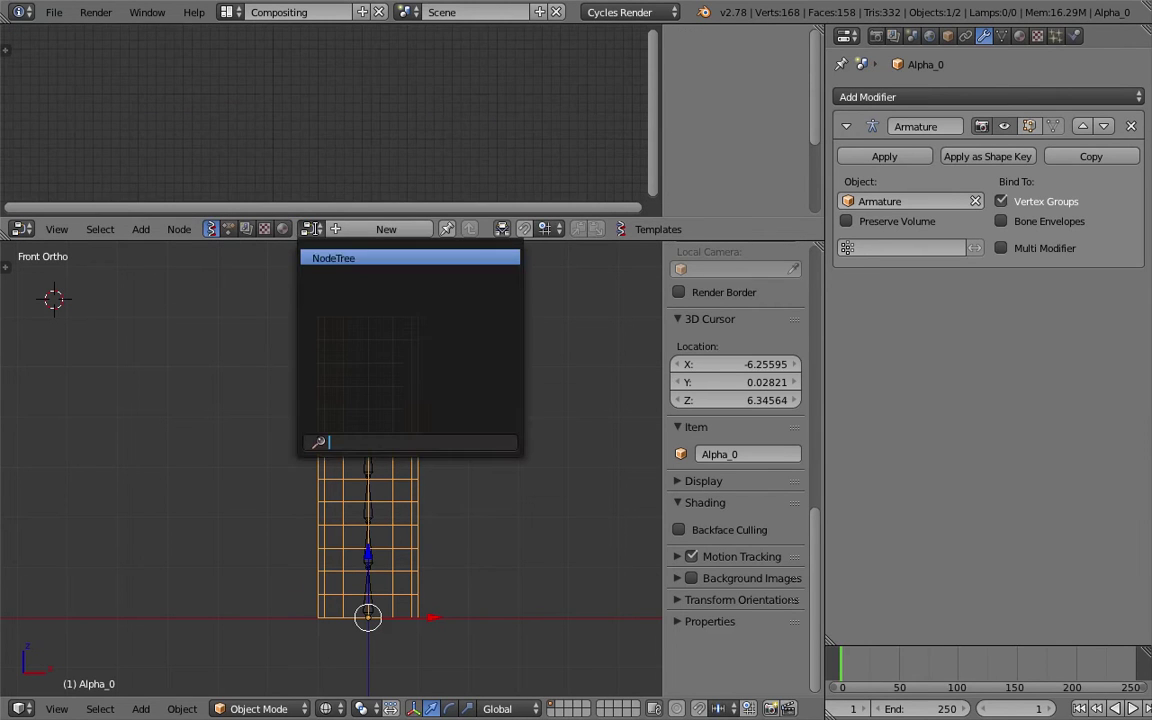
click(344, 259)
scroll(390, 155, up, 3)
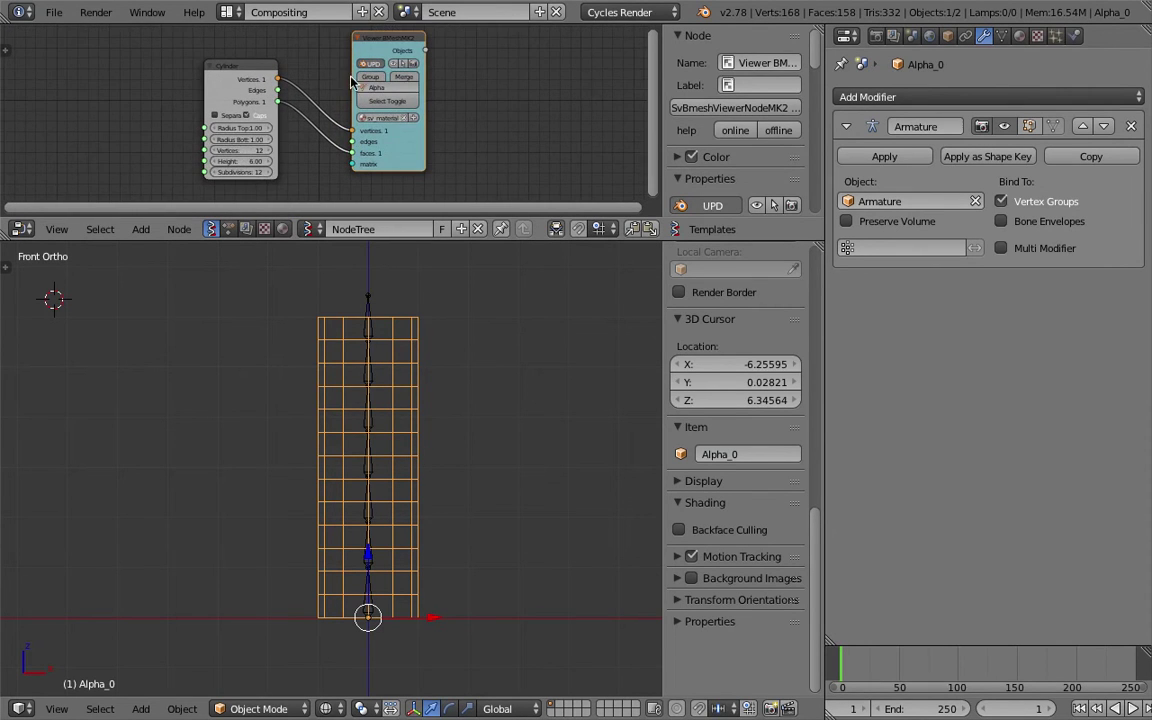
Delete all nodes from the Sverchok node tree.
key(a)
key(a)
key(x)
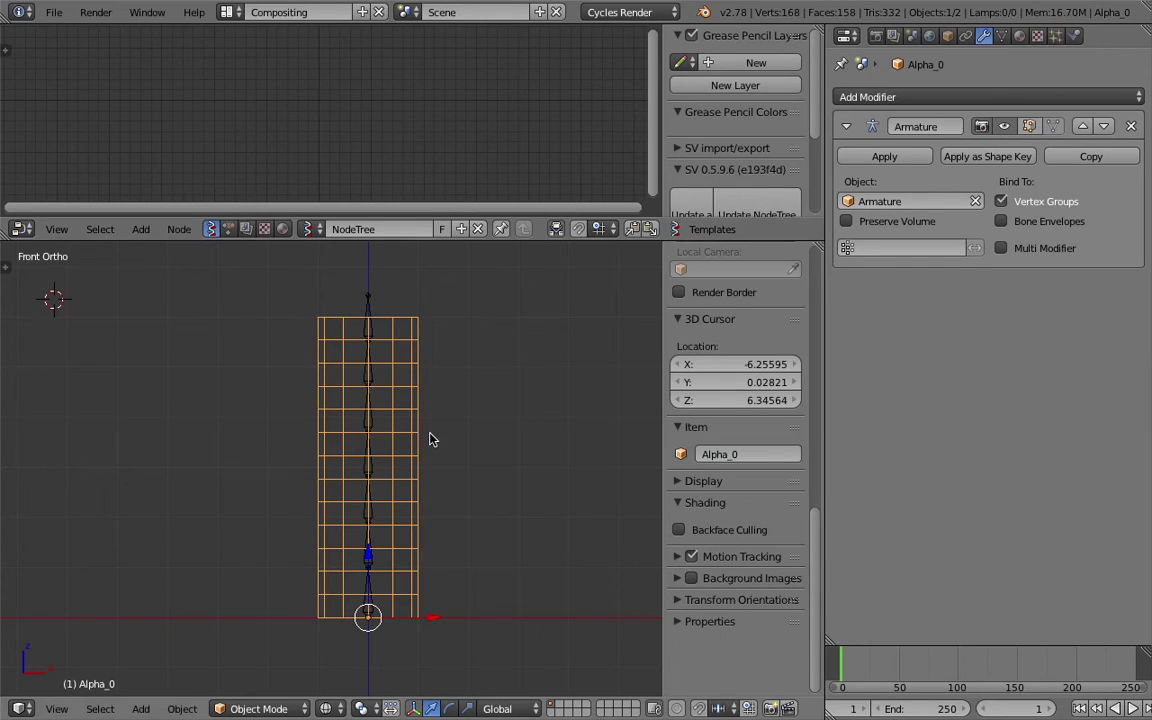
Select the armature and switch it from Pose Mode to Object Mode.
right_click(382, 423)
right_click(402, 429)
shift+right_click(369, 470)
click(210, 708)
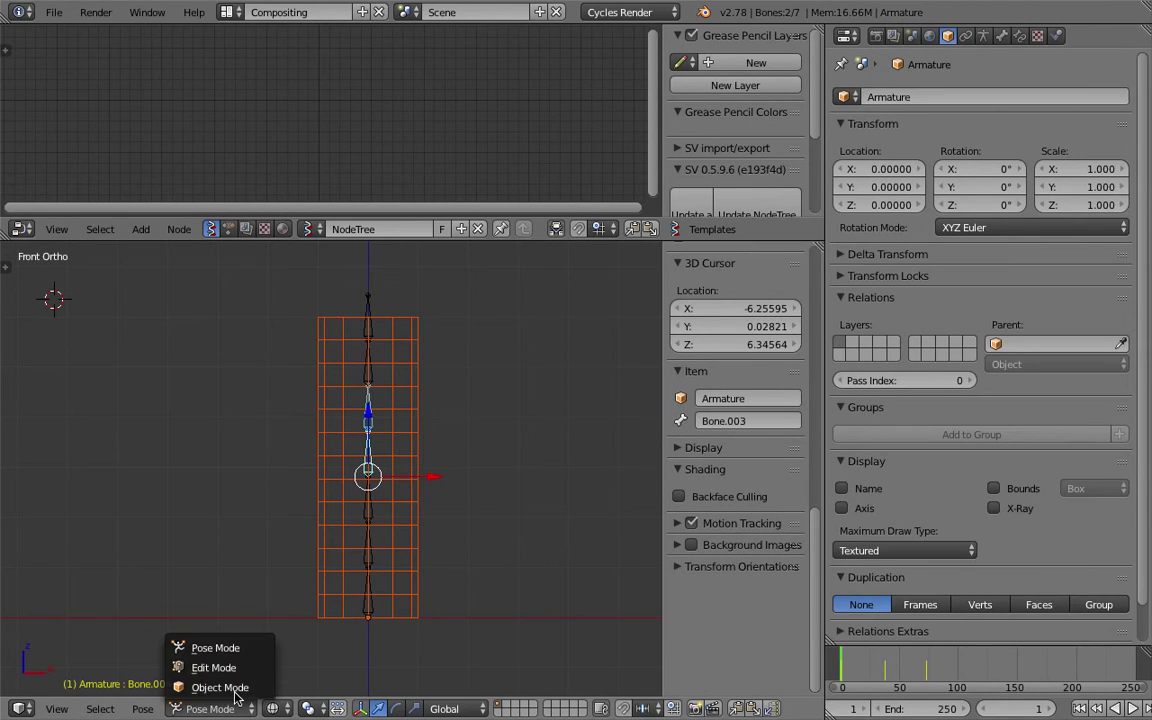
click(218, 689)
Remove the Armature modifier from the cylinder Alpha_0 and parent the cylinder to the armature again with an armature deformation.
right_click(408, 510)
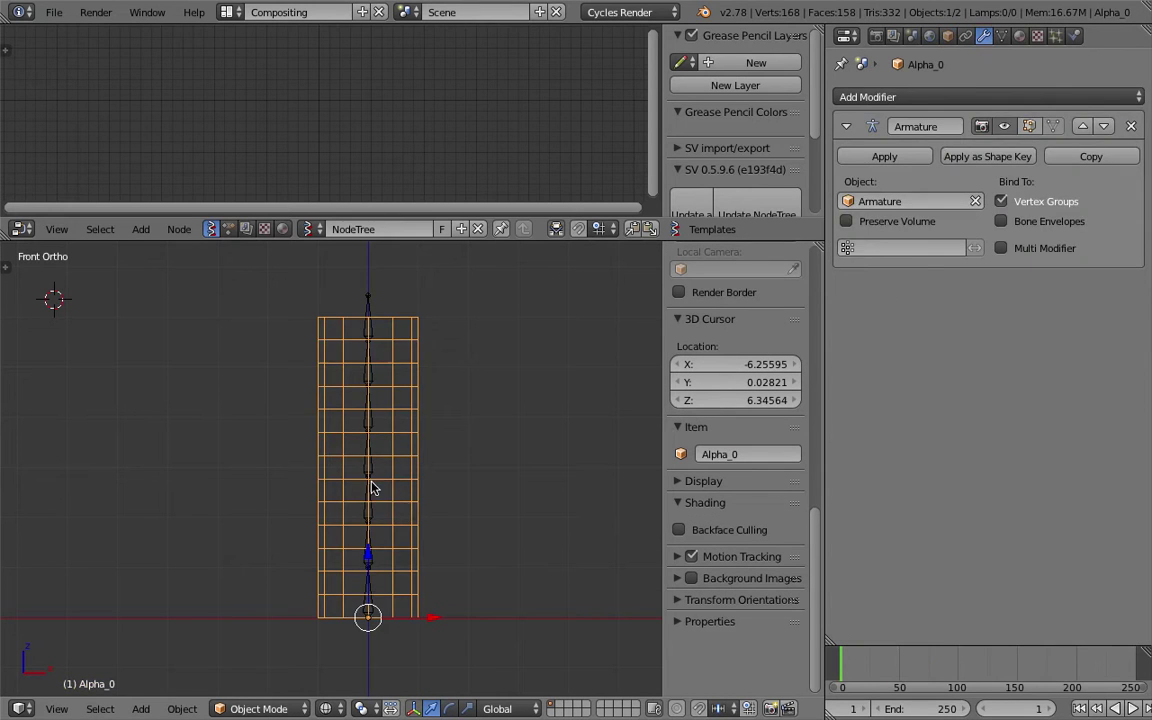
shift+right_click(372, 487)
key(ctrl+z)
click(1132, 126)
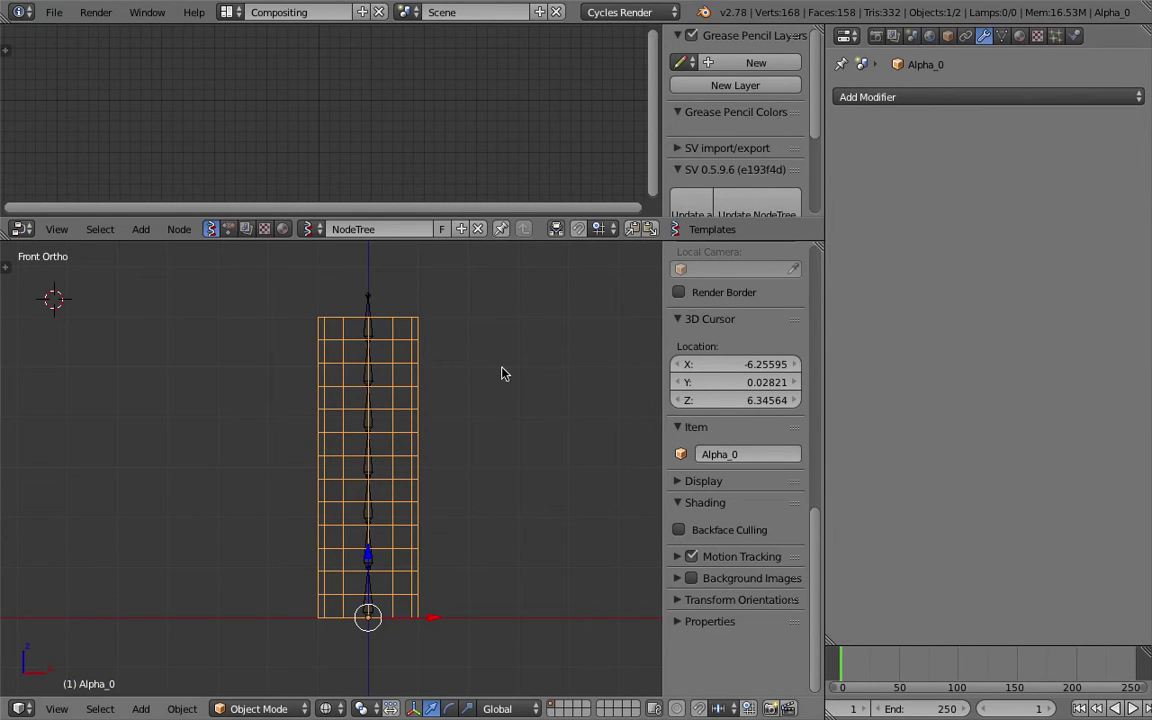
shift+right_click(374, 464)
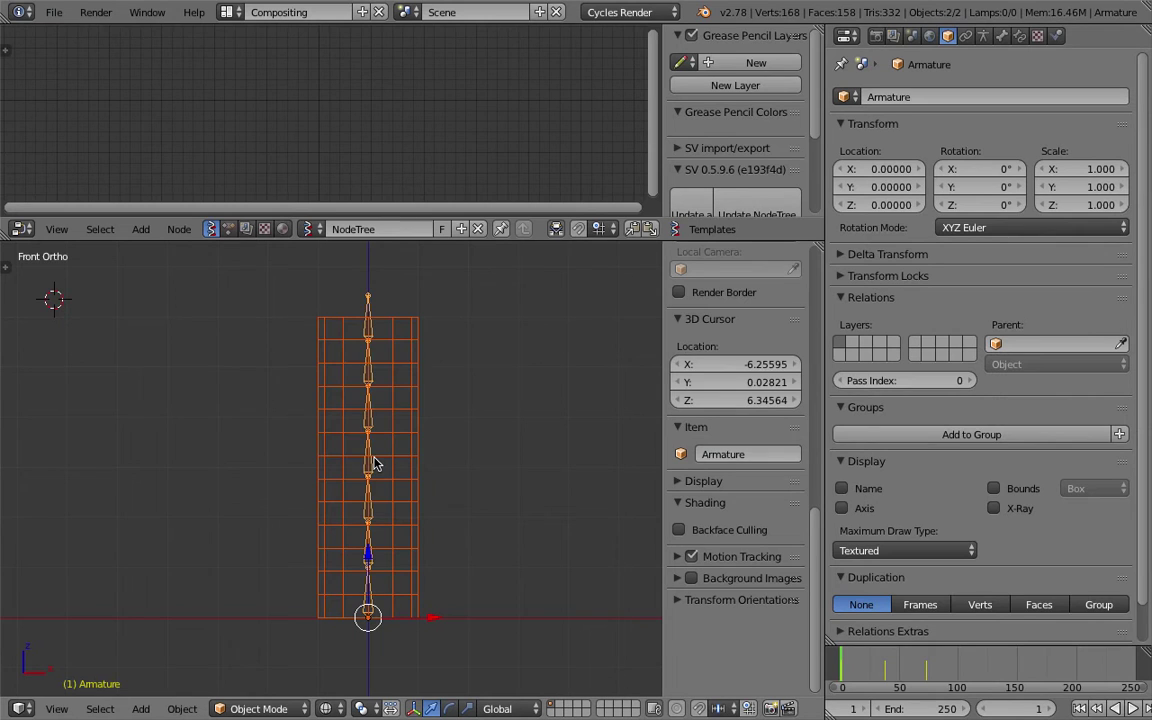
key(ctrl+p)
click(376, 460)
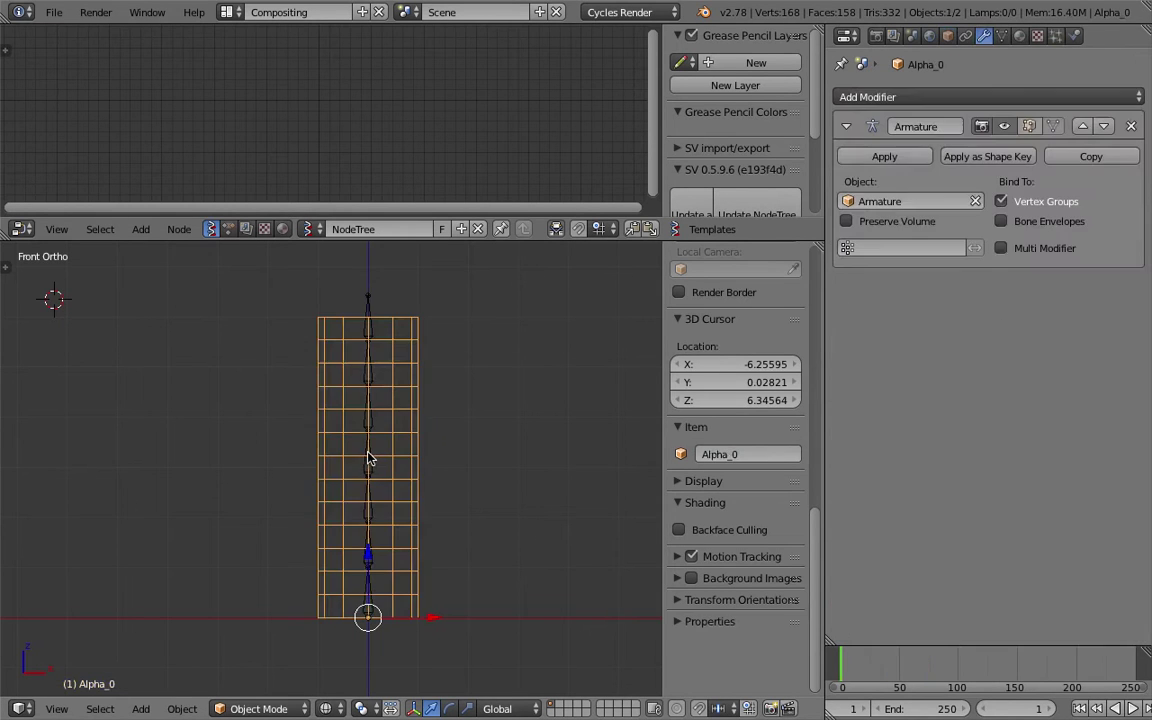
Test-rotate the whole armature without keeping the rotation, put it in Pose Mode and try rotating the selected middle bones.
right_click(374, 464)
key(r)
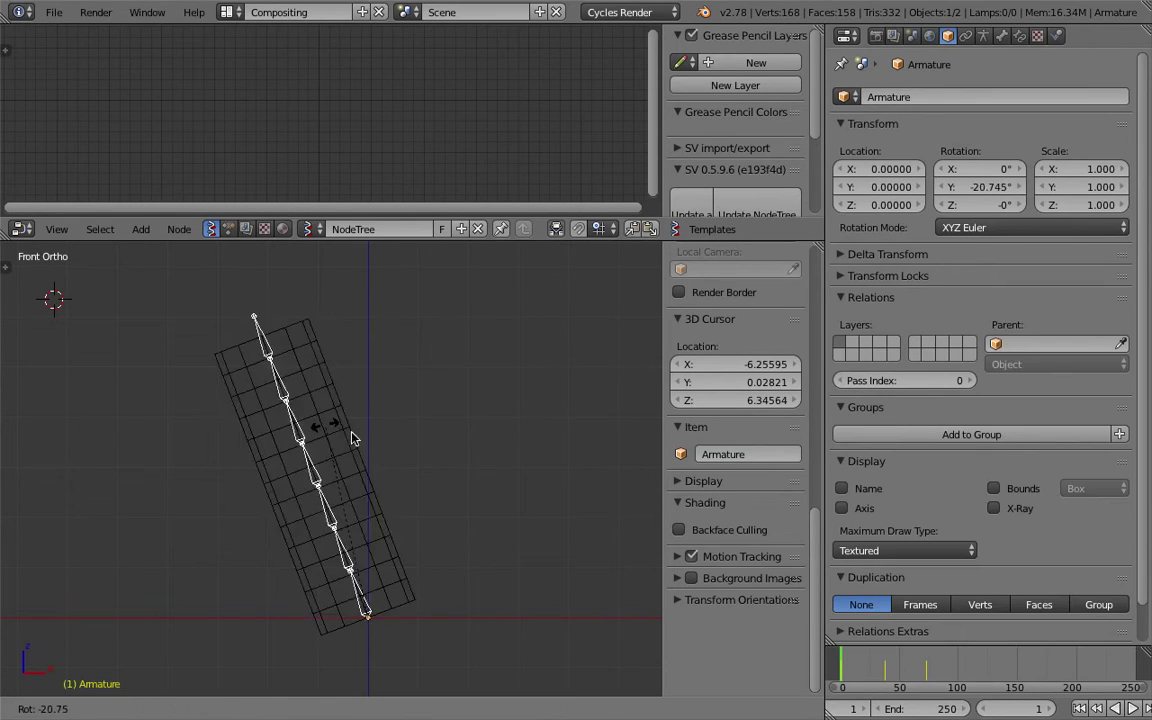
key(Escape)
click(258, 708)
click(257, 645)
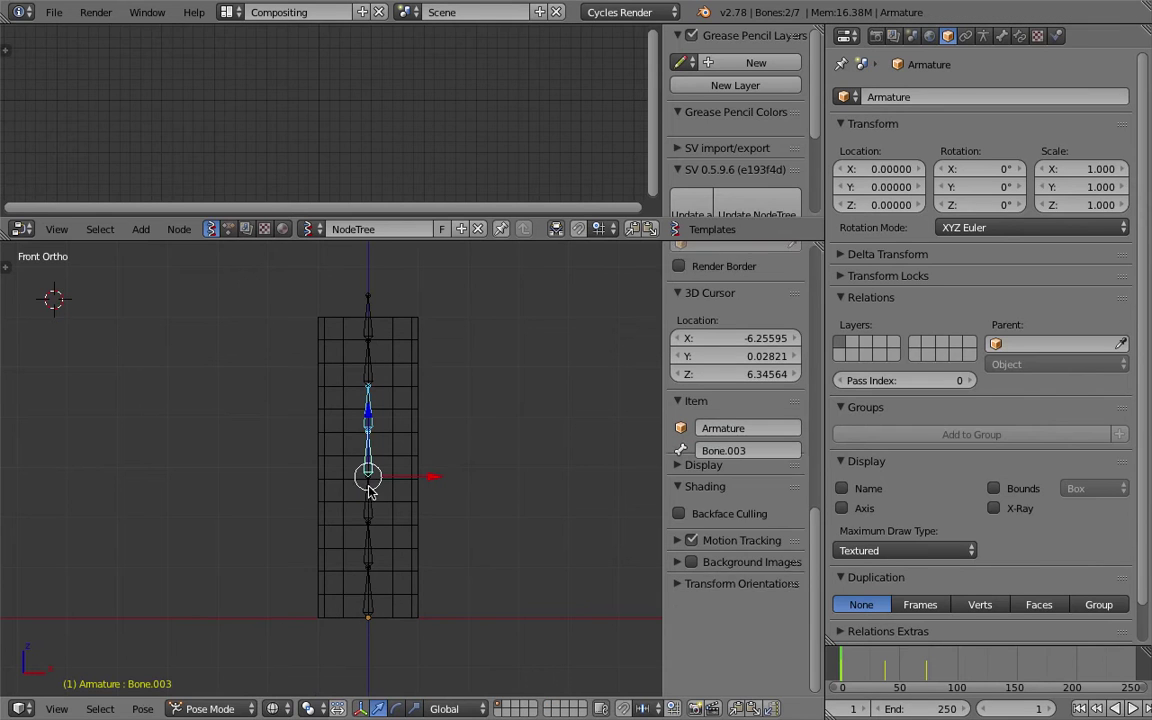
key(r)
key(Escape)
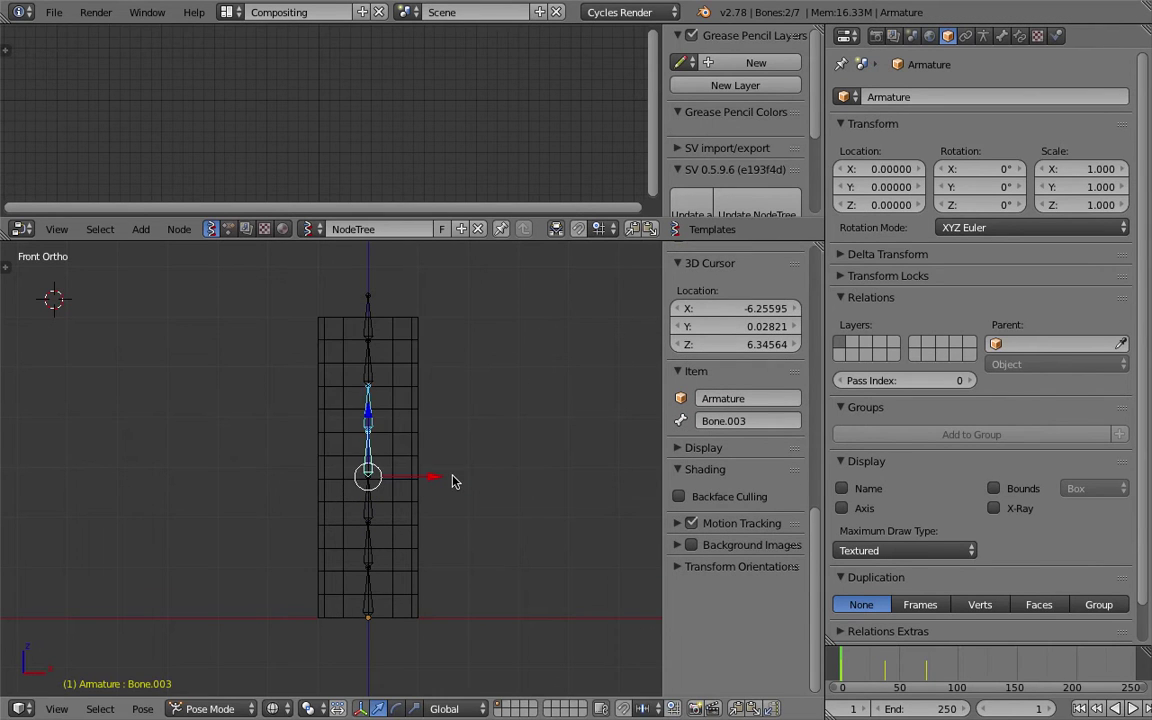
Move to frame 113 and insert a keyframe for the selected middle bones in their horizontal pose.
drag(887, 665, 997, 665)
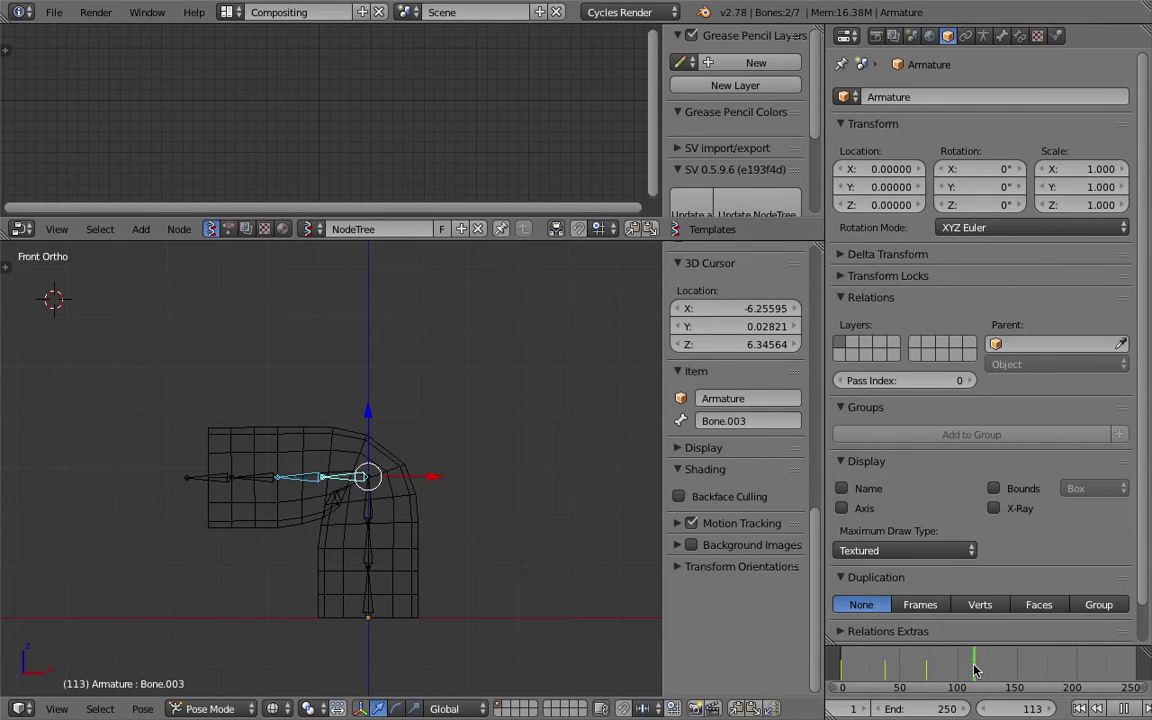
key(i)
click(521, 490)
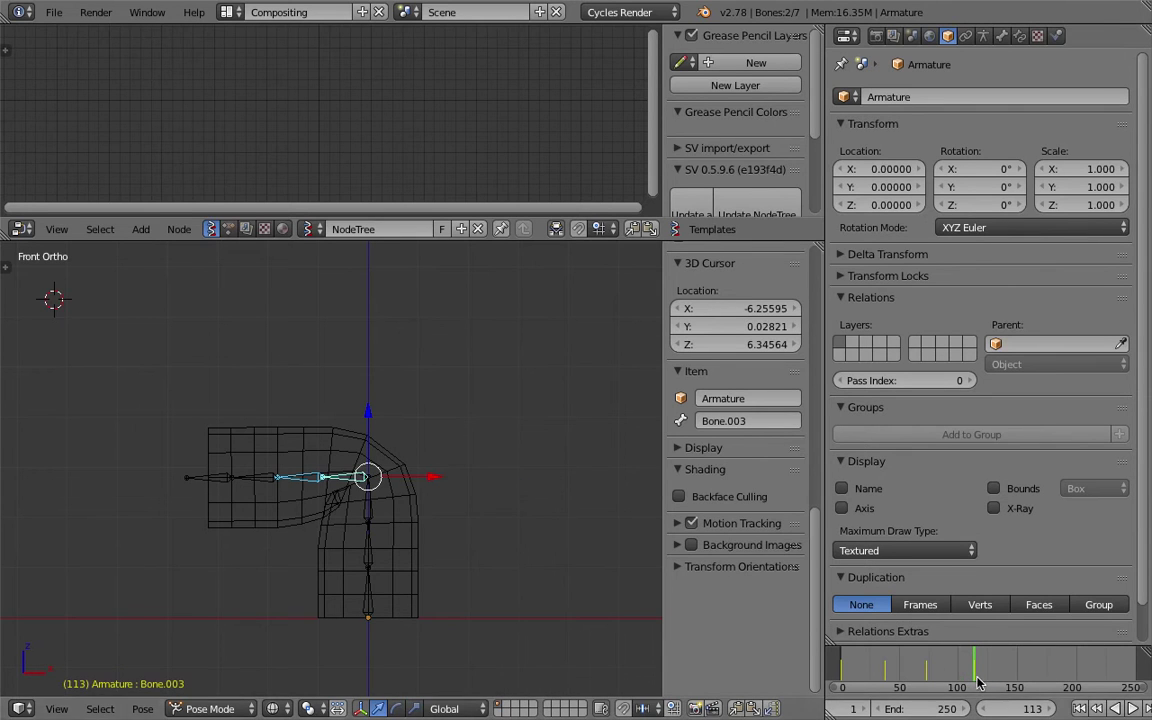
key(r)
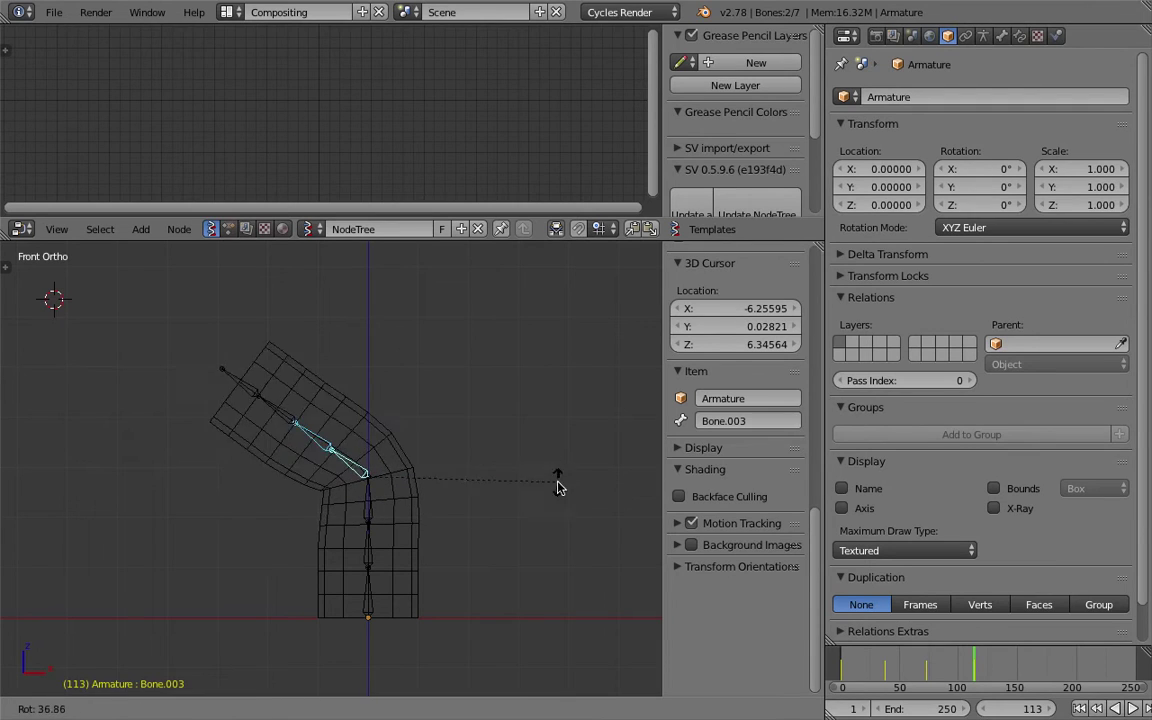
key(Escape)
At frame 158, rotate the middle bones so the cylinder bends slightly downward towards positive X, and insert a LocRotScale keyframe.
key(alt+a)
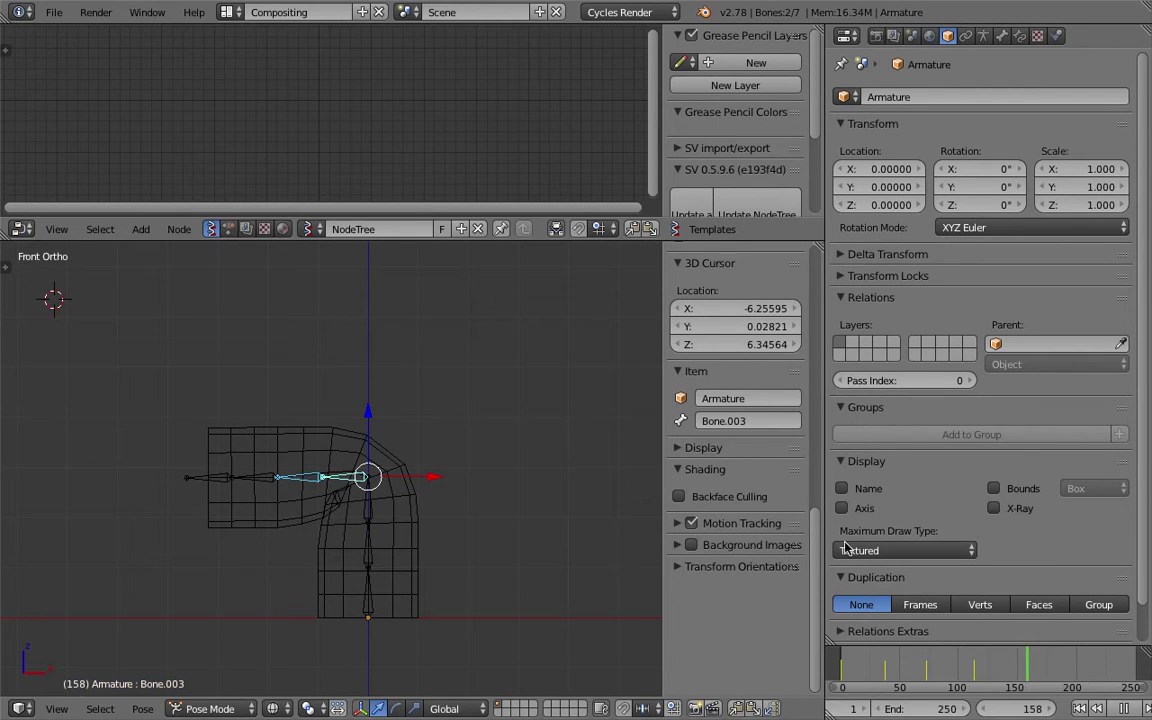
key(alt+a)
key(r)
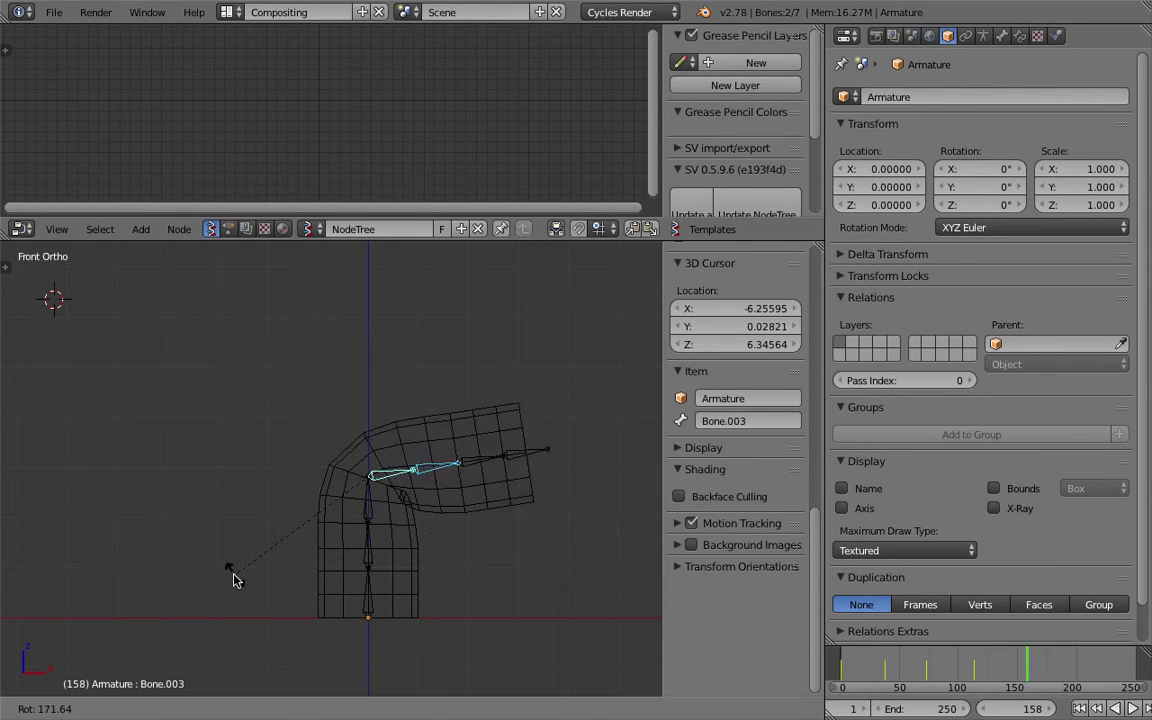
click(193, 527)
key(i)
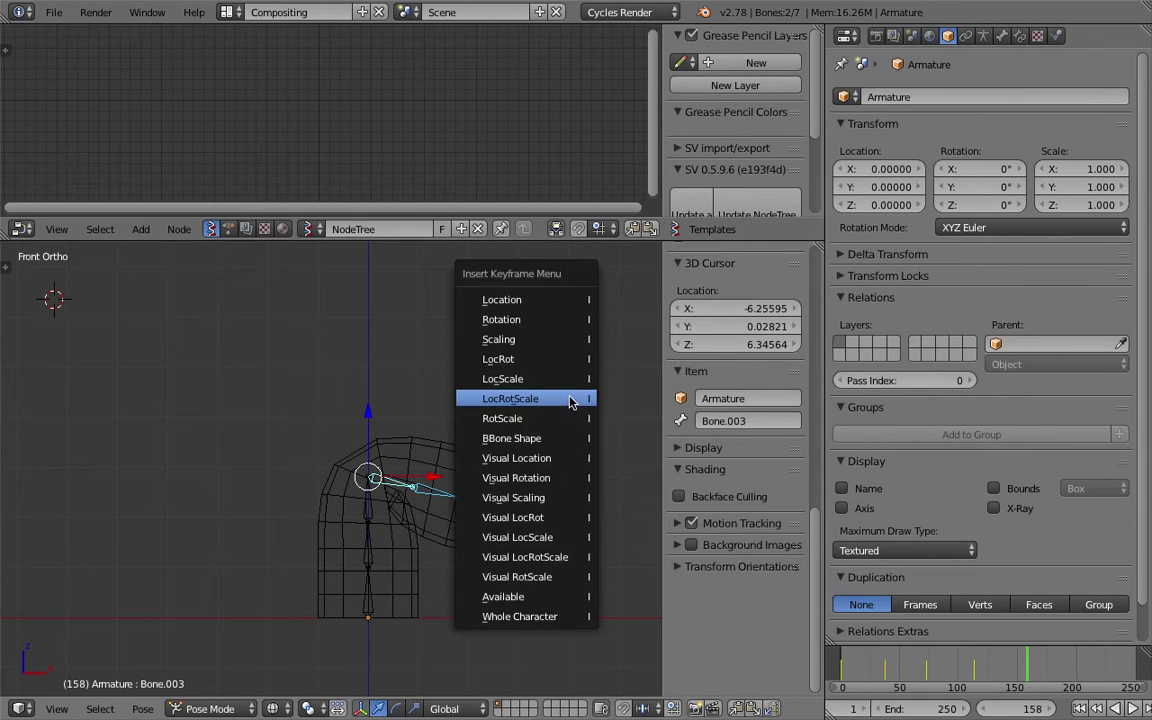
click(570, 399)
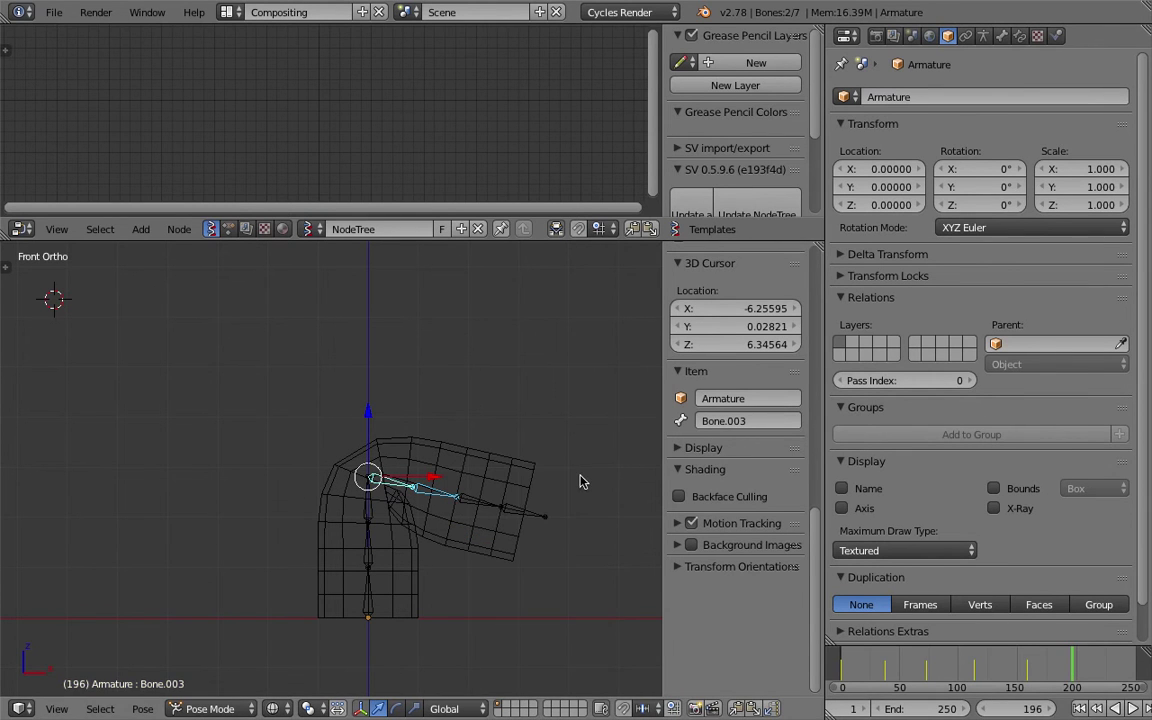
At frame 246, clear the middle bones' rotation and insert a LocRotScale keyframe for all bones of the armature.
click(1134, 678)
key(Left)
key(Left)
key(Left)
key(alt+r)
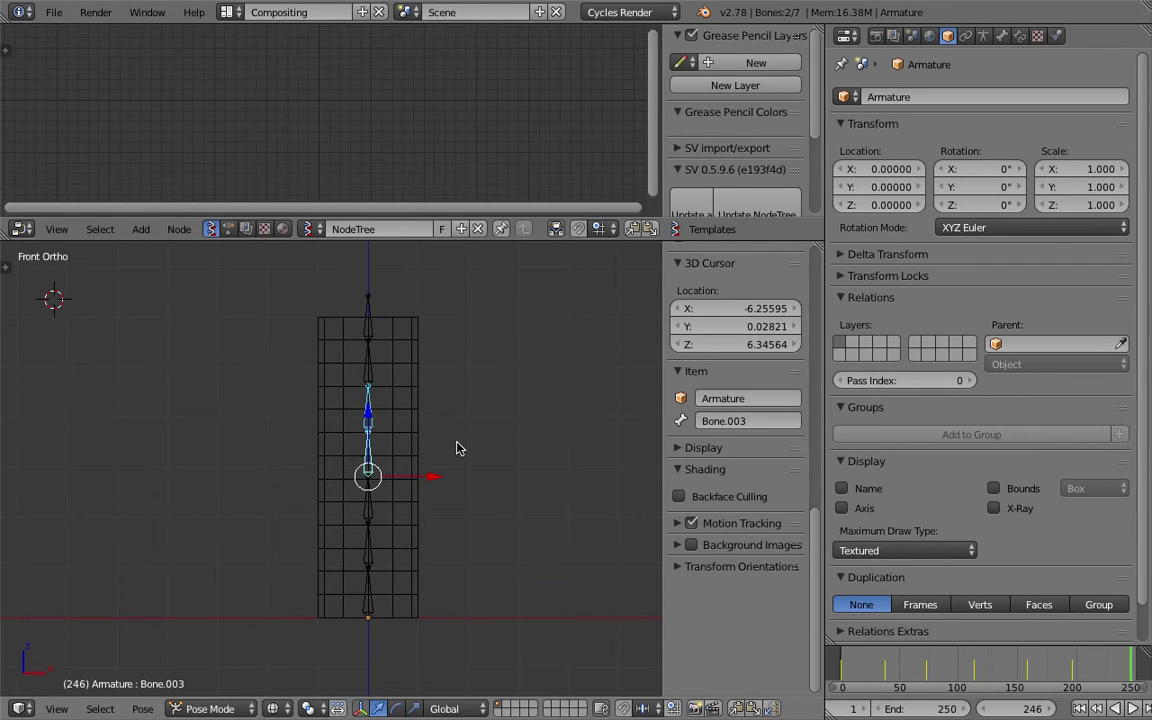
key(a)
key(a)
key(i)
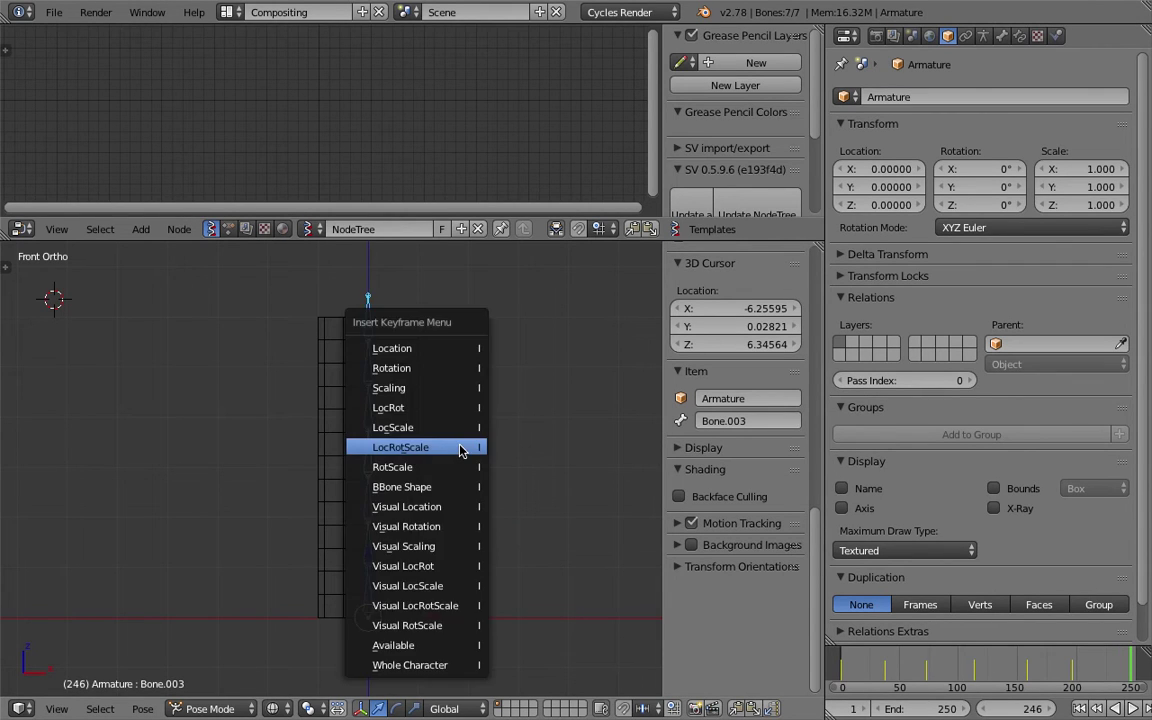
click(460, 450)
Play and scrub through the animation to check the bends in both directions, and return to frame 0.
key(alt+a)
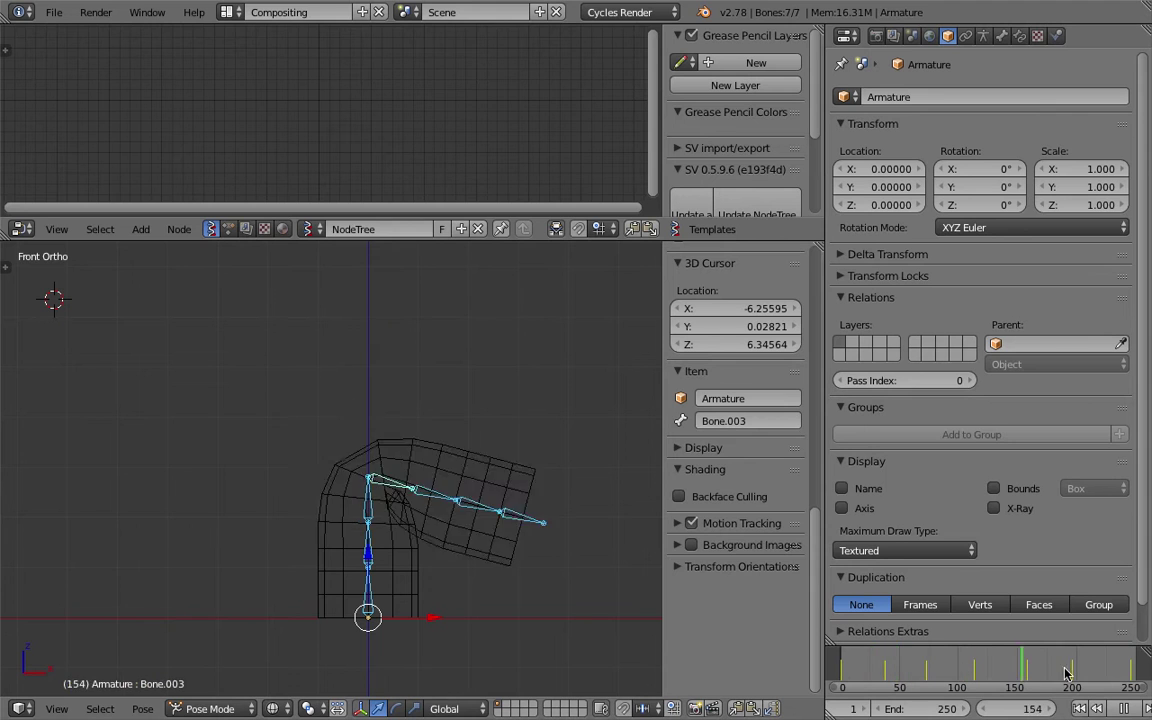
drag(838, 673, 1070, 682)
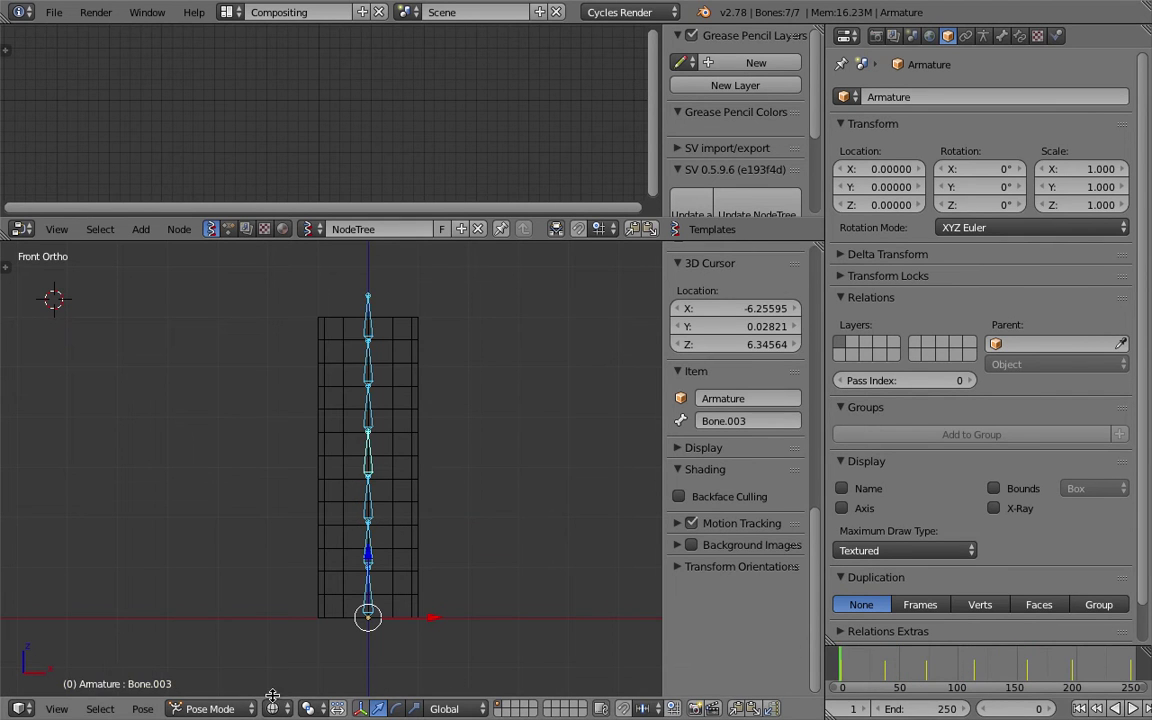
Return the armature to Object Mode, select the cylinder Alpha_0 and save the file over the existing one.
click(228, 708)
click(220, 687)
click(406, 443)
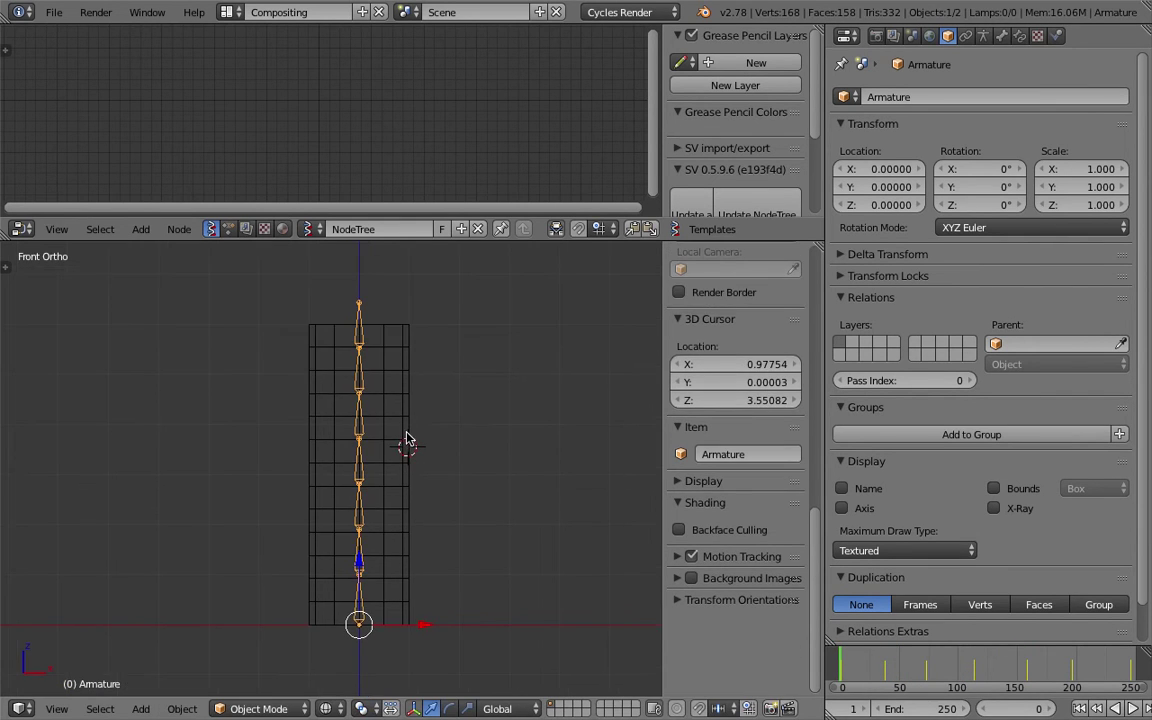
right_click(406, 440)
key(z)
key(z)
key(ctrl+s)
click(445, 468)
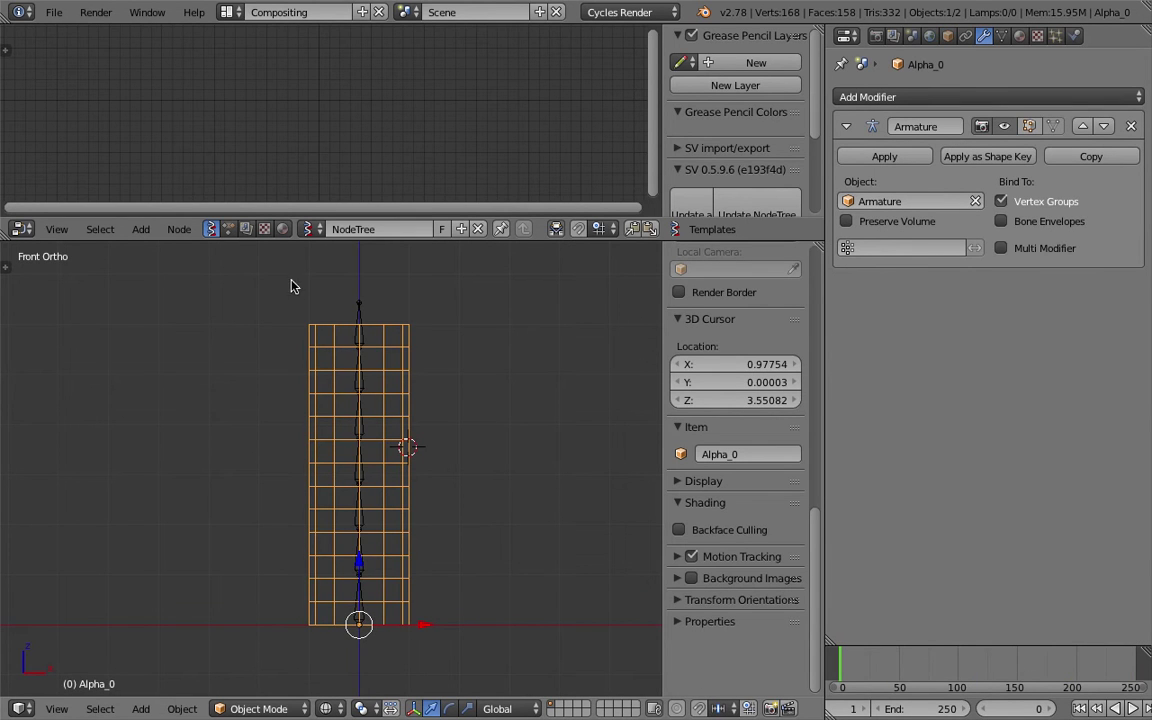
Display the cylinder's sv_material shader nodes in the node editor and bring the tm_tension Attribute node into view.
click(284, 231)
scroll(384, 164, down, 3)
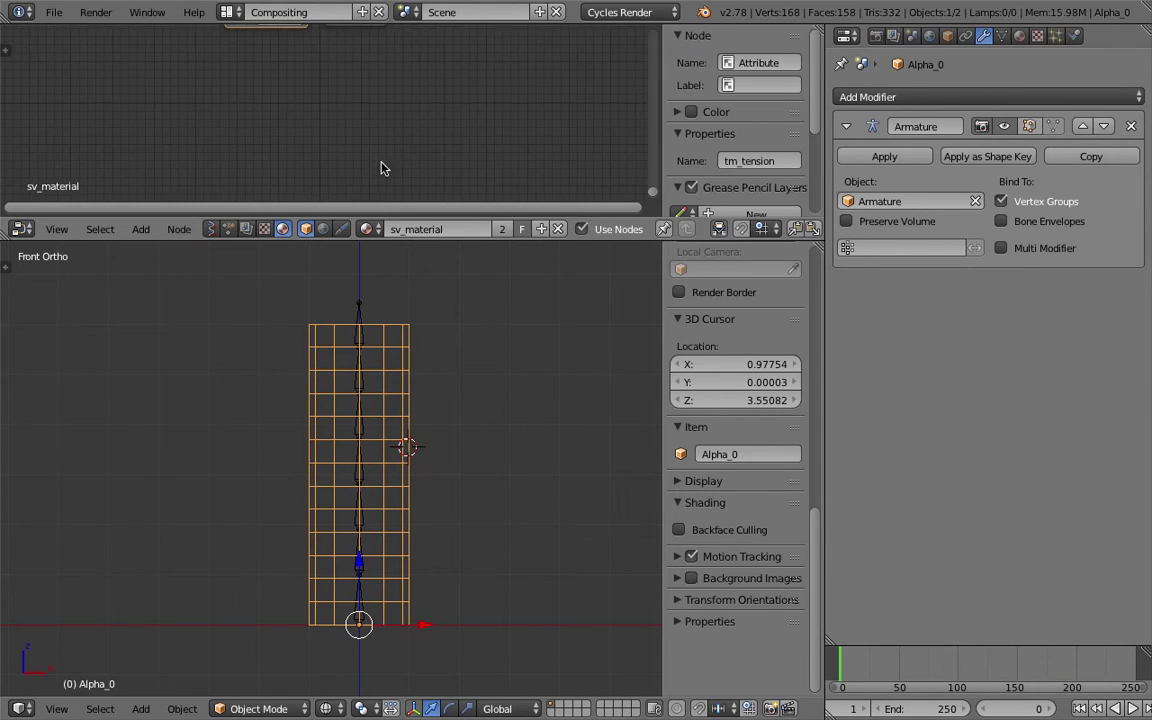
middle_drag(383, 163, 376, 214)
scroll(348, 187, up, 4)
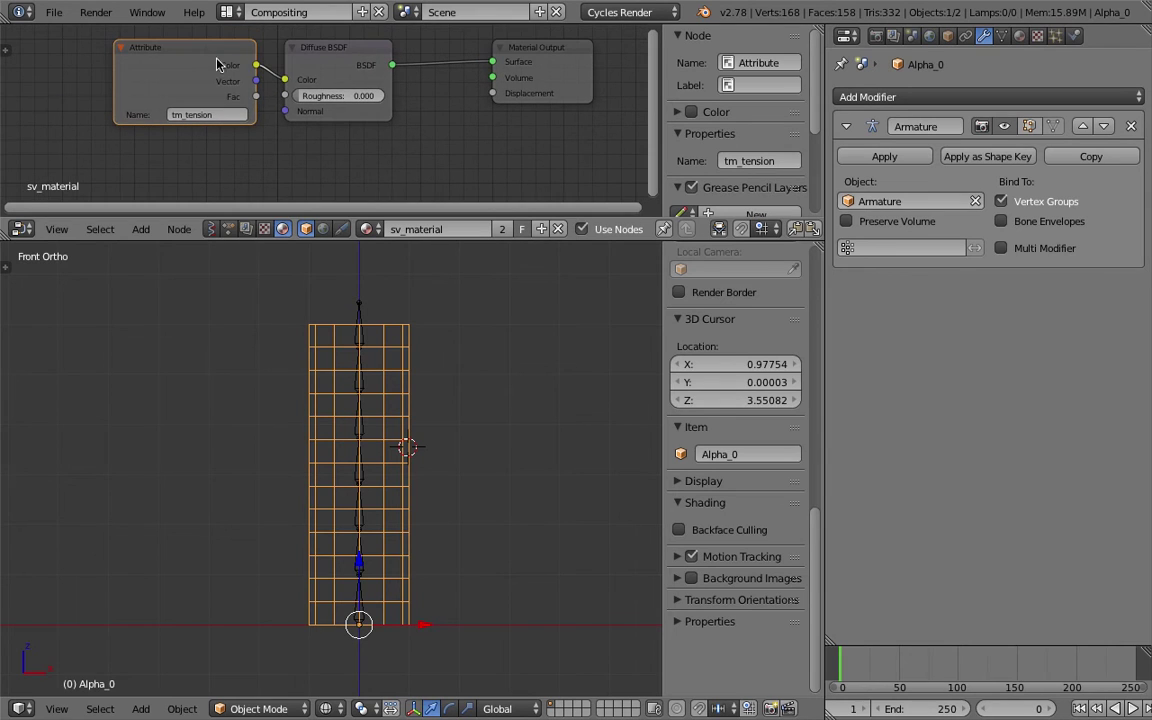
Move to frame 78 and set the viewport shading to Material to show the tension colors.
click(331, 710)
click(456, 452)
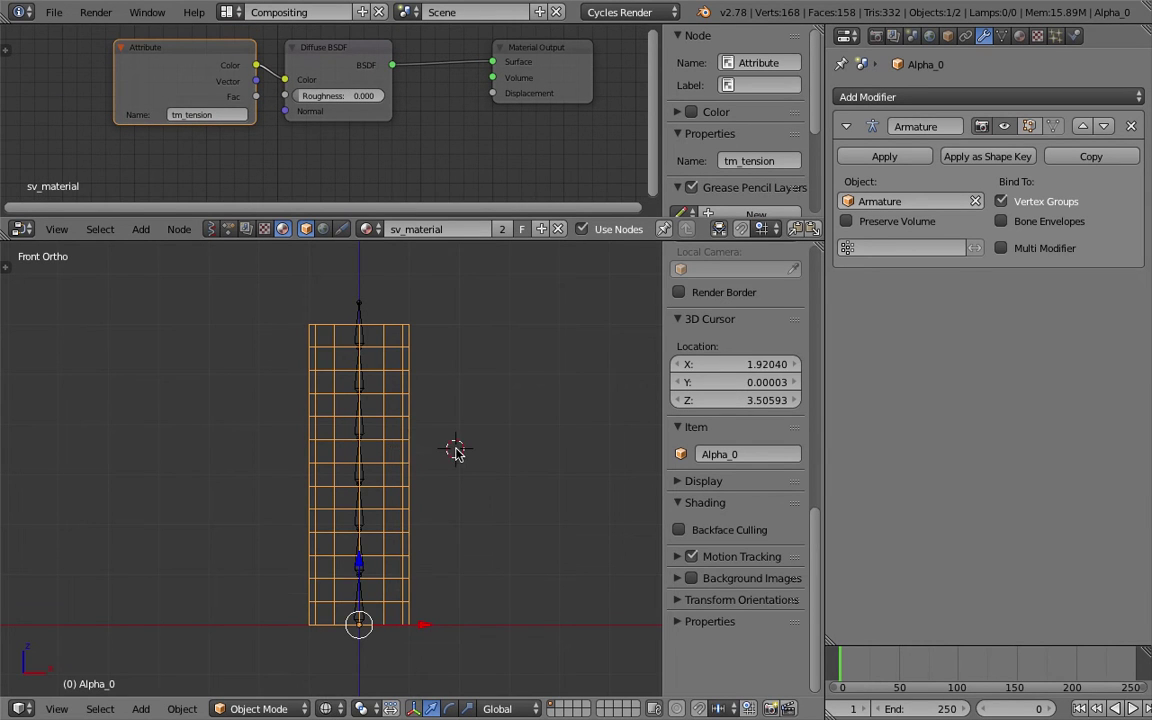
key(z)
drag(848, 662, 942, 661)
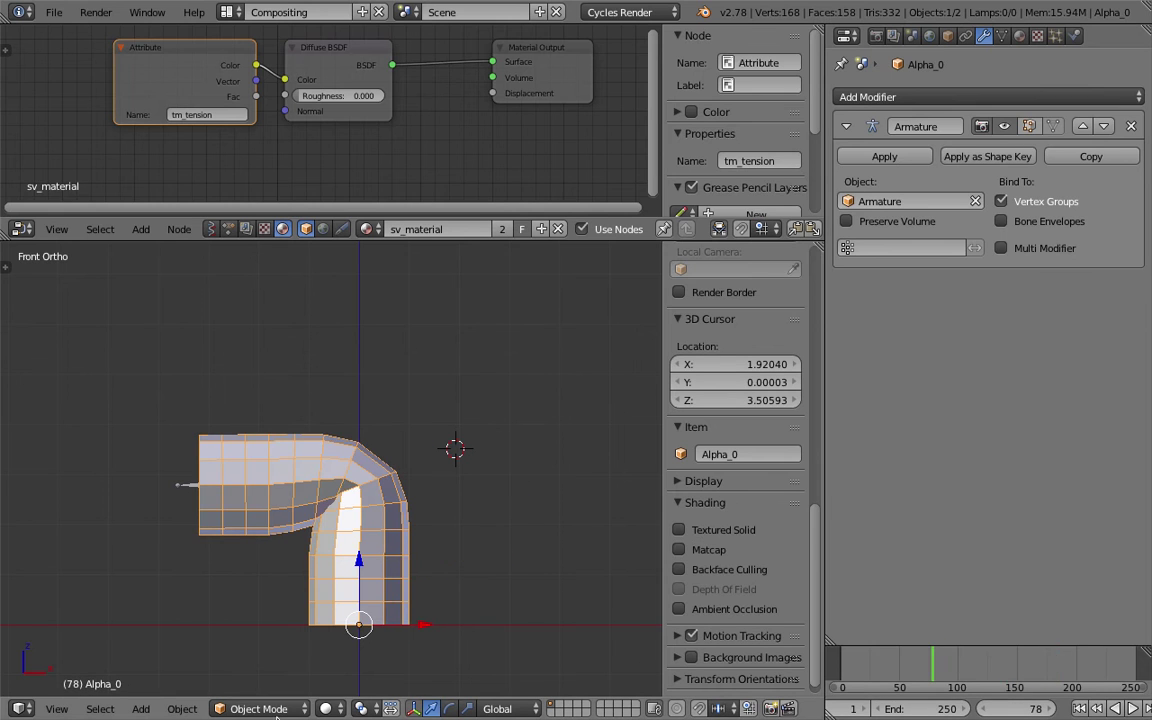
click(328, 708)
click(347, 607)
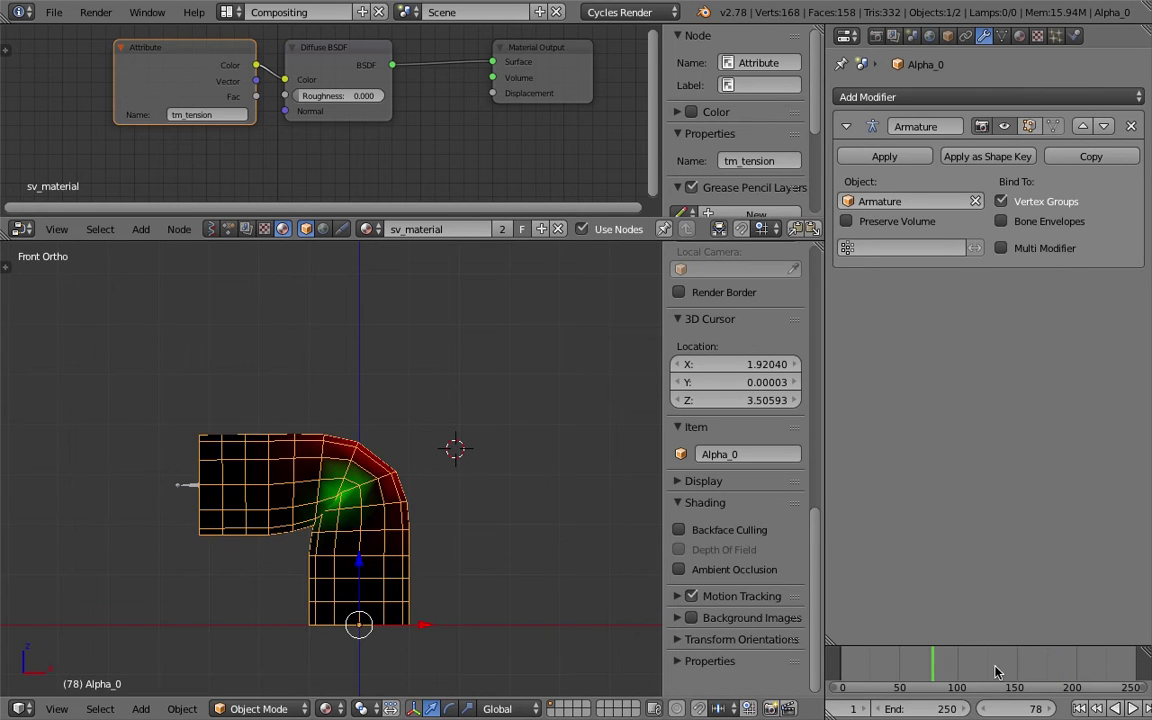
Play the animation and scrub to frame 111 to examine how the tension colors follow the bending cylinder.
key(alt+a)
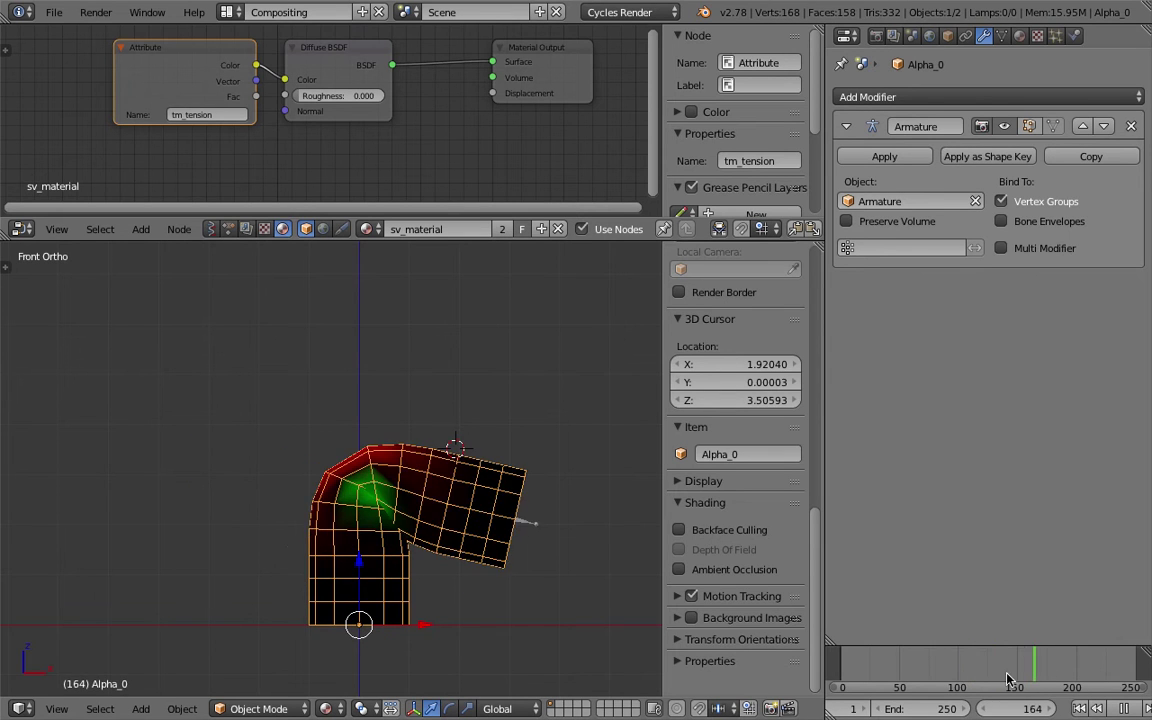
key(Escape)
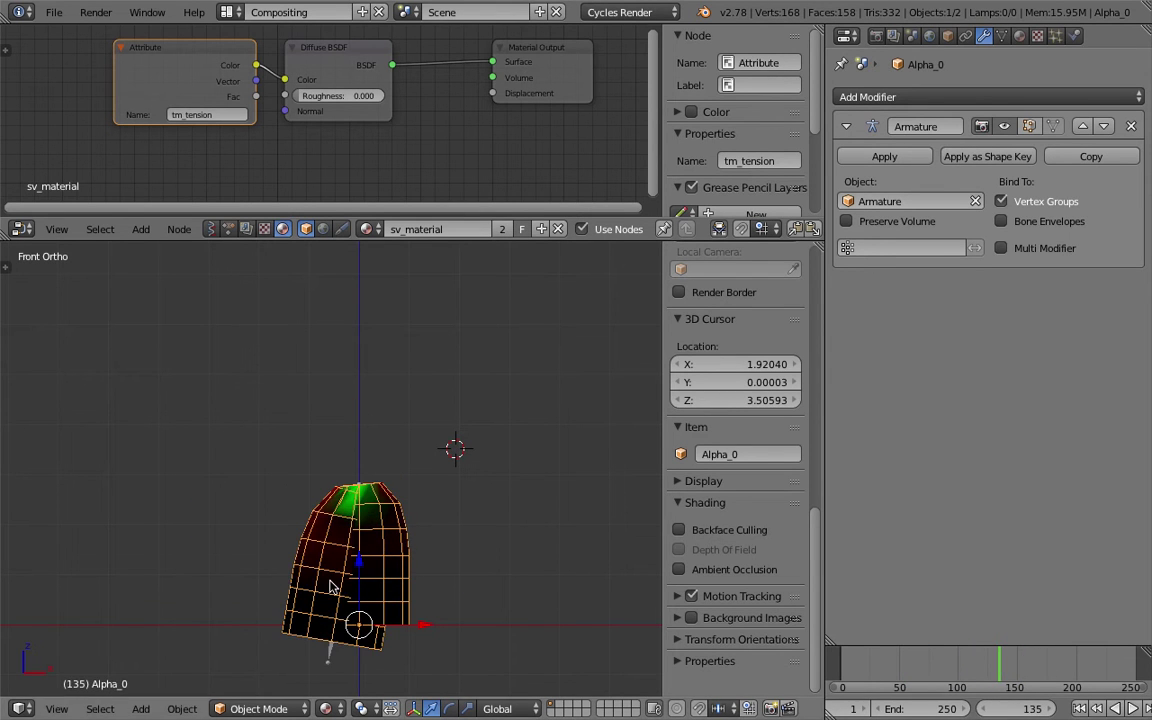
drag(913, 663, 972, 665)
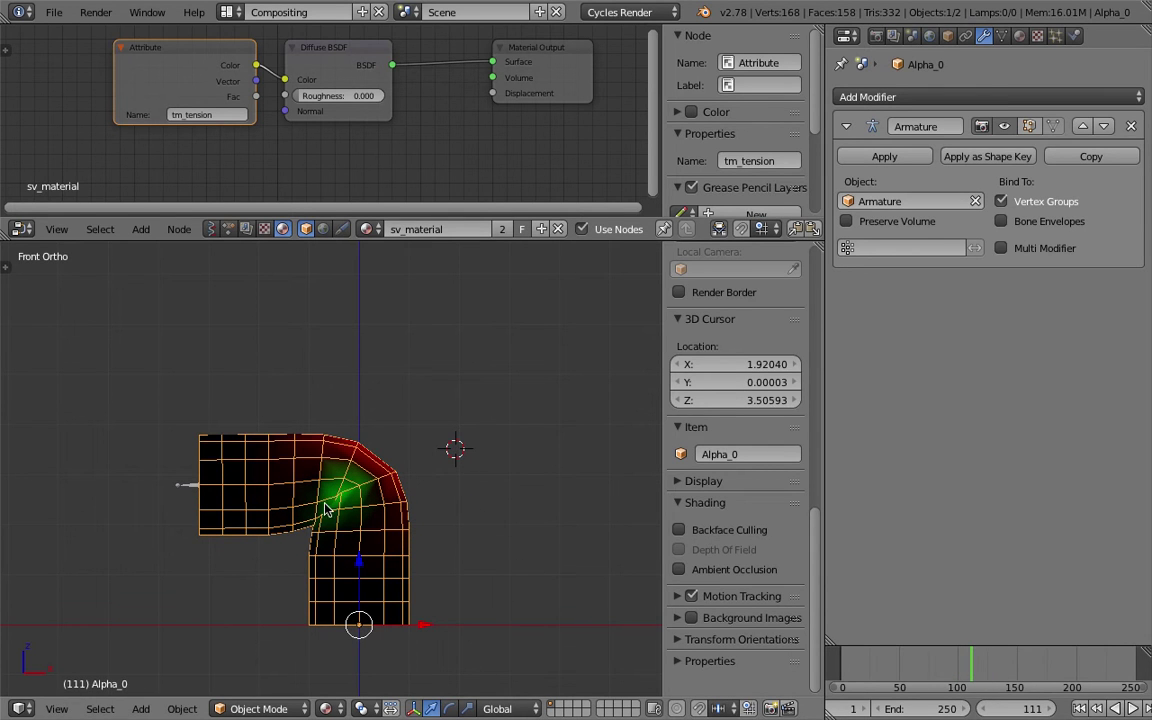
Select the armature, save the file over the existing one and put the armature in Pose Mode.
key(Tab)
key(Escape)
click(282, 708)
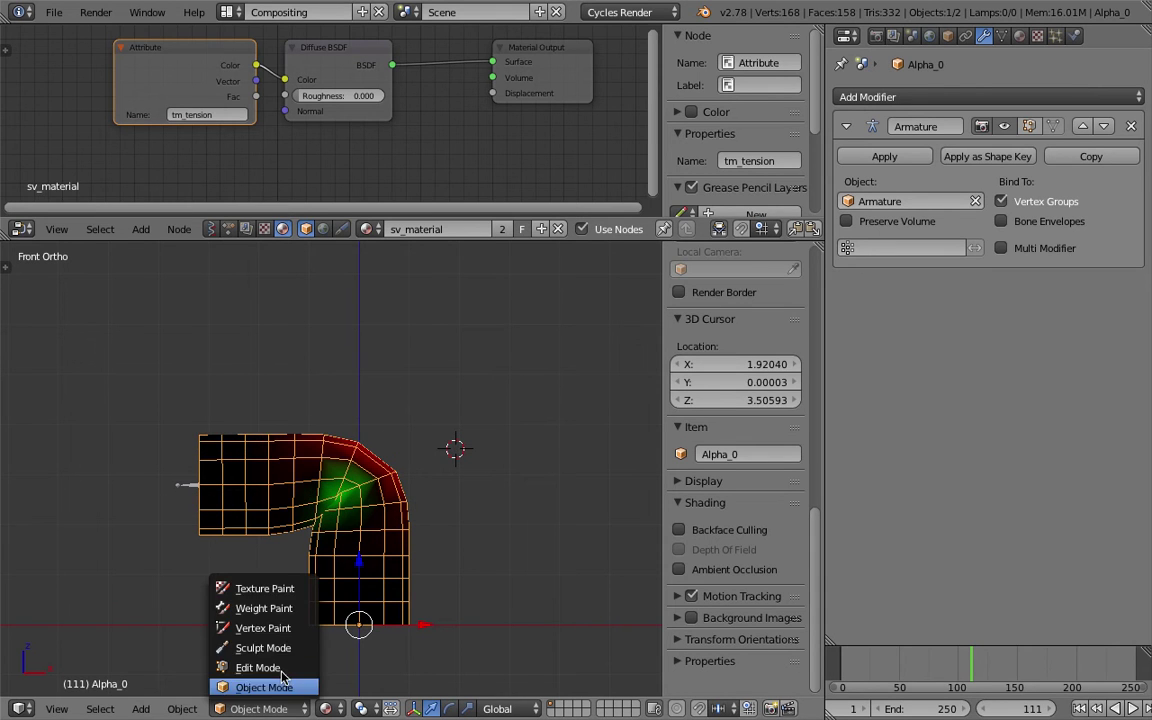
right_click(303, 508)
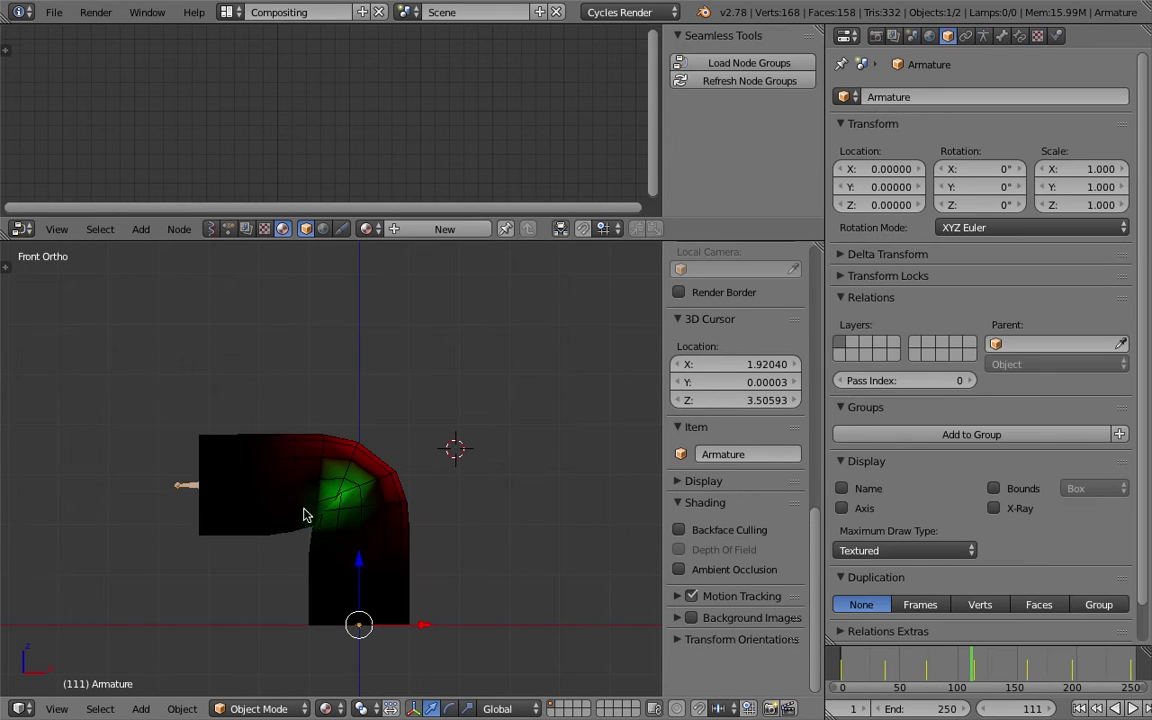
key(ctrl+s)
click(298, 489)
click(299, 708)
click(305, 648)
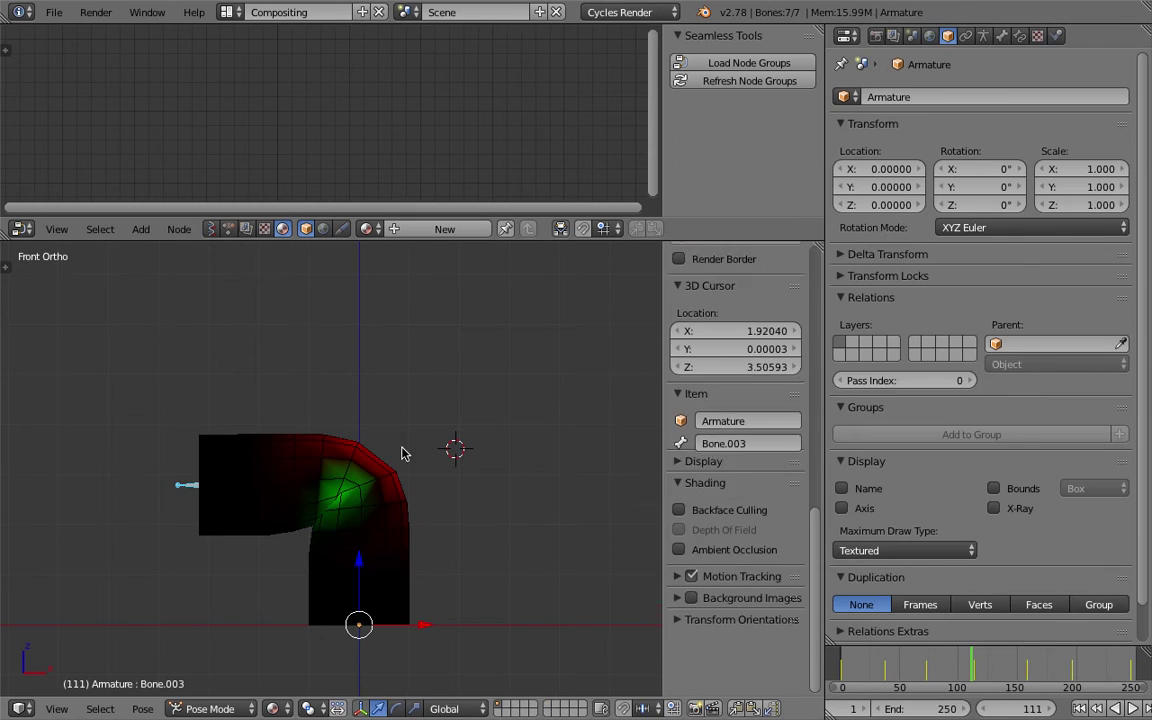
Show the model in wireframe, rotate Bone.003 so the cylinder stands nearly upright at frame 135, and insert a LocRotScale keyframe.
key(z)
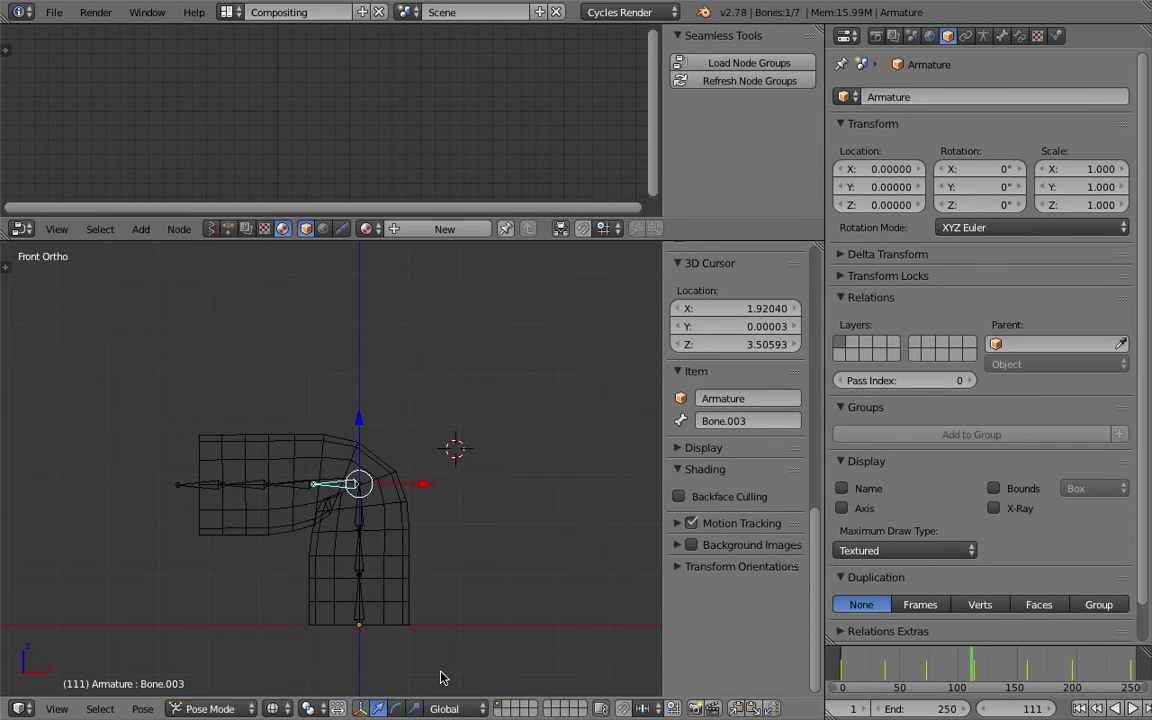
drag(962, 672, 998, 672)
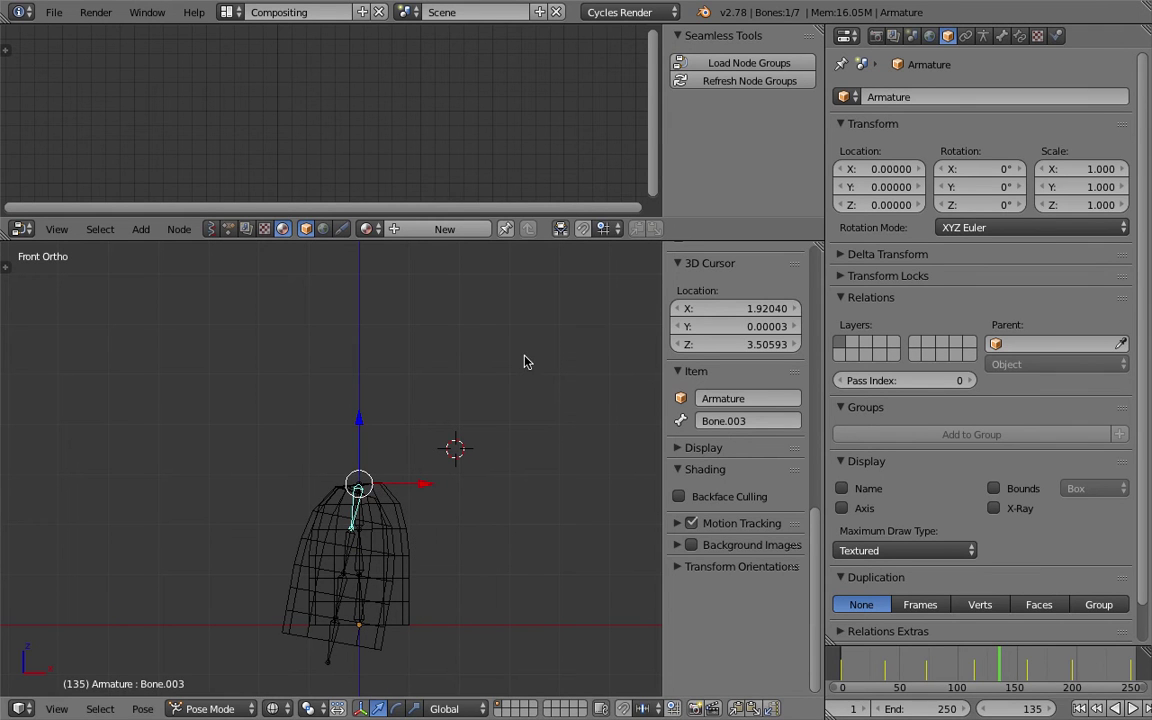
key(r)
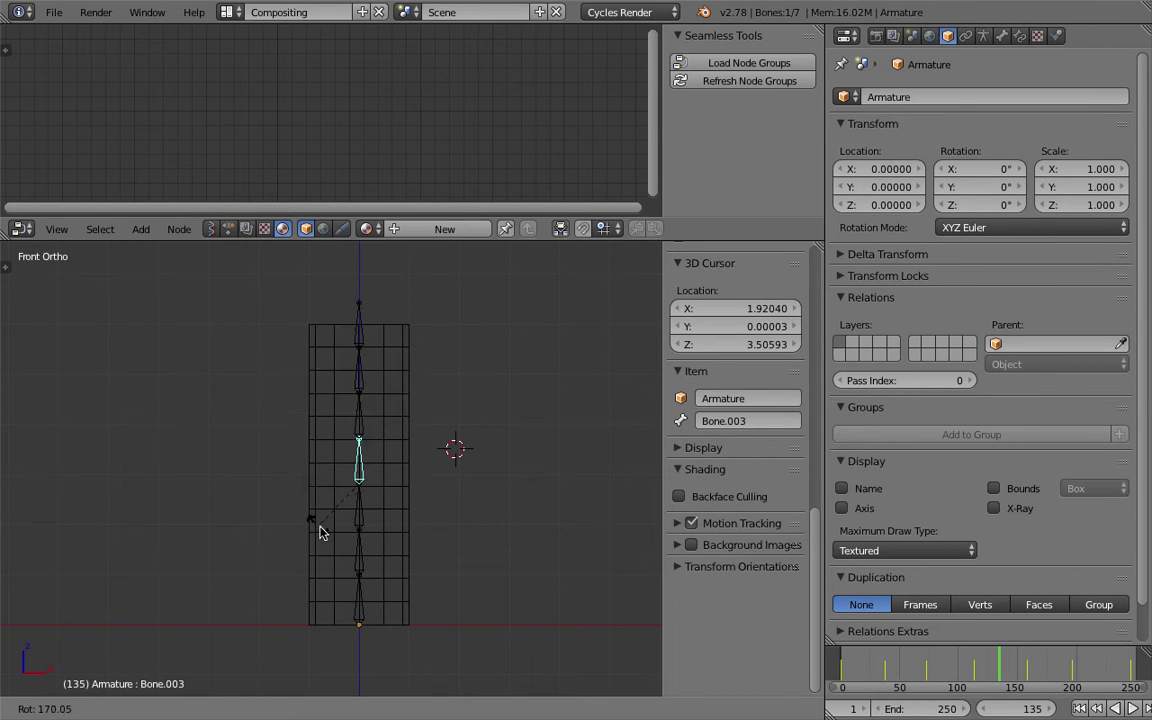
click(420, 457)
key(i)
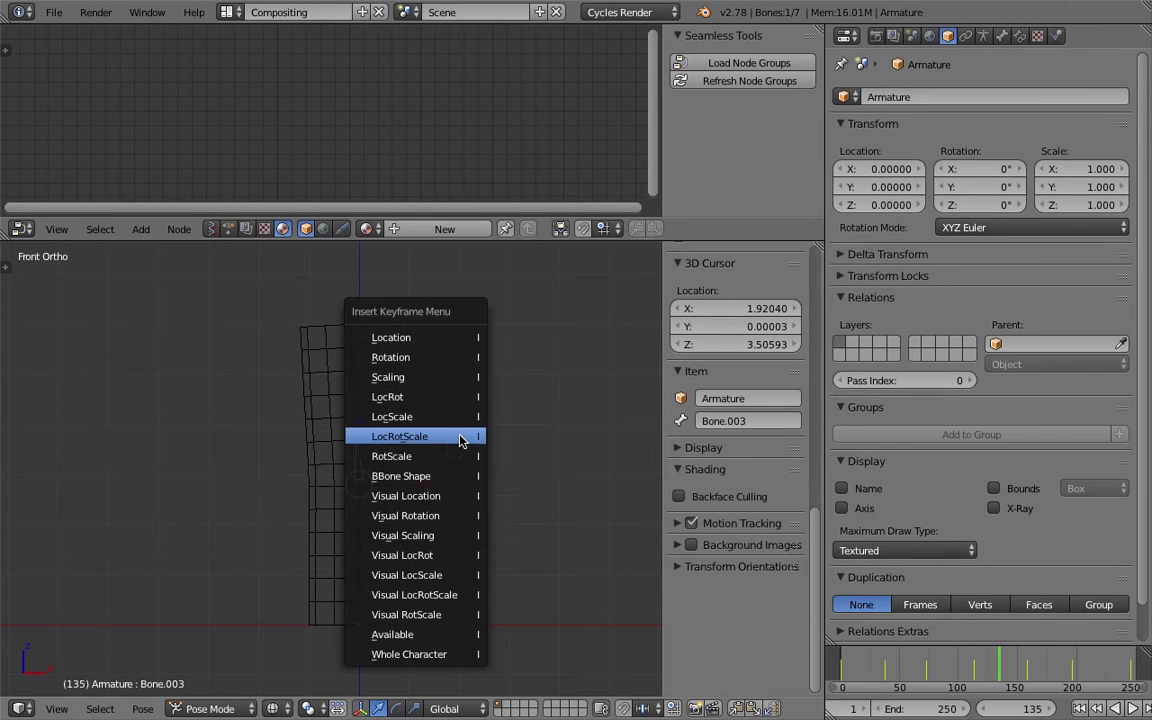
click(465, 437)
Try clearing Bone.003's rotation keyframes from frame 158, and undo the clearing.
drag(975, 662, 1026, 662)
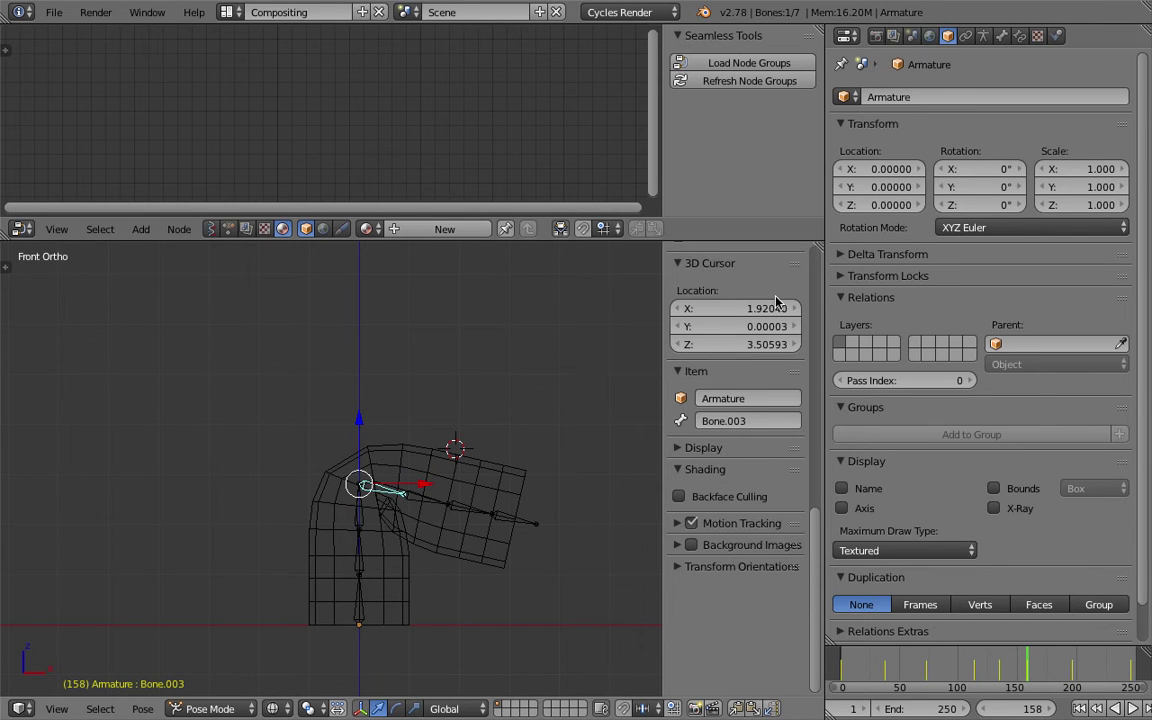
scroll(775, 301, up, 12)
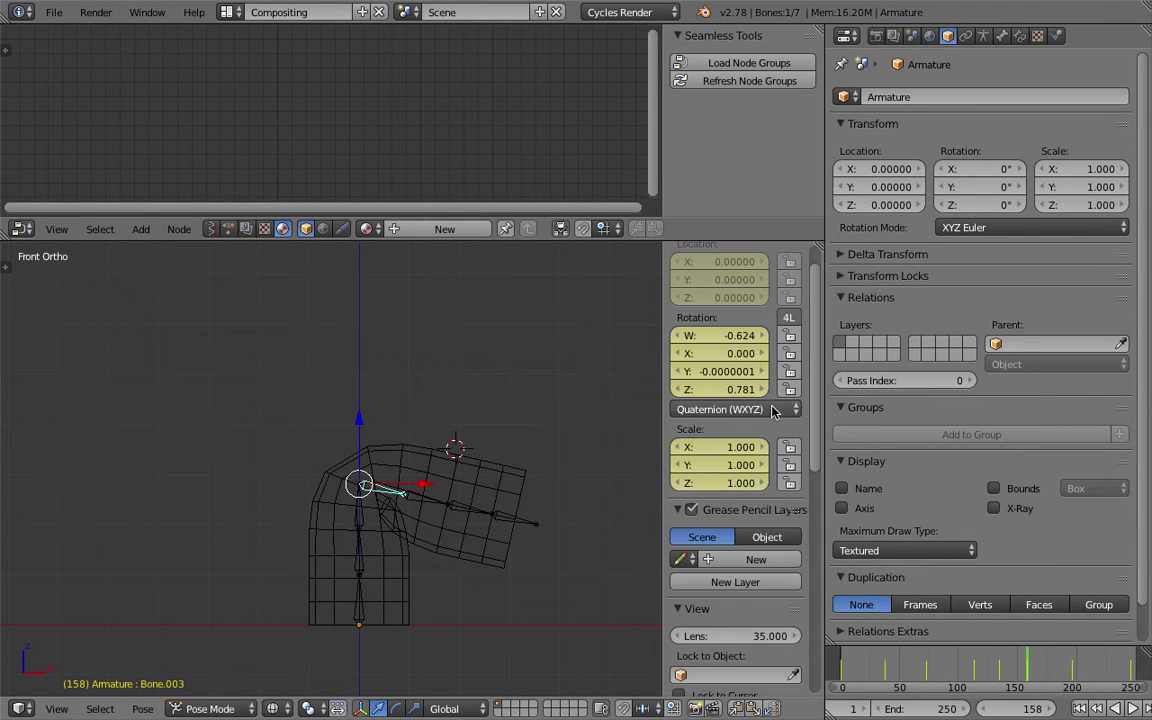
click(771, 411)
click(771, 411)
right_click(753, 356)
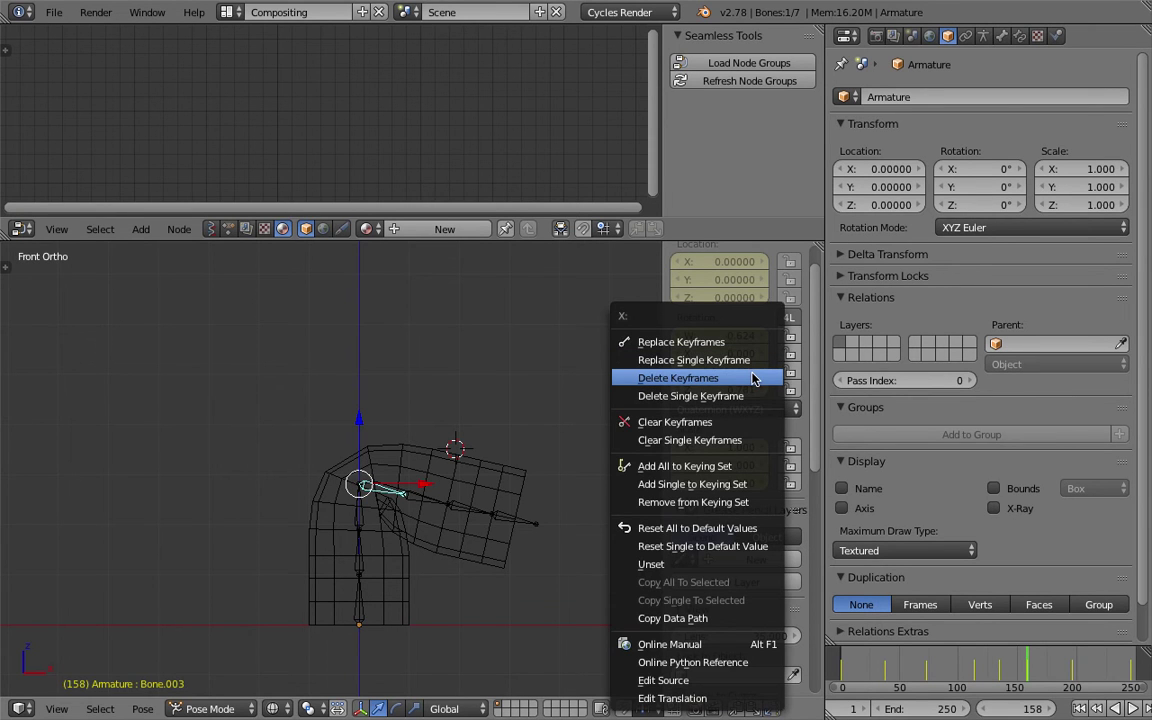
click(748, 422)
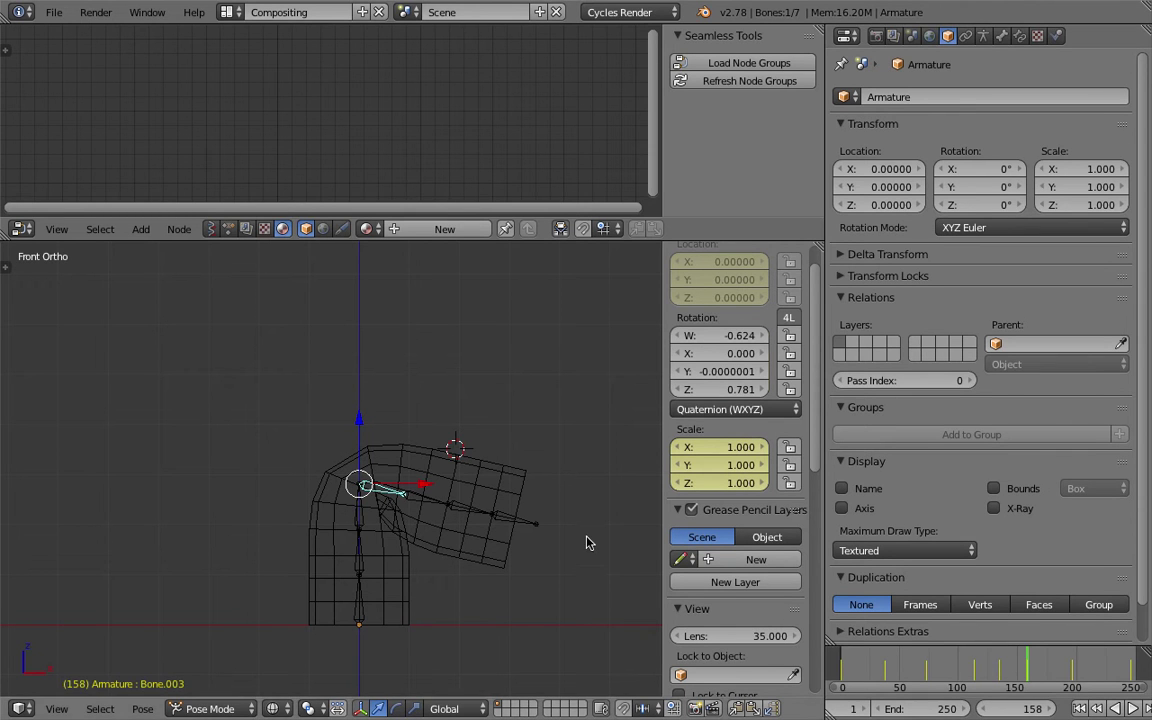
key(ctrl+z)
Switch to the Animation screen layout and enlarge the dope sheet and graph editor areas to fit the keyframes.
click(148, 12)
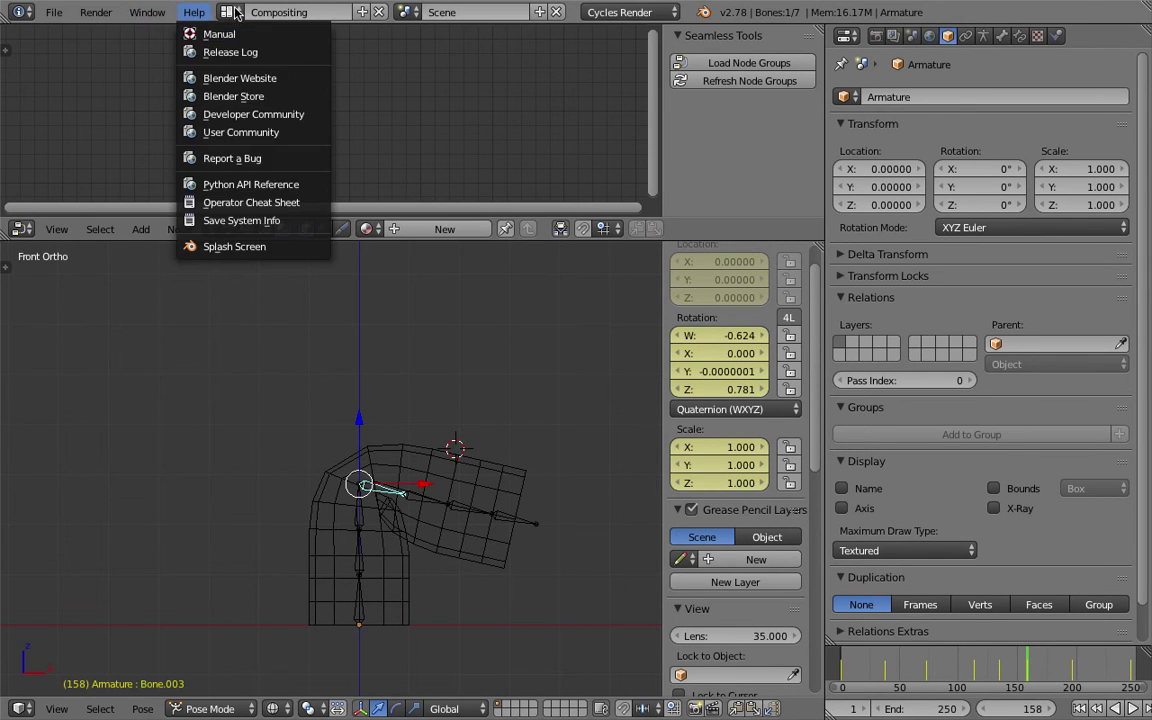
click(256, 57)
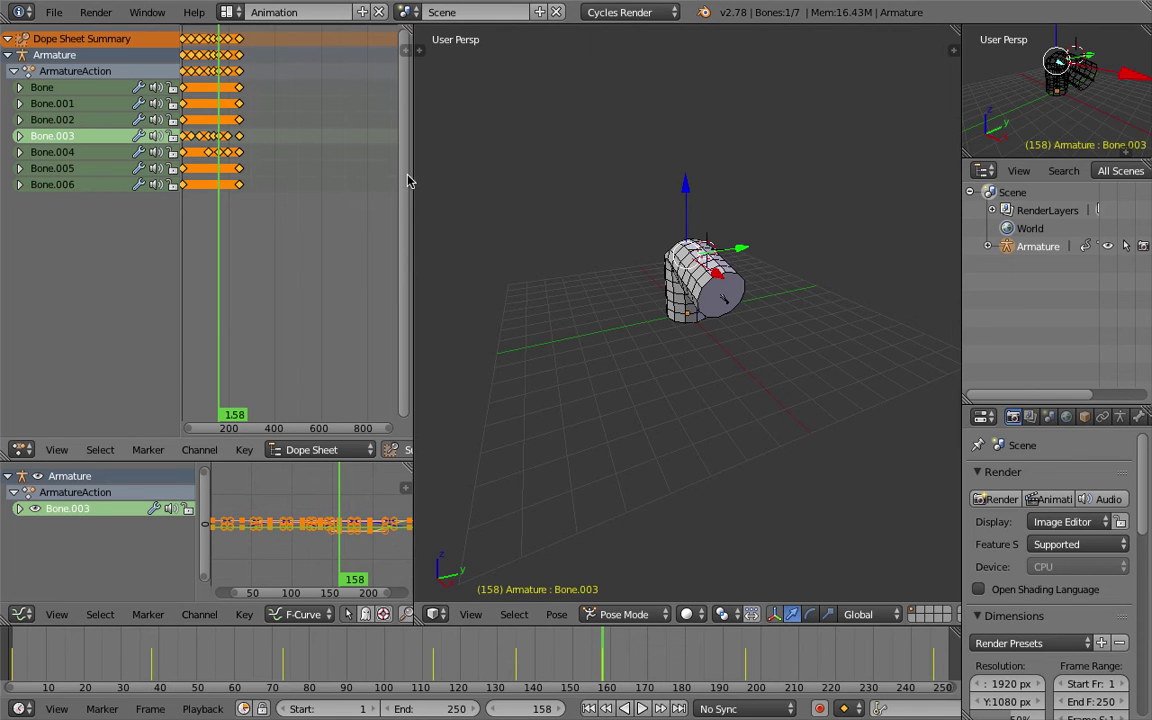
drag(410, 178, 648, 186)
key(Home)
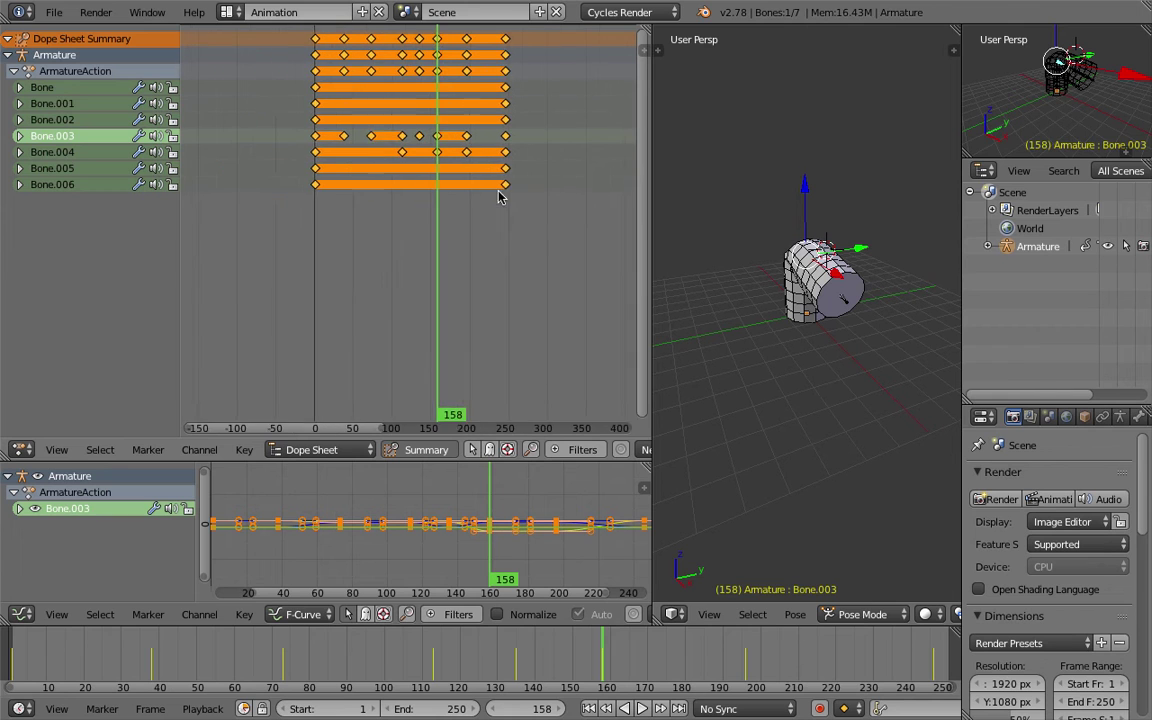
key(Home)
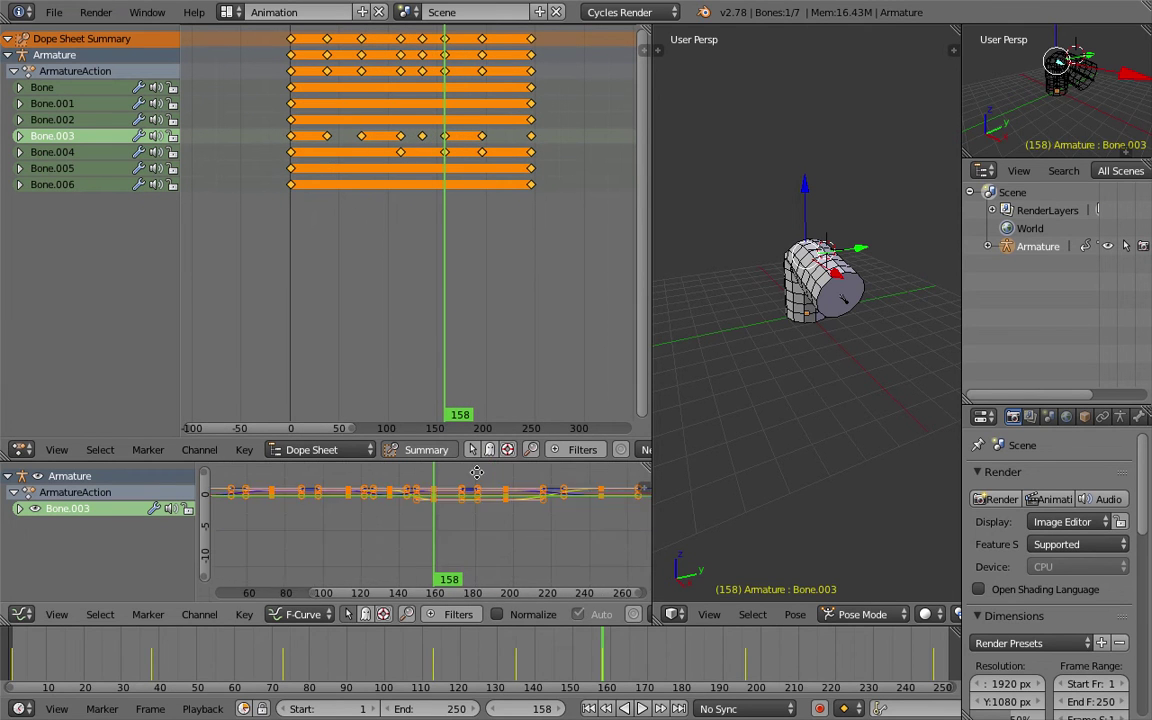
drag(488, 461, 490, 198)
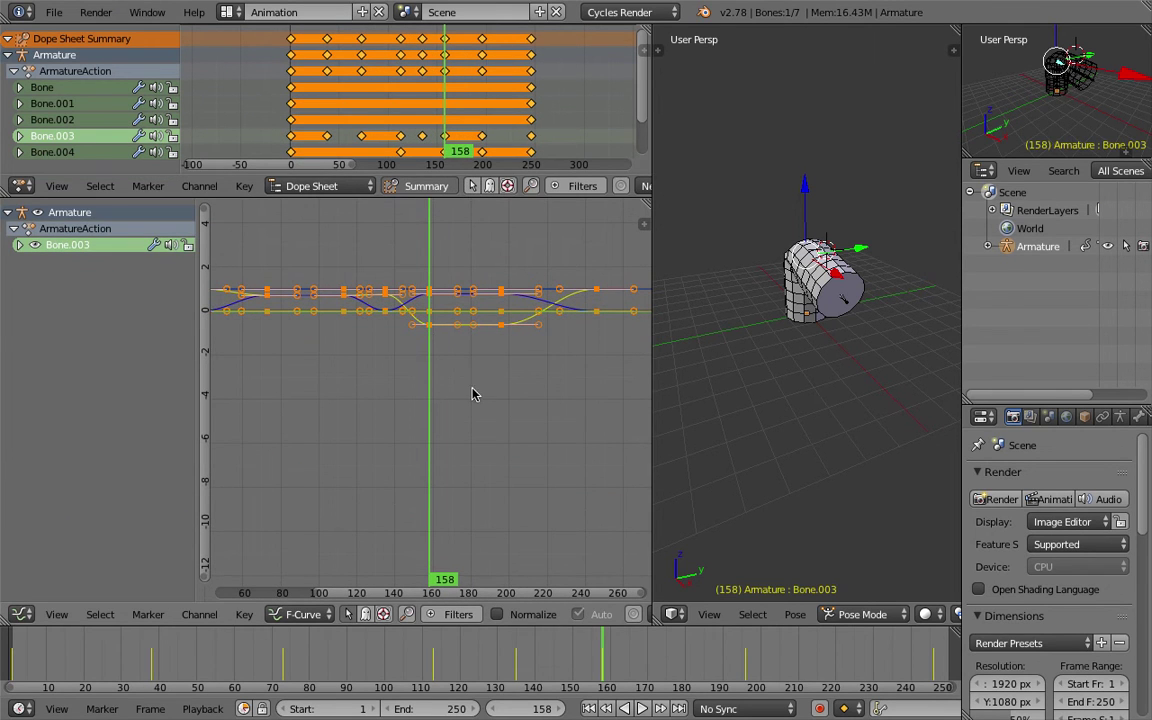
Raise only Bone.003's W Quaternion Rotation keyframes at frames 158 and 196 by about 2.1 along the Y axis.
middle_drag(453, 319, 432, 270)
scroll(459, 351, up, 2)
middle_drag(433, 270, 450, 535)
ctrl+middle_drag(471, 478, 508, 478)
middle_drag(481, 475, 405, 457)
key(a)
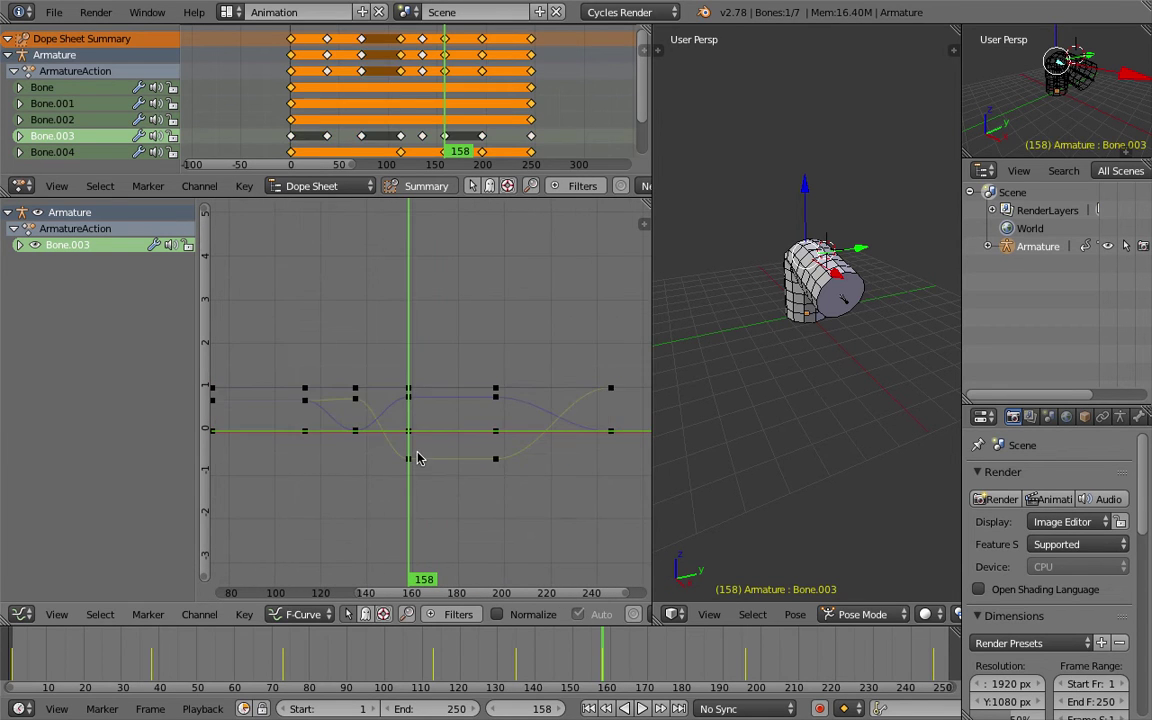
key(a)
key(a)
right_click(386, 453)
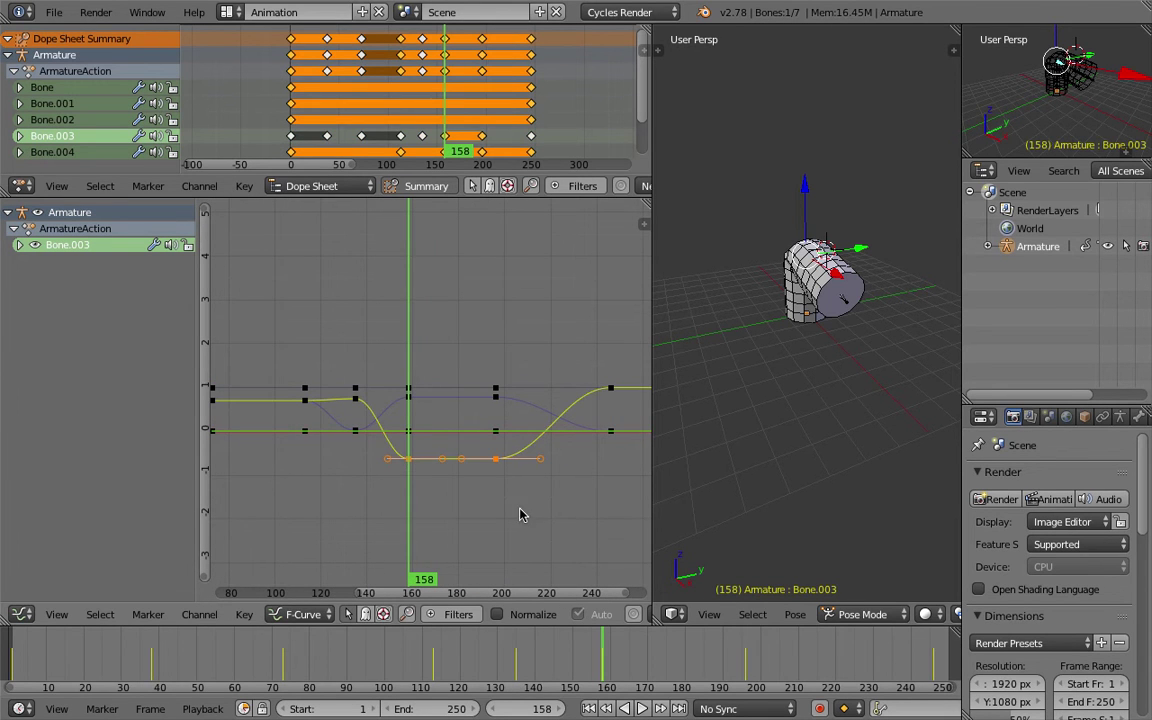
key(g)
key(y)
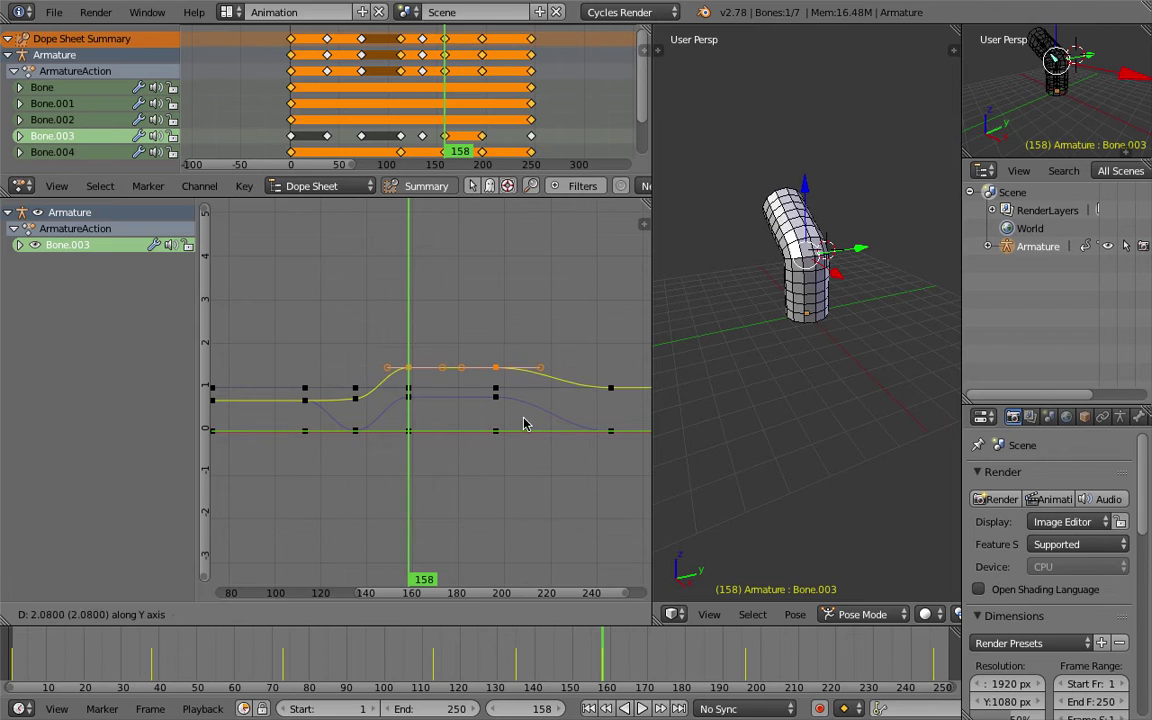
click(524, 418)
Play the animation and scrub to frame 197 to check how the cylinder bends between the edited keyframes.
drag(678, 646, 418, 684)
key(alt+a)
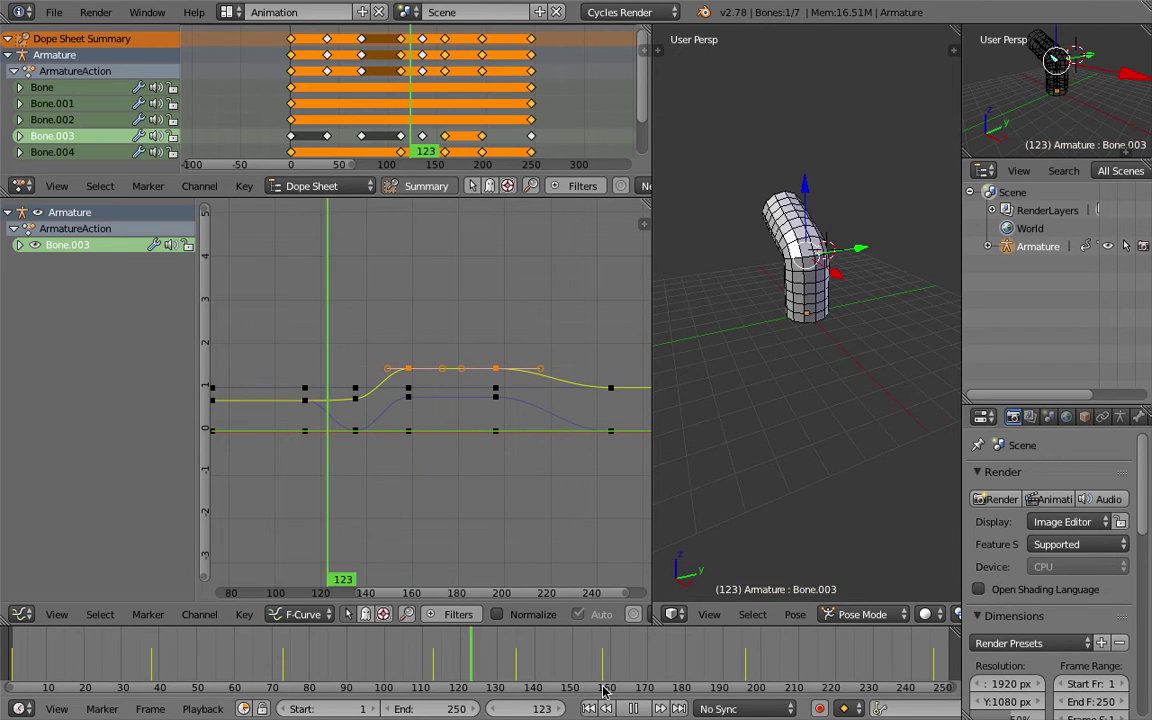
drag(602, 687, 762, 683)
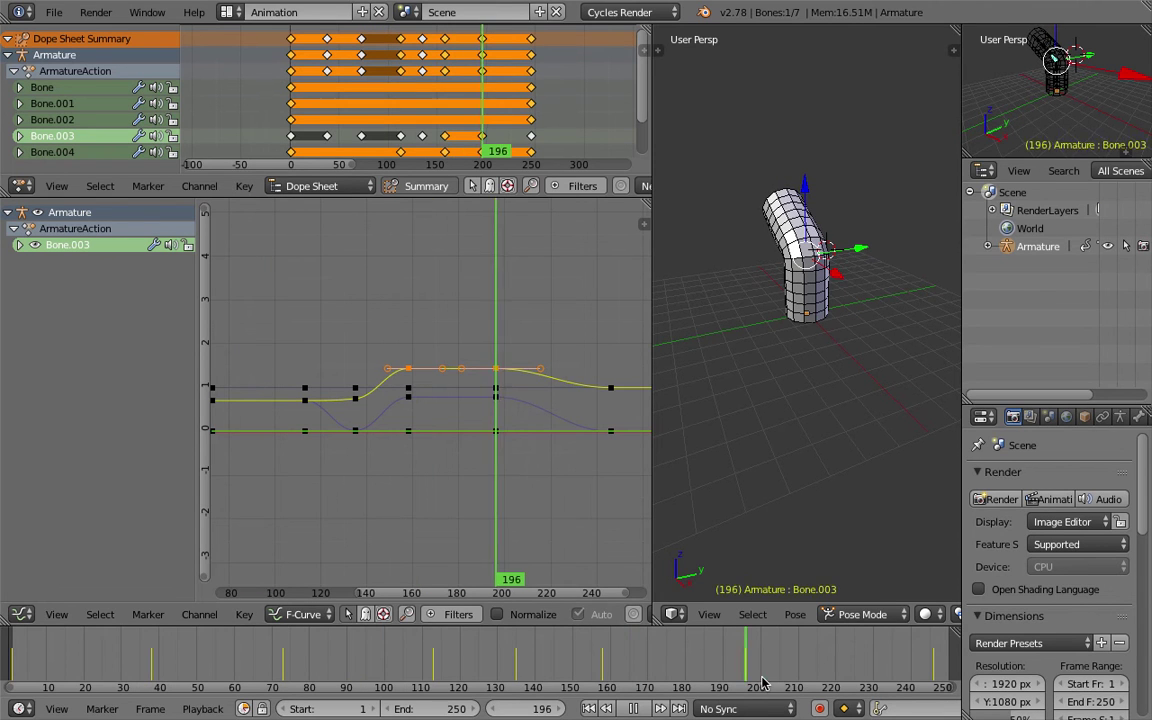
click(748, 682)
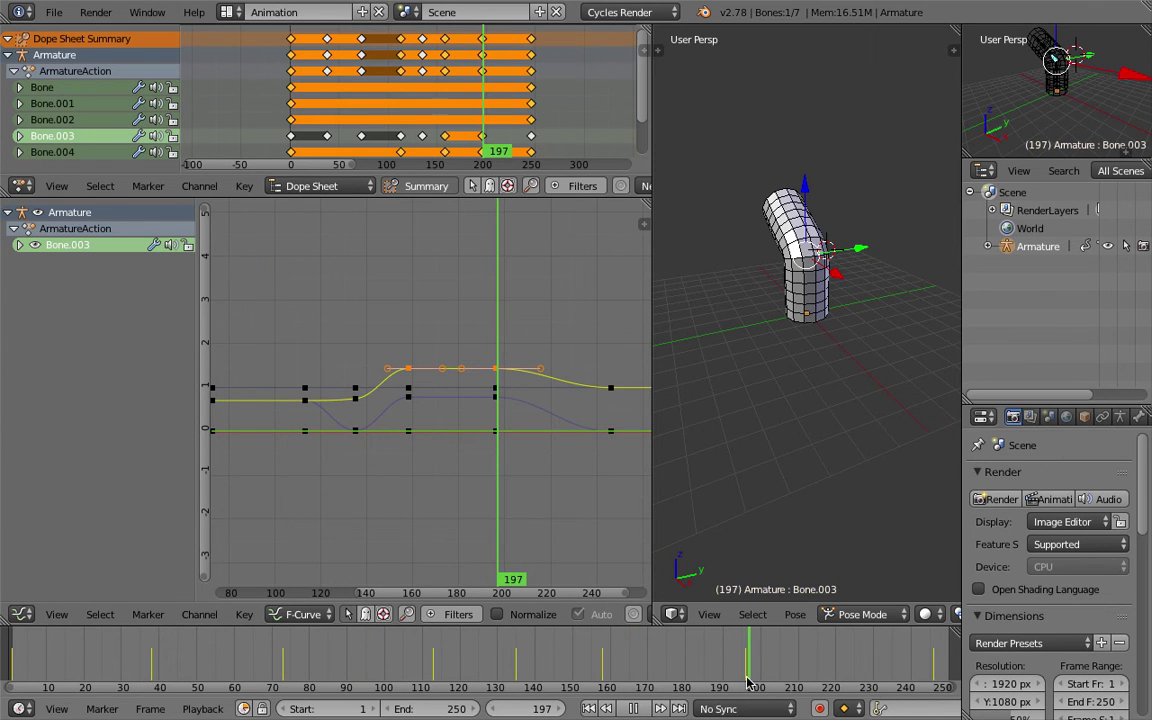
Expand Bone.003's channels in the graph editor and examine its individual location and quaternion rotation curves.
scroll(396, 456, up, 3)
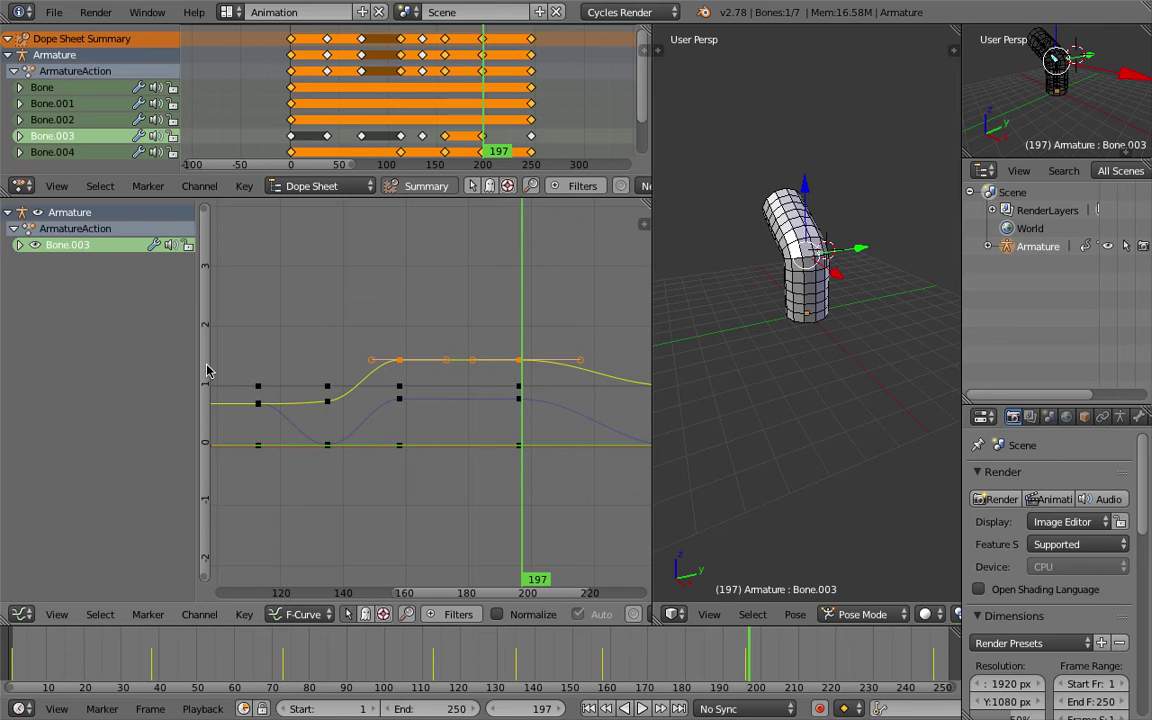
click(19, 245)
click(76, 299)
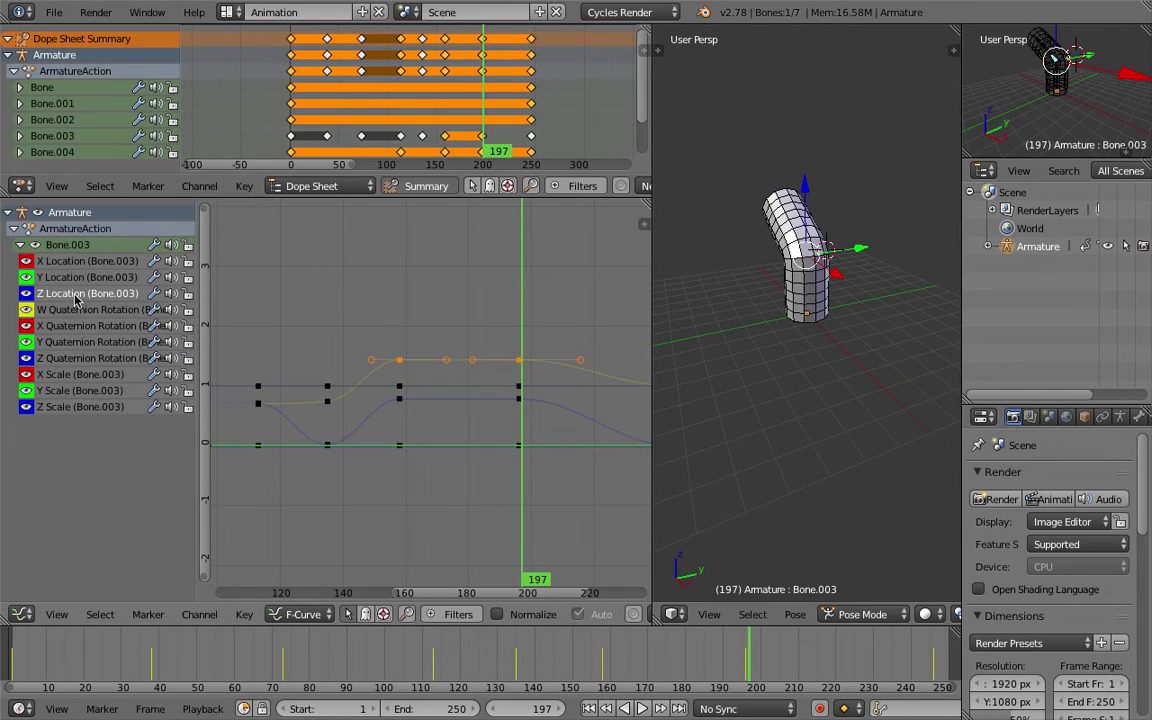
click(76, 328)
click(76, 359)
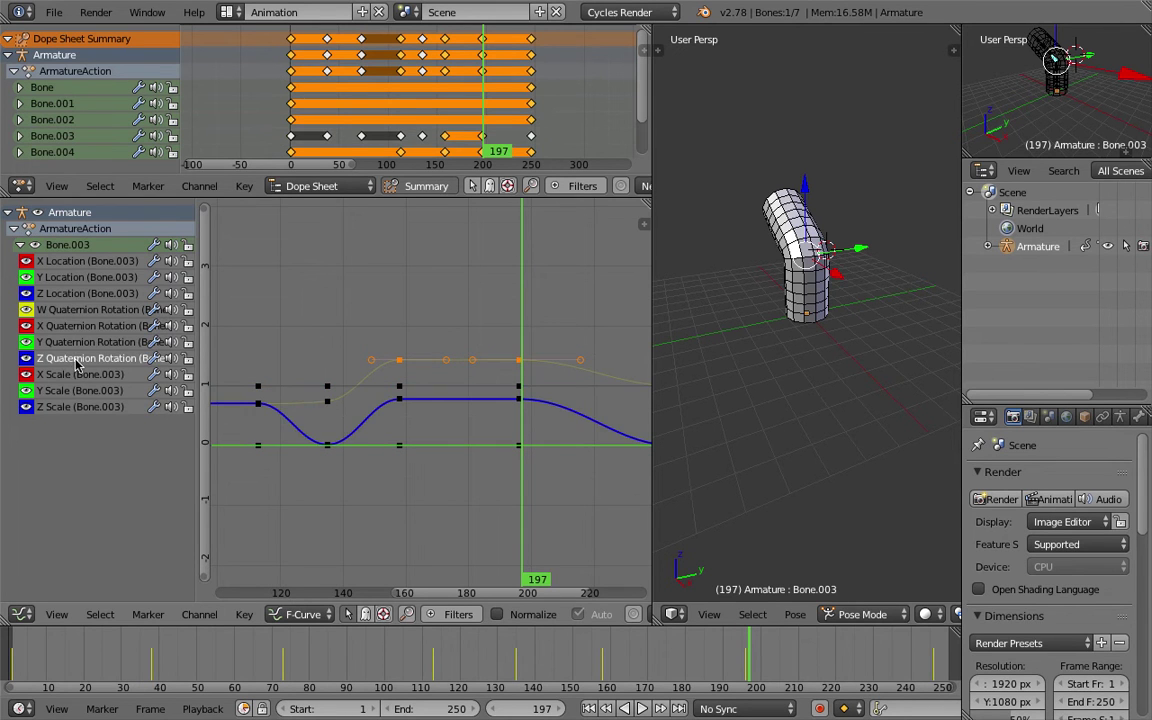
click(325, 446)
key(a)
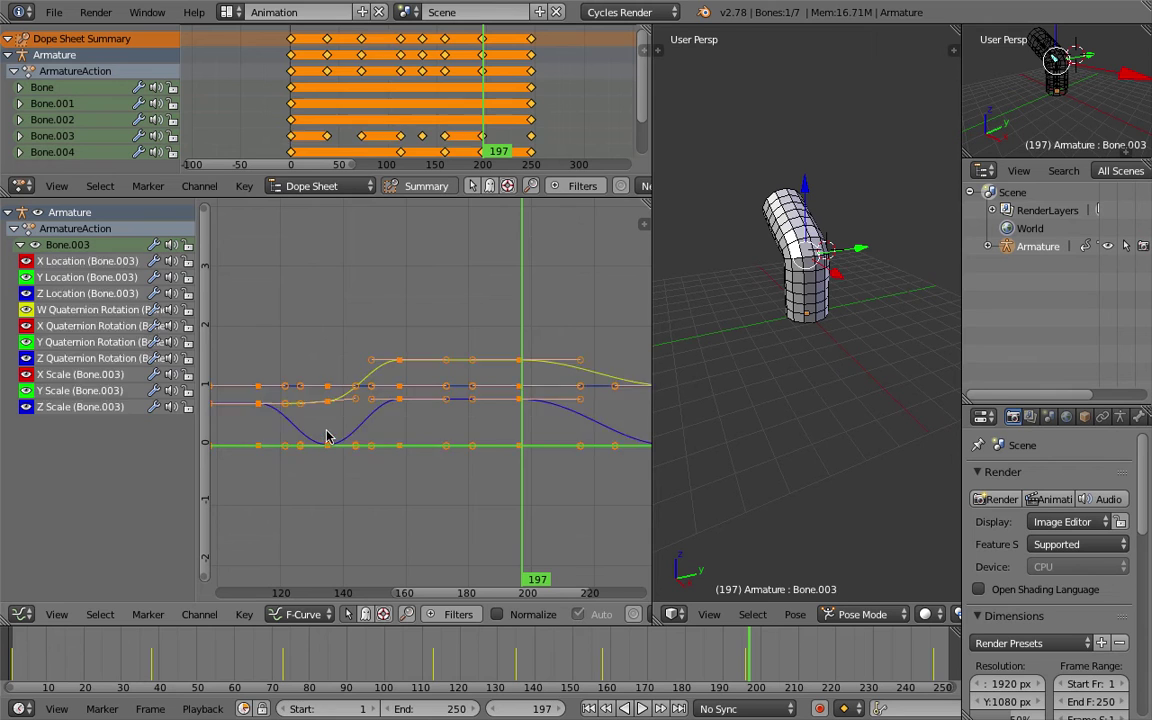
key(a)
key(Home)
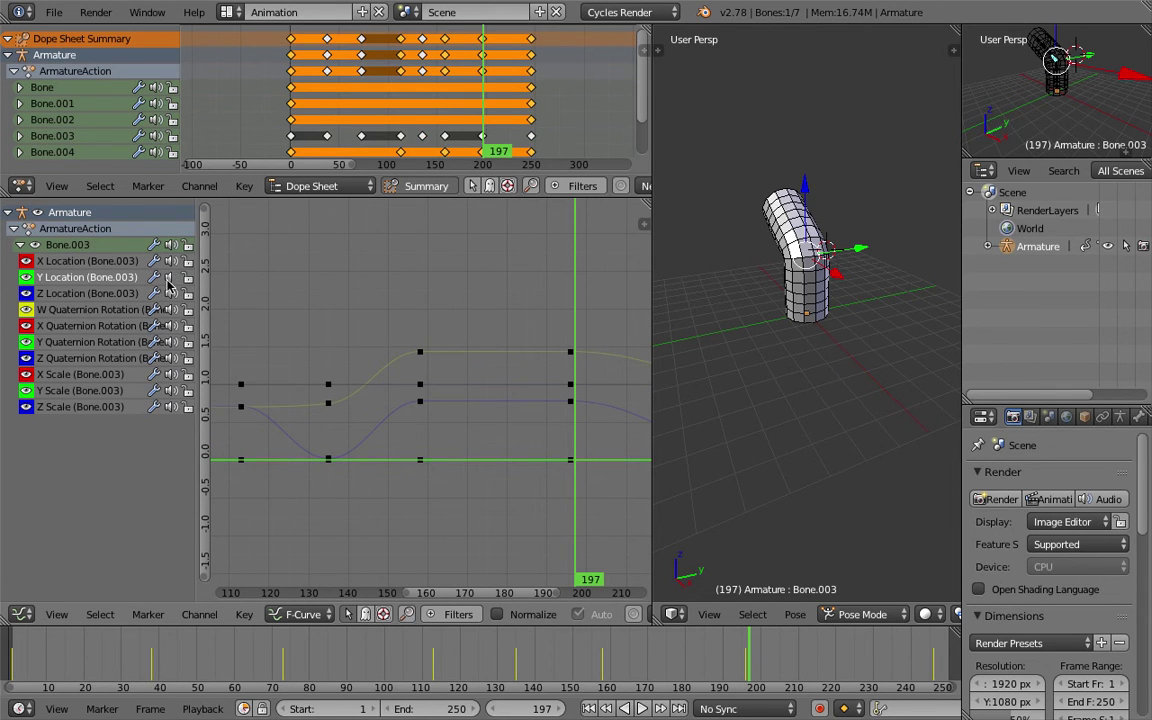
key(ctrl+z)
click(168, 280)
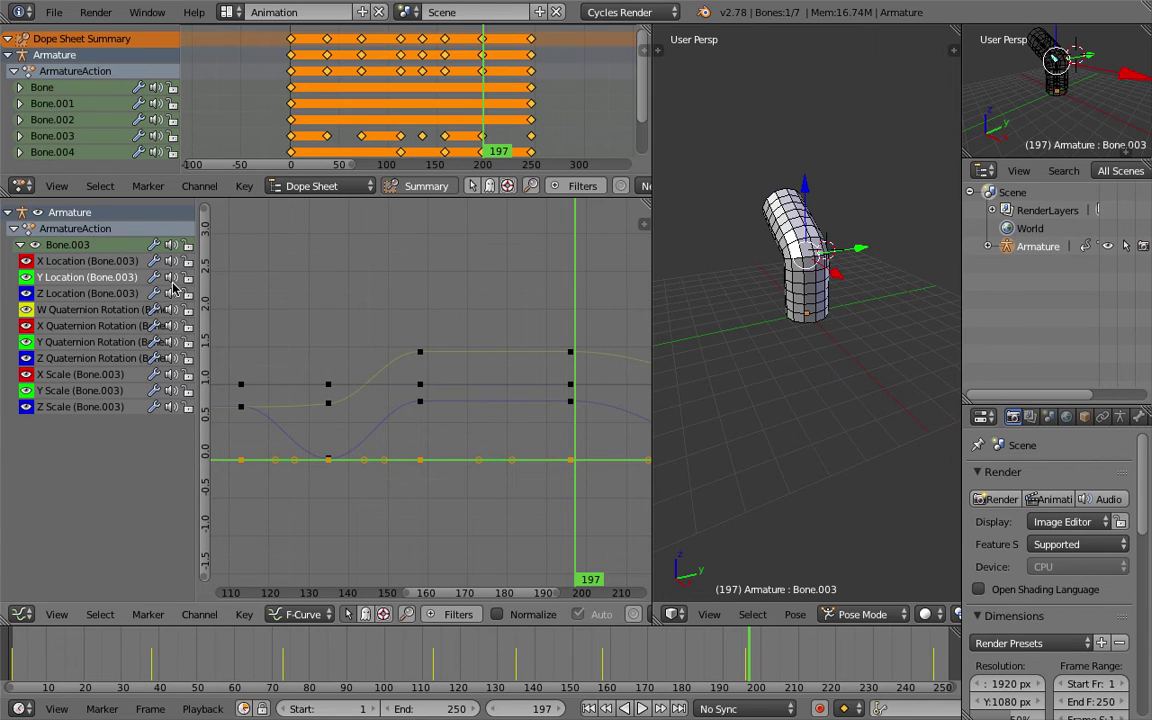
Return to frame 0 and switch to the Compositing screen layout.
drag(358, 680, 8, 670)
click(230, 12)
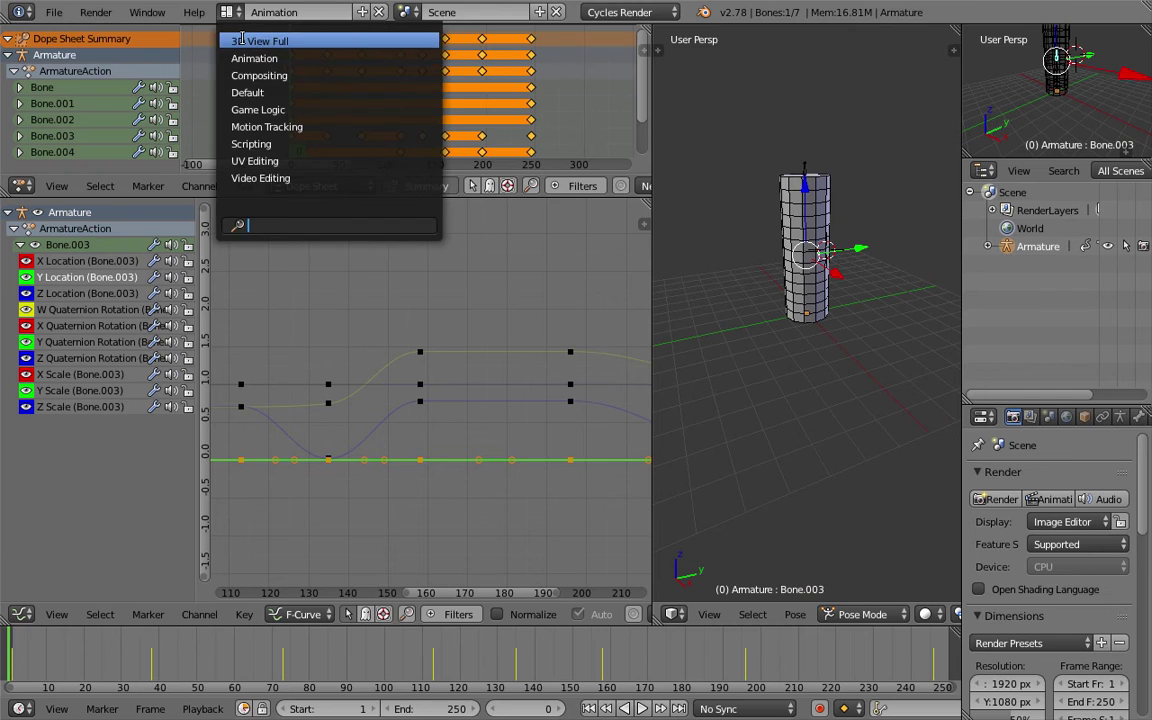
click(260, 75)
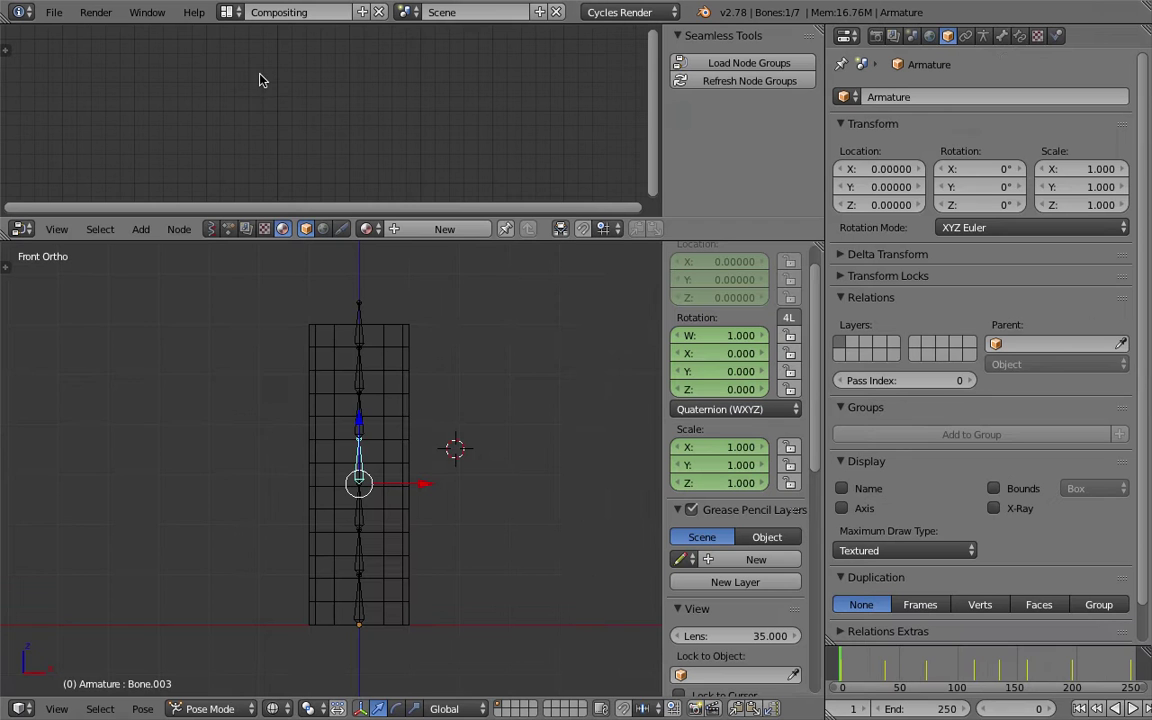
Set the viewport back to solid shading and save the file over the existing one.
key(z)
key(ctrl+s)
click(445, 472)
With the timeline at frame 51, return the armature to Object Mode and set the viewport shading to Material.
drag(900, 671, 1054, 656)
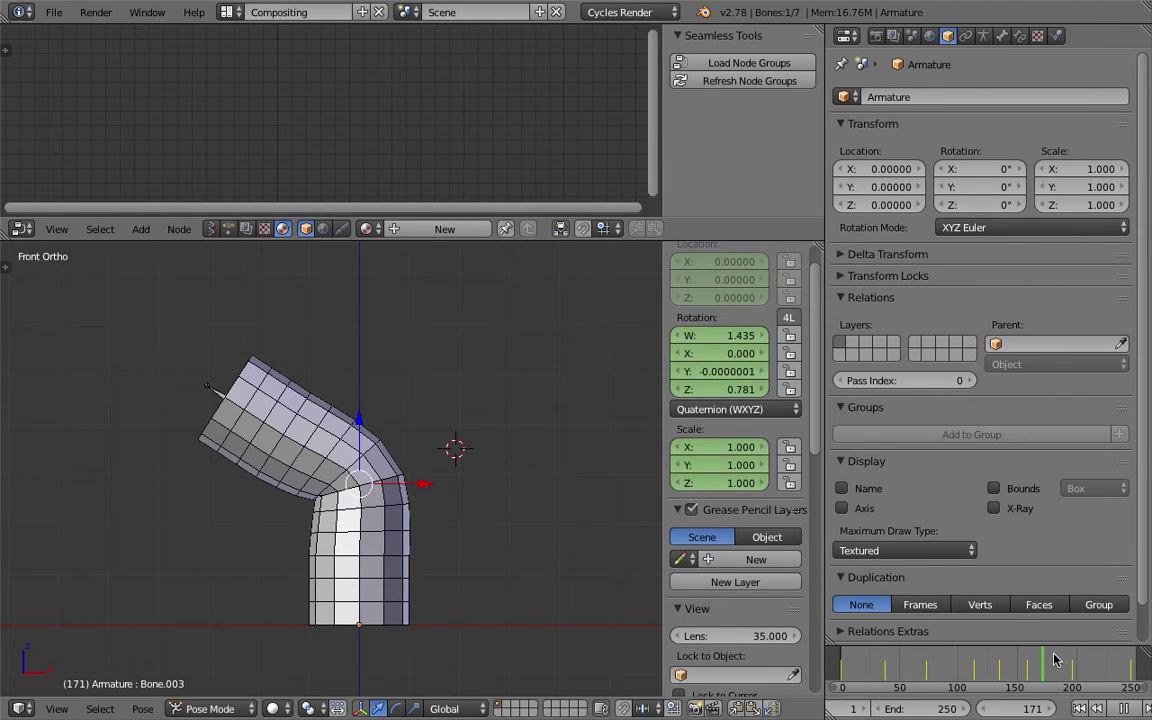
drag(992, 698, 901, 664)
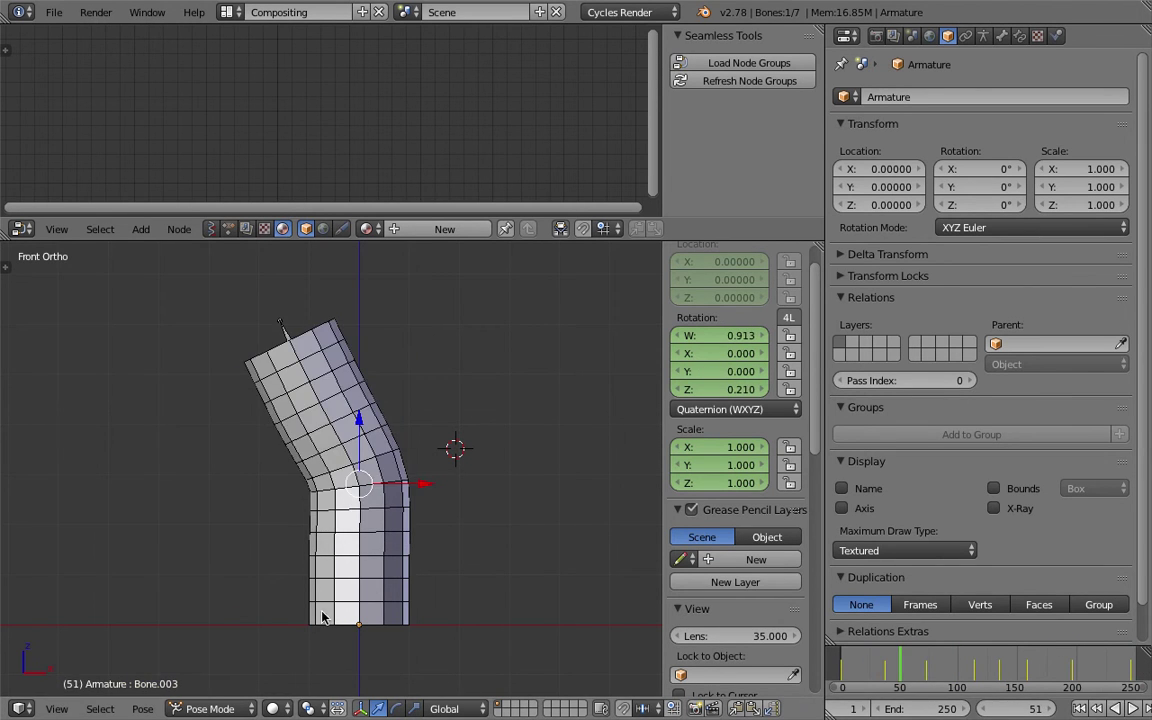
click(222, 705)
click(225, 688)
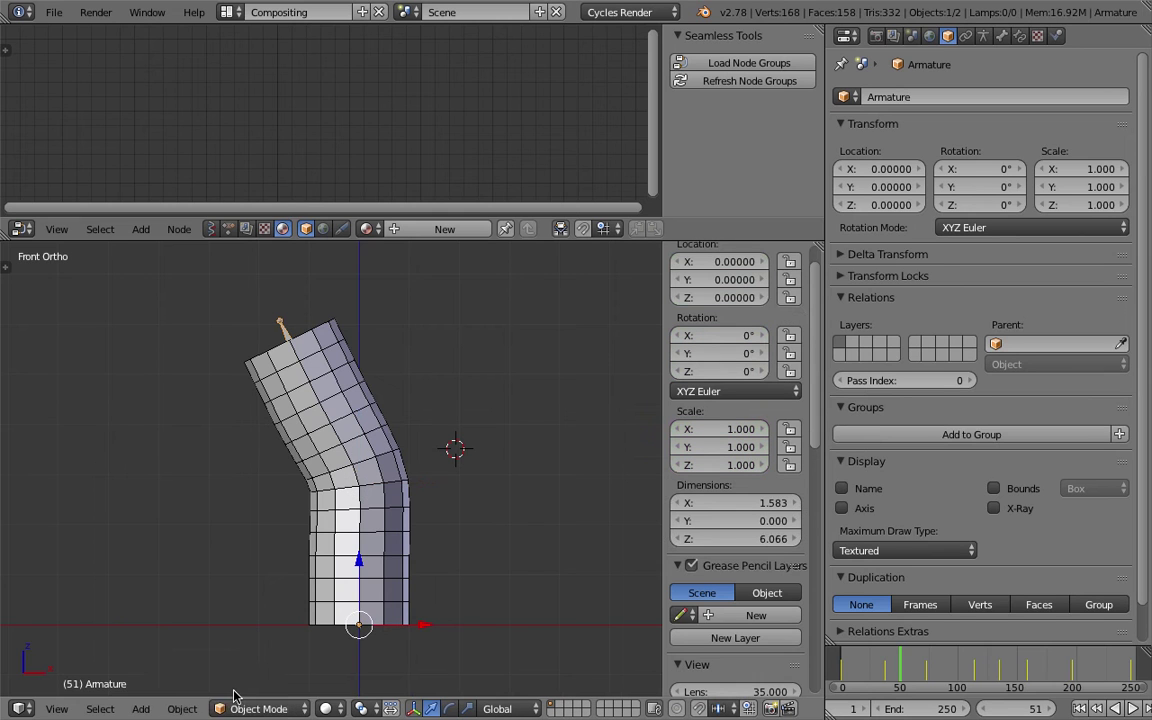
click(329, 709)
click(380, 628)
click(327, 707)
click(370, 535)
Scrub the bending animation to frame 69 to examine the tension colors, and save the file over the existing one.
click(840, 668)
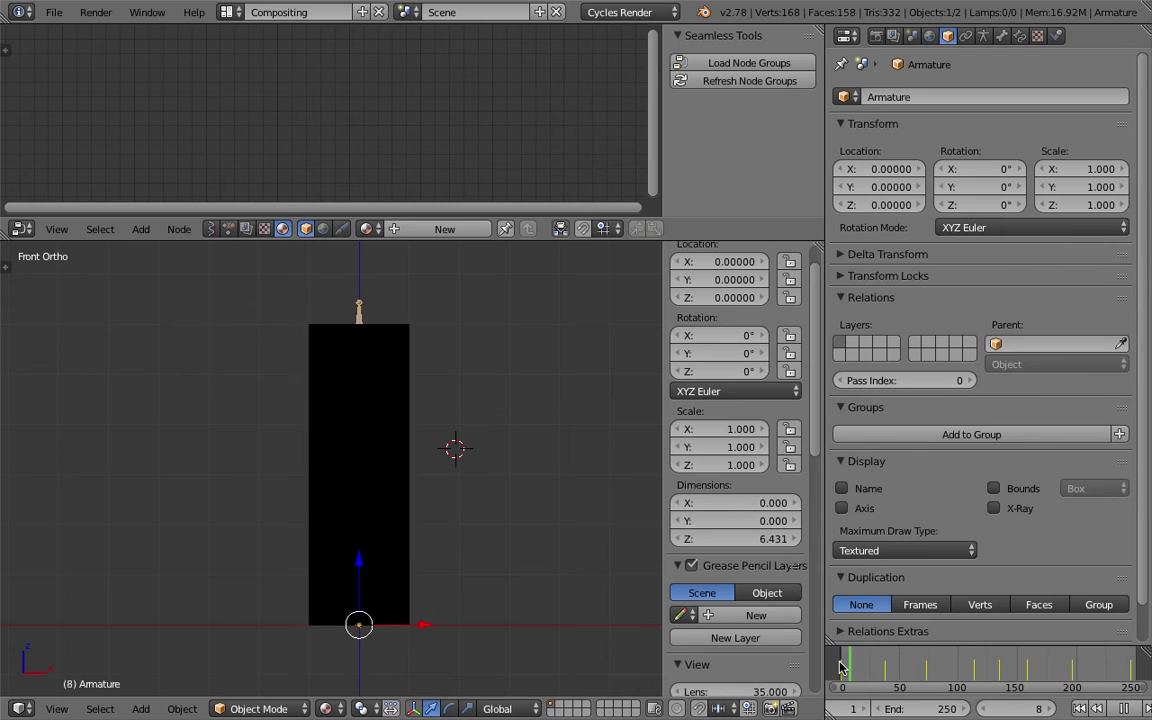
drag(840, 664, 933, 669)
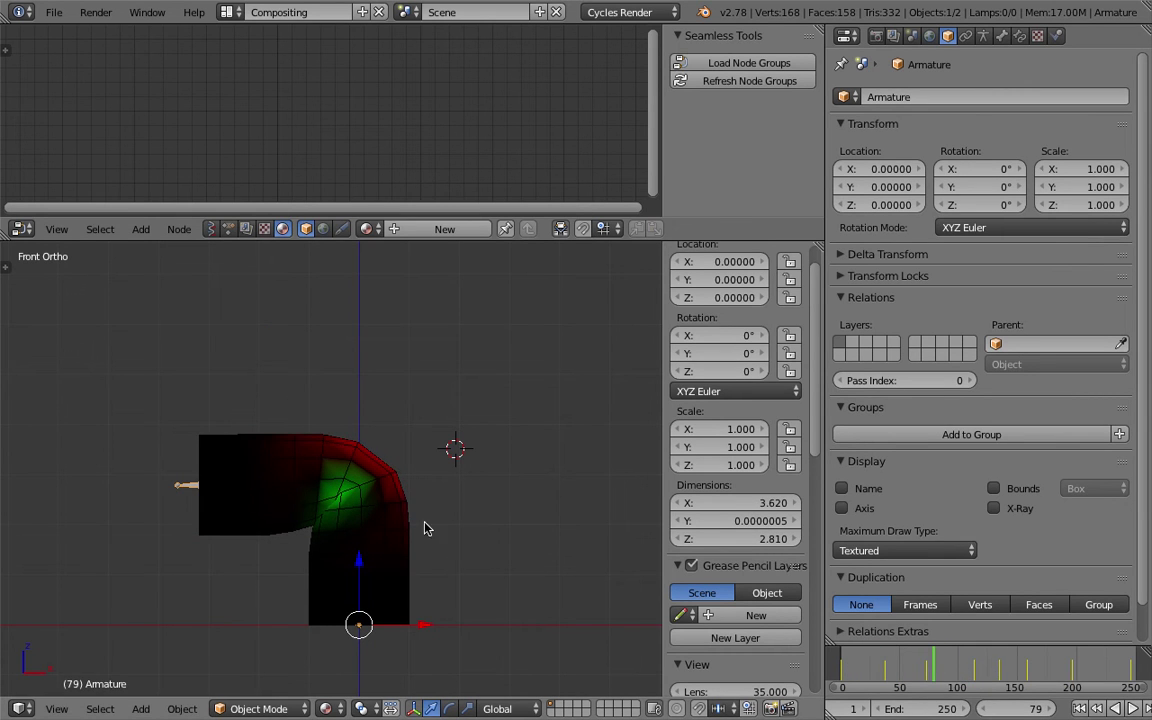
drag(879, 664, 921, 668)
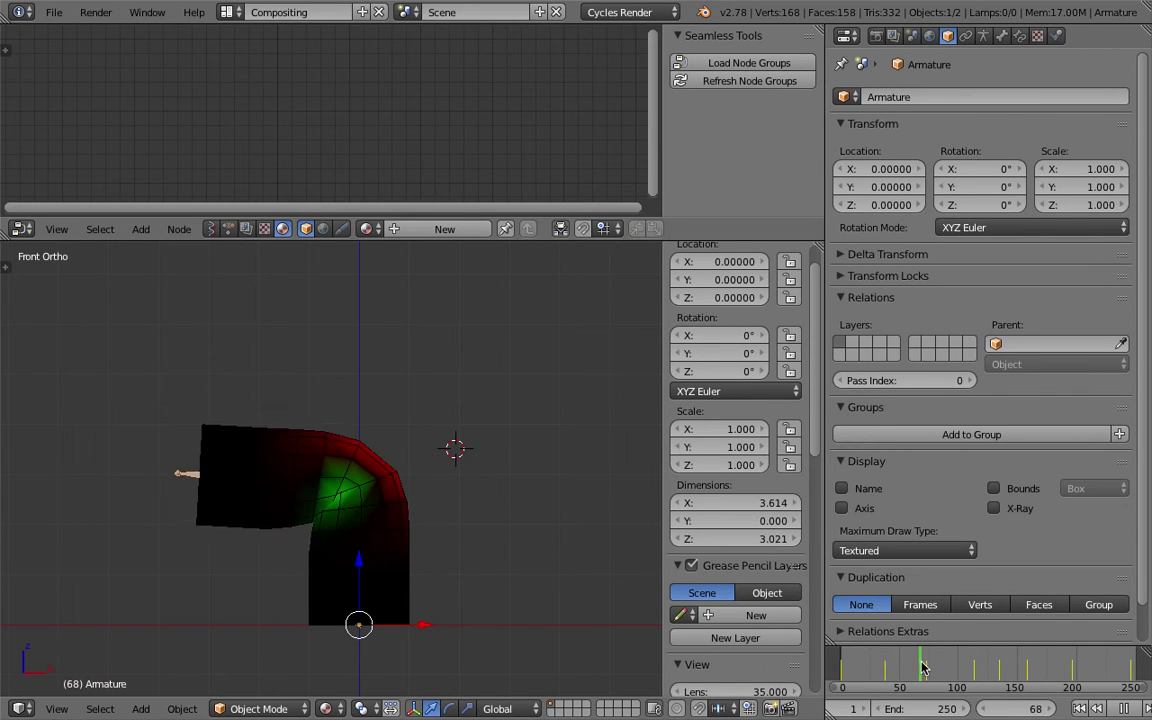
scroll(341, 512, up, 3)
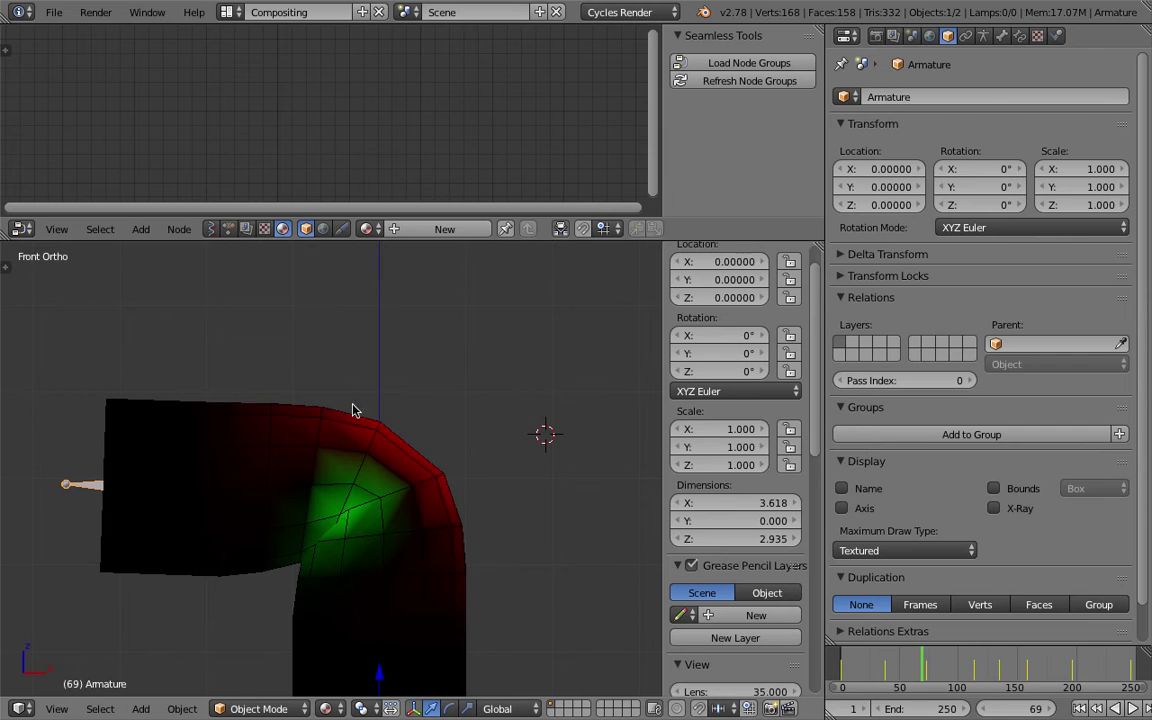
scroll(450, 501, down, 2)
key(ctrl+s)
click(450, 503)
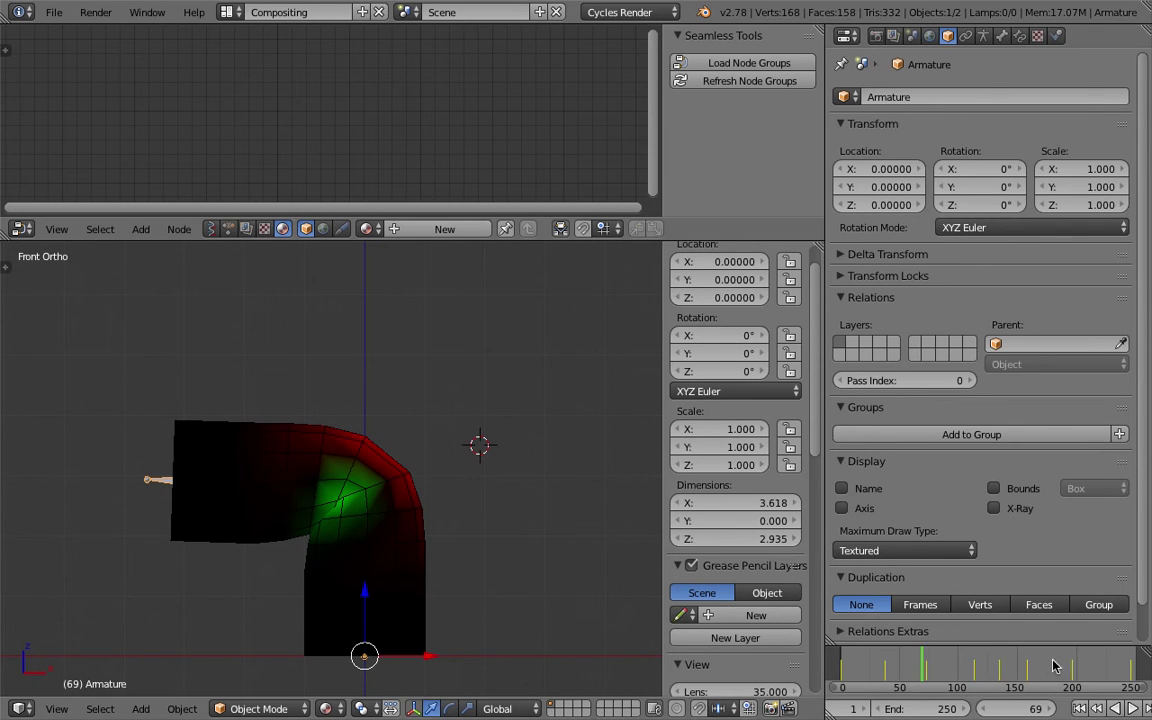
Play the bending animation and stop it at frame 109, then select the cylinder and enlarge the node area showing its material.
key(alt+a)
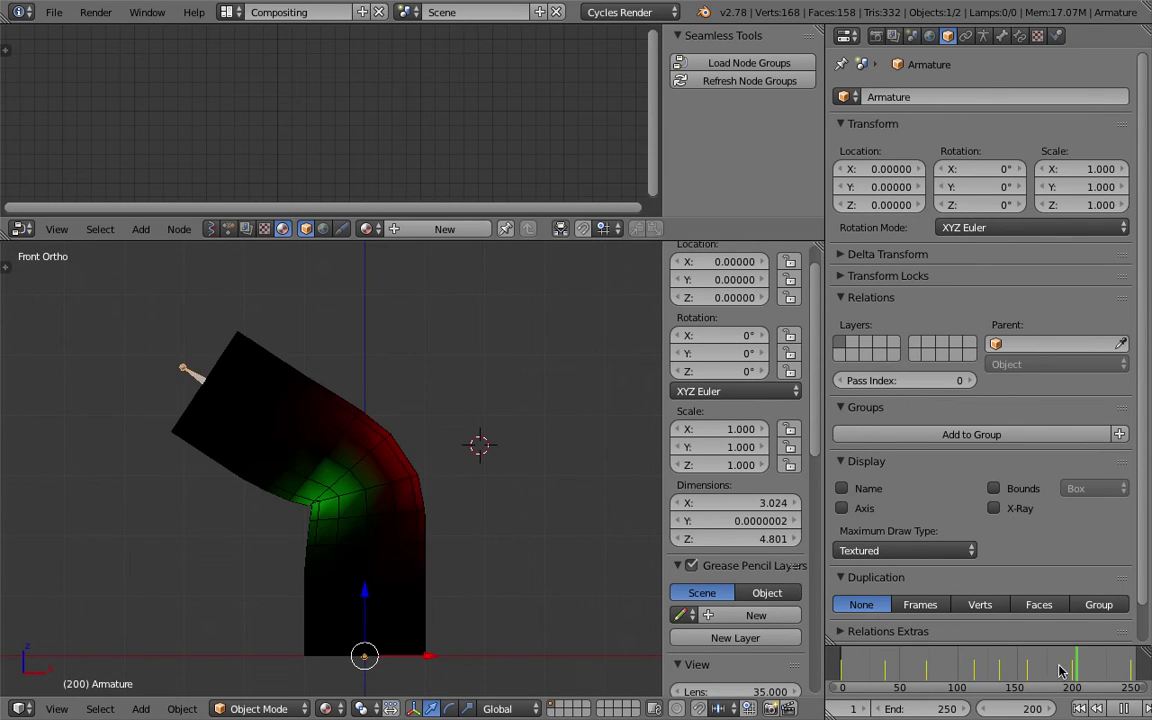
key(Escape)
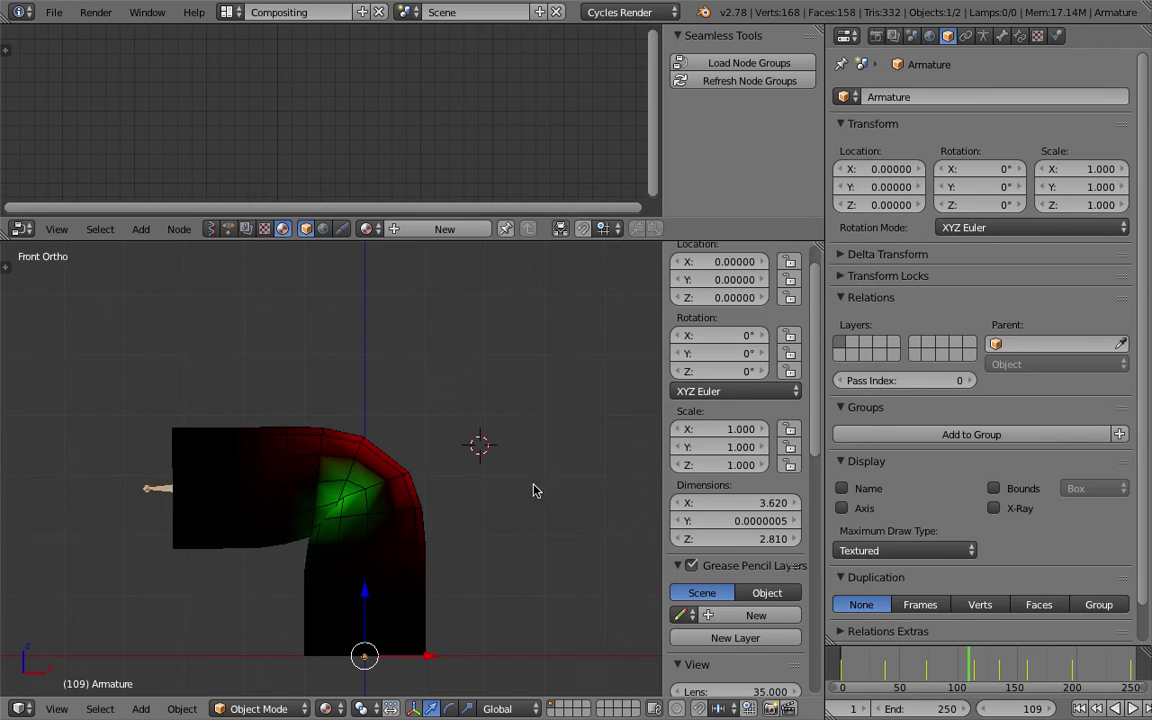
right_click(364, 512)
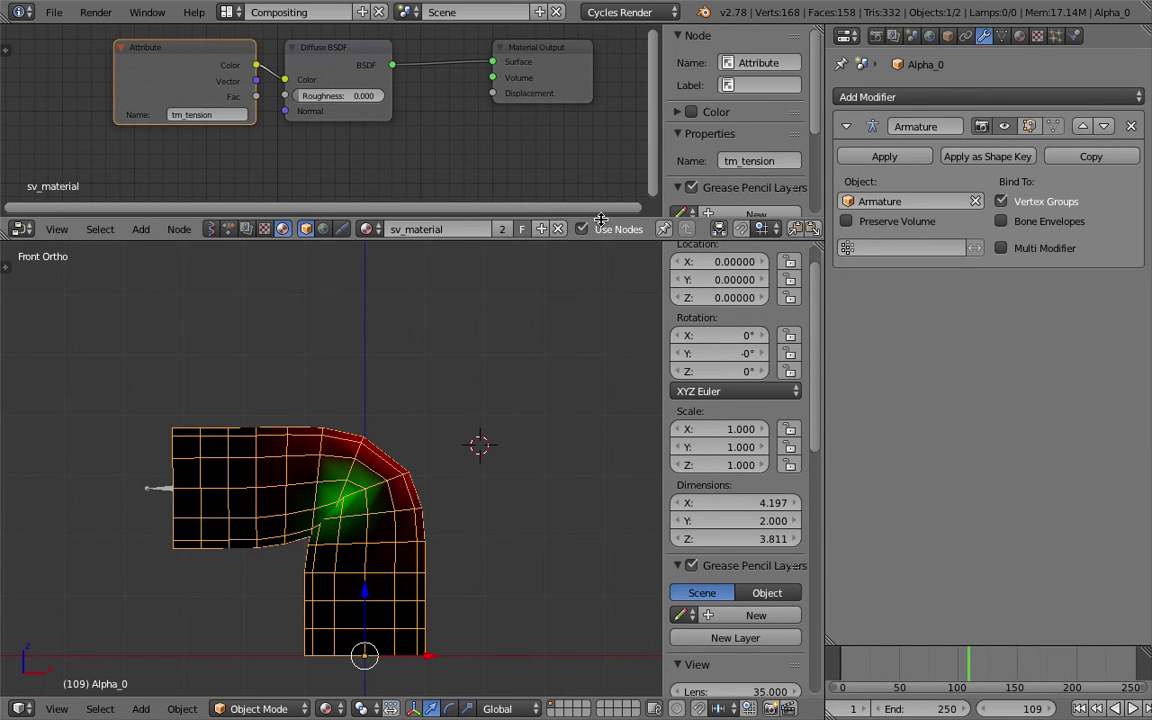
drag(602, 241, 632, 262)
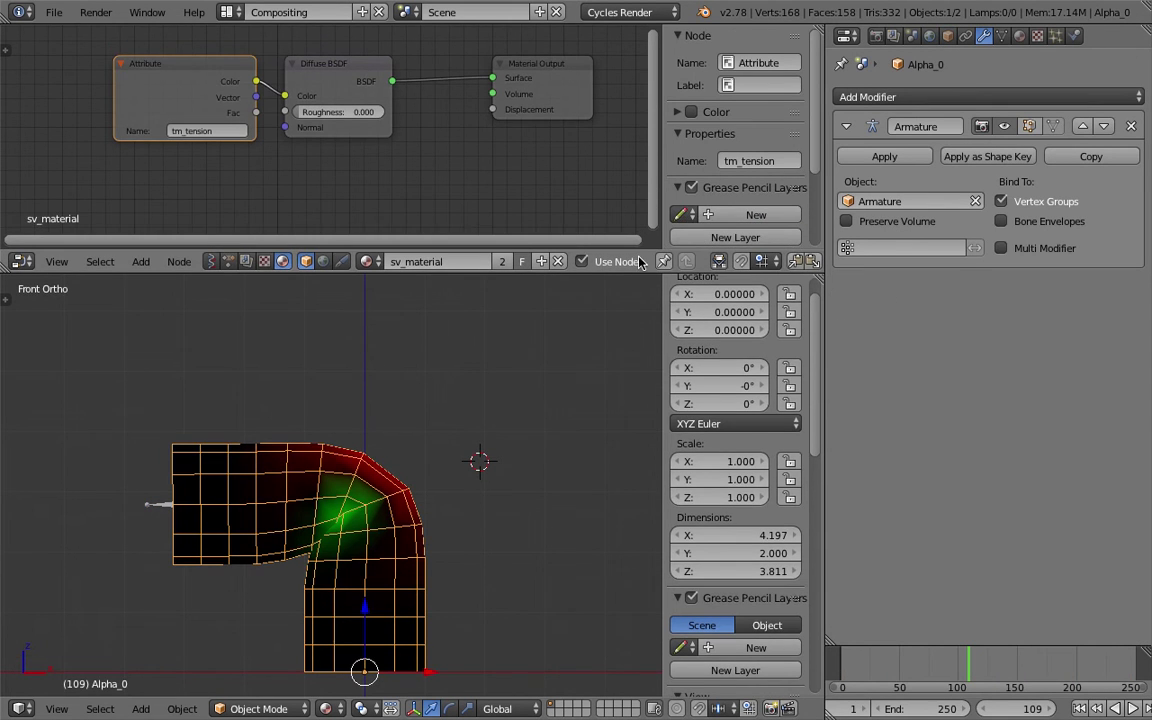
Show the cylinder's mesh data with its vertex groups and vertex colors, and widen the properties area.
click(999, 38)
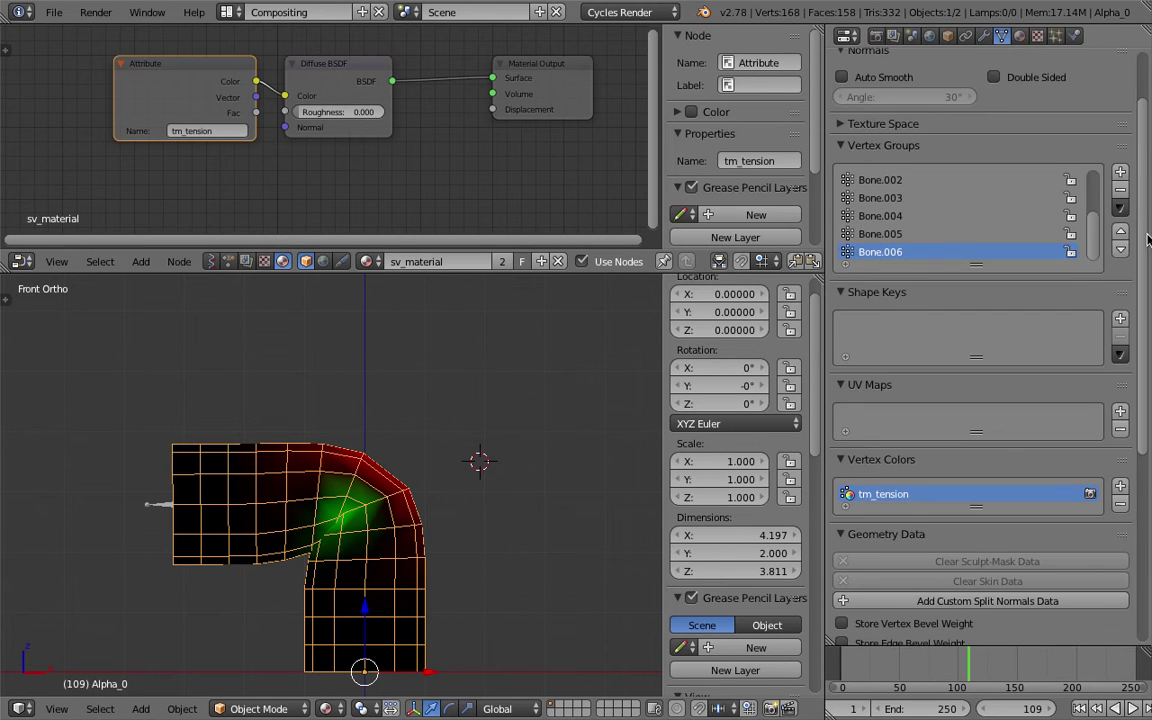
scroll(1148, 240, up, 2)
scroll(1100, 250, down, 3)
scroll(1000, 240, up, 3)
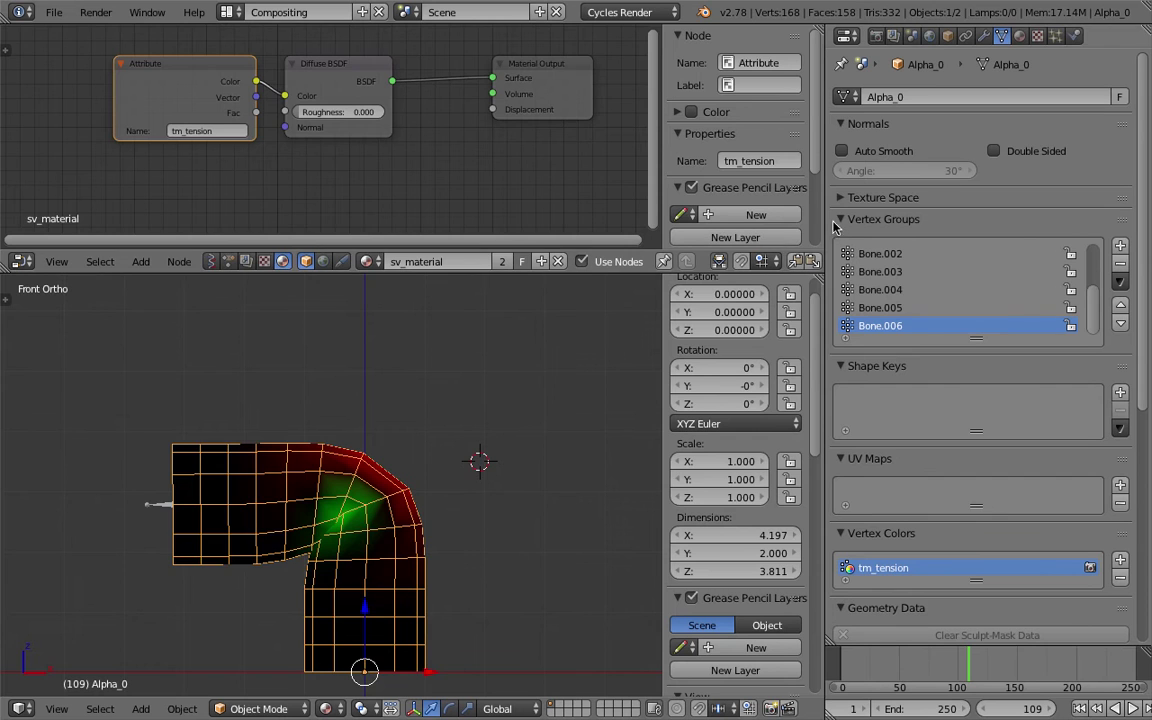
drag(832, 221, 781, 221)
scroll(391, 489, up, 3)
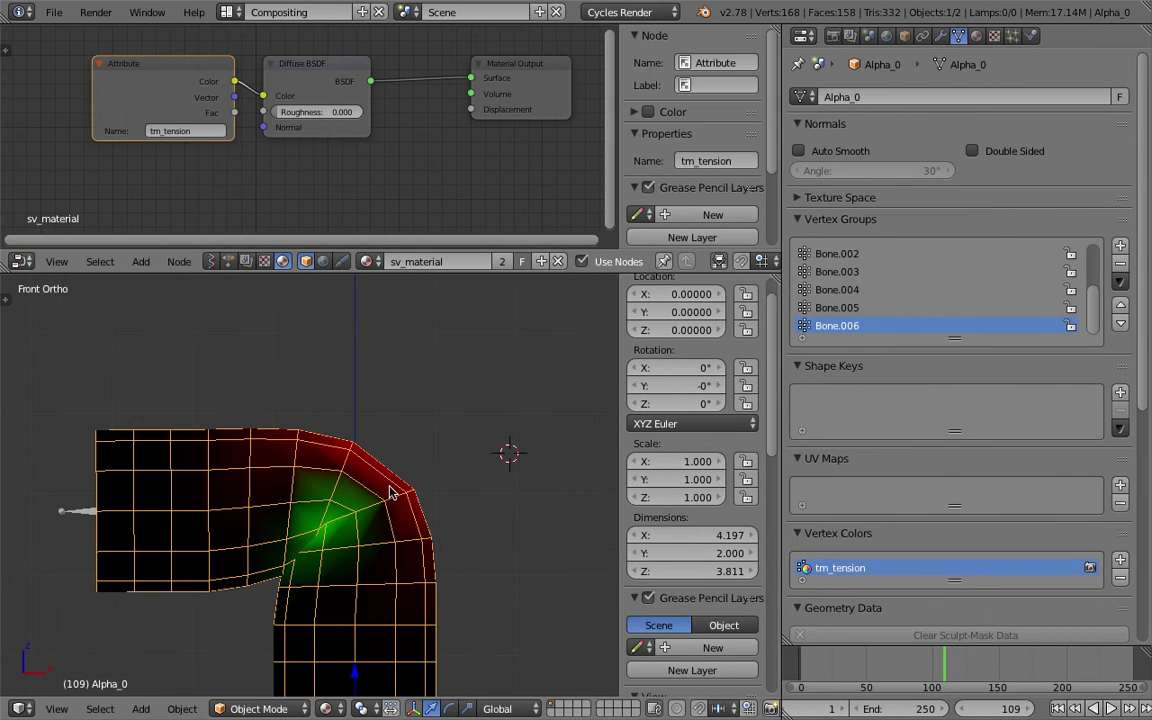
Save the file over the existing one and bring the tm_stretch and tm_squeeze vertex groups into view in the cylinder's mesh data.
shift+middle_drag(428, 490, 468, 449)
key(ctrl+s)
click(469, 450)
scroll(469, 450, down, 2)
key(ctrl+s)
click(470, 450)
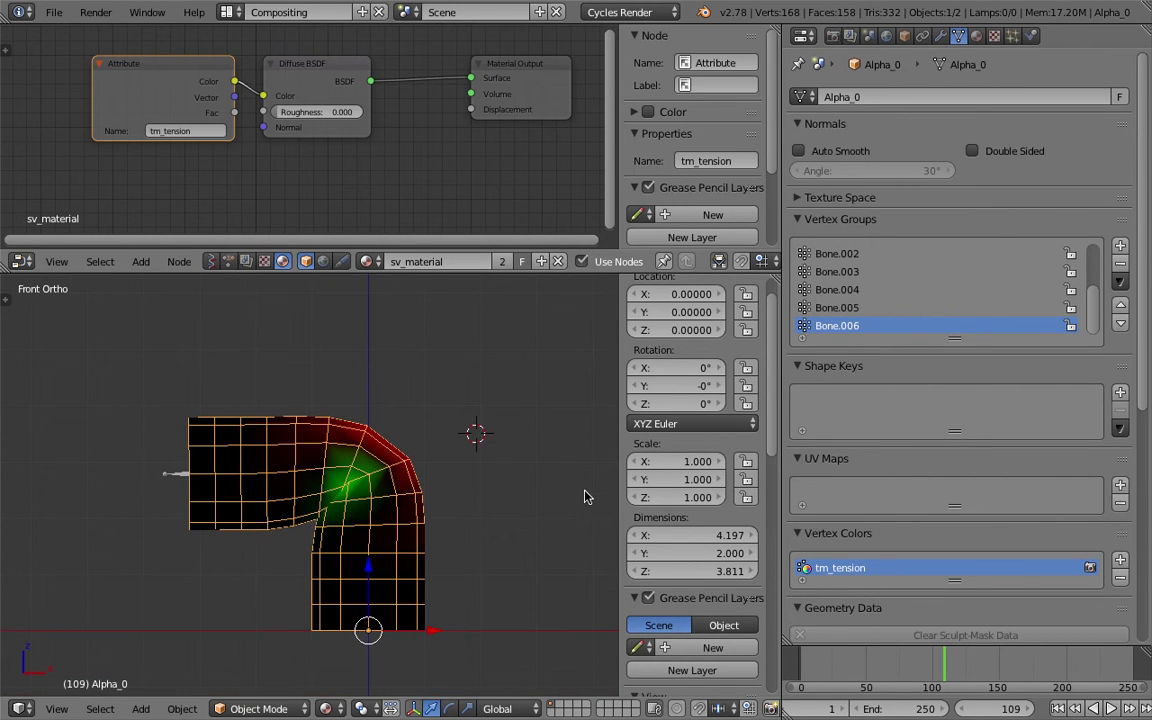
scroll(843, 502, down, 2)
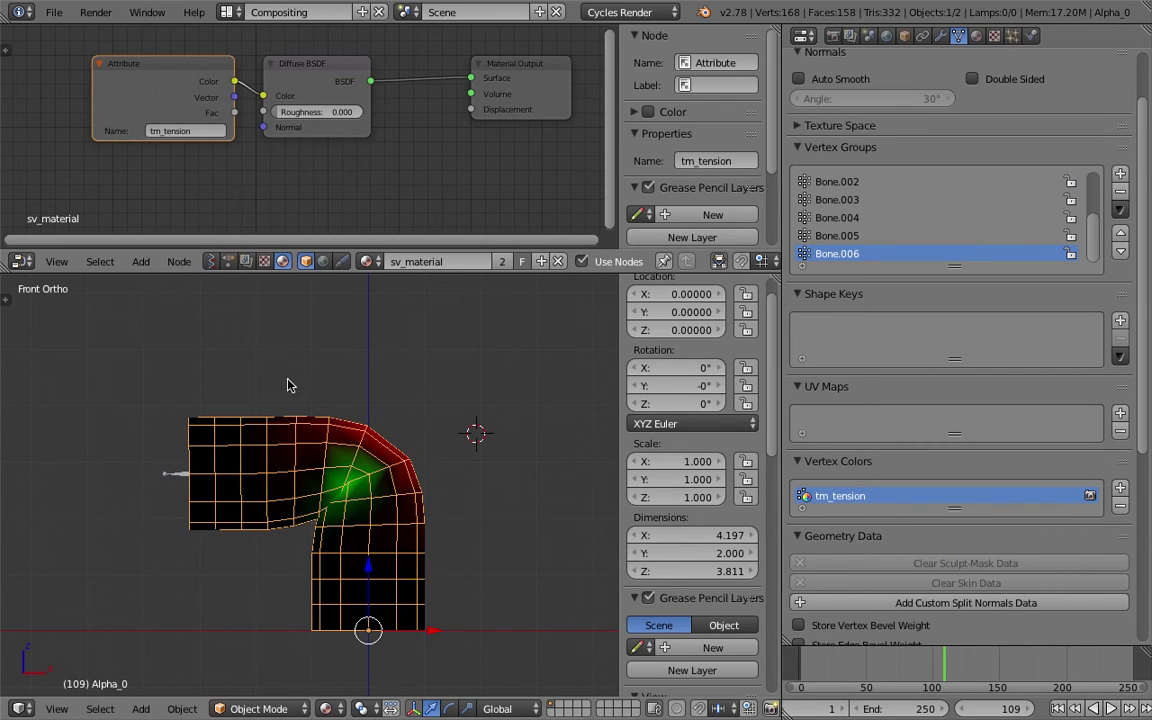
scroll(1100, 225, up, 2)
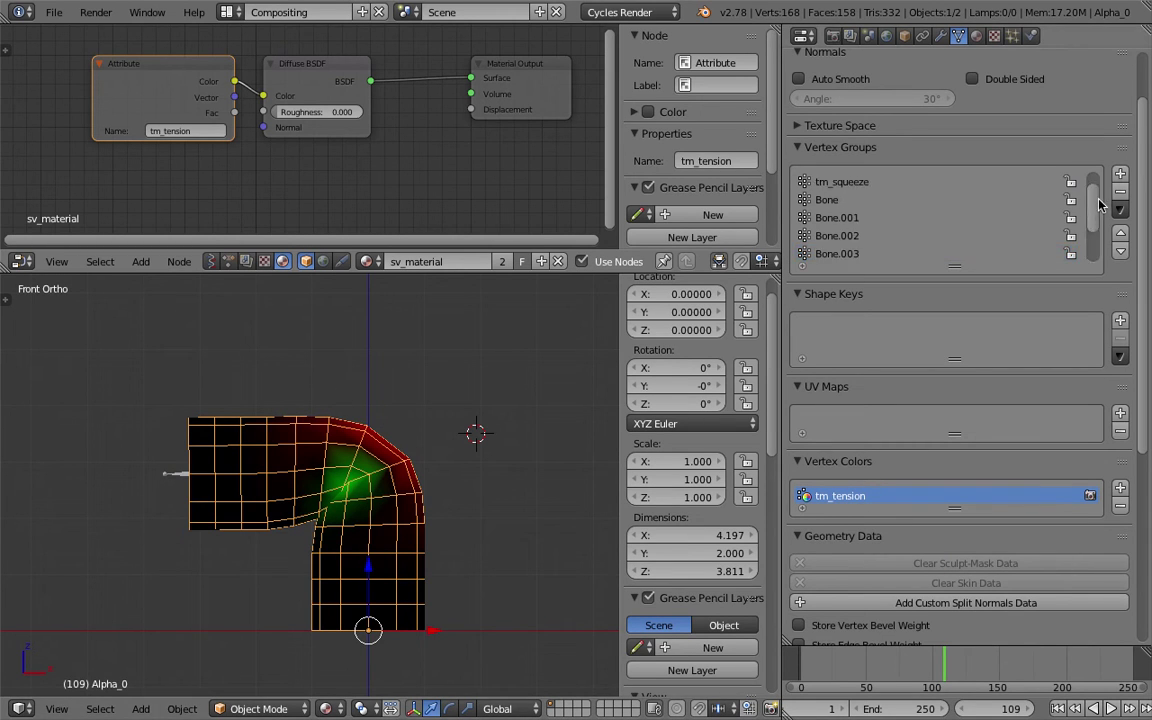
scroll(1100, 225, up, 2)
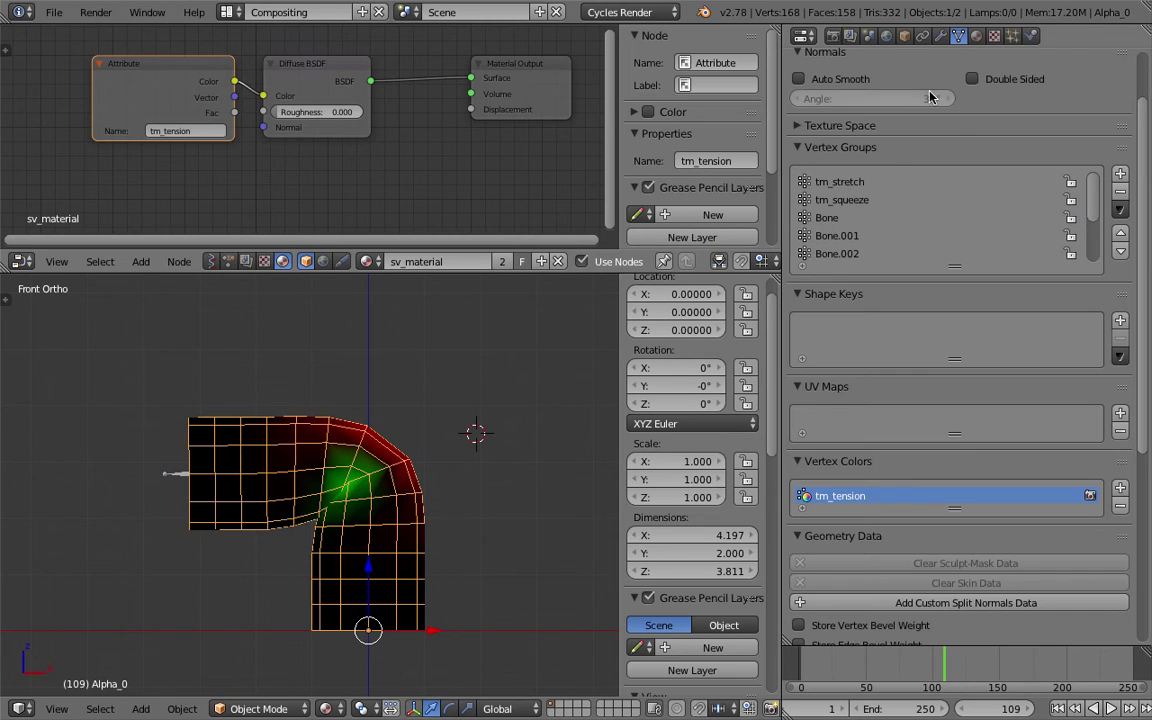
Add a Displace modifier to the cylinder and create a new texture for it.
click(941, 37)
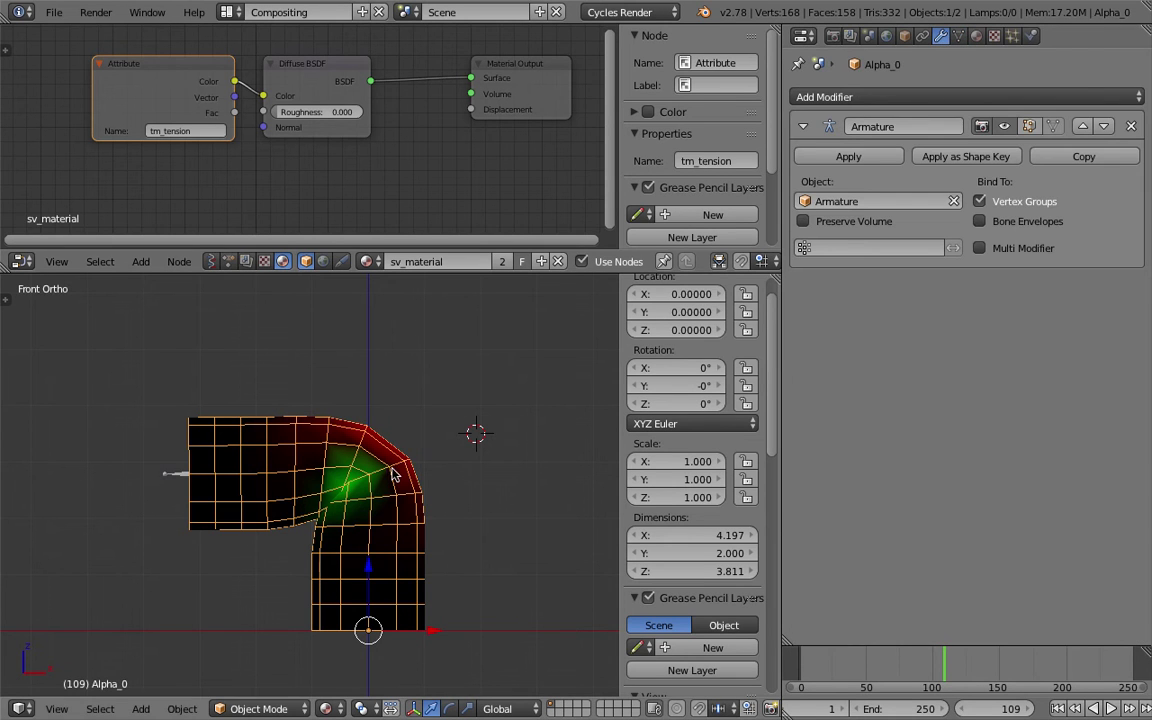
click(950, 97)
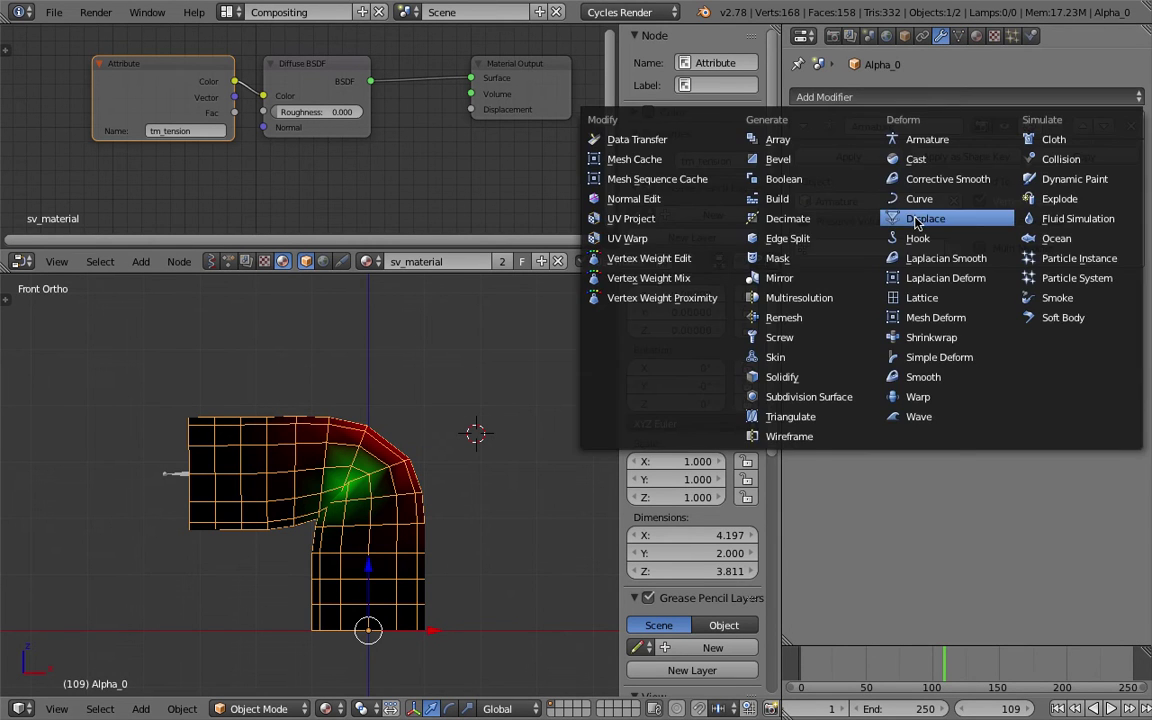
click(860, 210)
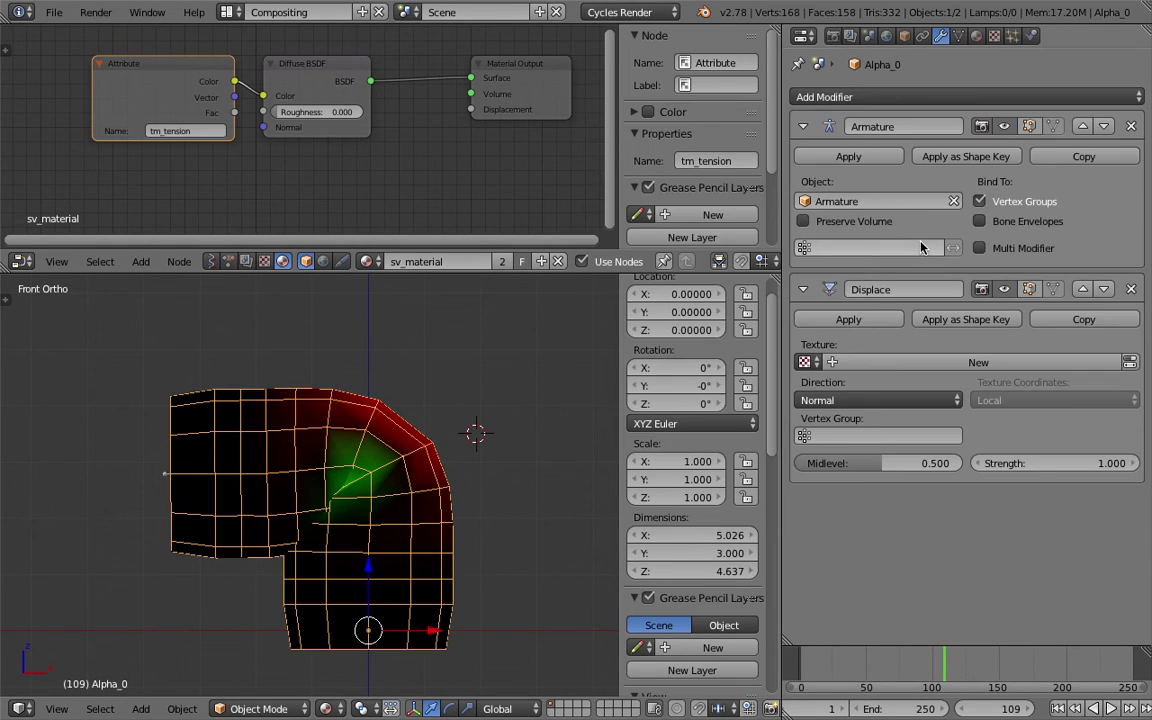
click(1111, 366)
click(1131, 363)
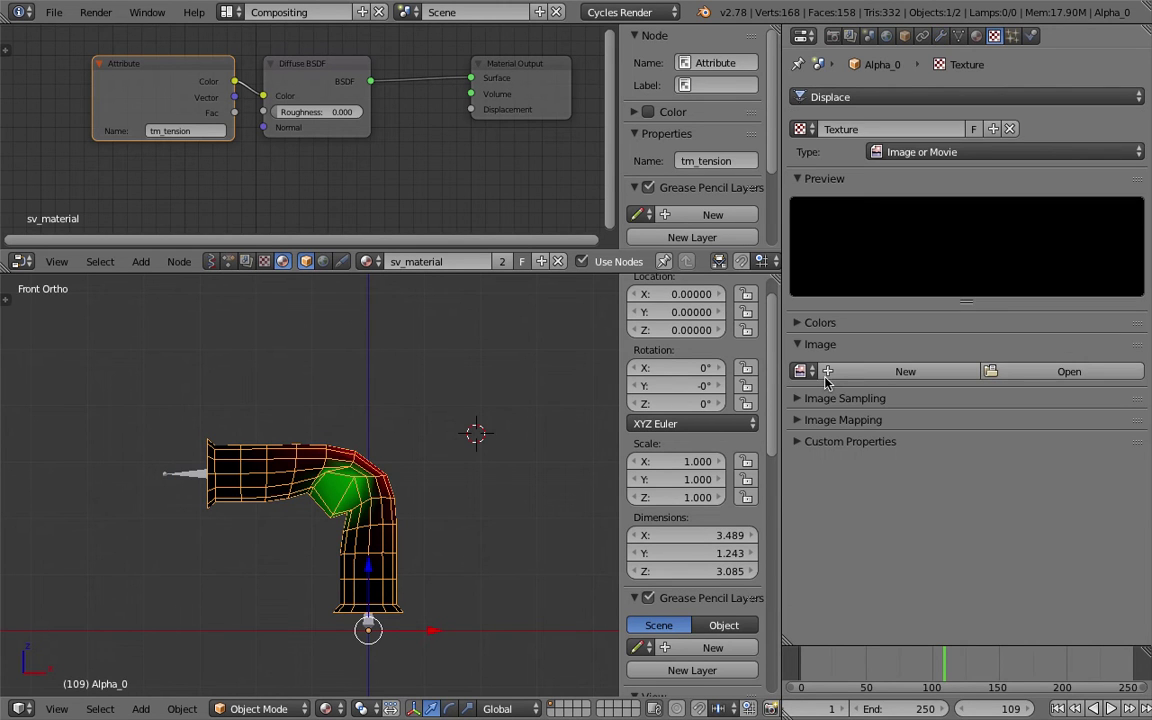
Limit the Displace modifier to the tm_stretch vertex group and play the bending animation to check the effect.
click(940, 37)
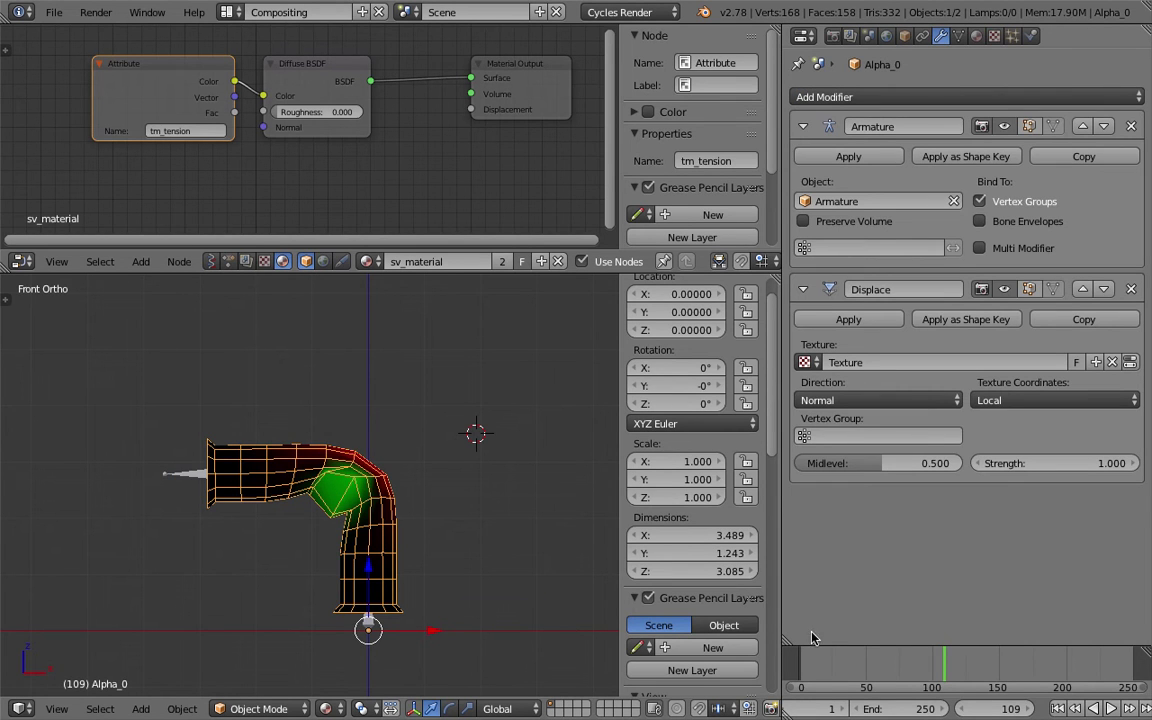
click(860, 436)
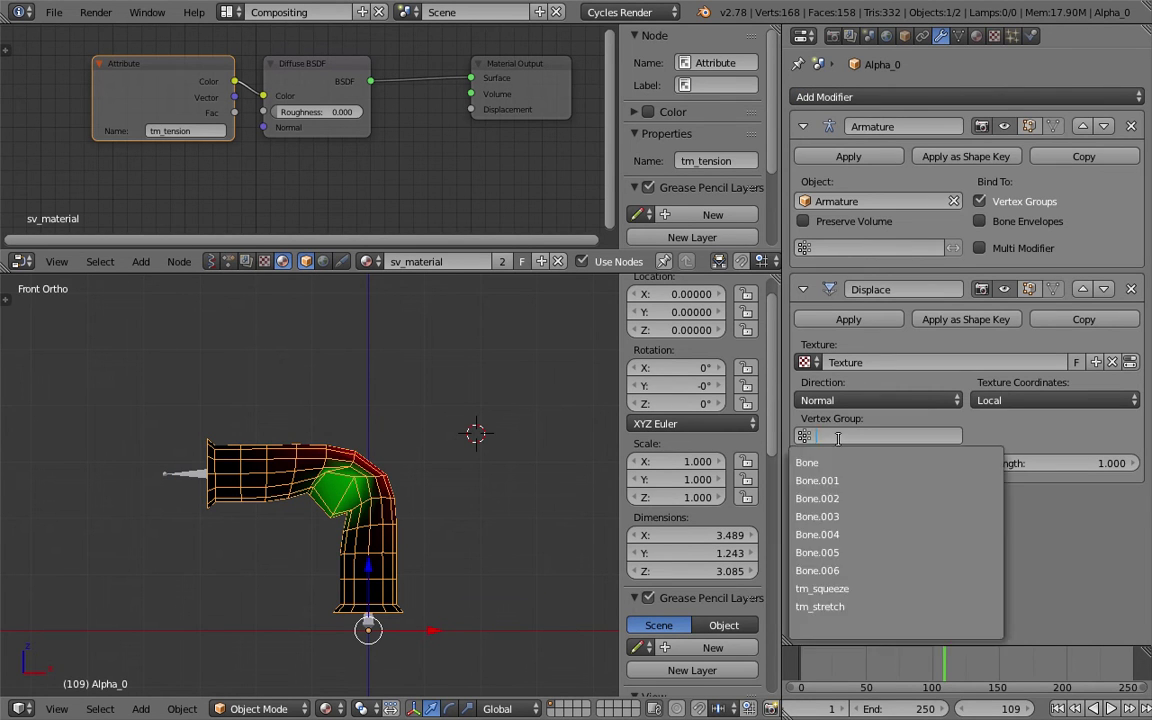
click(866, 606)
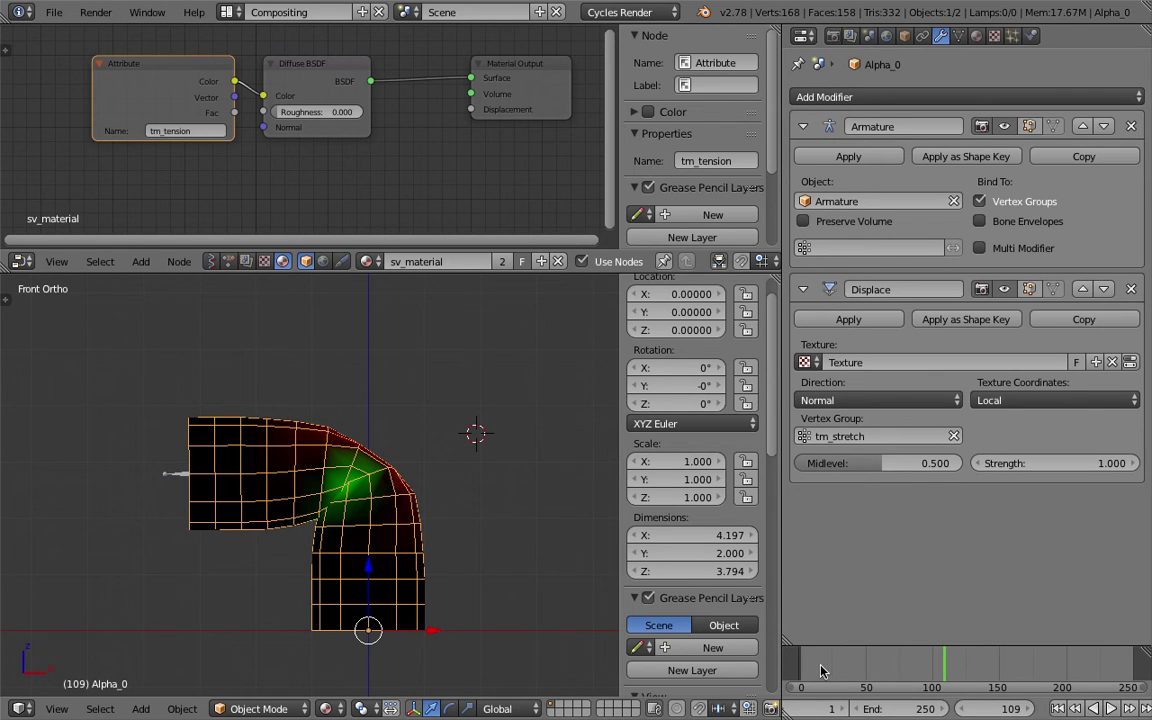
drag(820, 665, 911, 664)
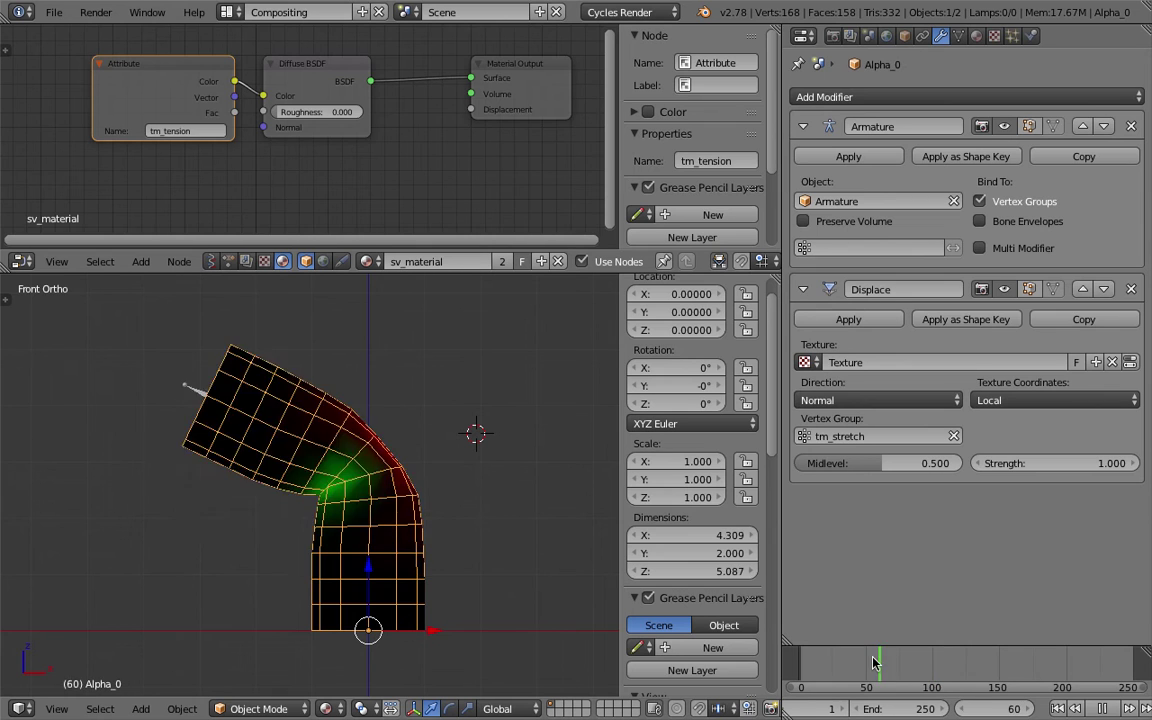
key(alt+a)
Set the Displace strength to -1.200 and replay the bend from the early frames to check the bulge.
drag(1047, 474, 935, 474)
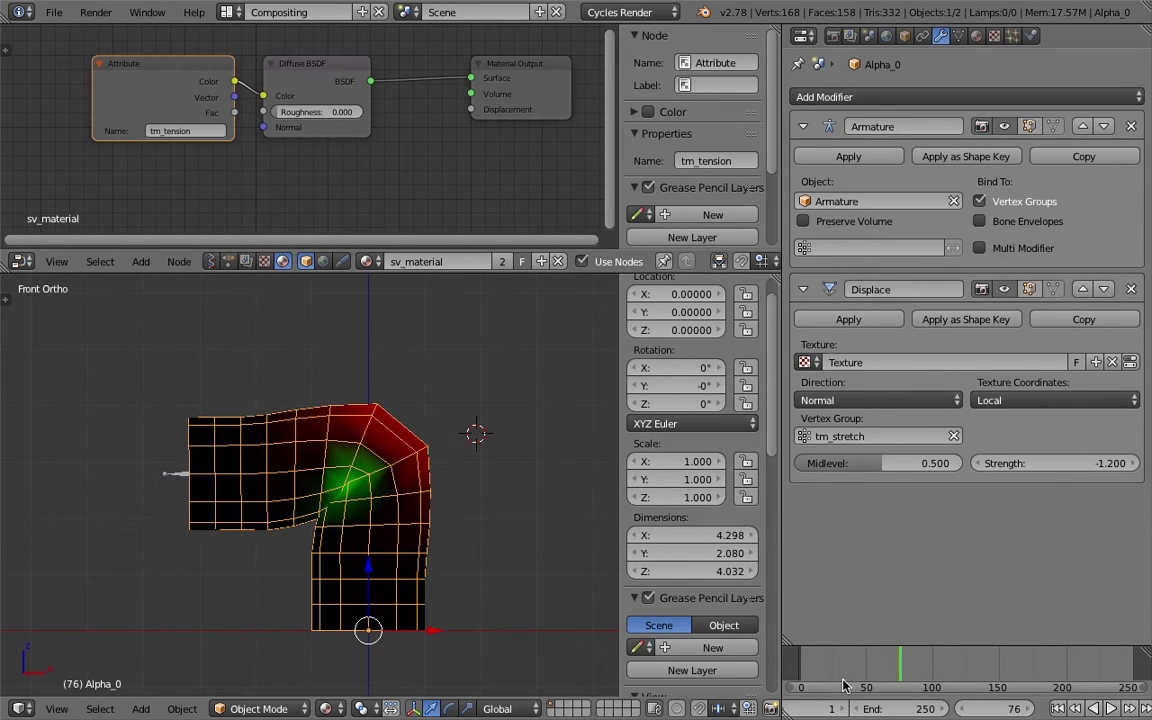
drag(838, 679, 812, 676)
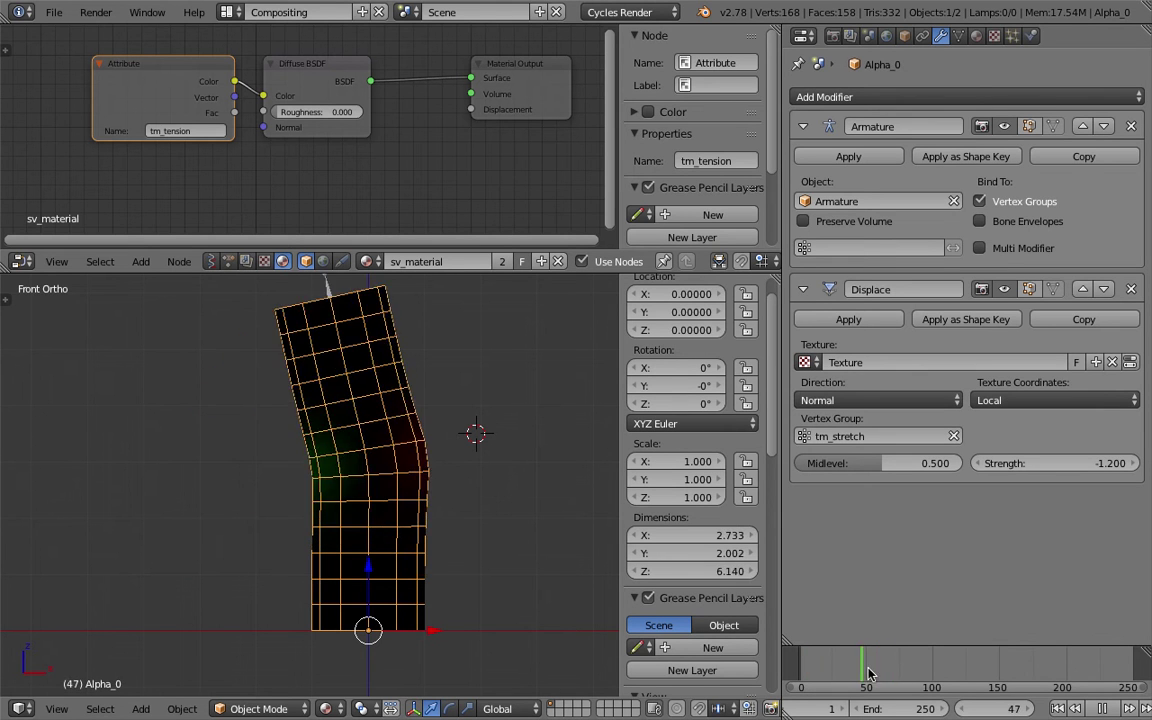
key(alt+a)
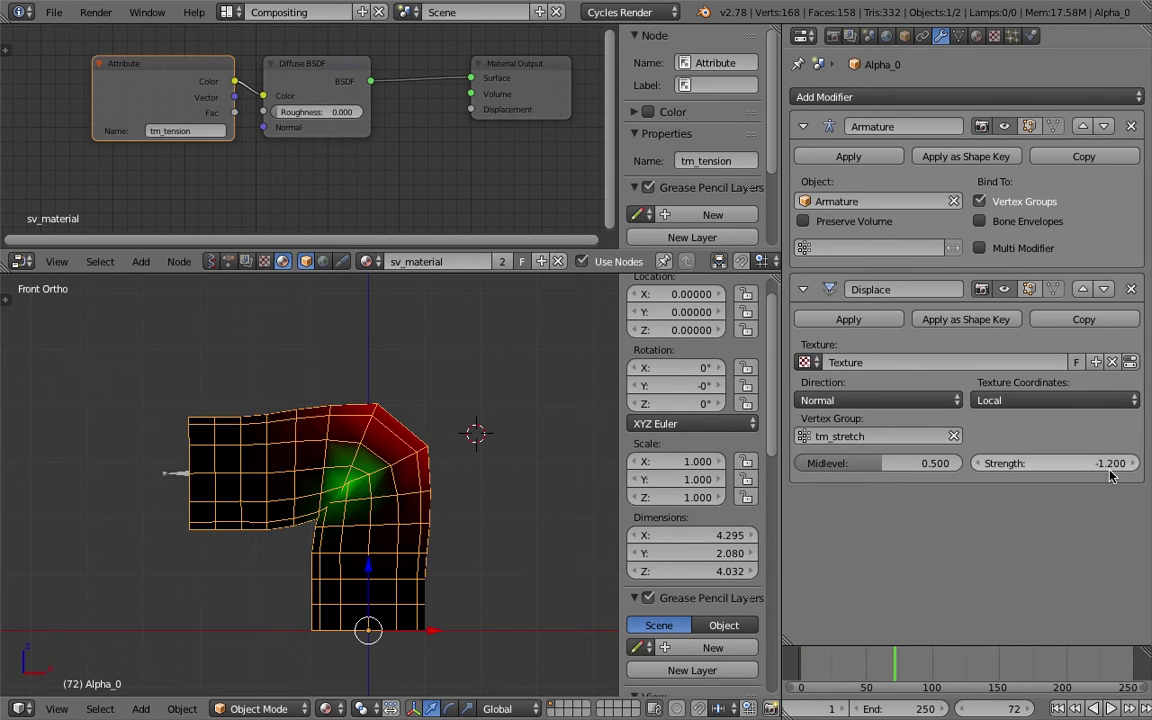
Set the Displace strength to -0.900 and save the file over the existing one.
drag(1108, 468, 1045, 468)
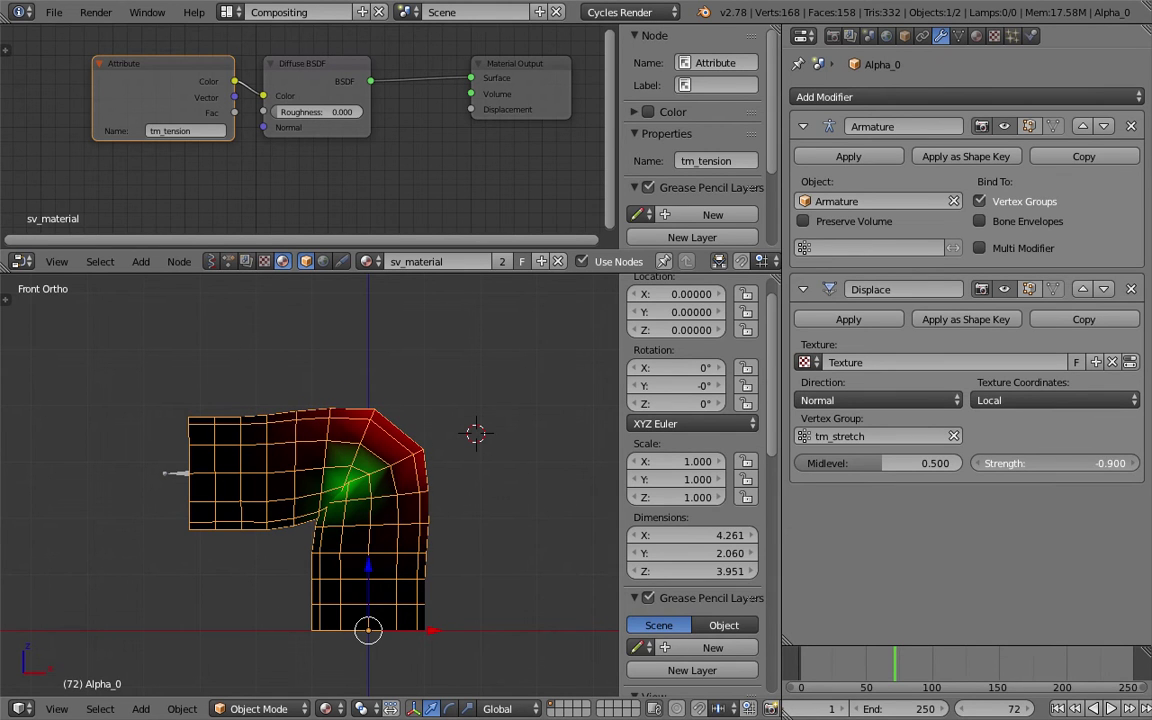
key(ctrl+s)
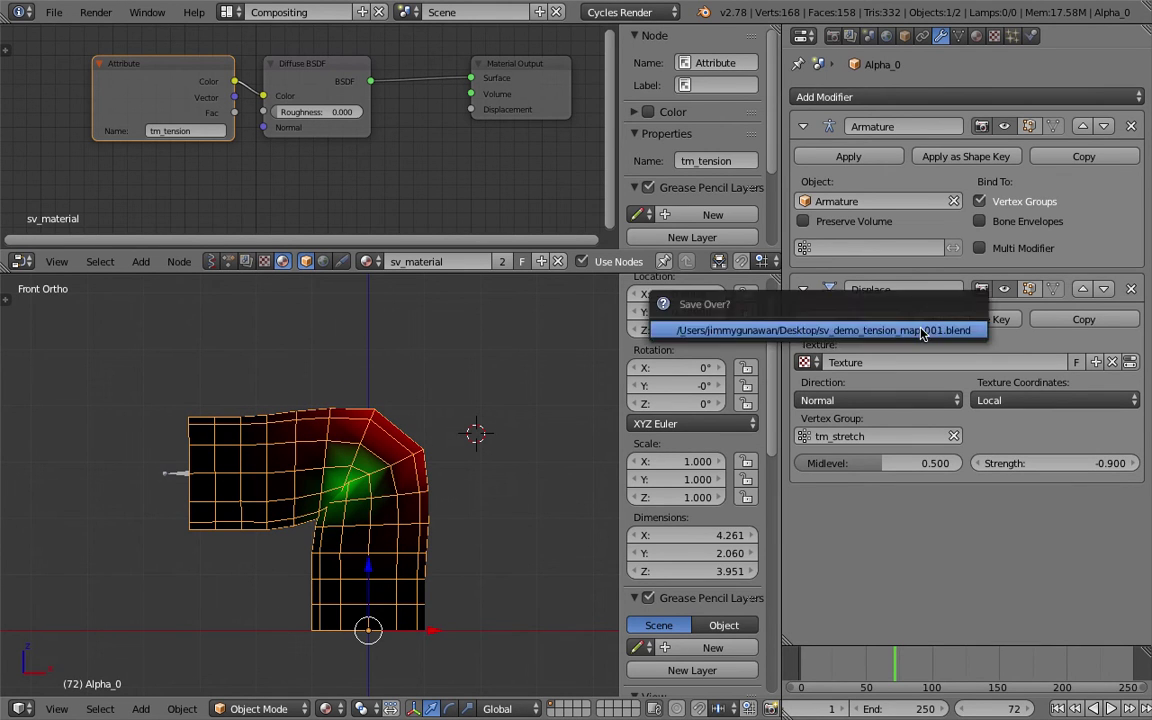
click(922, 330)
Add a Subdivision Surface modifier to the cylinder, placed above the Displace modifier, and save the file.
click(962, 97)
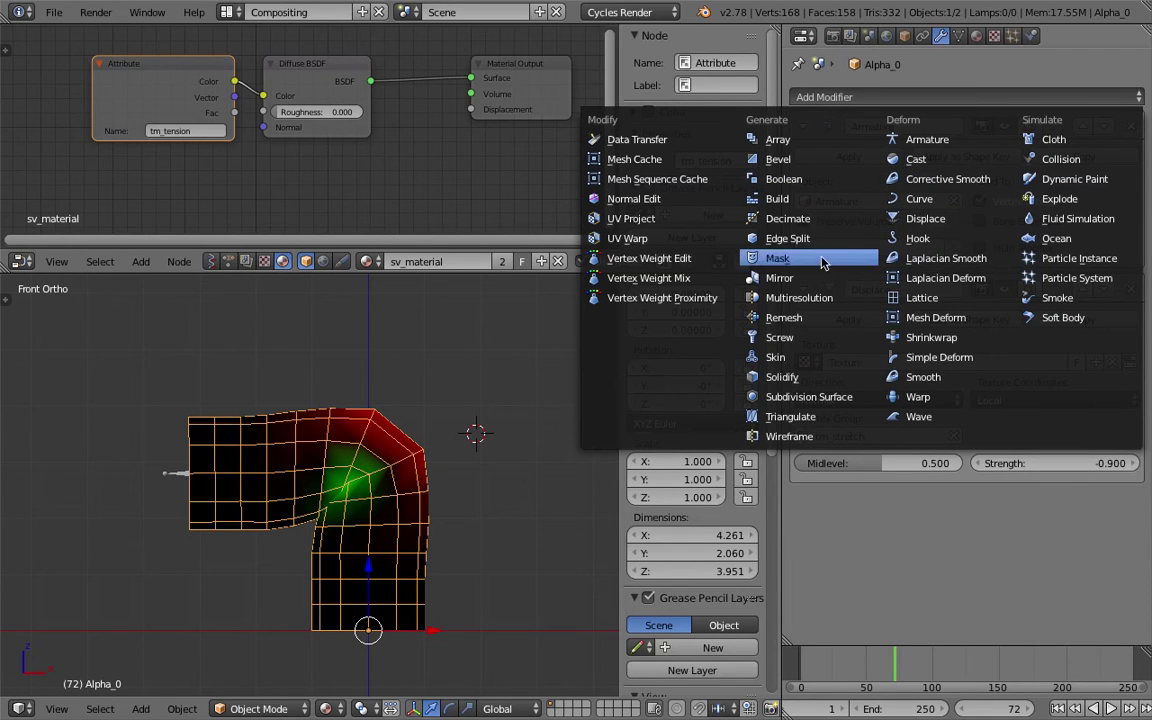
click(809, 397)
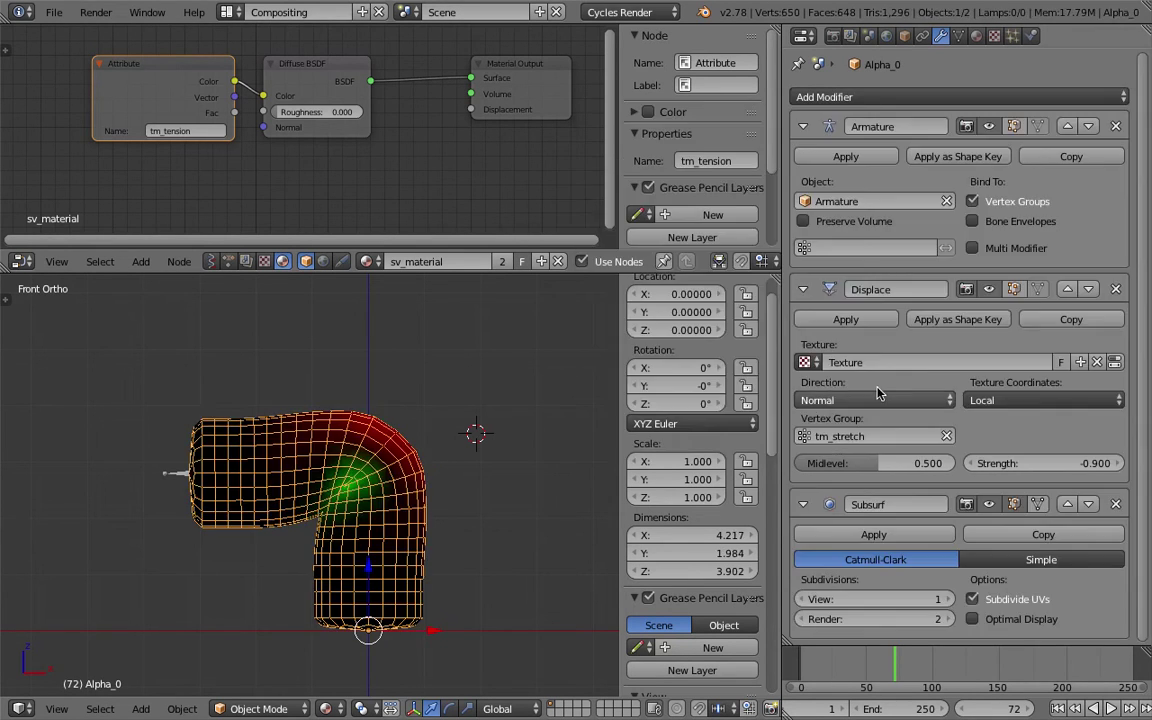
click(1067, 504)
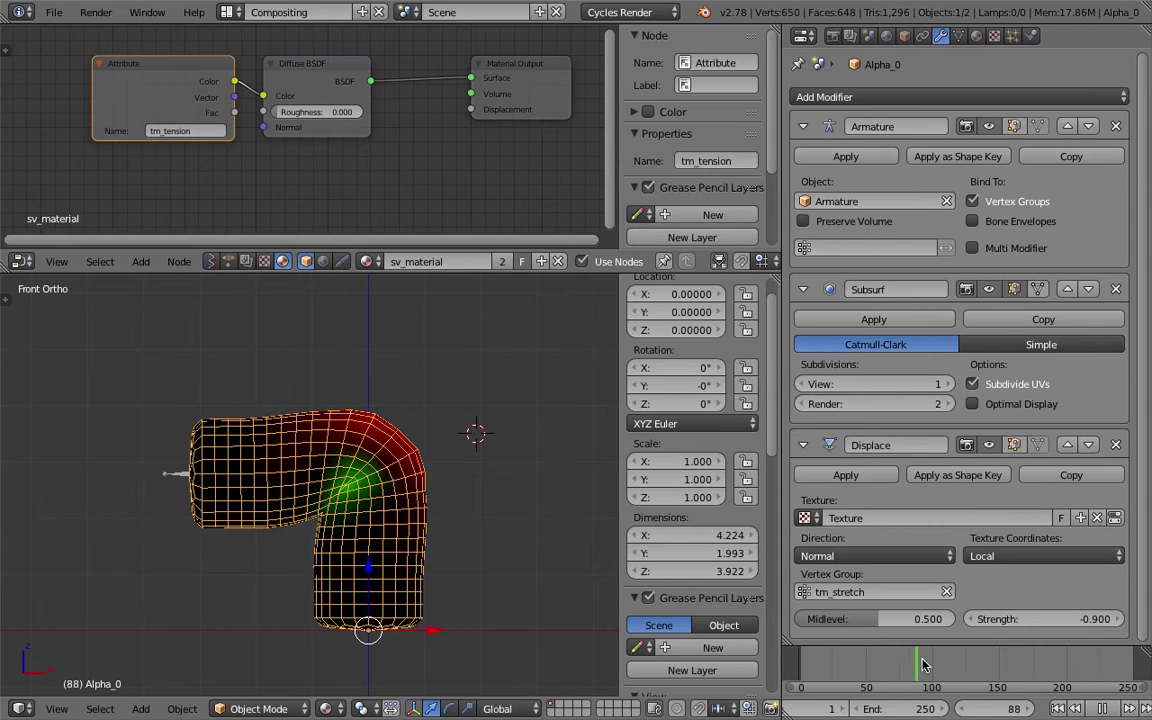
key(ctrl+s)
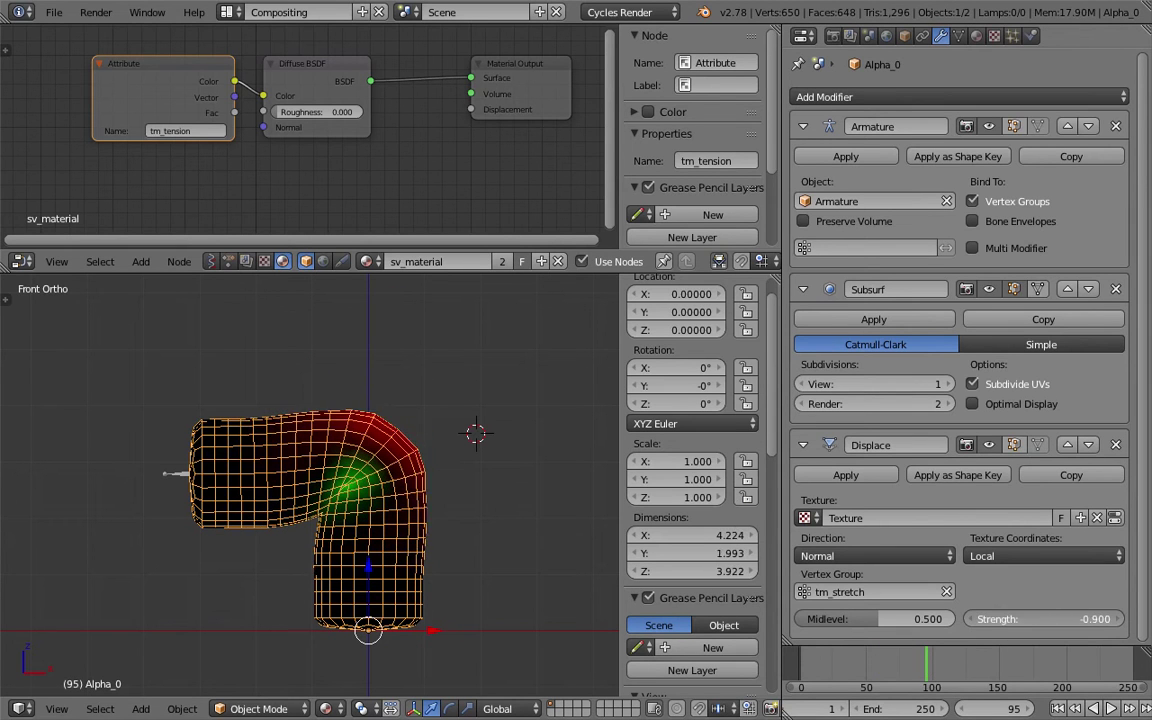
key(ctrl+s)
Set the Displace strength to -1.200, change its texture type to Clouds, and save the file.
click(1076, 614)
click(1115, 518)
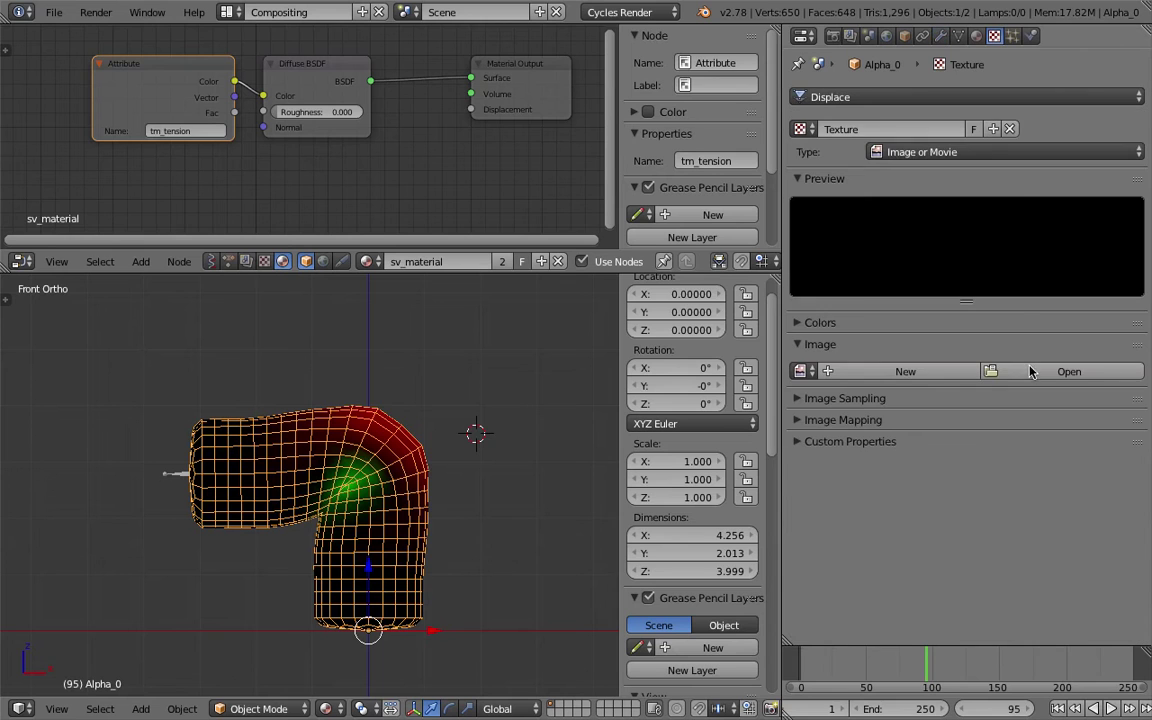
click(953, 153)
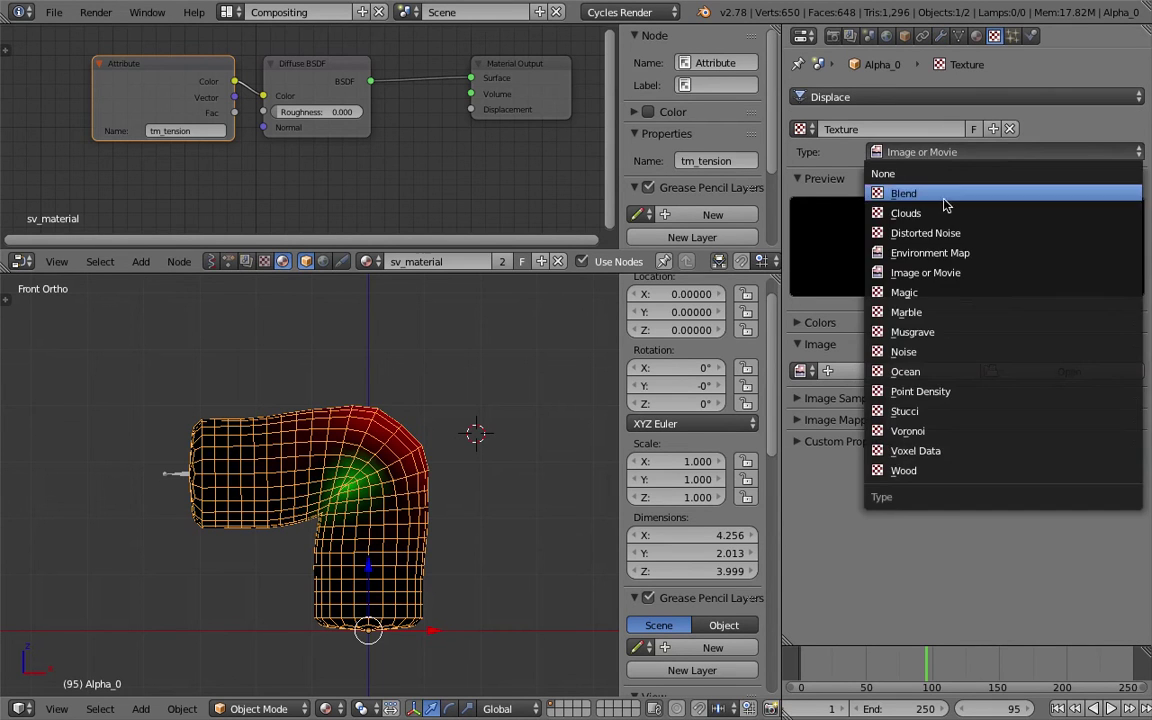
click(900, 214)
key(ctrl+s)
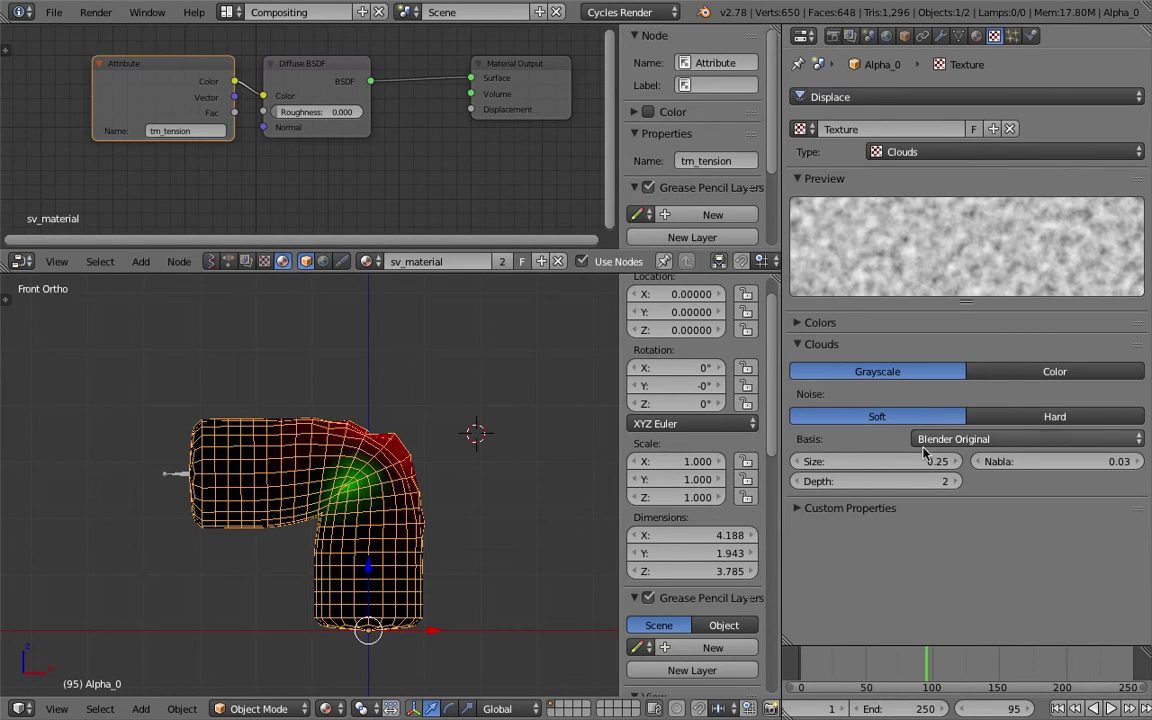
Try hard noise on the Clouds texture, return it to soft, and set its size to 0.15 before going back to the modifiers.
click(982, 420)
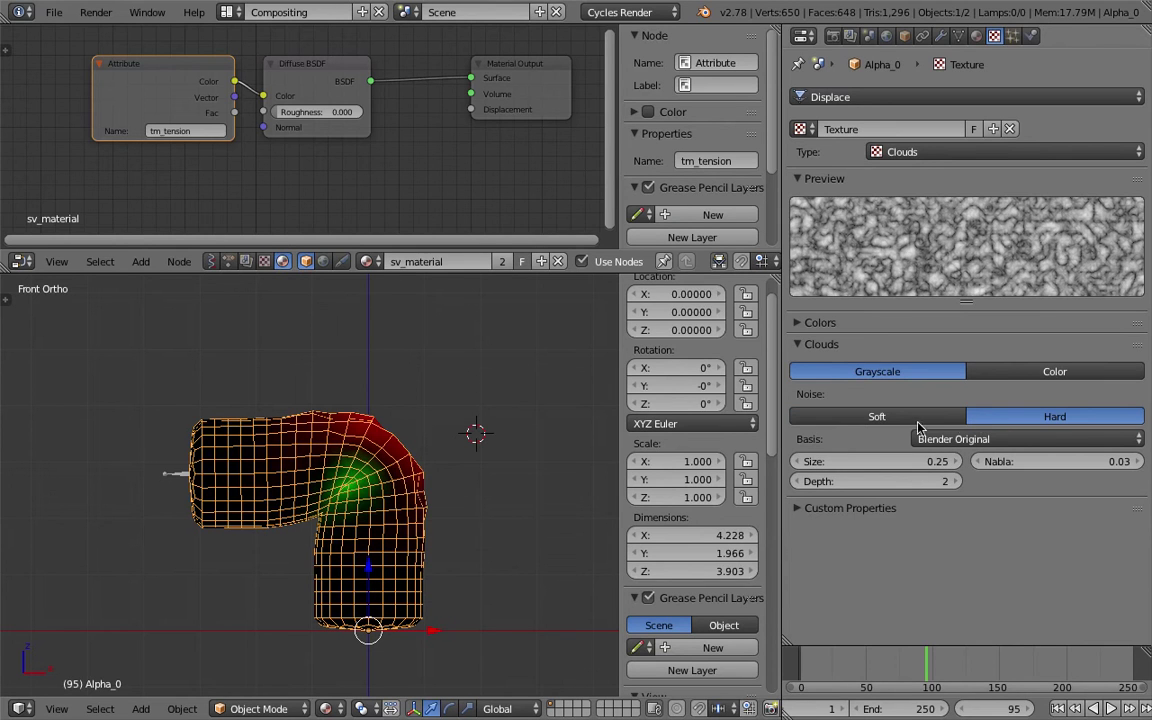
click(877, 416)
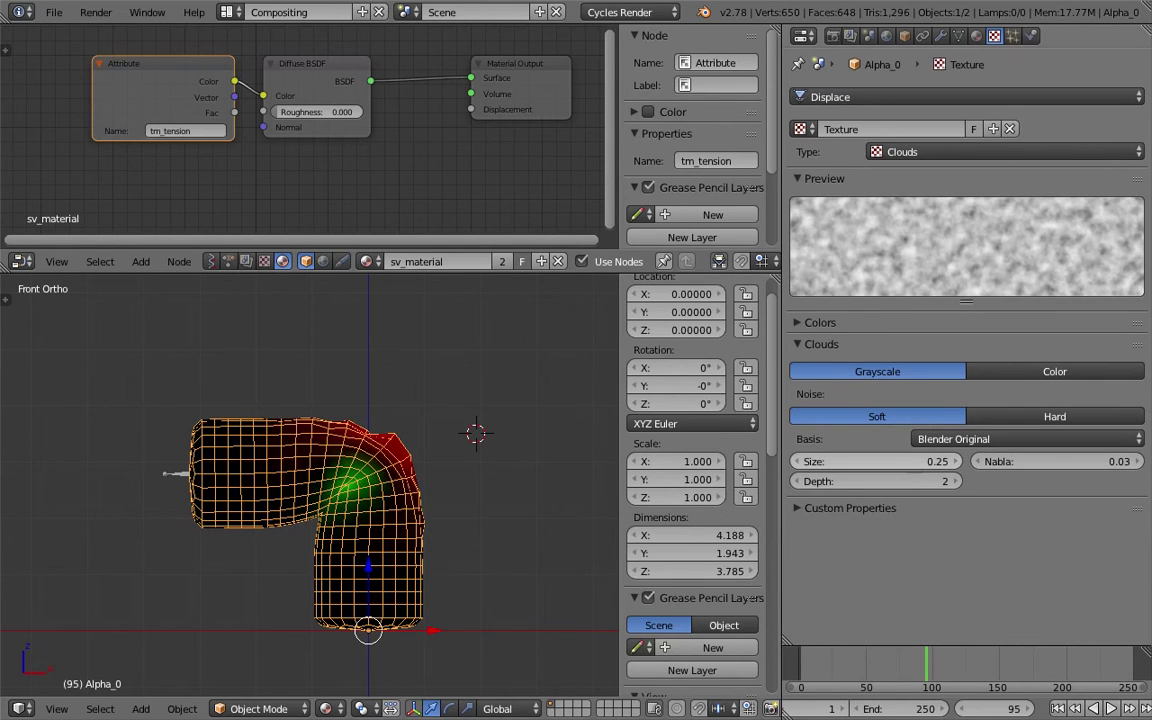
mouse_move(875, 461)
mouse_down()
mouse_move(976, 461)
mouse_move(870, 461)
mouse_up()
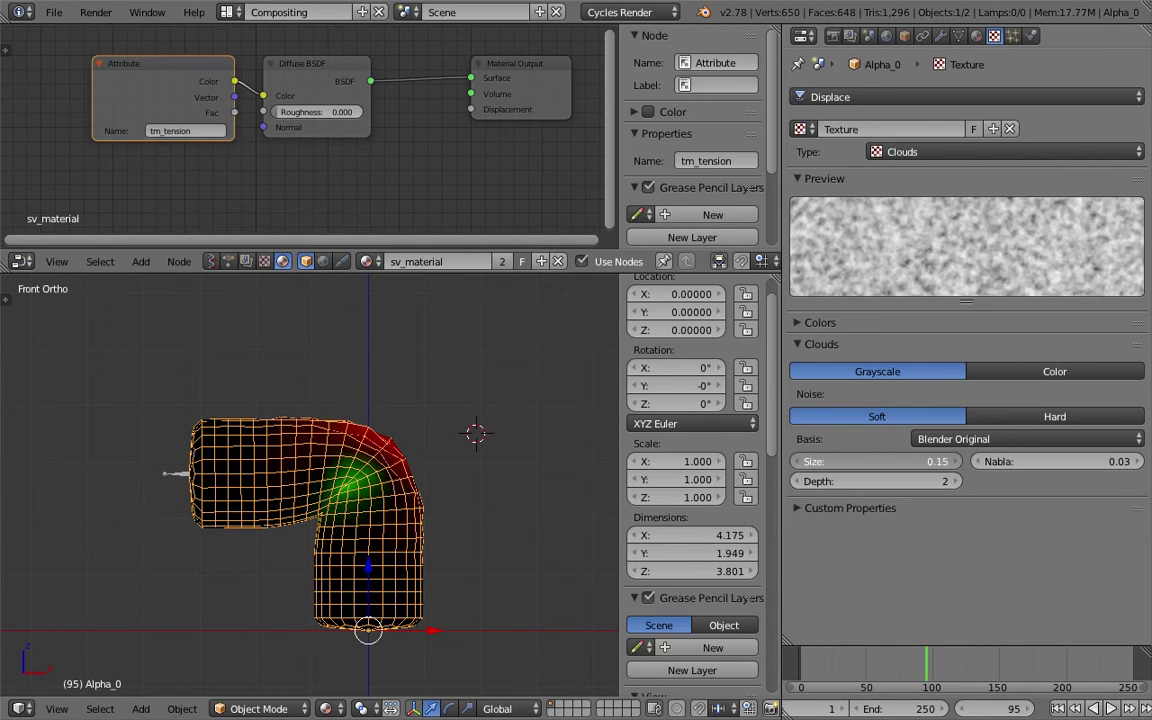
click(942, 36)
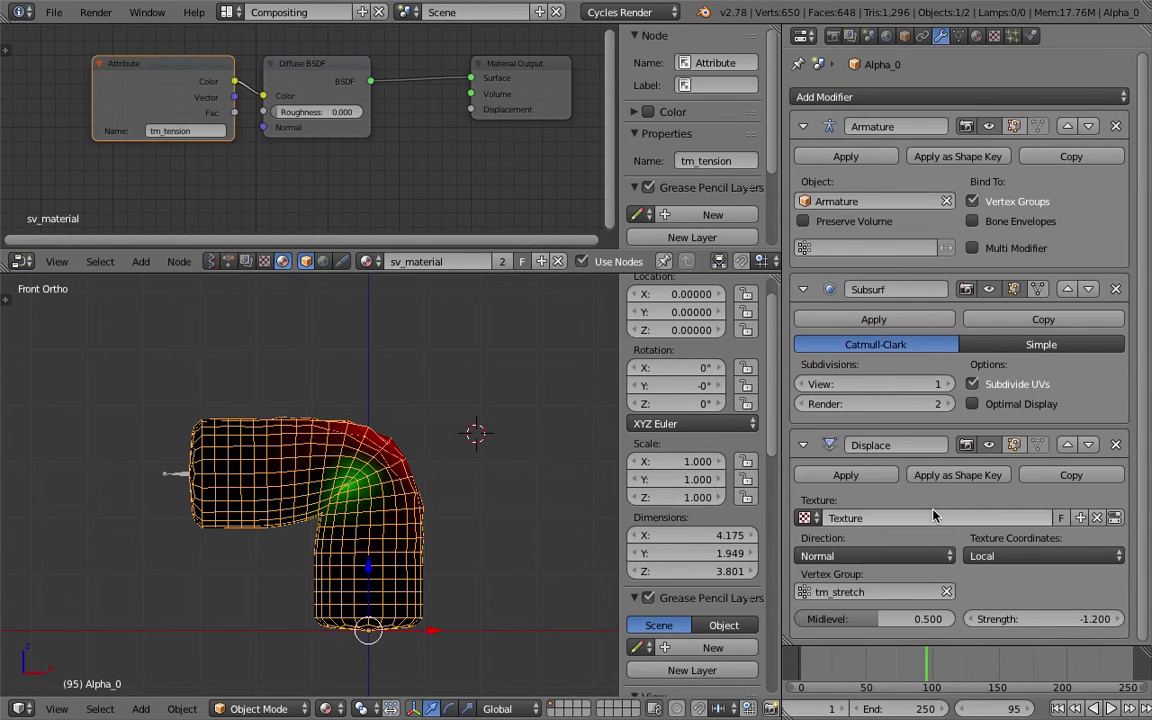
Set the Displace strength to -6.000 and scrub the animation to preview the spikes on the cylinder's bend.
drag(888, 667, 810, 657)
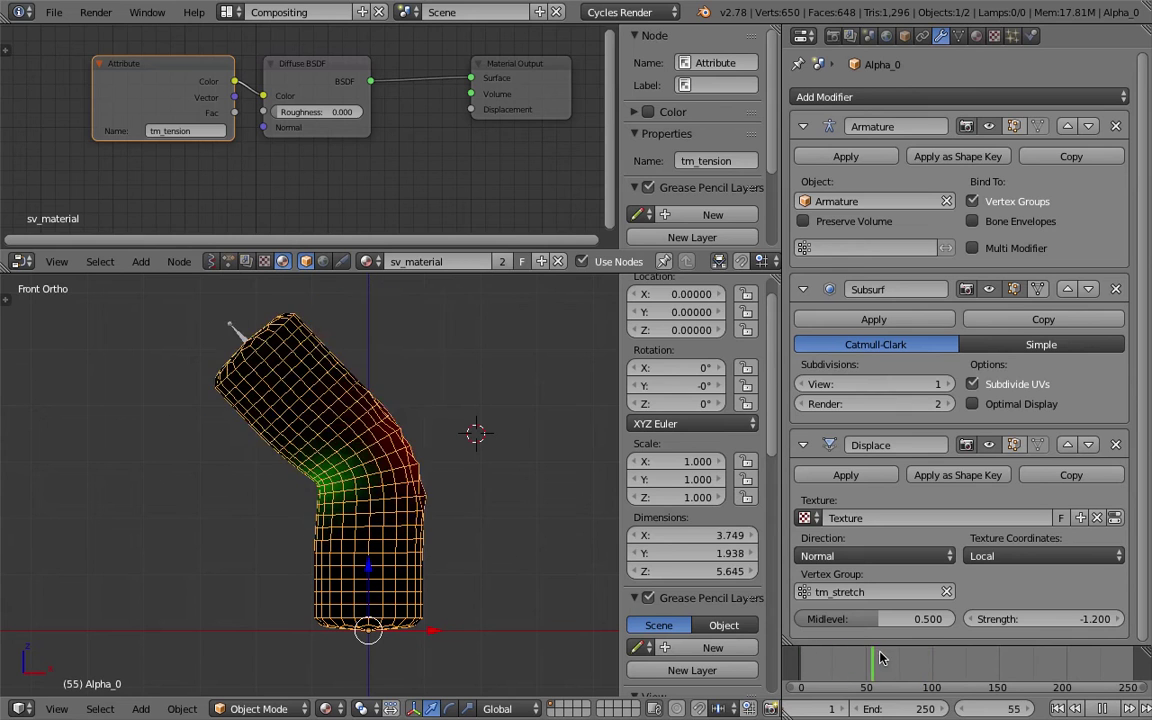
key(alt+a)
drag(1063, 619, 1000, 619)
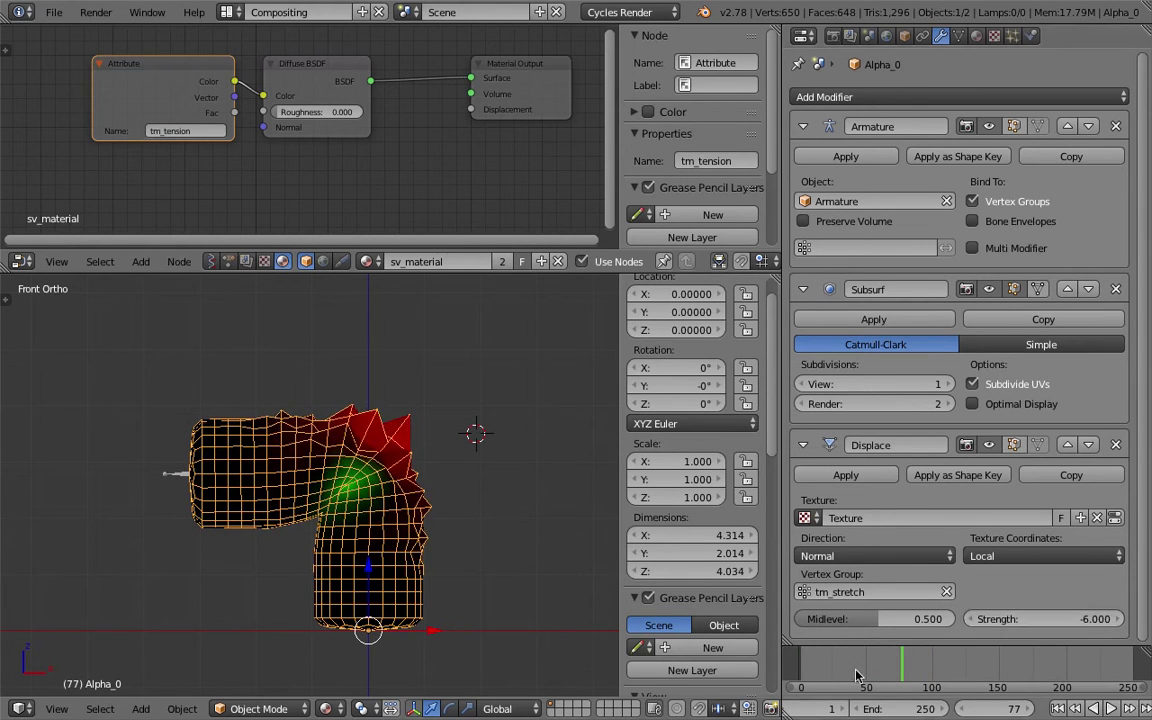
drag(848, 673, 909, 669)
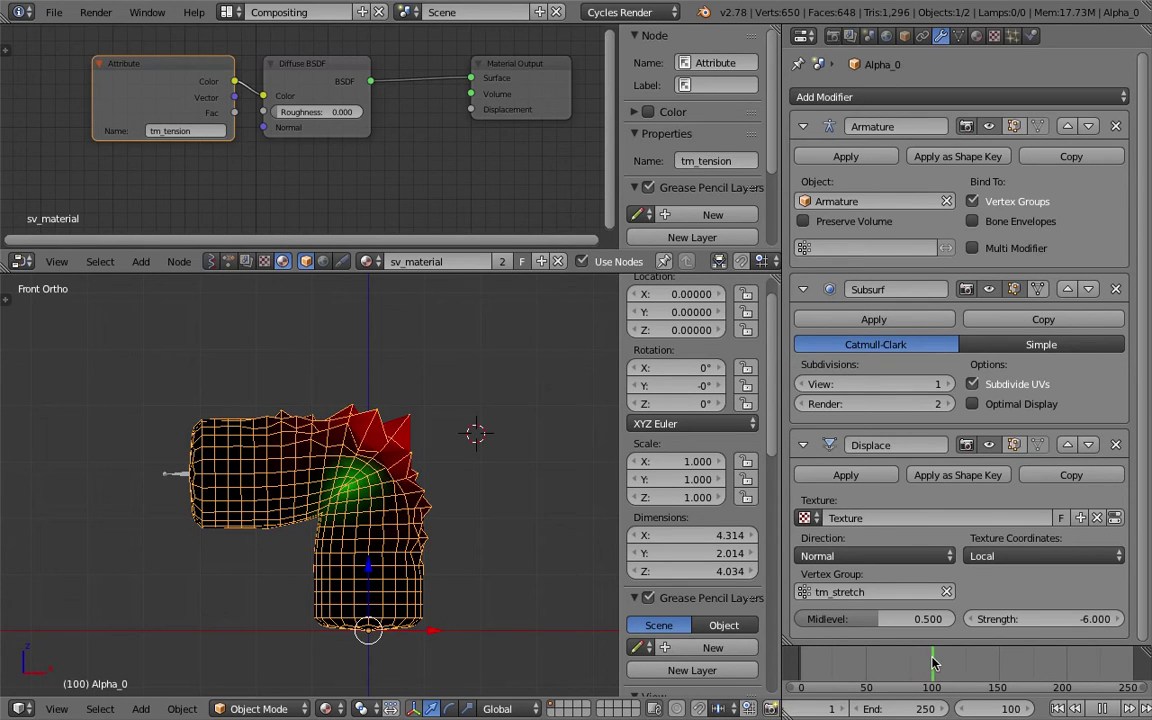
drag(932, 663, 878, 657)
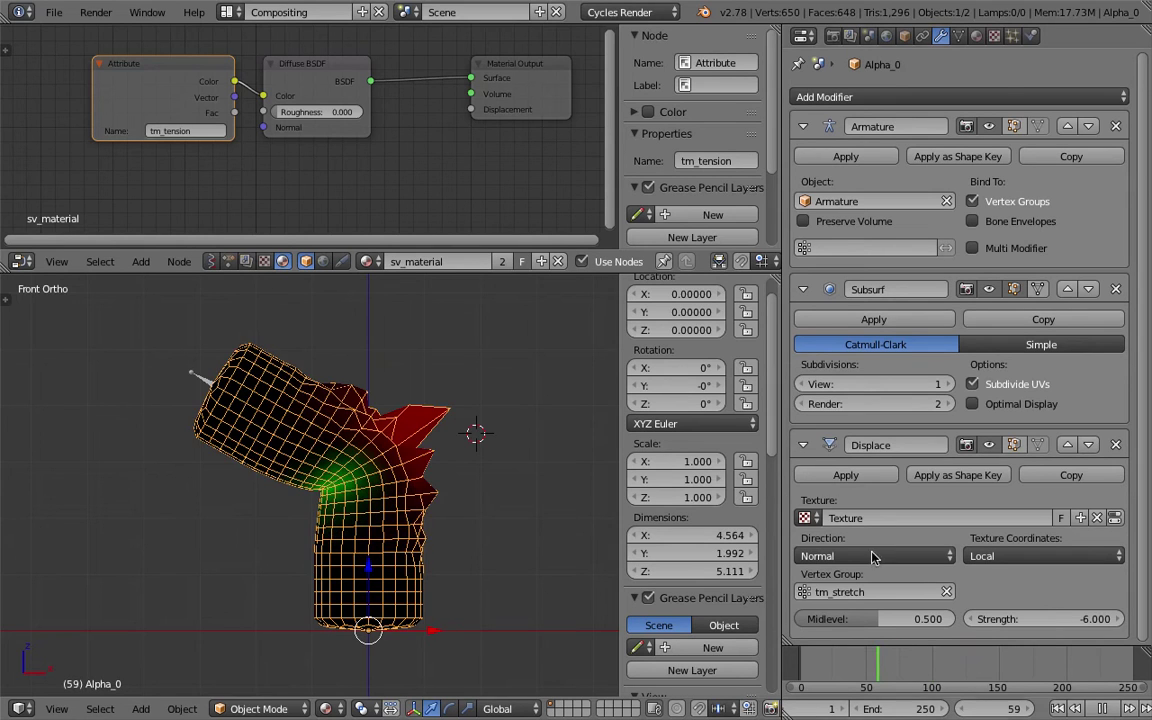
middle_drag(395, 428, 428, 468)
scroll(416, 466, up, 2)
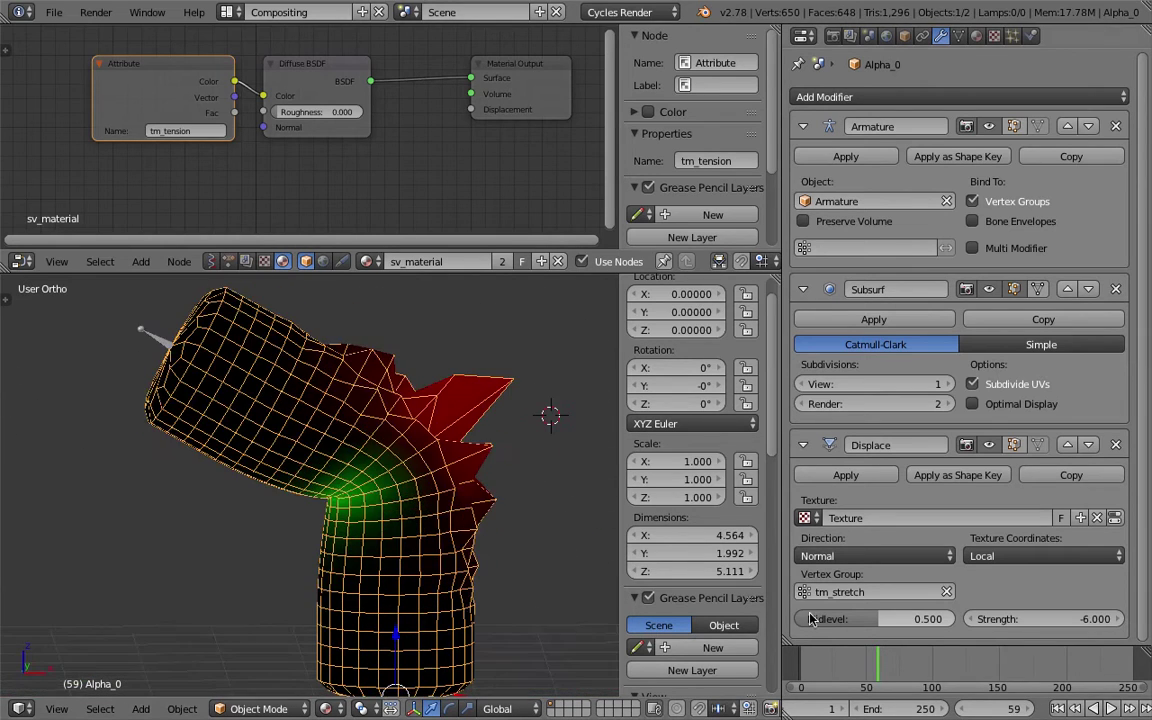
Play the bend animation, stop it at frame 82, and save the file over the existing one.
click(829, 662)
key(alt+a)
mouse_move(887, 675)
mouse_down()
mouse_move(904, 675)
mouse_move(861, 676)
mouse_move(908, 678)
mouse_up()
middle_drag(322, 462, 283, 484)
key(ctrl+s)
key(Return)
Examine the displaced spikes along the outer side of the cylinder's bend from several angles and distances.
scroll(349, 496, up, 2)
scroll(428, 434, down, 1)
mouse_move(428, 434)
middle_down()
mouse_move(406, 448)
mouse_move(411, 436)
middle_up()
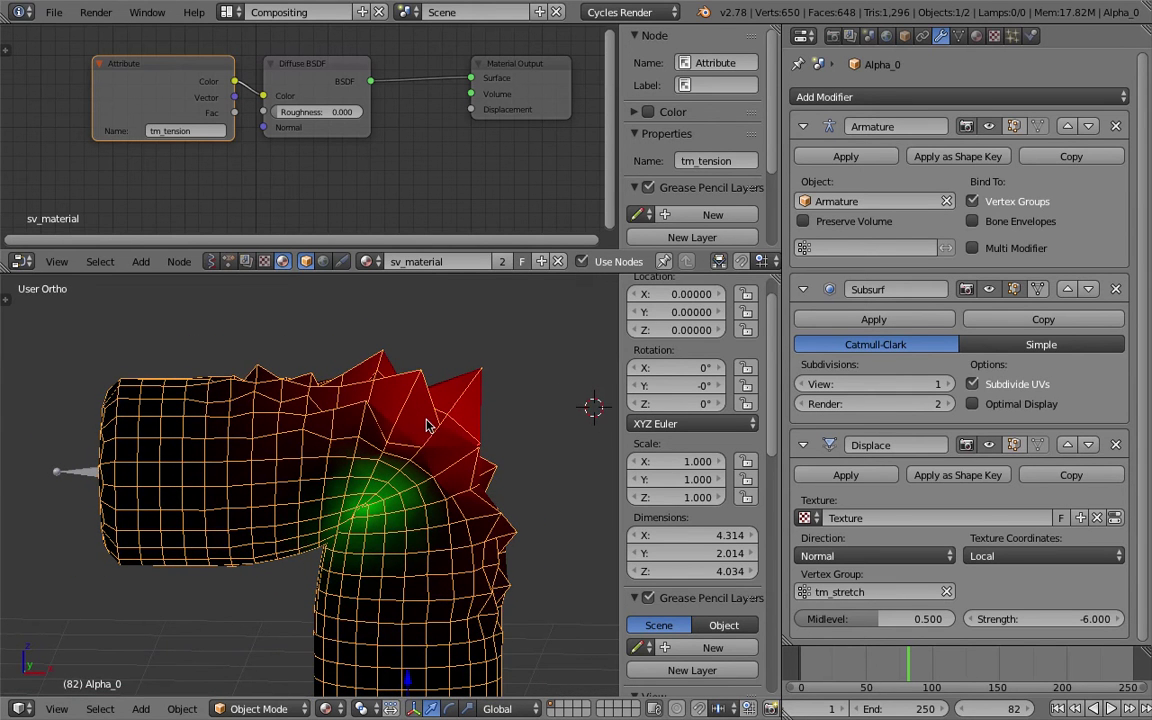
scroll(426, 425, down, 1)
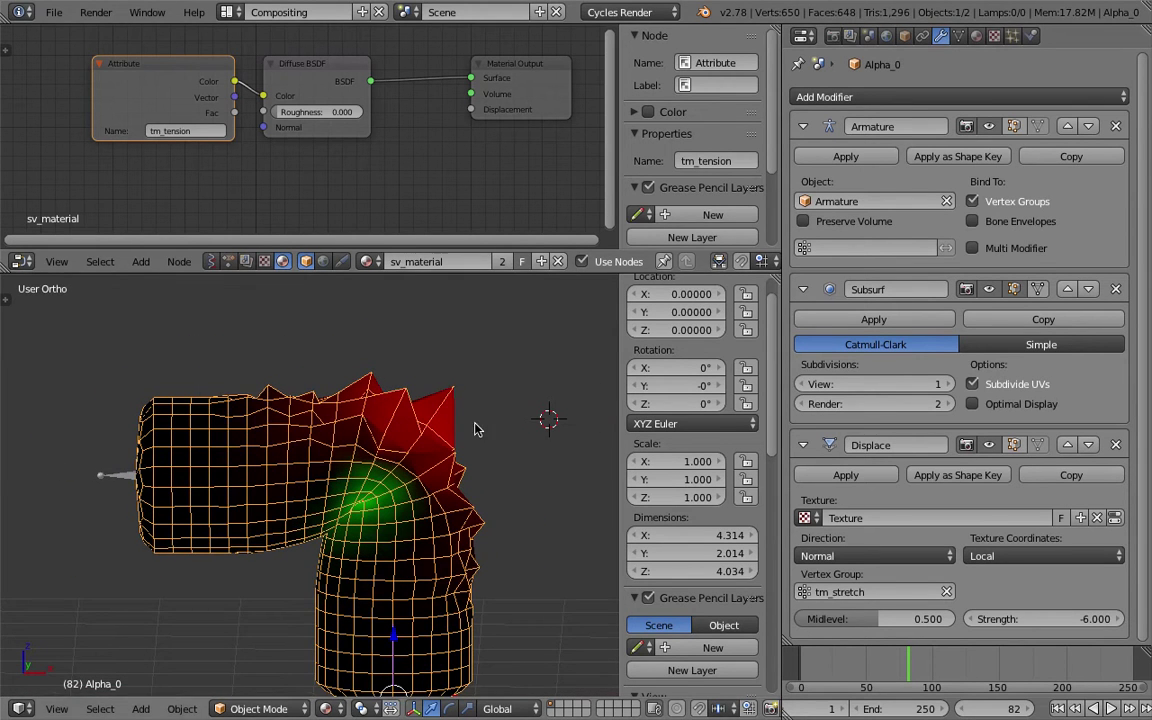
middle_drag(476, 424, 490, 420)
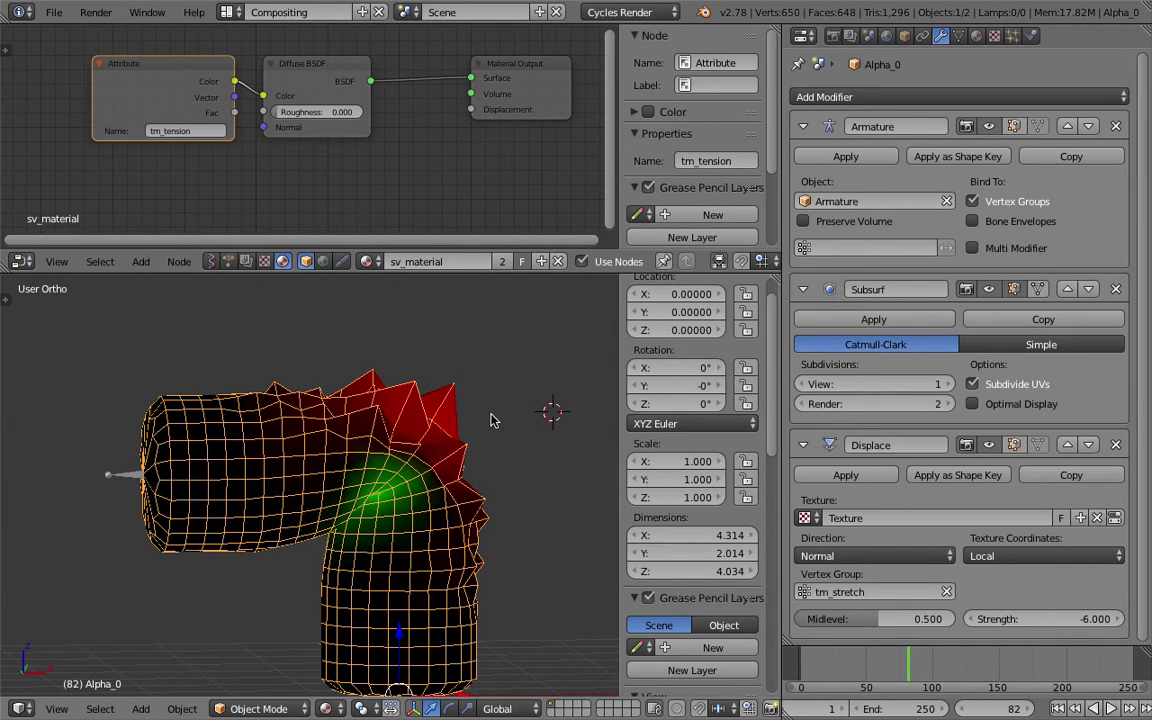
scroll(300, 400, up, 1)
middle_drag(350, 417, 302, 416)
scroll(459, 402, down, 4)
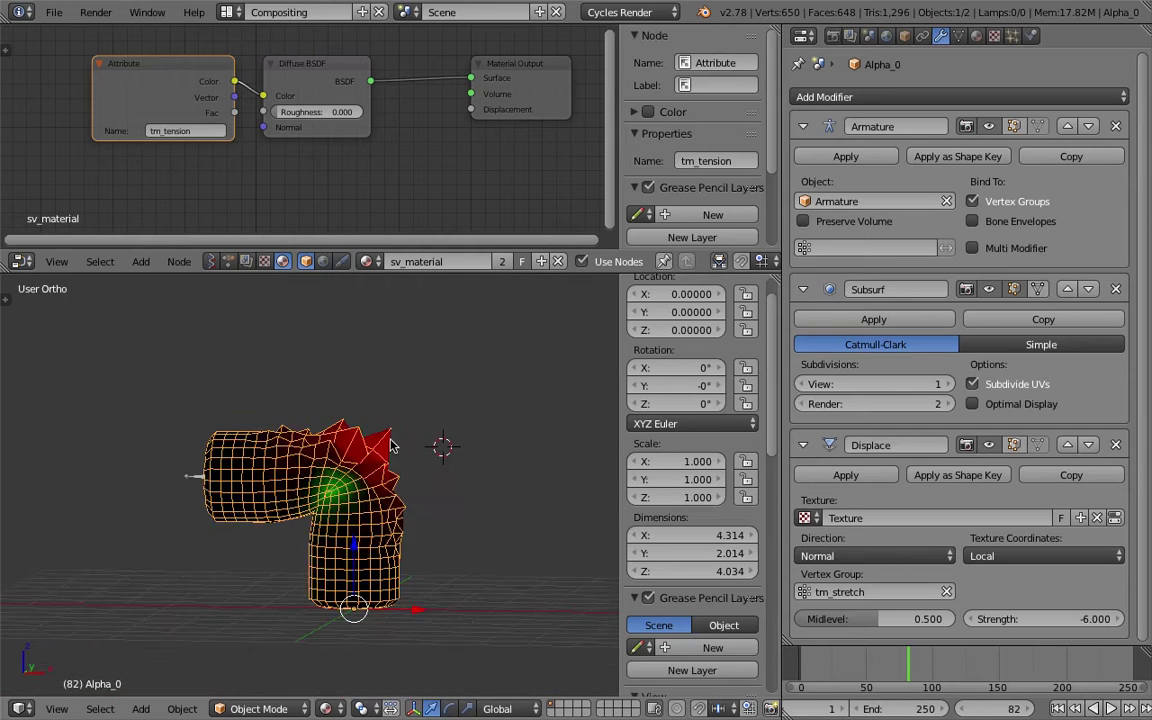
scroll(330, 456, up, 3)
mouse_move(391, 441)
middle_down()
mouse_move(330, 456)
mouse_move(229, 449)
mouse_move(406, 453)
middle_up()
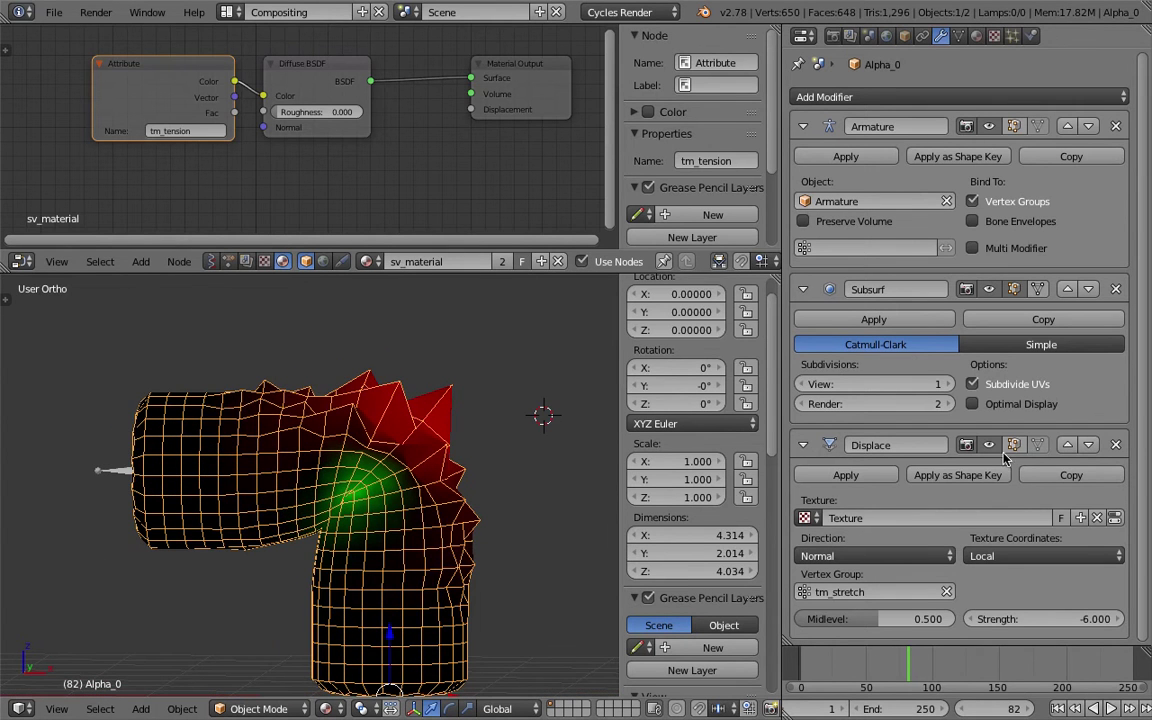
Remove the Displace and Subsurf modifiers from the cylinder and save the scene as sv_demo_tension_map_002.blend.
click(1116, 451)
click(1129, 289)
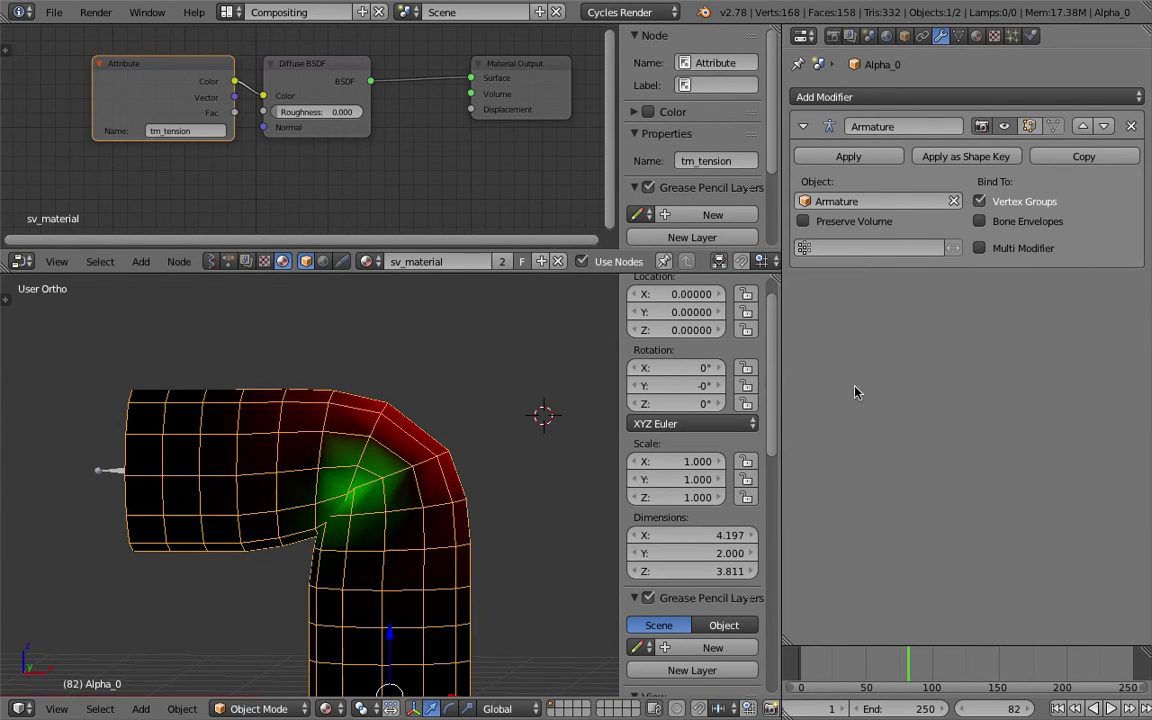
middle_drag(540, 412, 506, 506)
click(53, 13)
click(62, 152)
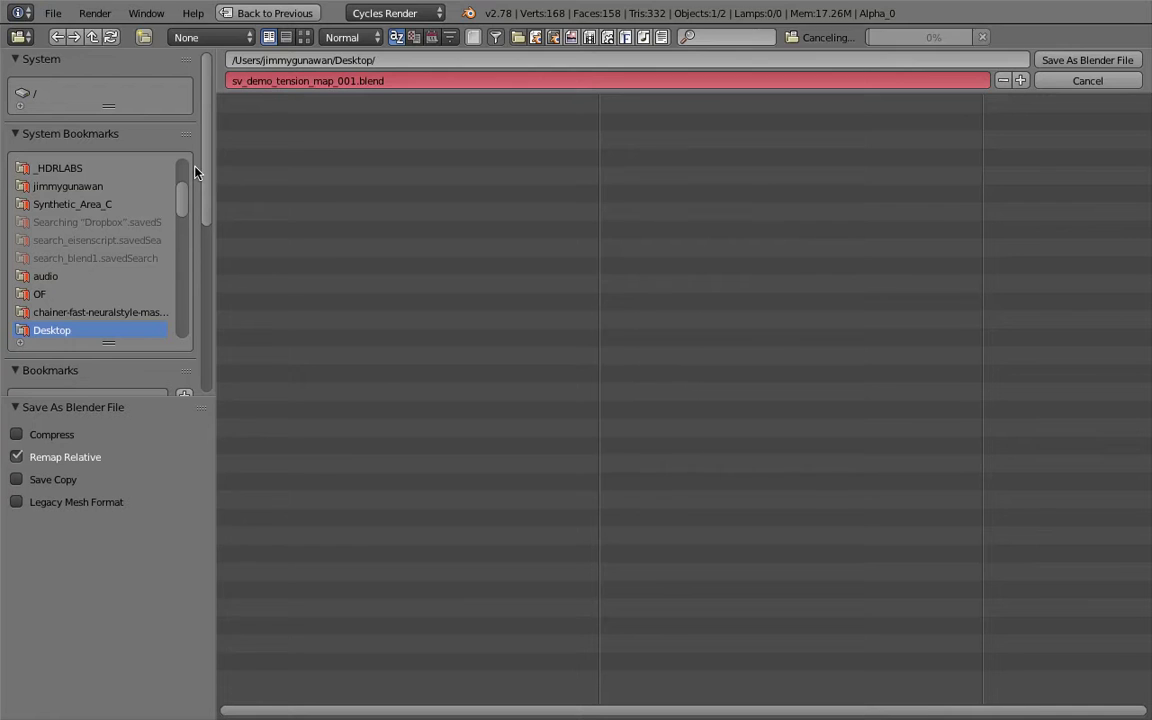
click(1021, 81)
click(1087, 60)
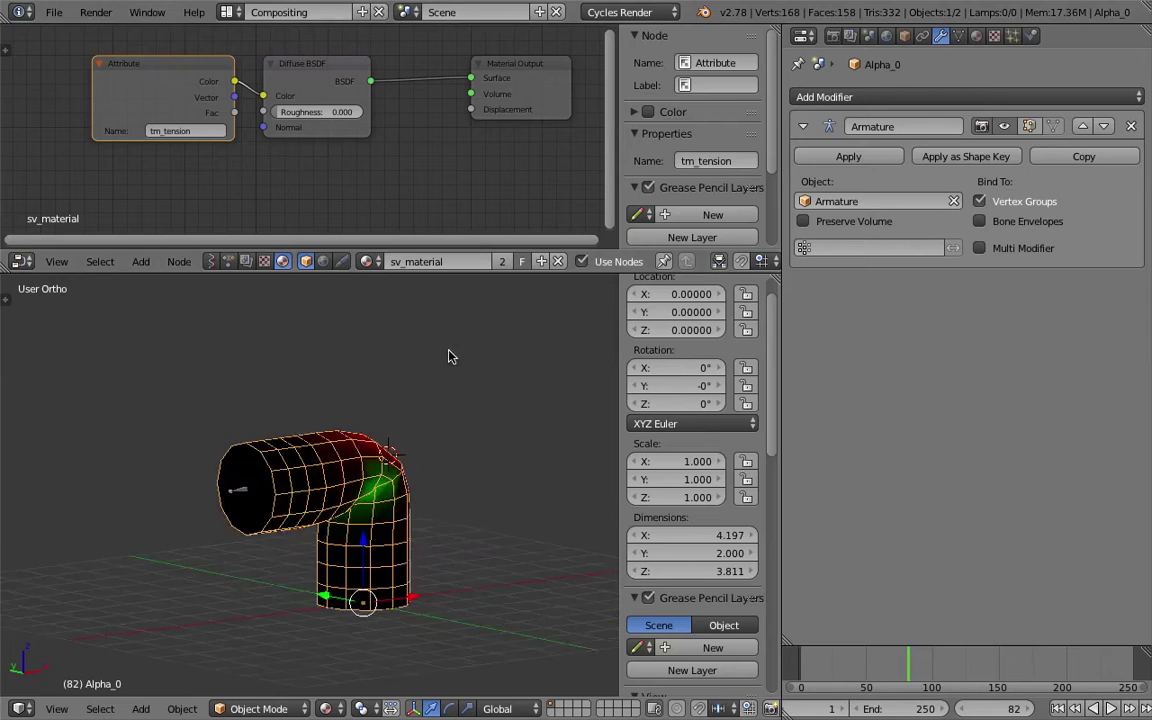
Hide the node editor's sidebar, create a new Sverchok node tree, and make the node editor taller.
key(n)
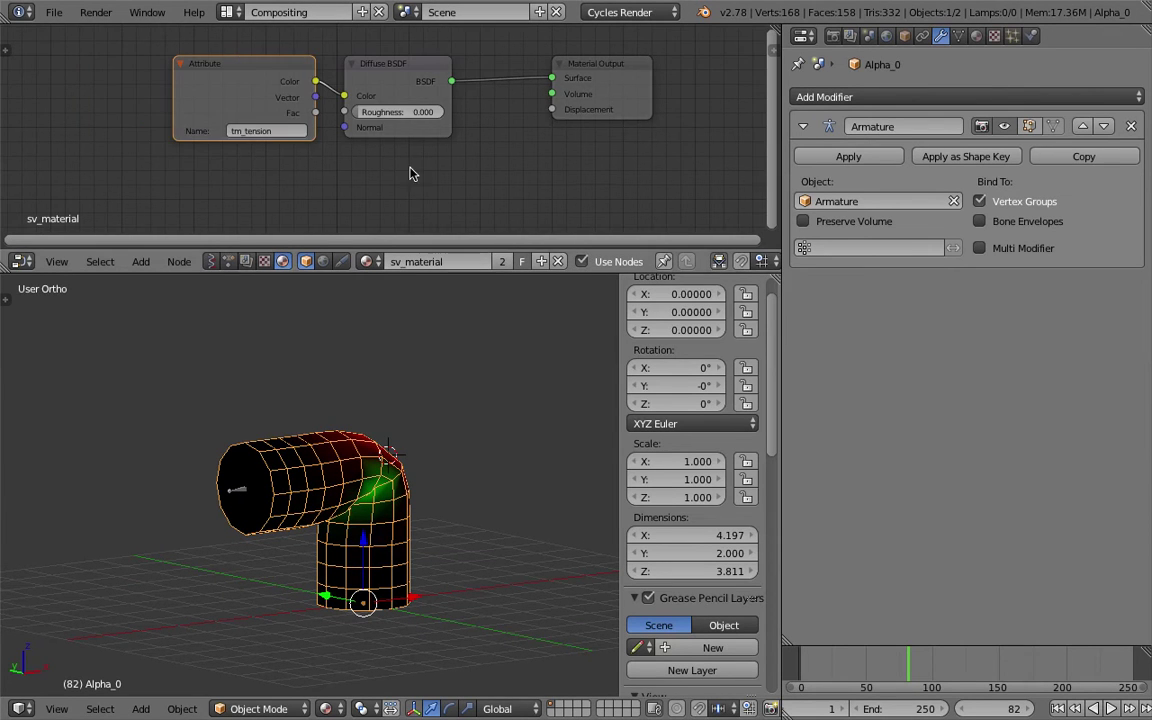
click(212, 261)
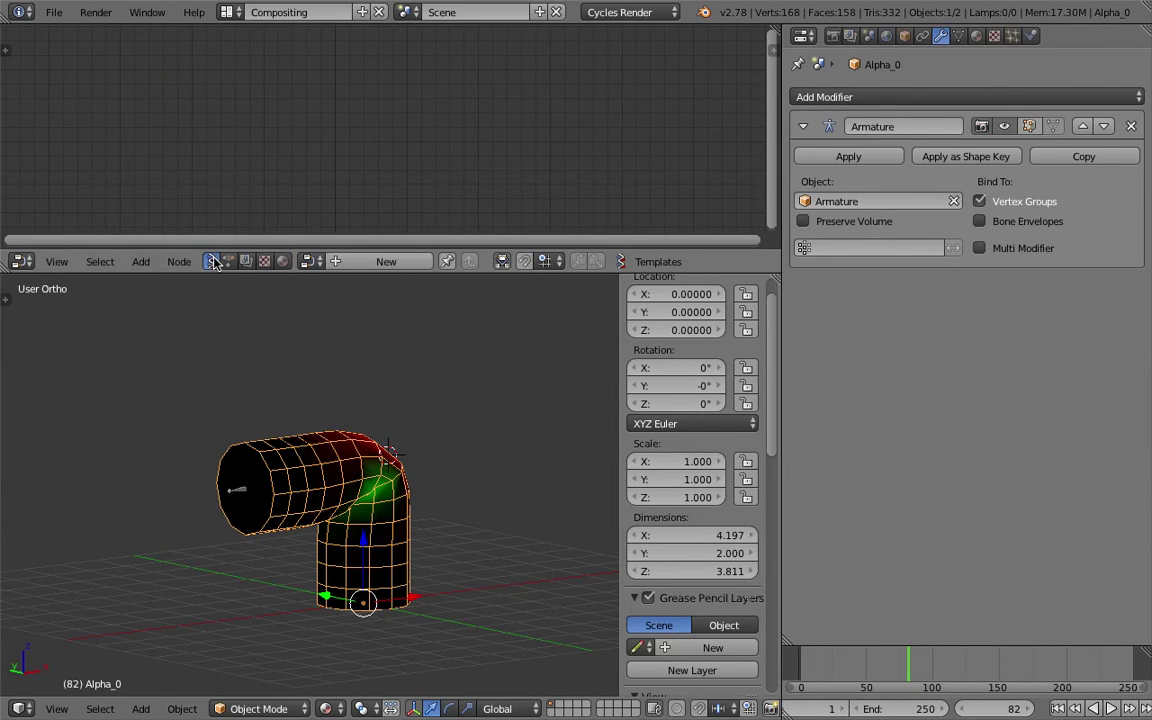
click(380, 261)
drag(333, 250, 325, 376)
Add a Vertex group weights node to the Sverchok tree and save over sv_demo_tension_map_002.blend.
key(shift+a)
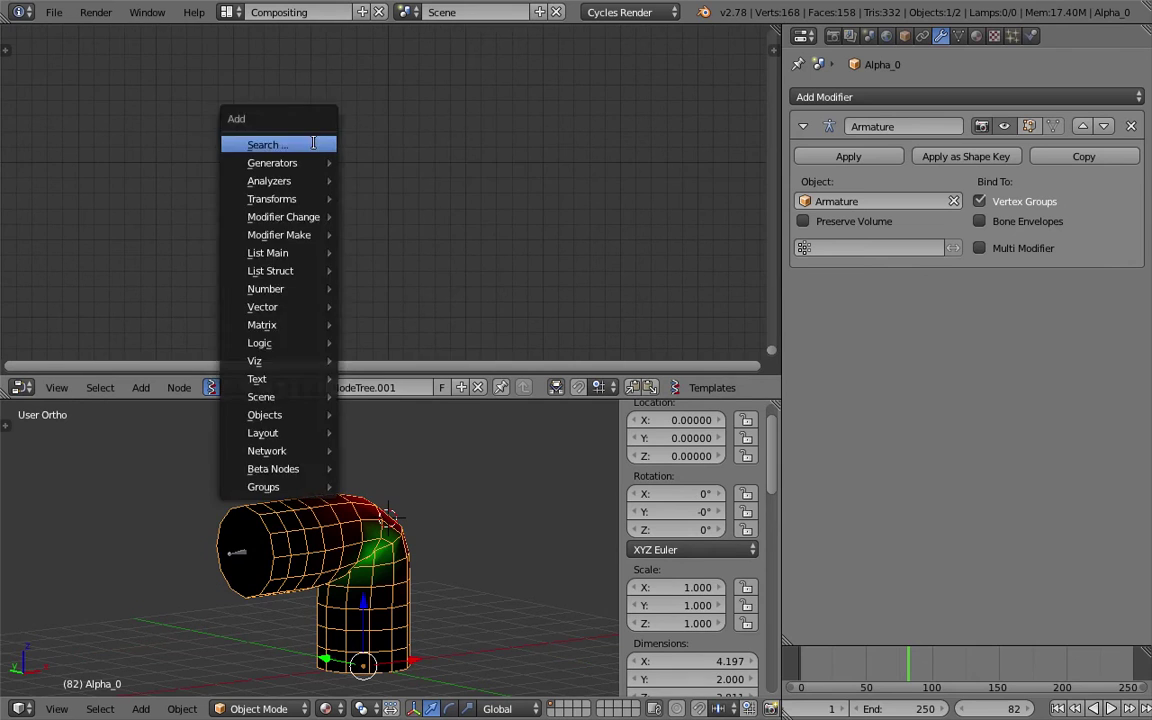
click(312, 143)
text(vertex)
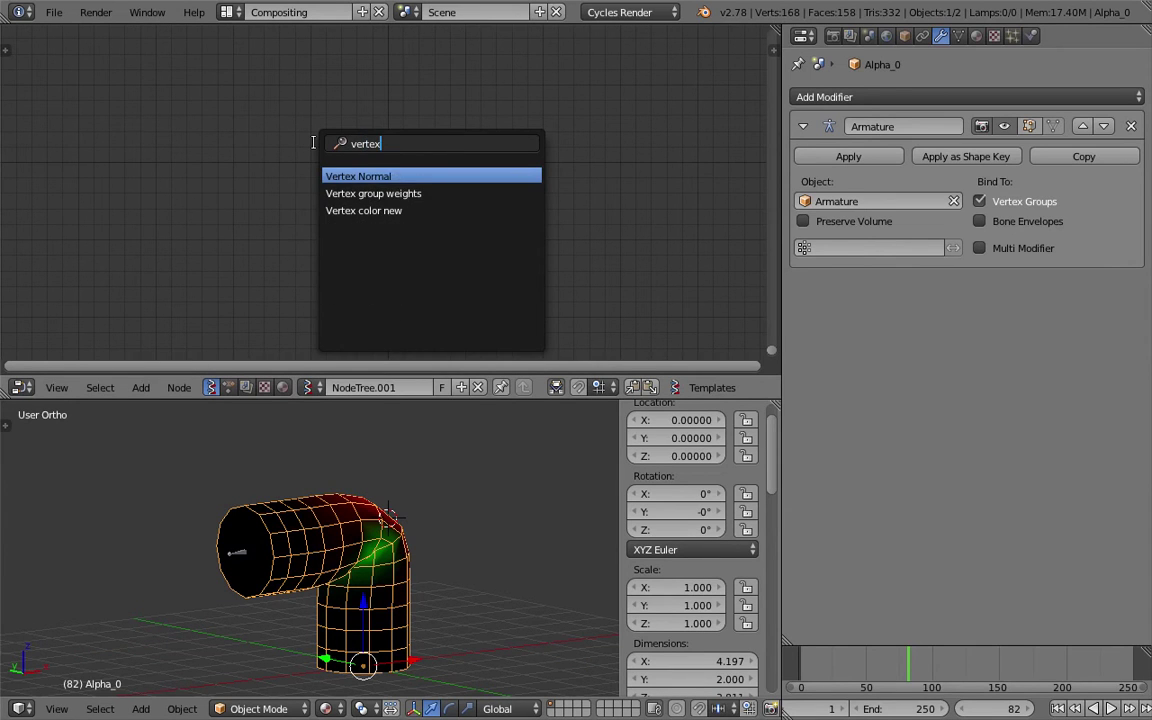
key(Down)
key(Return)
click(340, 175)
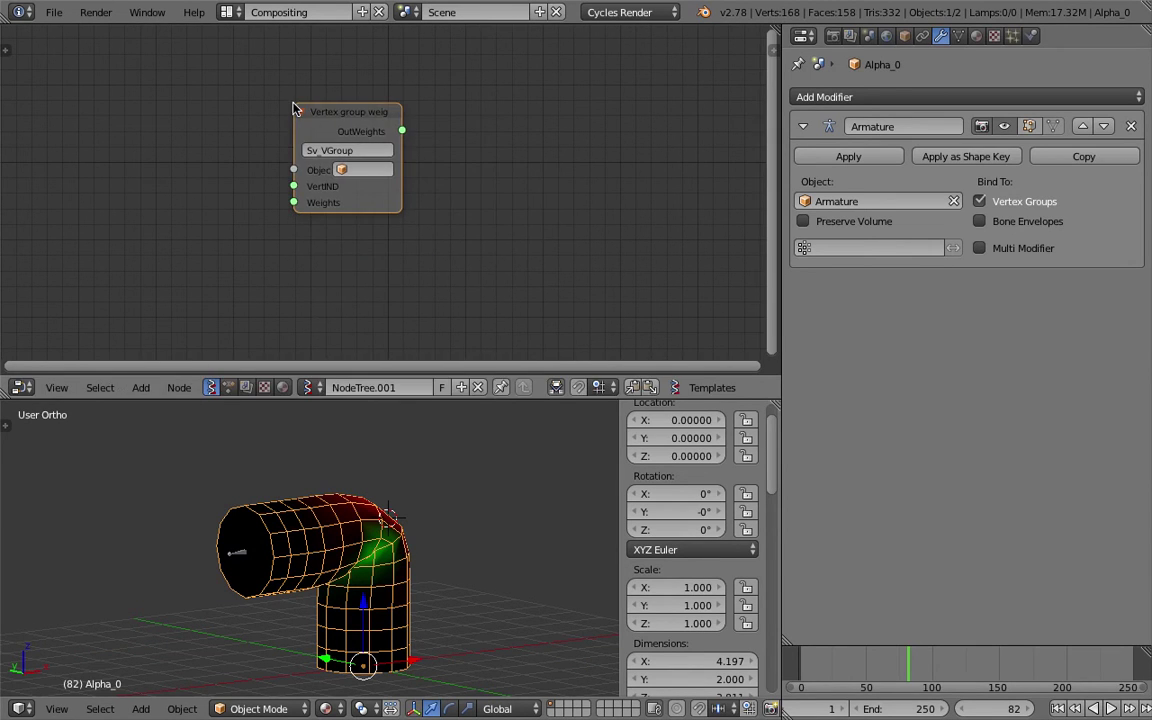
middle_drag(318, 525, 302, 486)
scroll(302, 486, up, 1)
key(ctrl+s)
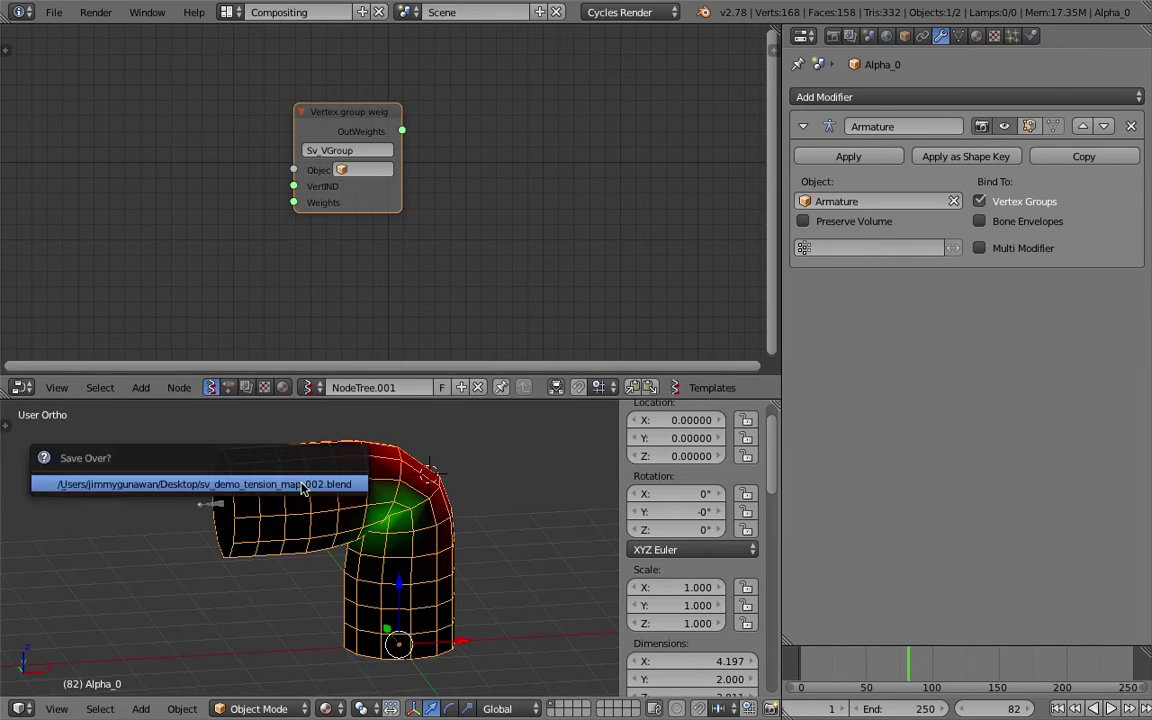
click(302, 486)
Set the Vertex group weights node's object to Alpha_0 and widen the node.
click(355, 171)
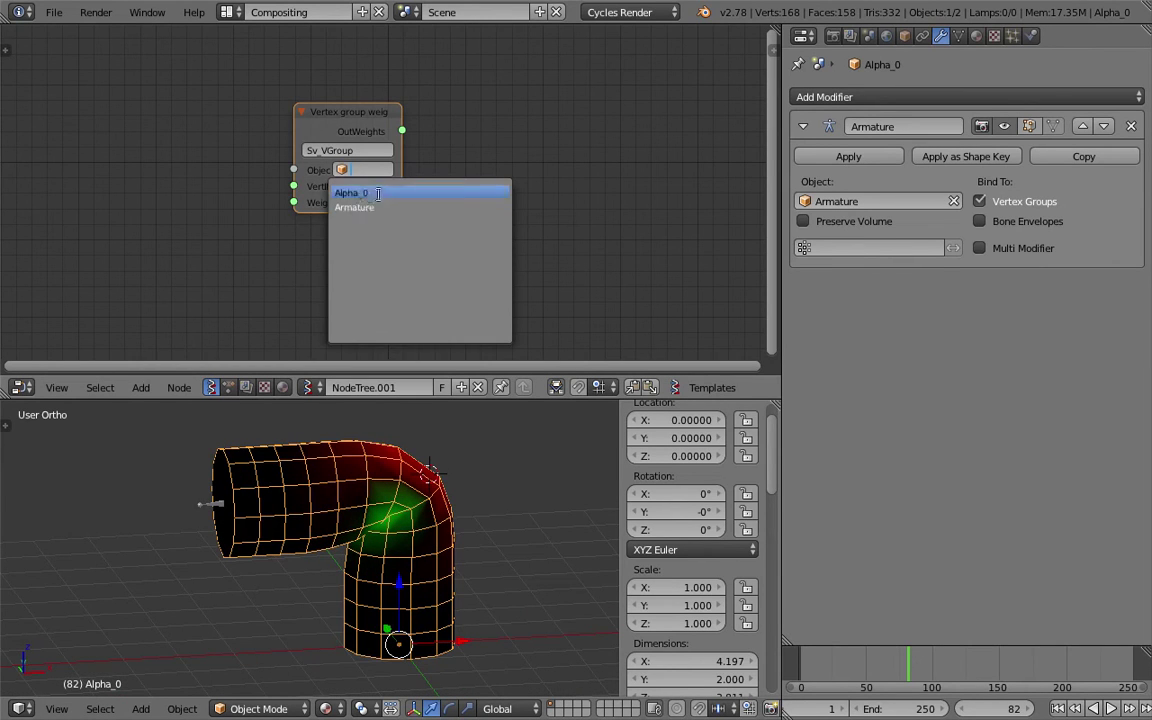
click(365, 193)
drag(402, 191, 421, 193)
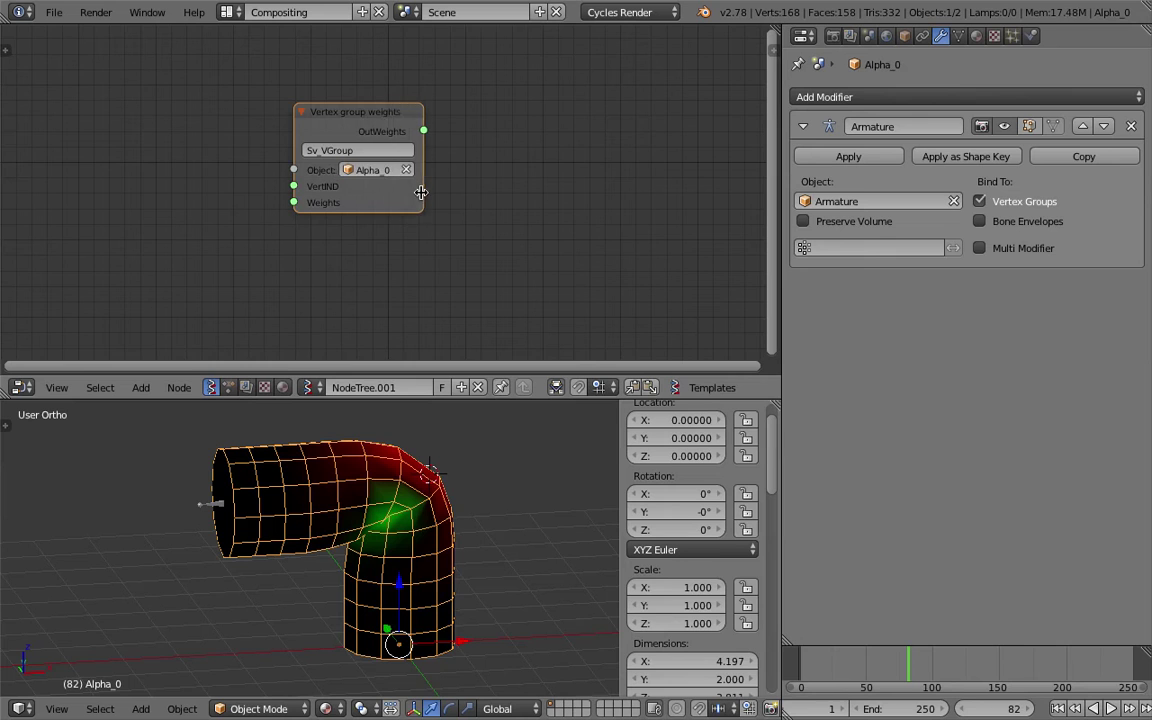
scroll(398, 163, up, 2)
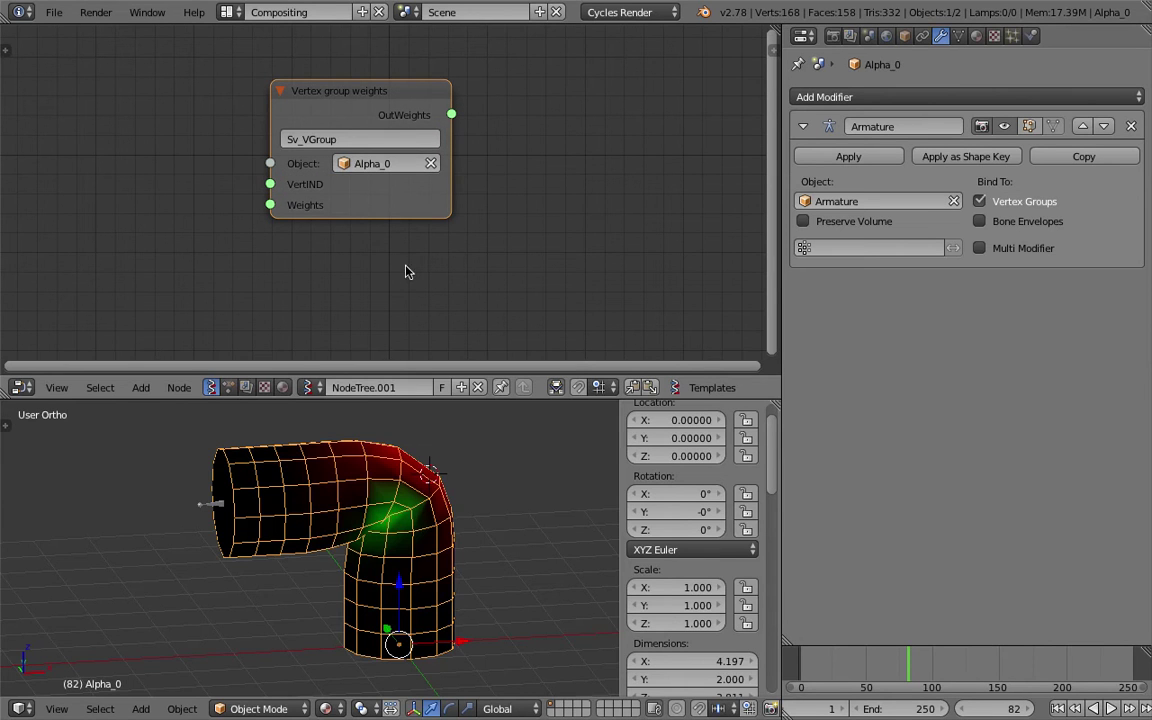
middle_drag(431, 460, 402, 439)
scroll(344, 228, up, 2)
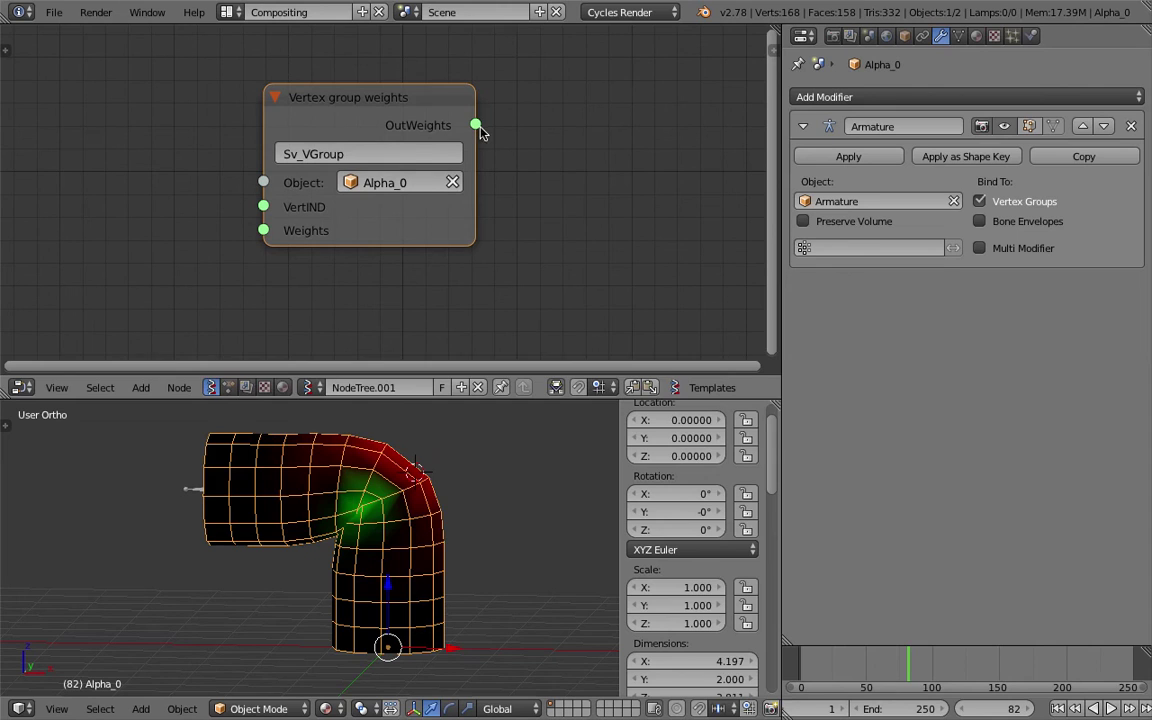
Add a Stethoscope MK2 node and connect the Vertex group weights node's OutWeights output to its Data input.
drag(259, 209, 205, 202)
drag(476, 125, 286, 158)
scroll(541, 124, down, 1)
middle_drag(600, 120, 563, 110)
key(shift+a)
click(562, 110)
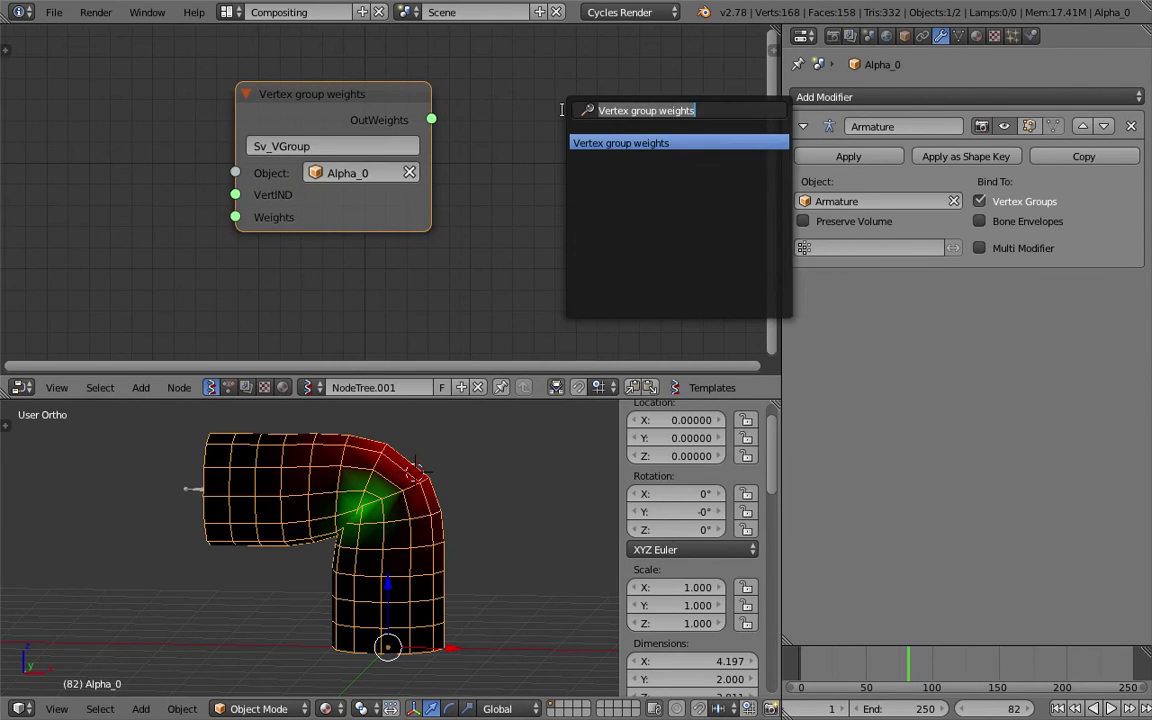
text(ste)
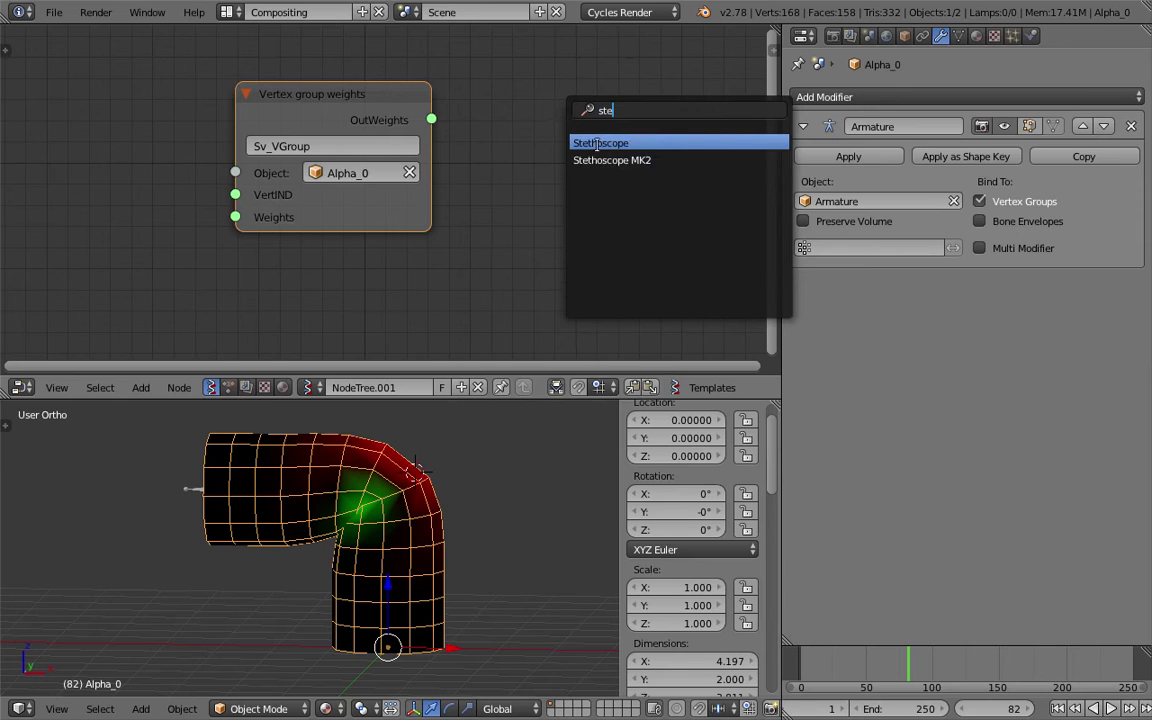
click(600, 160)
click(590, 110)
drag(431, 119, 506, 252)
middle_drag(506, 252, 451, 245)
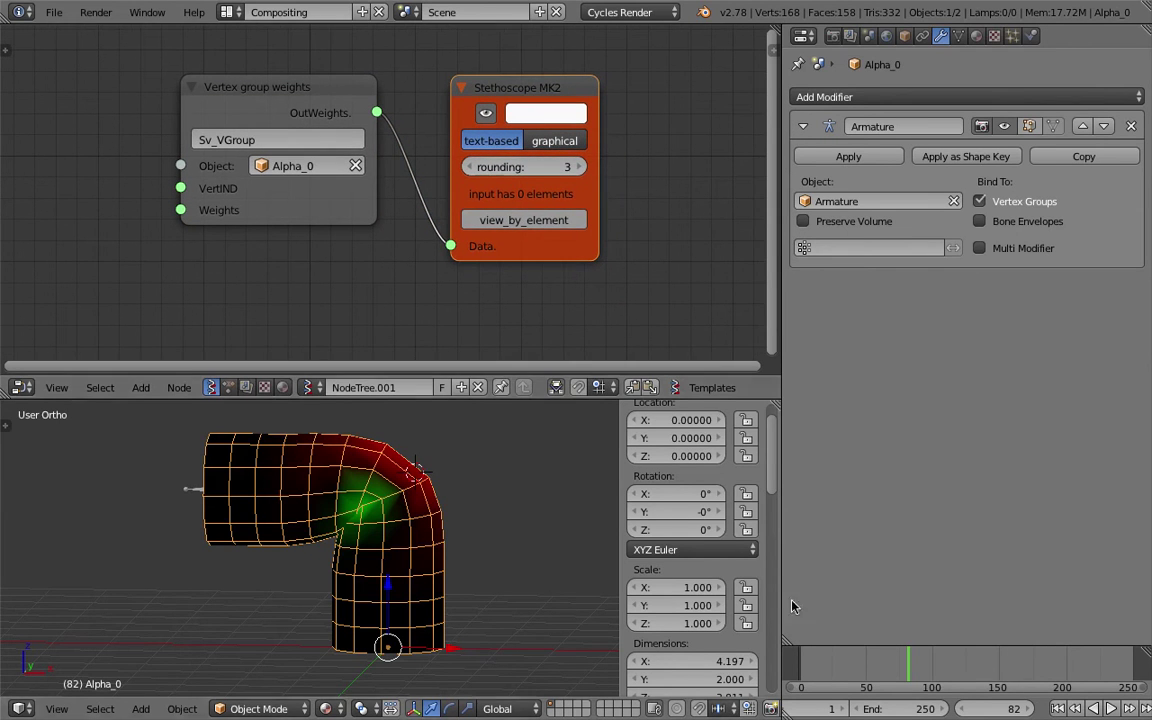
Move the animation to frame 63 and set the Vertex group weights node's group name to tm_stretch.
click(852, 673)
key(alt+a)
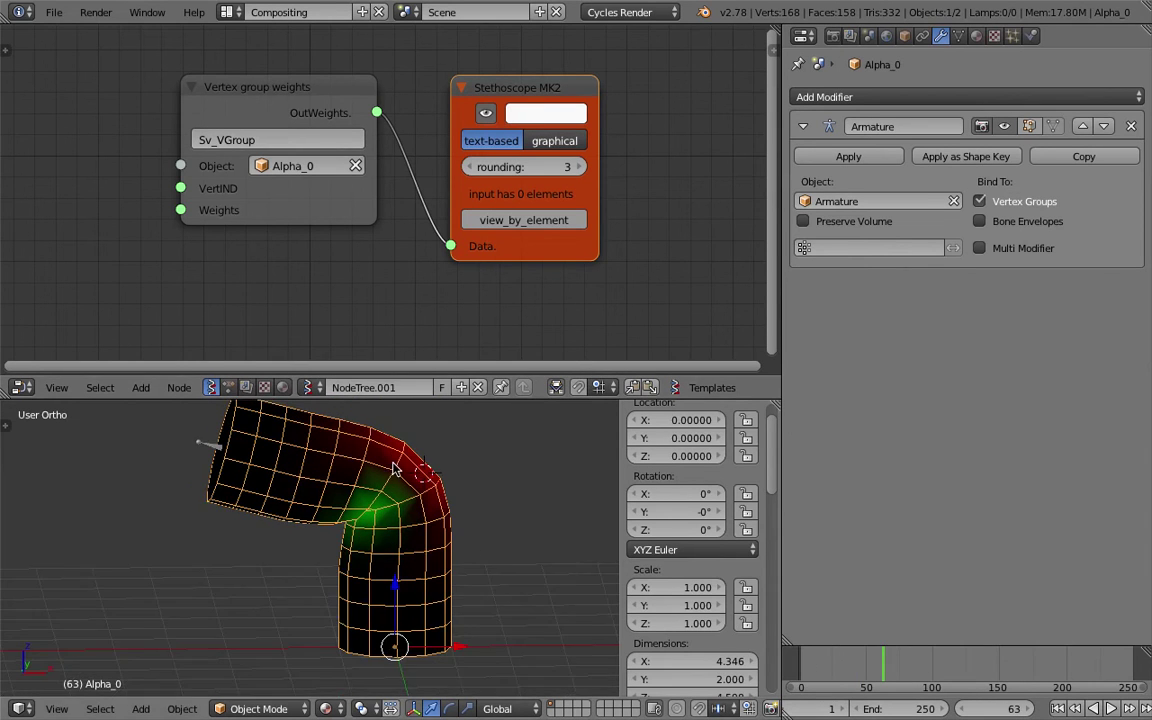
click(958, 36)
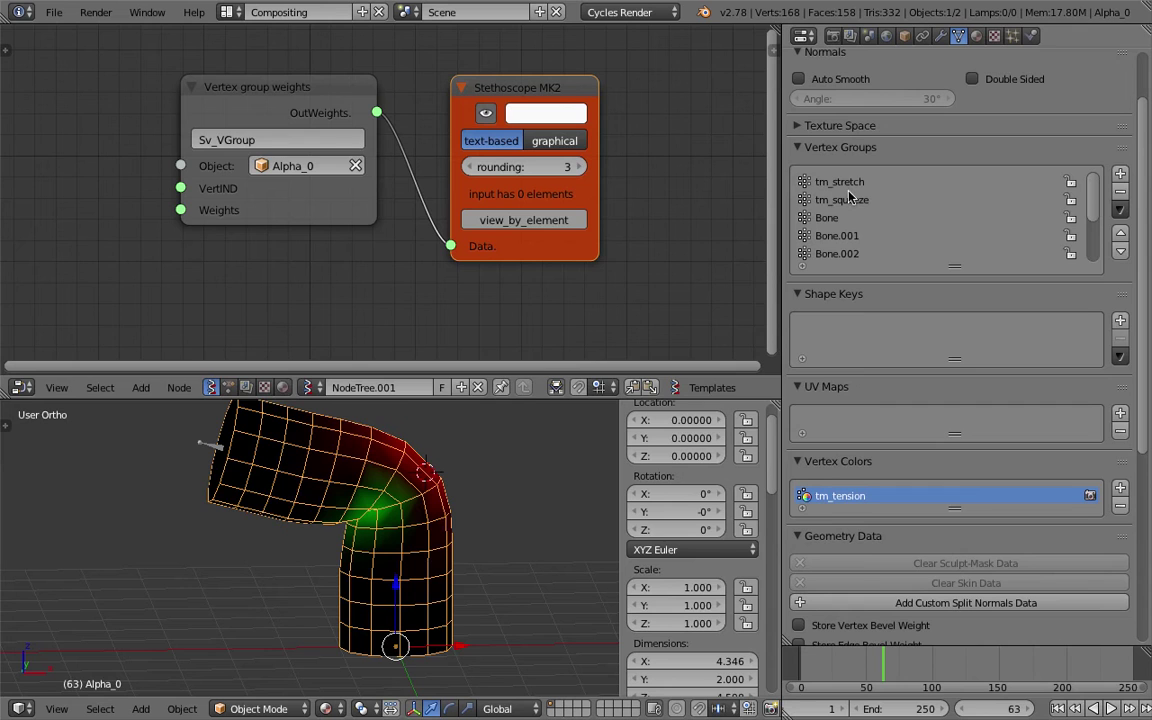
click(334, 139)
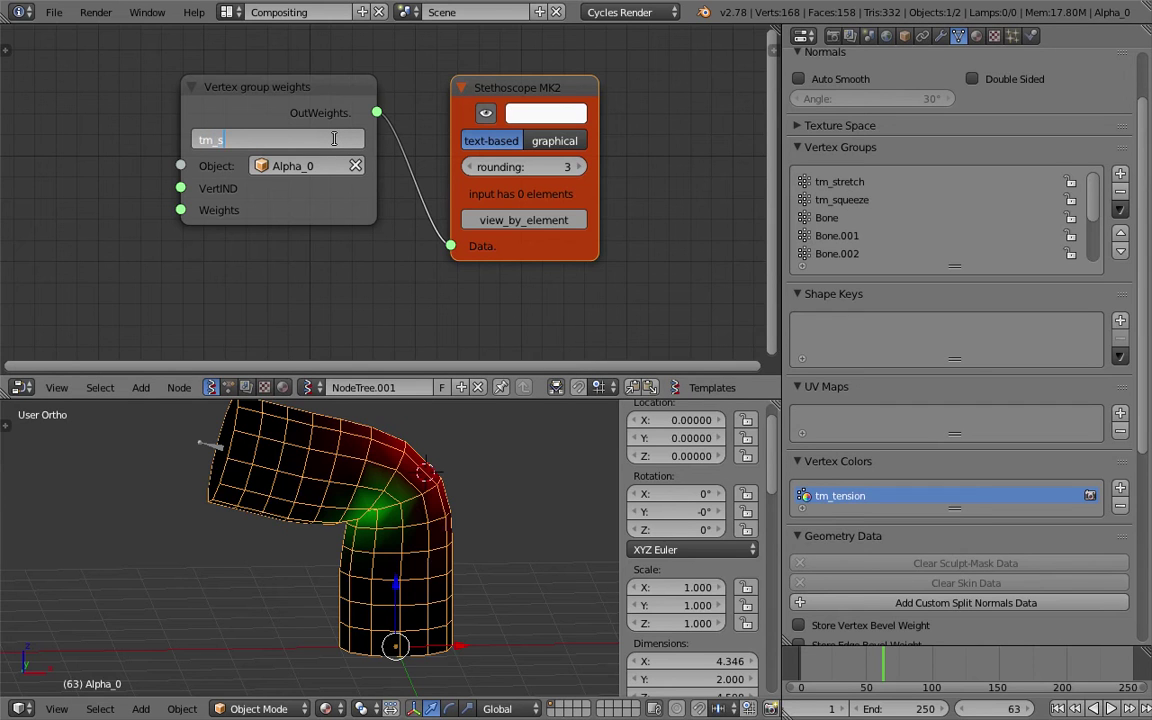
text(tm_stretch)
key(Return)
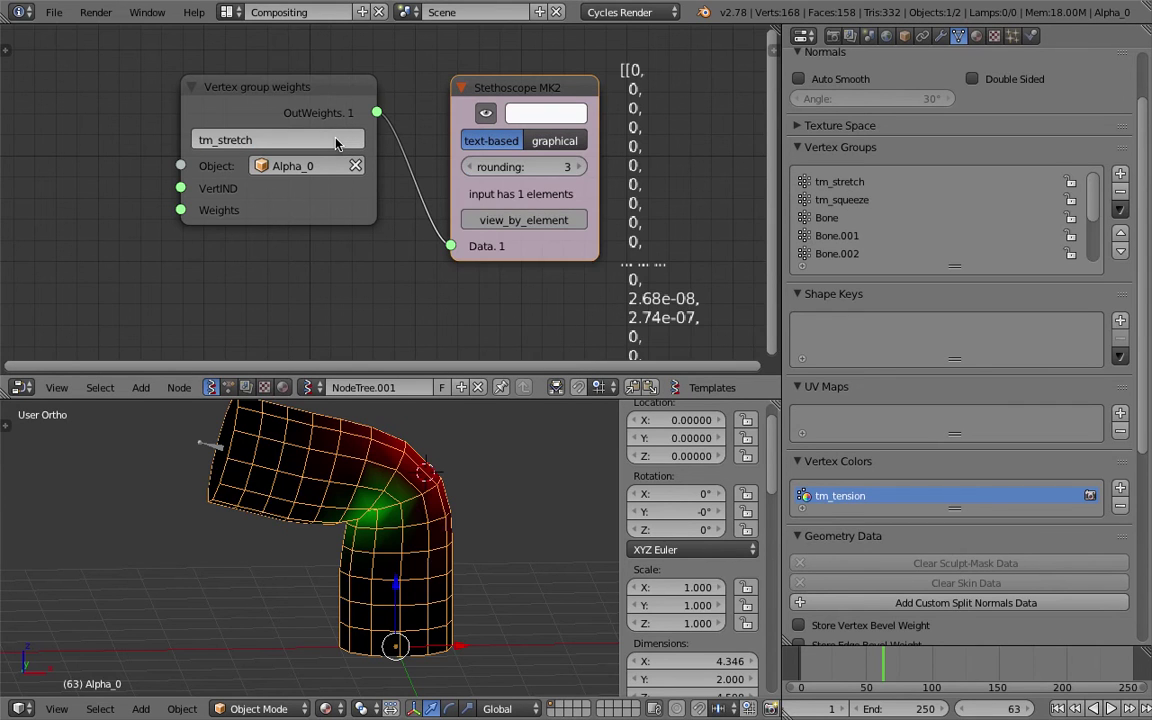
Duplicate the Vertex group weights and Stethoscope MK2 nodes below the originals and set the copy's group name to tm_squeeze.
scroll(336, 143, down, 2)
click(302, 57)
shift+click(472, 80)
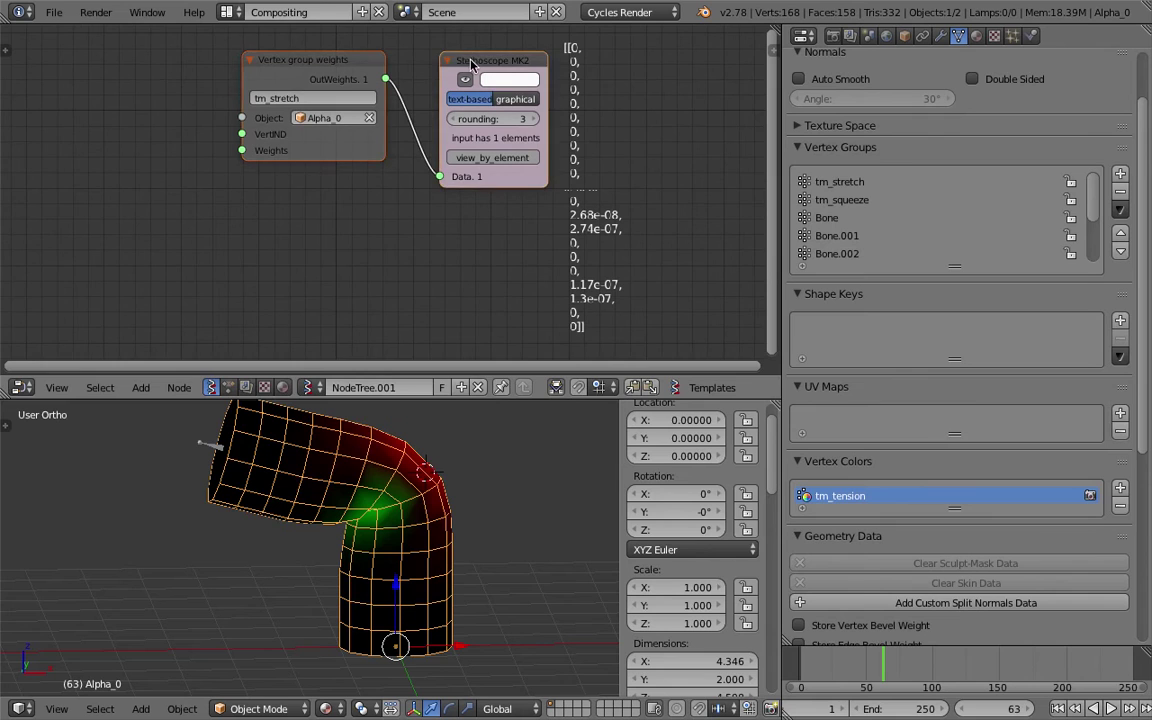
key(shift+d)
click(452, 252)
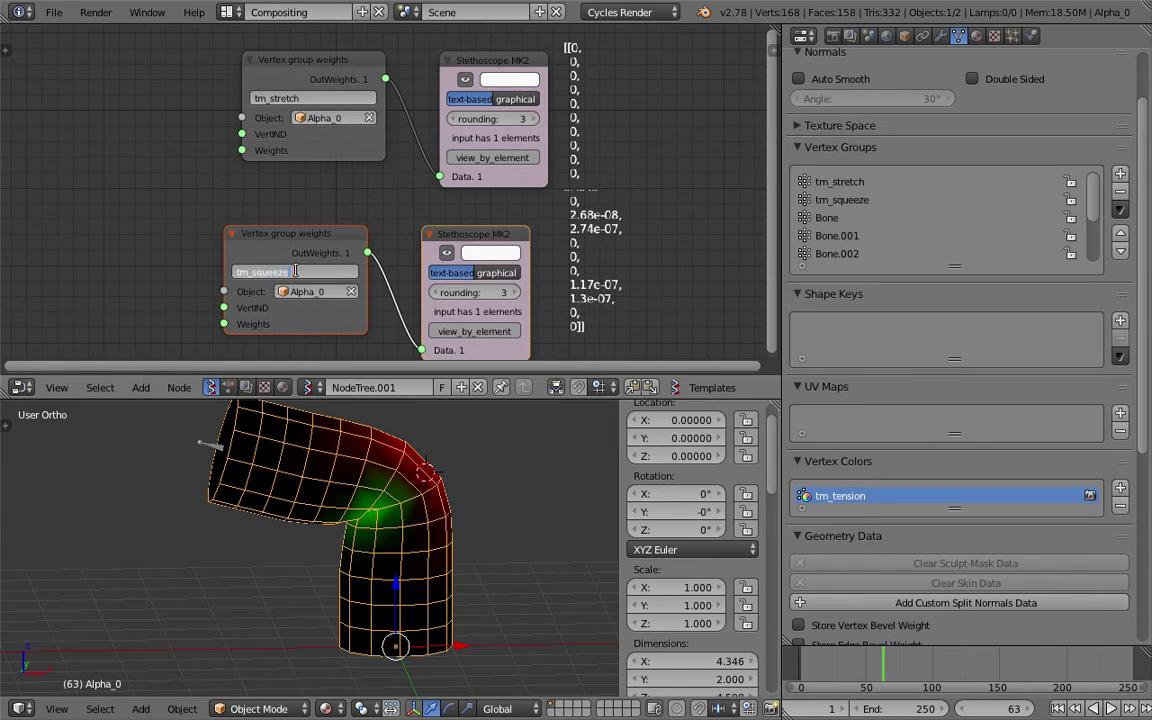
key(Return)
scroll(298, 271, down, 1)
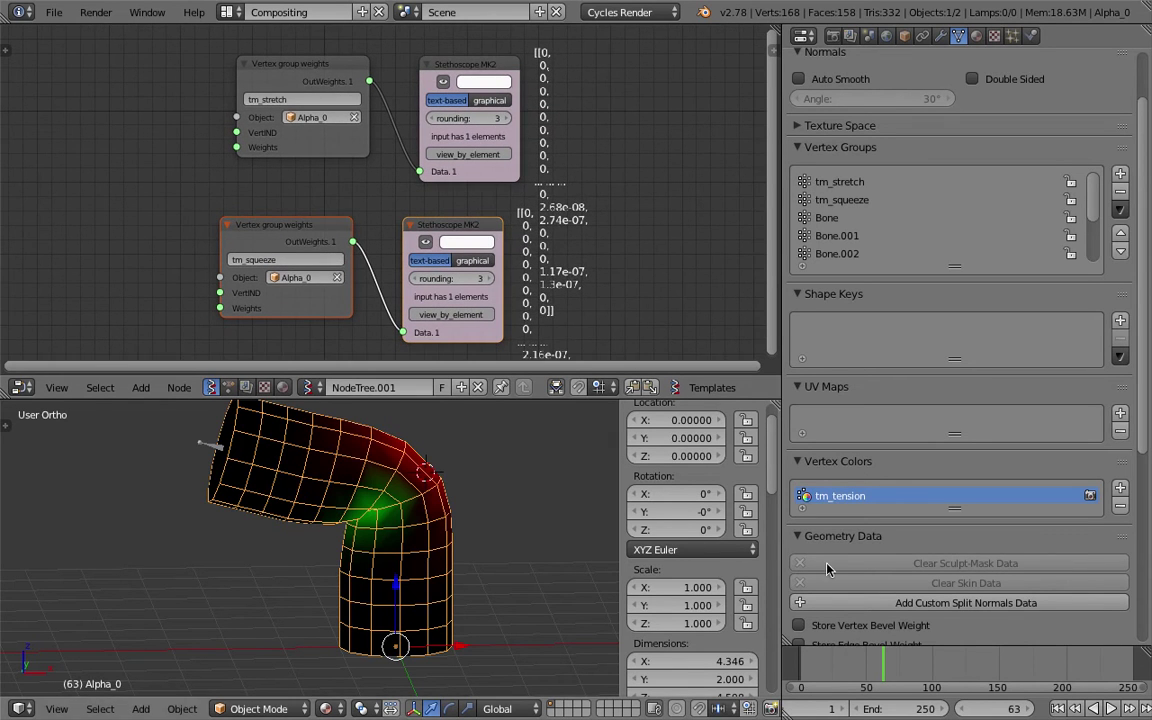
Advance the animation to frame 68 to check the changing weights, and delete both Stethoscope MK2 nodes.
drag(860, 662, 886, 658)
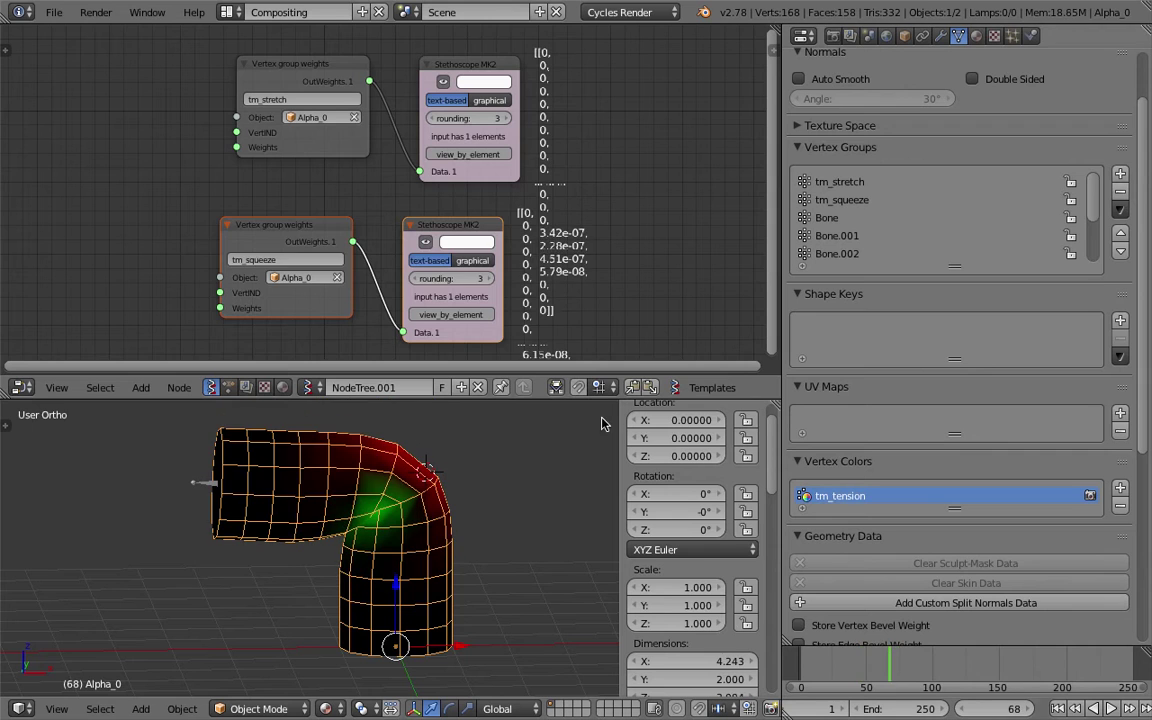
key(alt+a)
key(x)
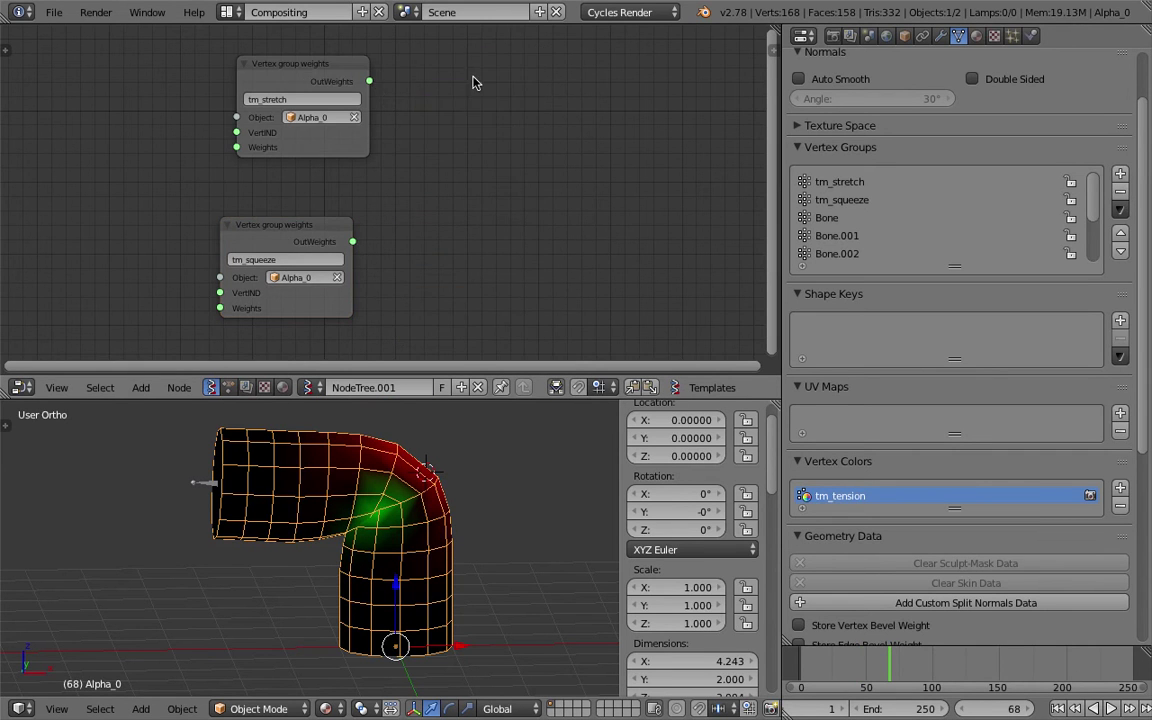
Add a Box node to the right of the Vertex group weights nodes and save the file.
key(ctrl+s)
click(270, 193)
scroll(472, 175, up, 2)
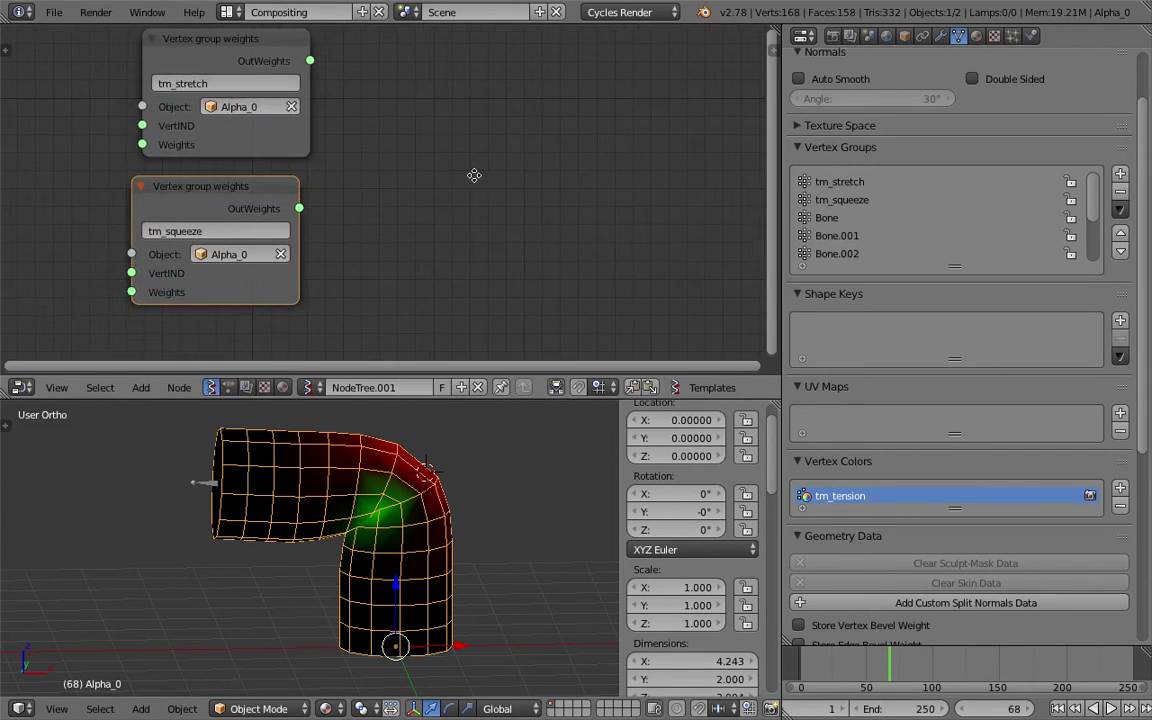
key(space)
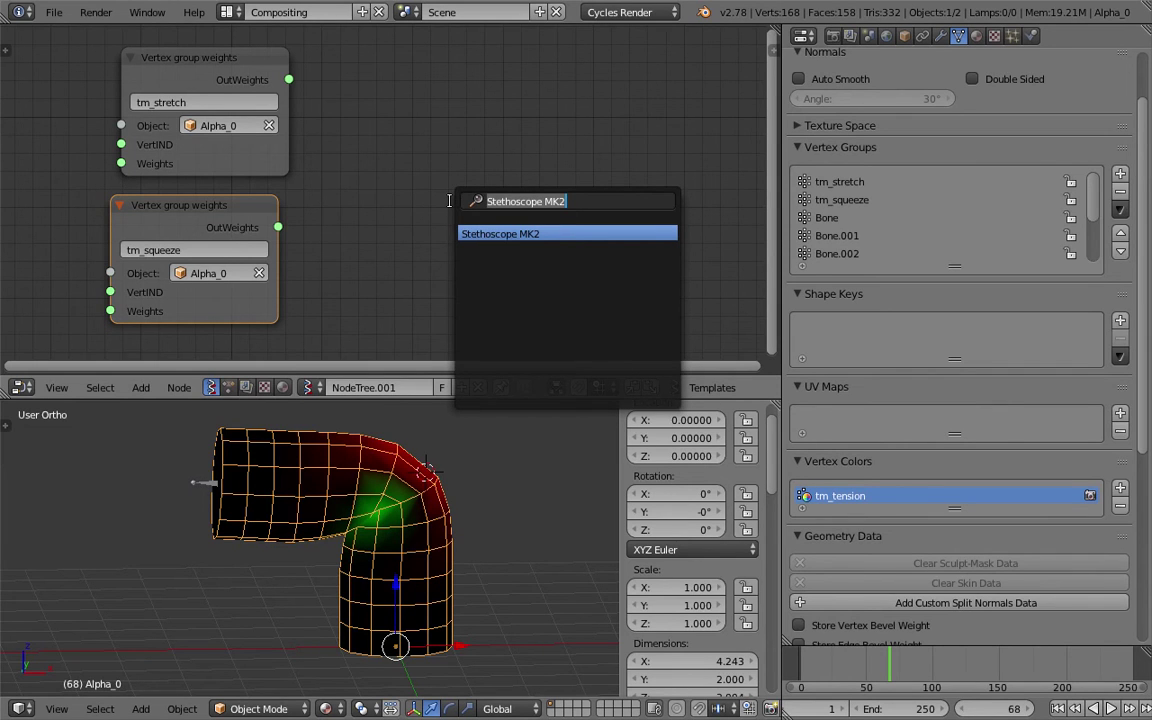
text(box)
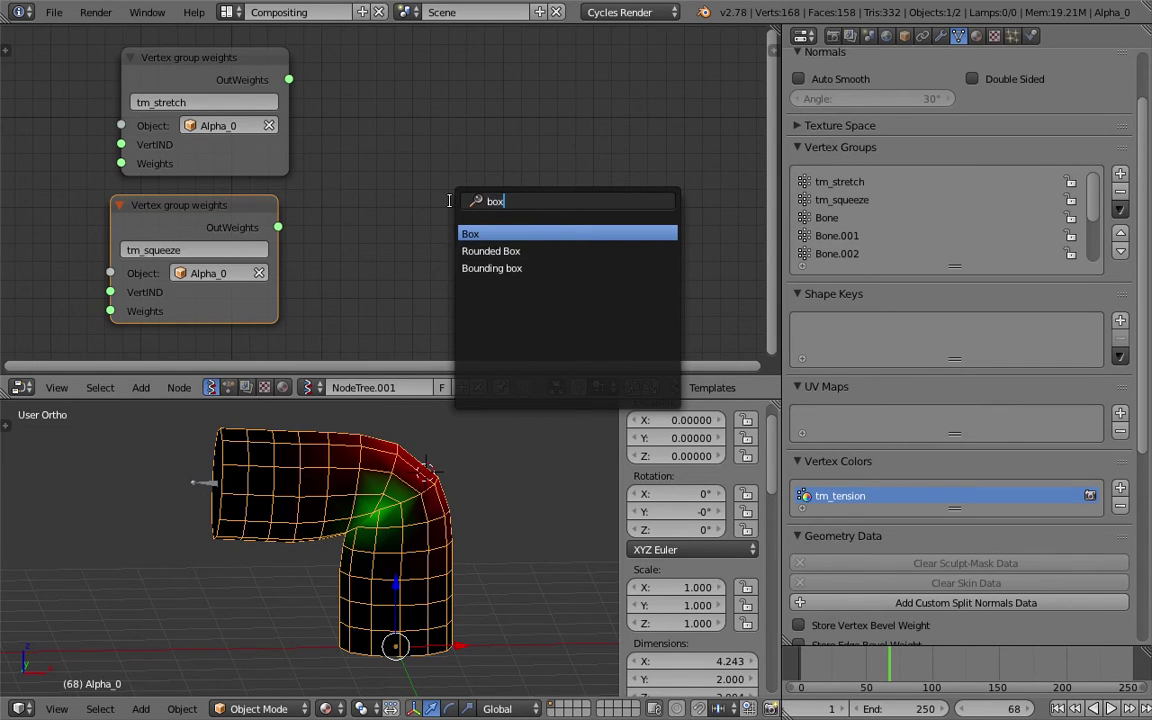
key(Return)
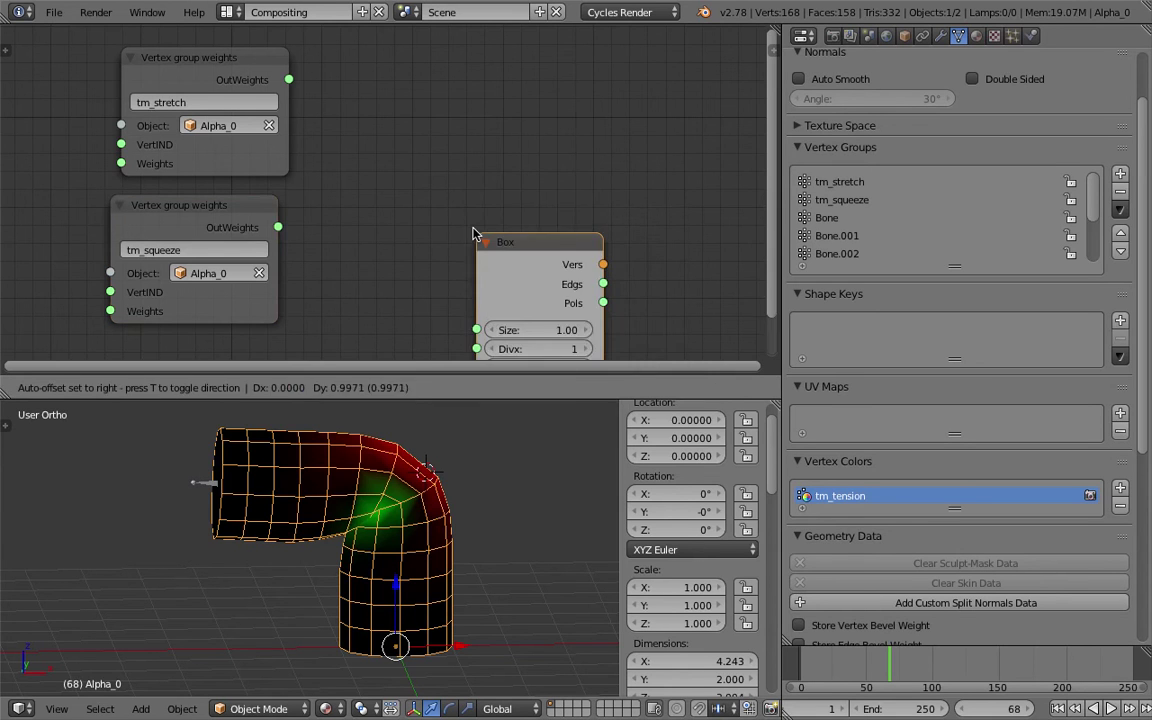
click(370, 66)
key(ctrl+s)
click(522, 143)
Add a Viewer Draw node to the right of the Box node.
scroll(499, 150, down, 2)
key(space)
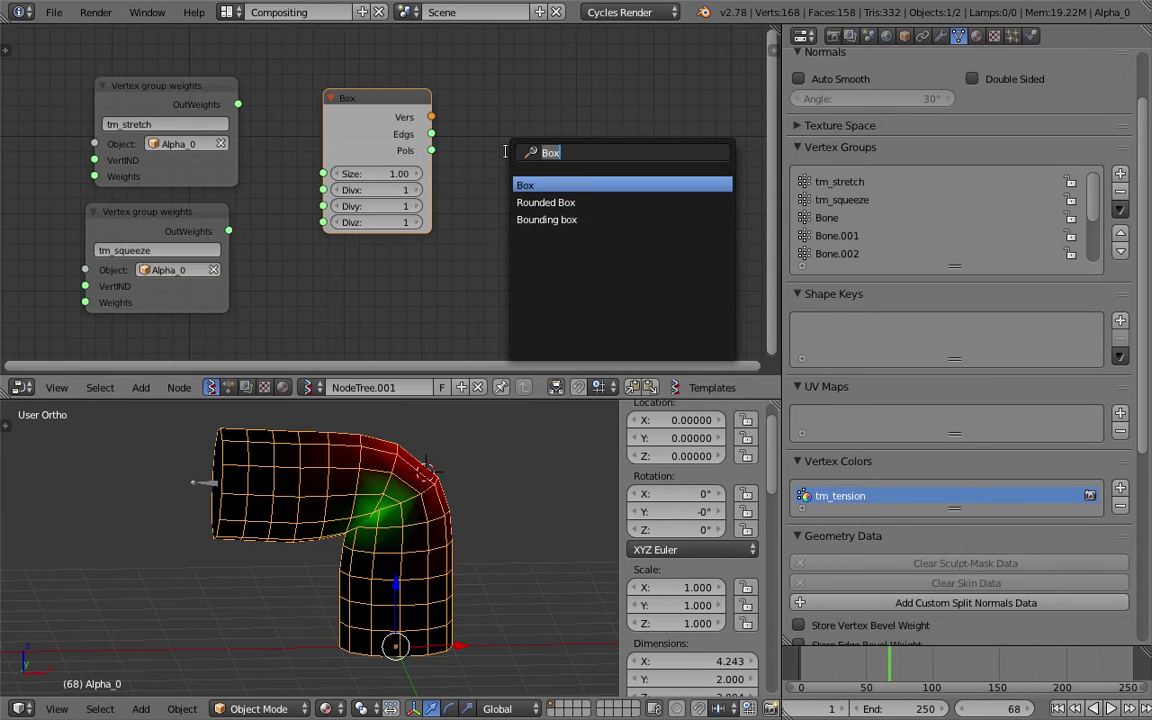
text(view)
key(Return)
click(530, 128)
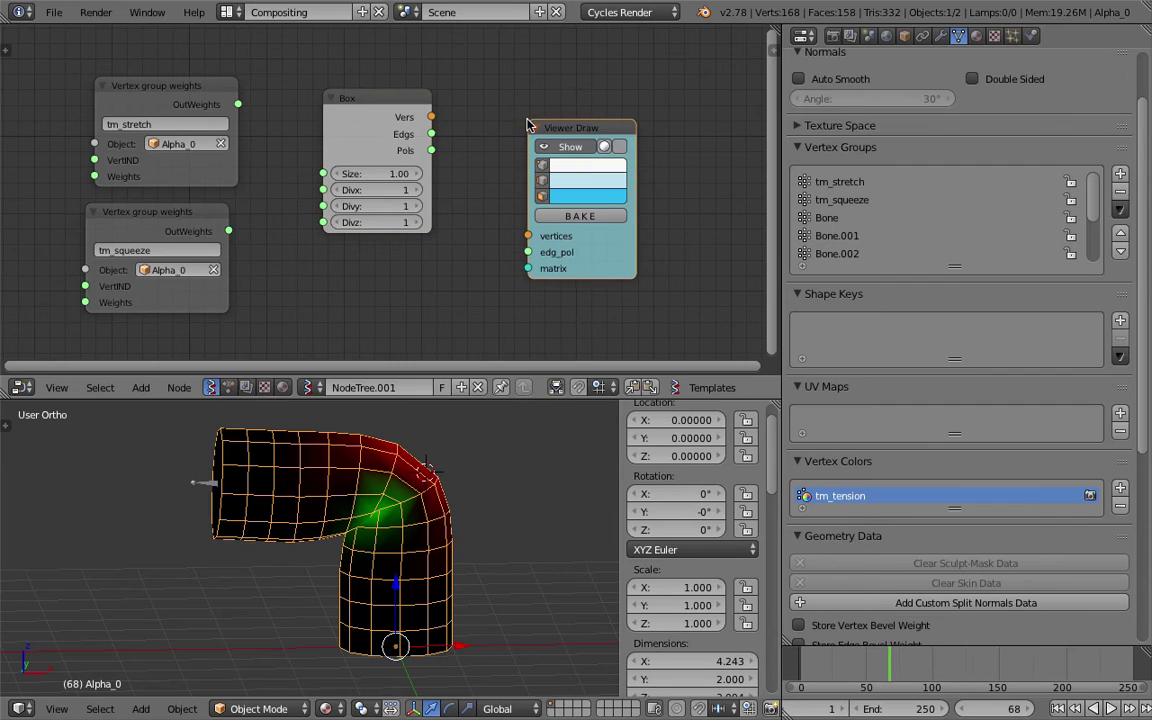
Add an Objects in mk3 node left of the Vertex group weights nodes and load the selected Alpha_0 object into it.
scroll(501, 134, down, 2)
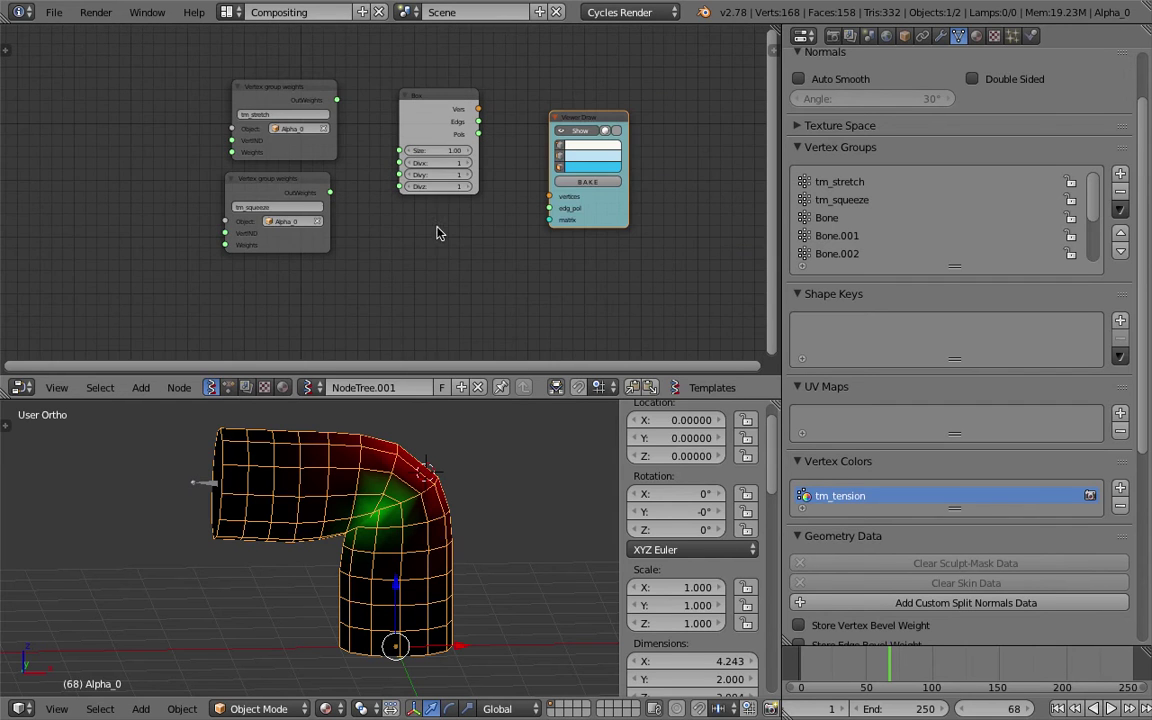
key(space)
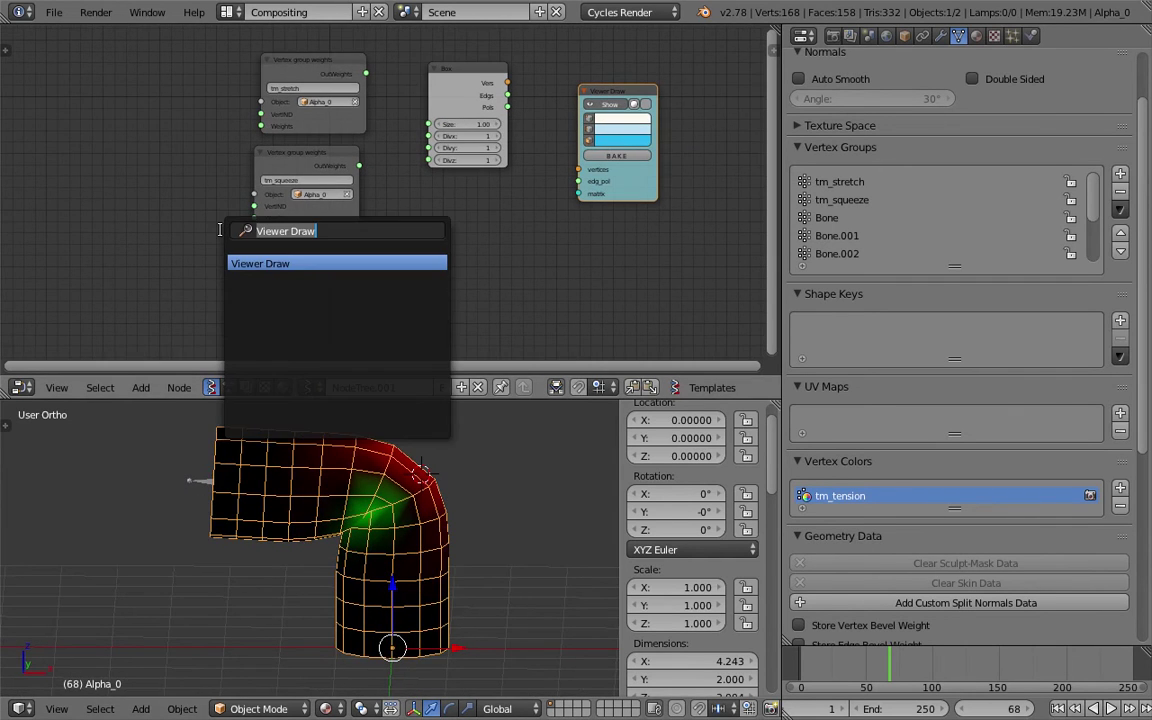
text(objec)
key(Down)
key(Down)
key(Down)
key(Down)
key(Down)
key(Down)
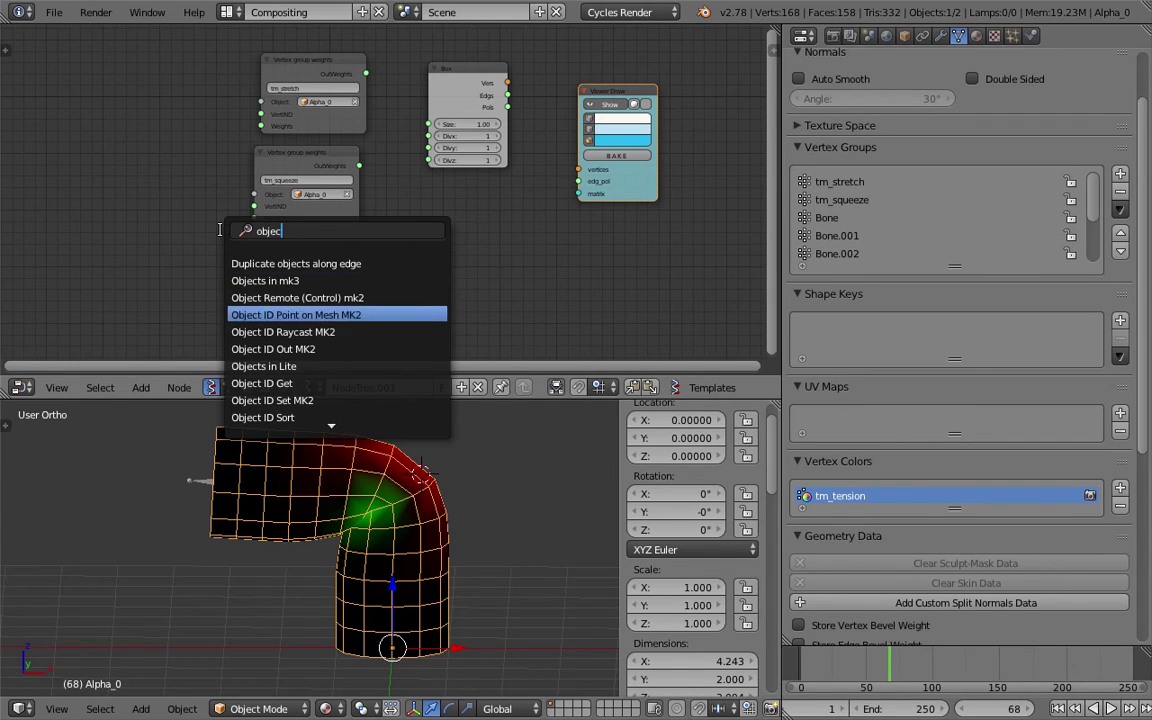
key(Up)
key(Up)
key(Up)
key(Up)
key(Up)
key(Return)
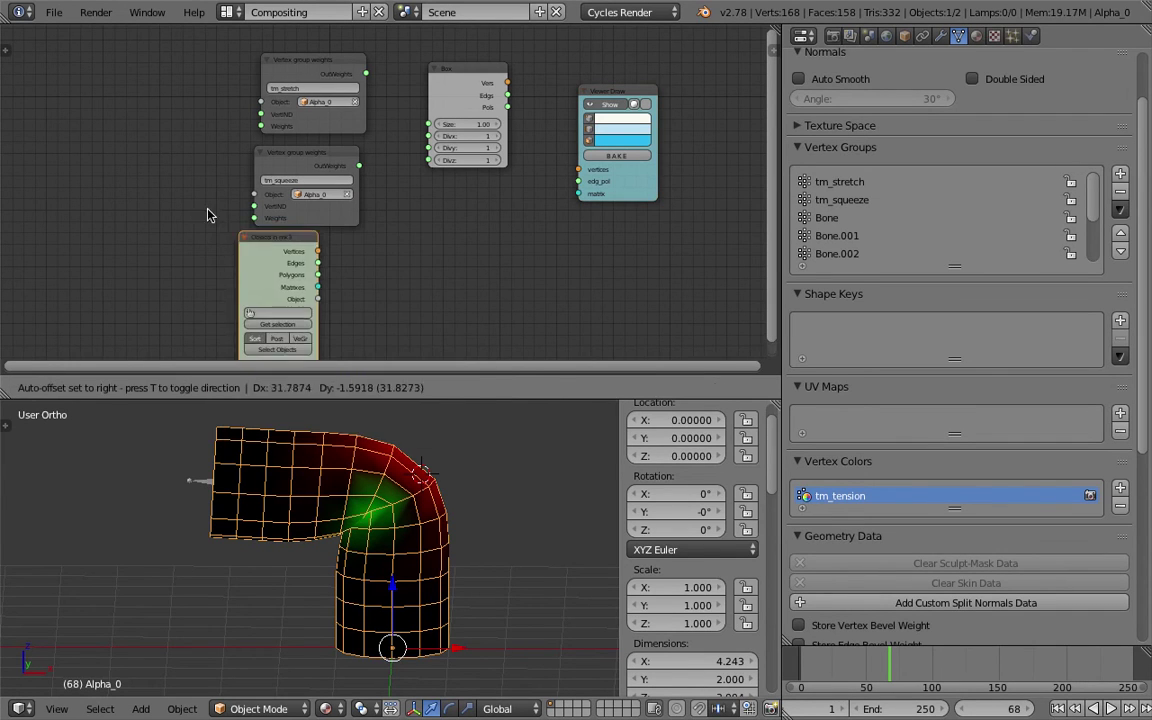
click(133, 203)
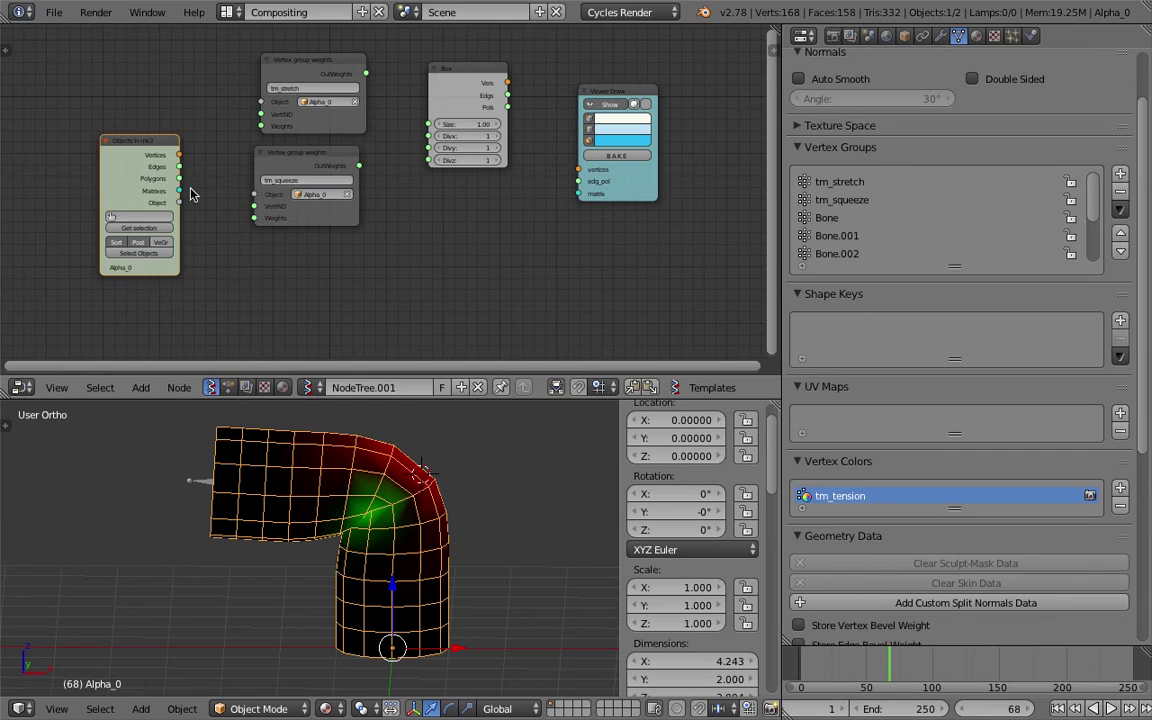
Feed the Viewer Draw node with the Box's Vers as vertices, its Pols as edg_pol, and the Objects in mk3 Vertices as matrix.
scroll(152, 214, up, 2)
mouse_move(306, 498)
middle_down()
mouse_move(288, 500)
mouse_move(320, 504)
middle_up()
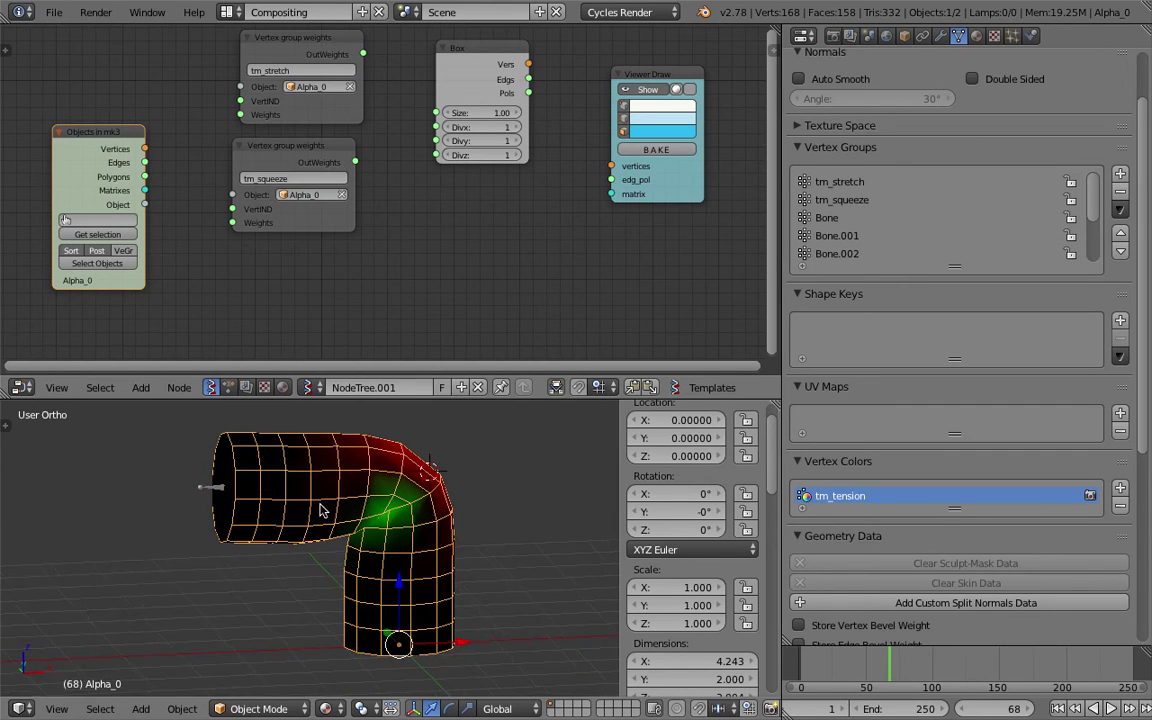
middle_drag(320, 440, 385, 487)
key(ctrl+s)
click(385, 487)
mouse_move(146, 149)
mouse_down()
mouse_move(267, 178)
mouse_move(613, 206)
mouse_up()
middle_drag(520, 510, 374, 560)
drag(528, 64, 611, 166)
drag(528, 93, 611, 180)
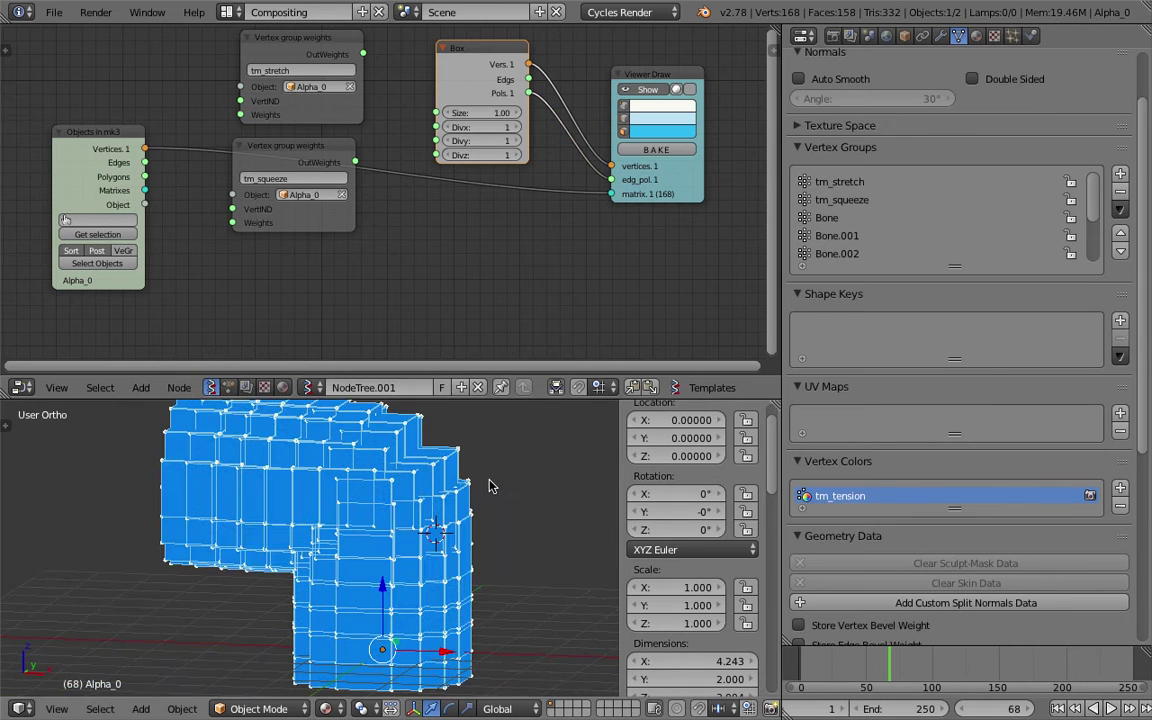
key(ctrl+s)
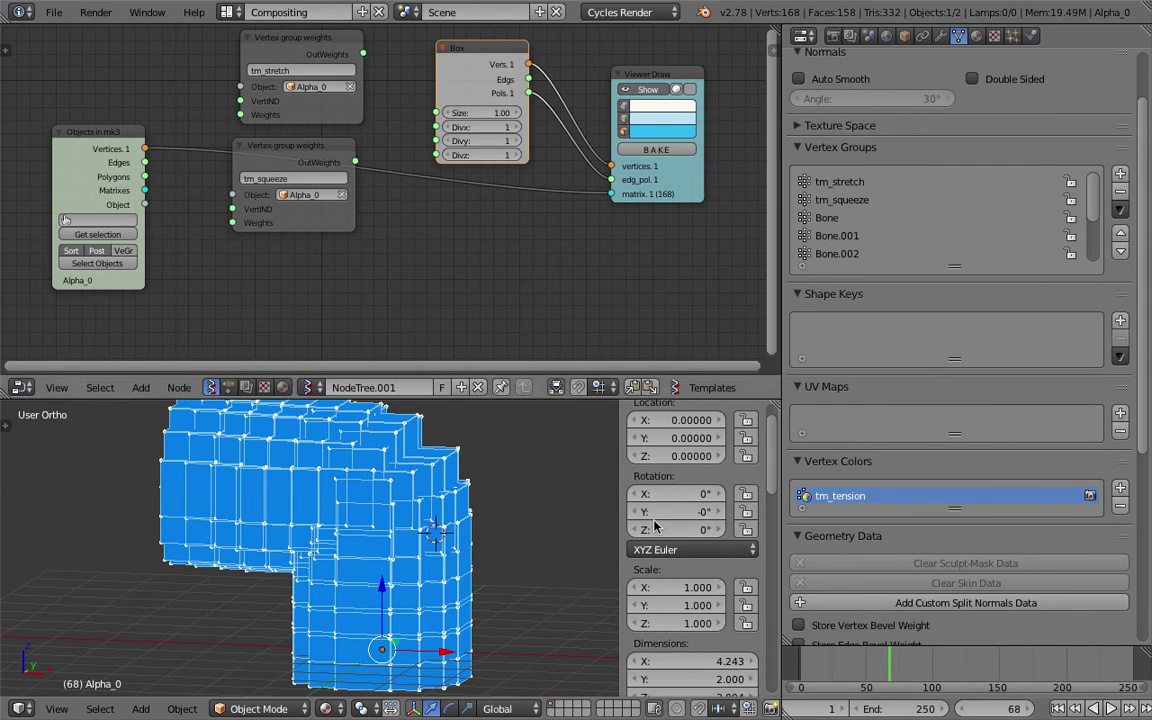
Move the animation to frame 80 and set the Box node's Size to 0.1, raising it to 0.28.
click(845, 663)
drag(833, 665, 905, 663)
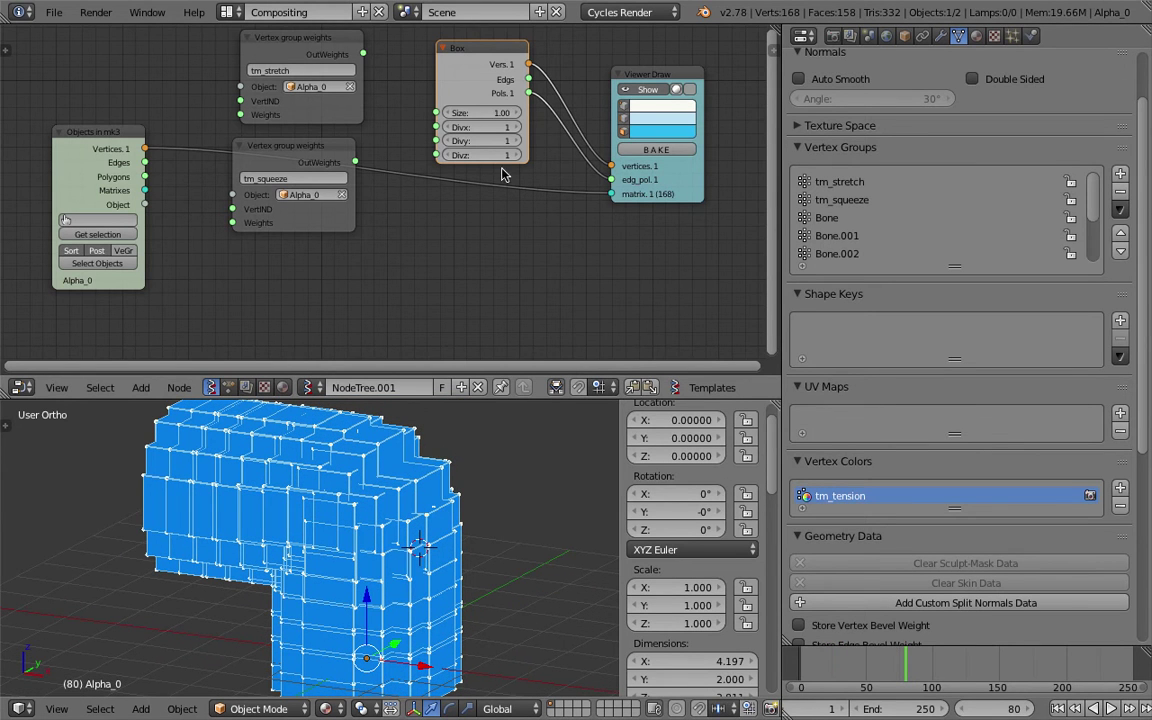
text(.1)
key(Return)
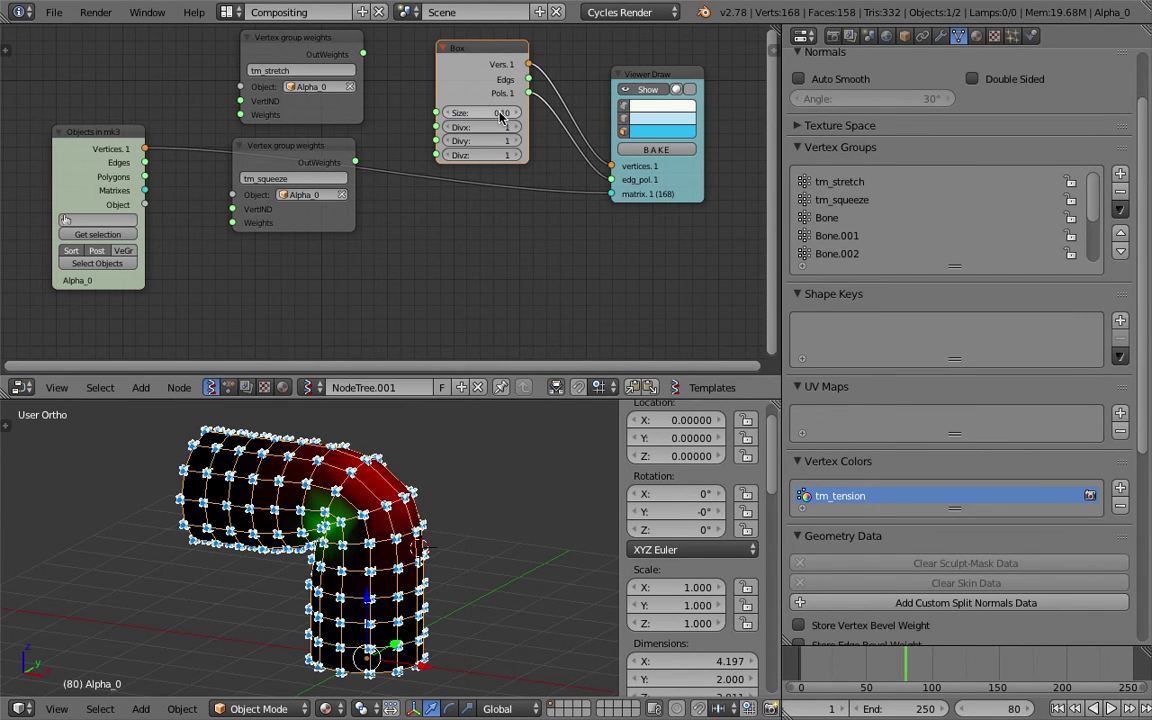
drag(470, 112, 497, 118)
click(607, 97)
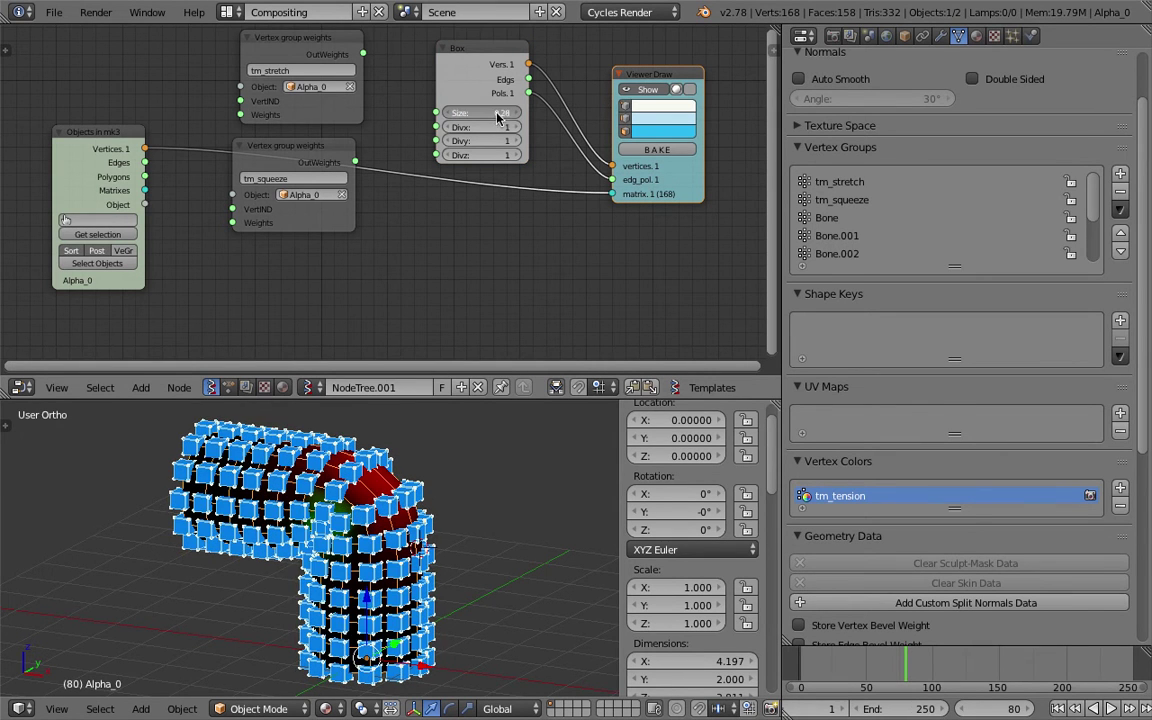
Turn off the vertex display in the Viewer Draw node and save the file.
click(626, 108)
middle_drag(543, 491, 517, 550)
key(ctrl+s)
click(517, 550)
Move the animation to frame 61 to inspect the boxes along the bent tube.
mouse_move(823, 668)
mouse_down()
mouse_move(897, 665)
mouse_move(866, 663)
mouse_move(880, 665)
mouse_up()
middle_drag(395, 470, 385, 505)
scroll(476, 470, up, 4)
Spread the two Vertex group weights nodes apart and move the Objects in mk3 node below the Box node.
middle_drag(669, 179, 627, 218)
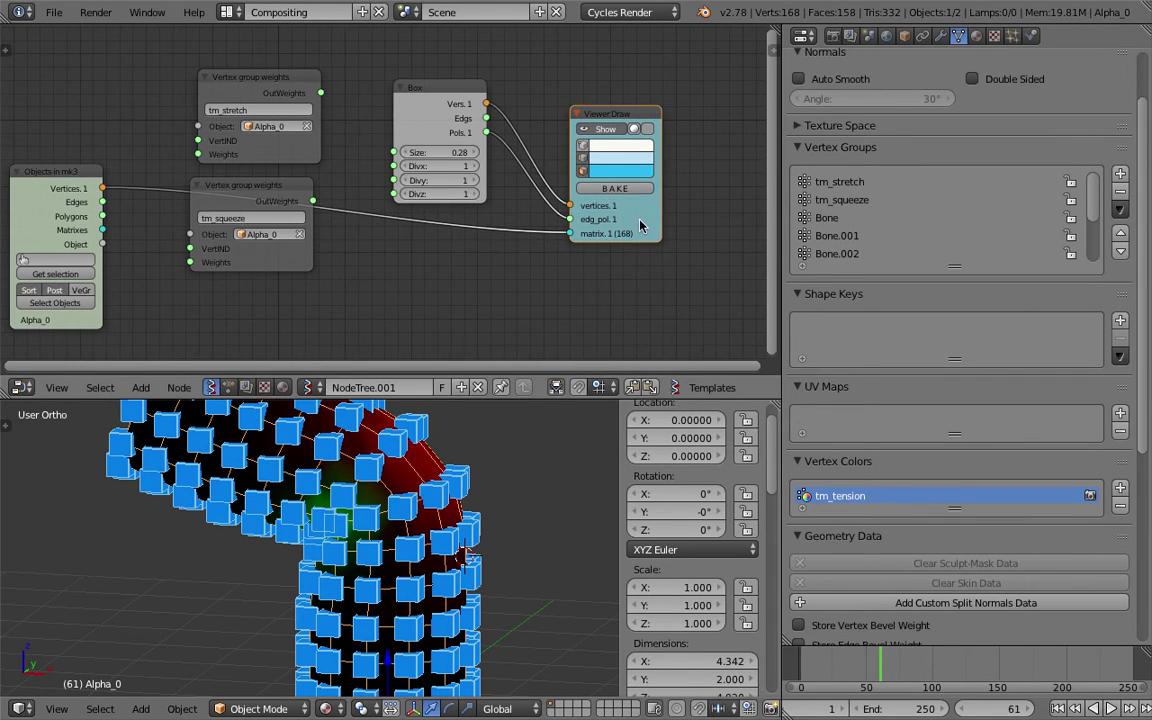
drag(640, 220, 636, 174)
scroll(332, 154, up, 1)
drag(276, 182, 284, 246)
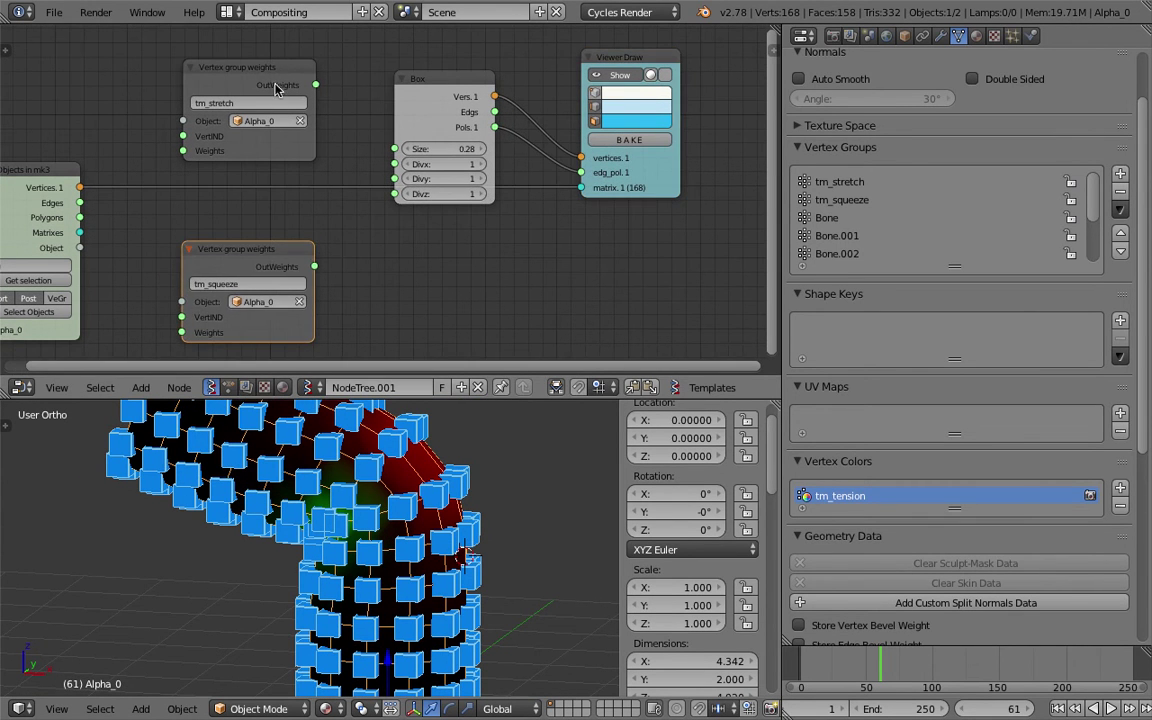
drag(272, 77, 237, 70)
drag(66, 168, 539, 265)
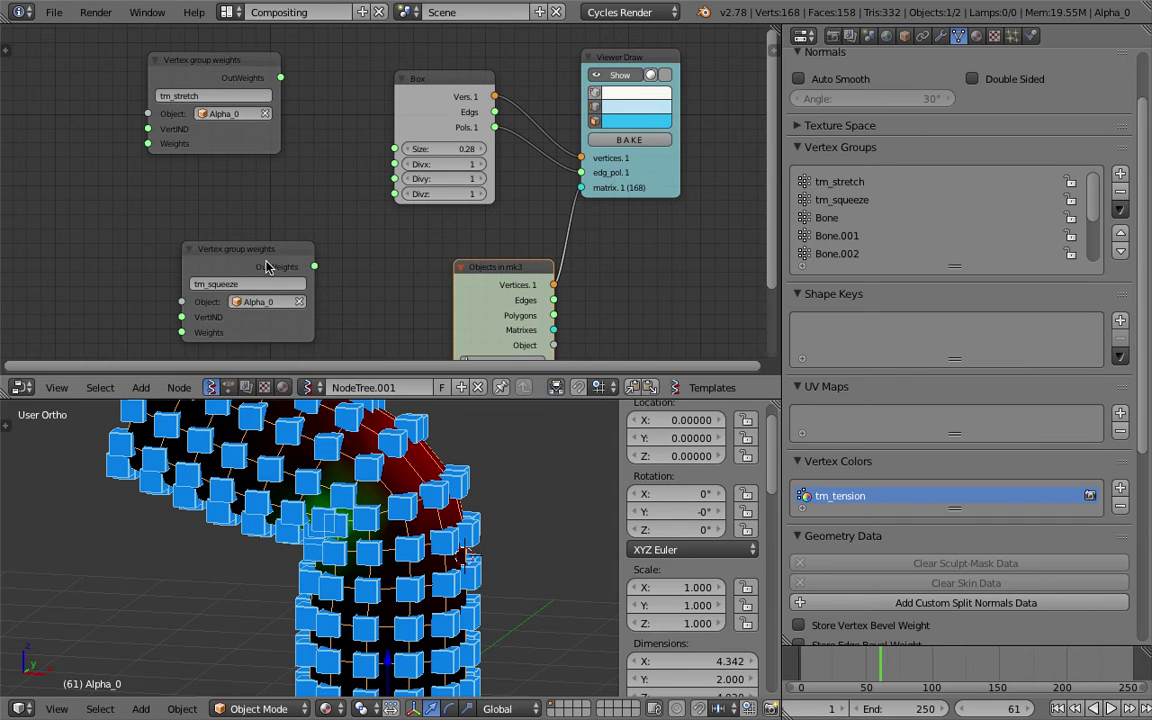
Move both Vertex group weights nodes further left, one above the other, and save the file.
drag(266, 266, 237, 188)
scroll(230, 190, up, 1)
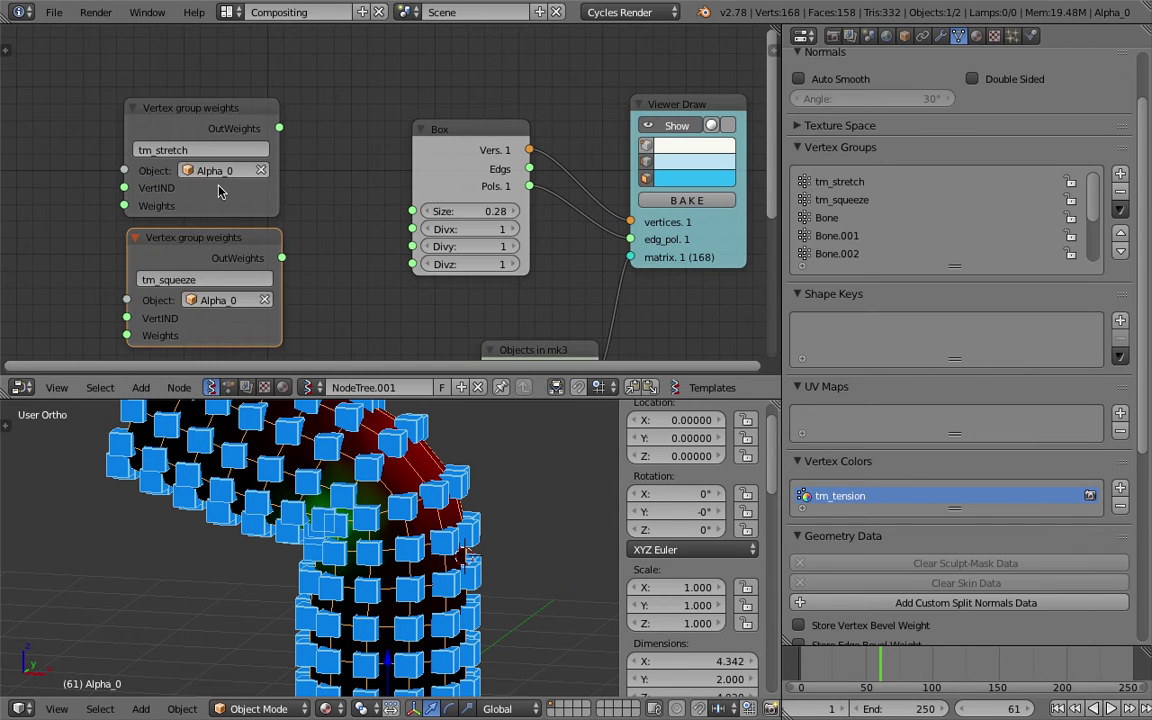
drag(190, 121, 168, 110)
drag(196, 253, 132, 255)
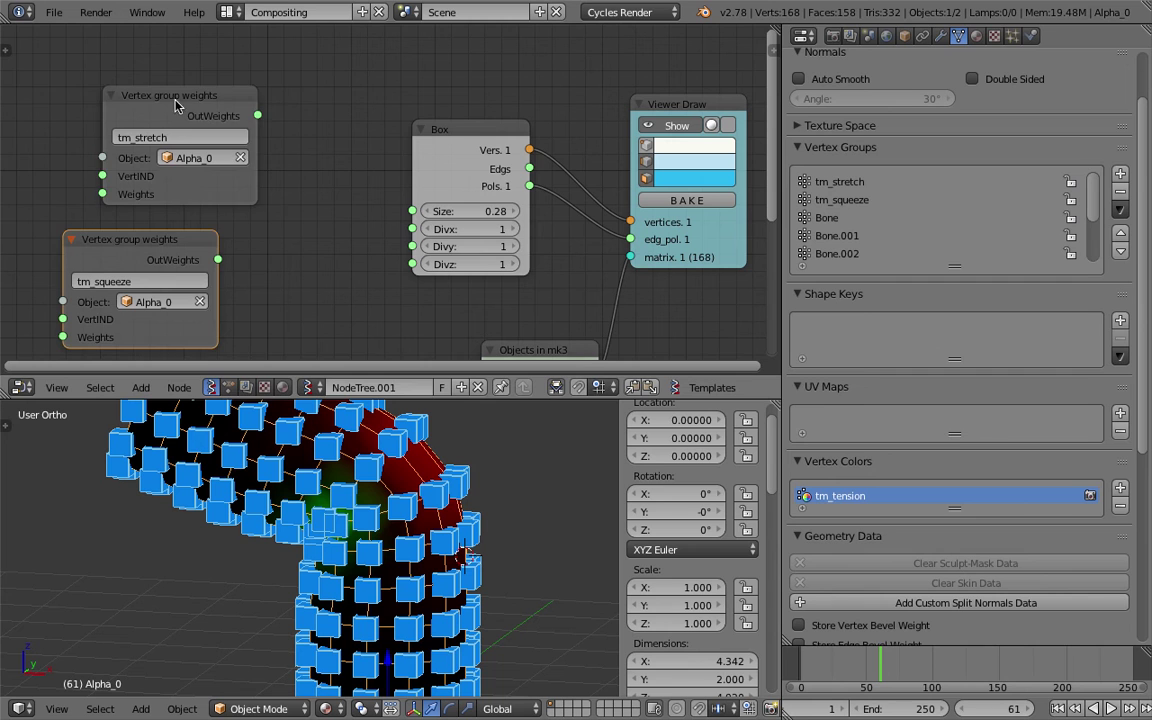
drag(177, 102, 155, 88)
key(ctrl+s)
click(195, 98)
Reposition the Box and Objects in mk3 nodes and shift Viewer Draw right to make room between them, saving the file.
drag(484, 148, 470, 76)
scroll(565, 243, down, 1)
middle_drag(565, 244, 561, 135)
drag(537, 242, 531, 197)
scroll(510, 196, down, 3)
middle_drag(507, 195, 473, 247)
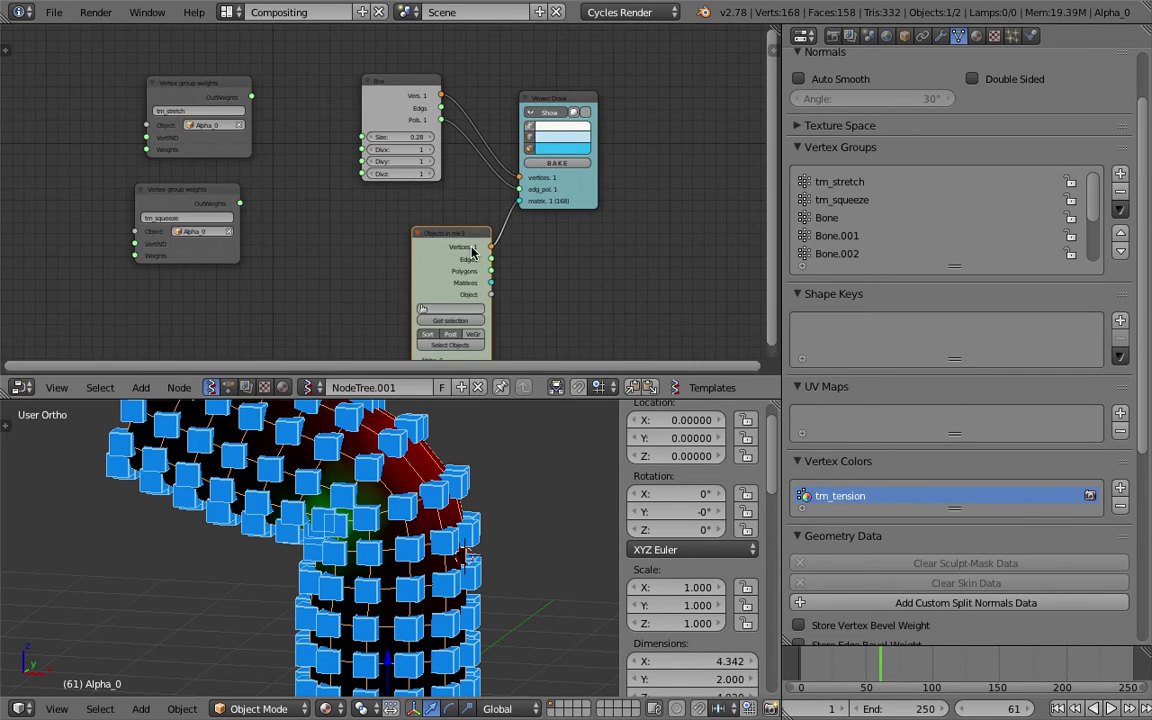
drag(472, 247, 364, 250)
key(ctrl+s)
click(357, 248)
drag(575, 190, 626, 171)
key(ctrl+s)
click(624, 172)
Add a Matrix in node, connecting Objects in mk3's Vertices to its Location and its Matrix output to Viewer Draw's matrix input.
middle_drag(526, 221, 483, 244)
key(shift+a)
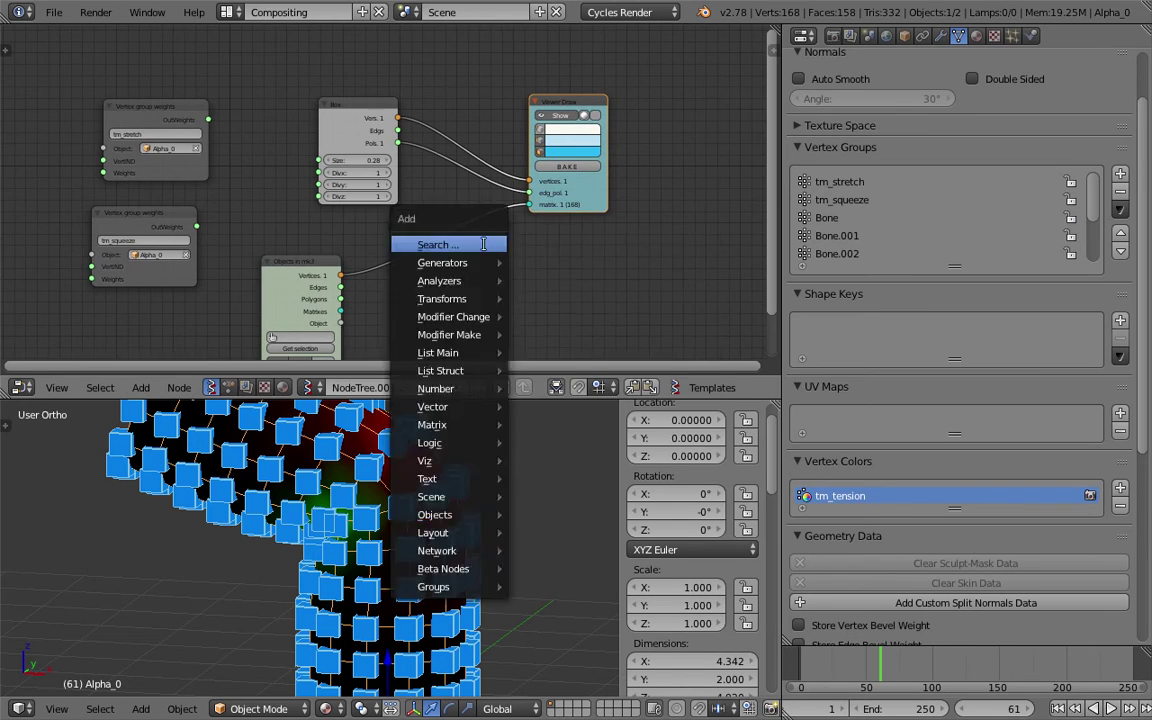
click(483, 244)
text(matrix i)
key(Return)
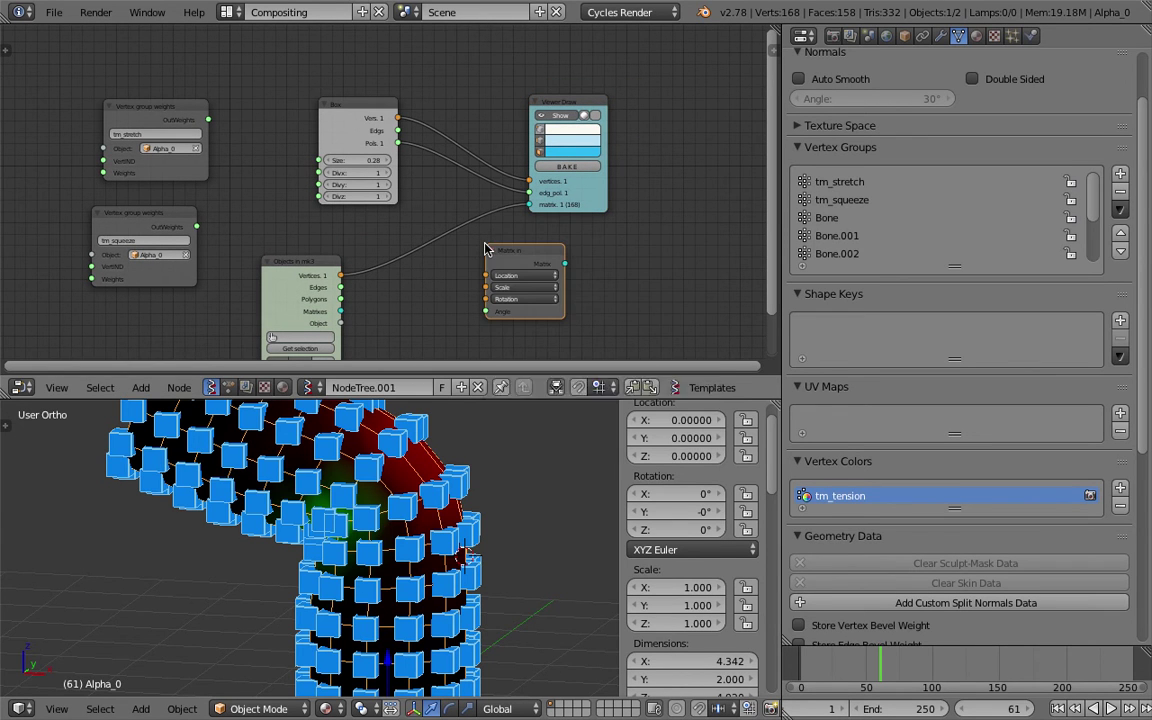
click(448, 252)
mouse_move(340, 275)
mouse_down()
mouse_move(450, 280)
mouse_move(529, 206)
mouse_up()
drag(466, 260, 451, 240)
Move the Box node up and right, and both Vertex group weights nodes further left to free space between them.
middle_drag(452, 244, 488, 271)
drag(392, 132, 452, 103)
scroll(180, 131, up, 1)
drag(176, 130, 122, 107)
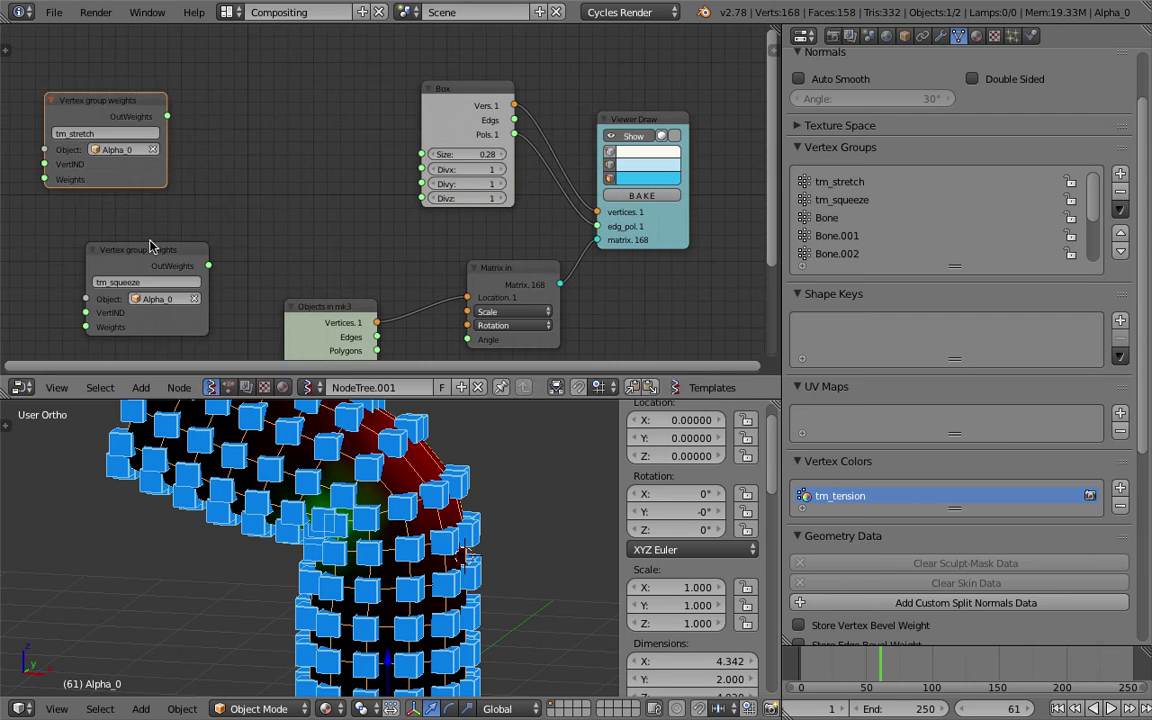
drag(147, 252, 105, 232)
Add a reroute point and connect the tm_stretch Vertex group weights node's OutWeights output to it, saving the file.
middle_drag(221, 175, 273, 180)
key(shift+a)
click(272, 182)
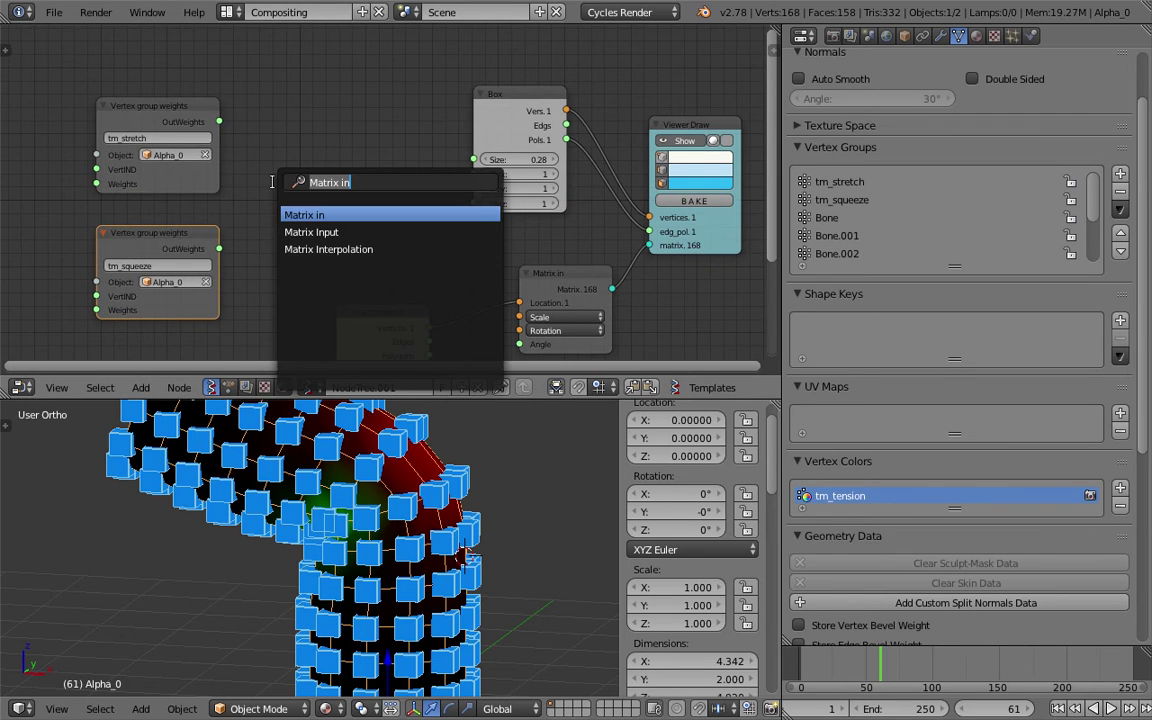
text(obj in)
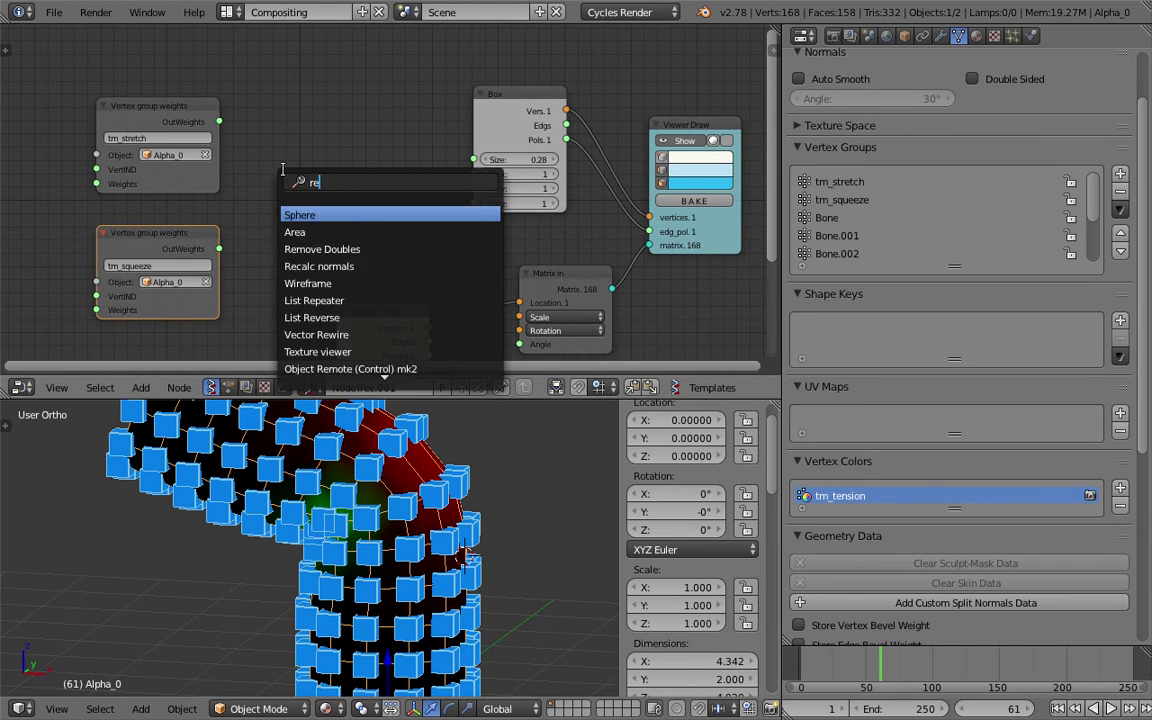
key(Return)
click(303, 197)
key(ctrl+s)
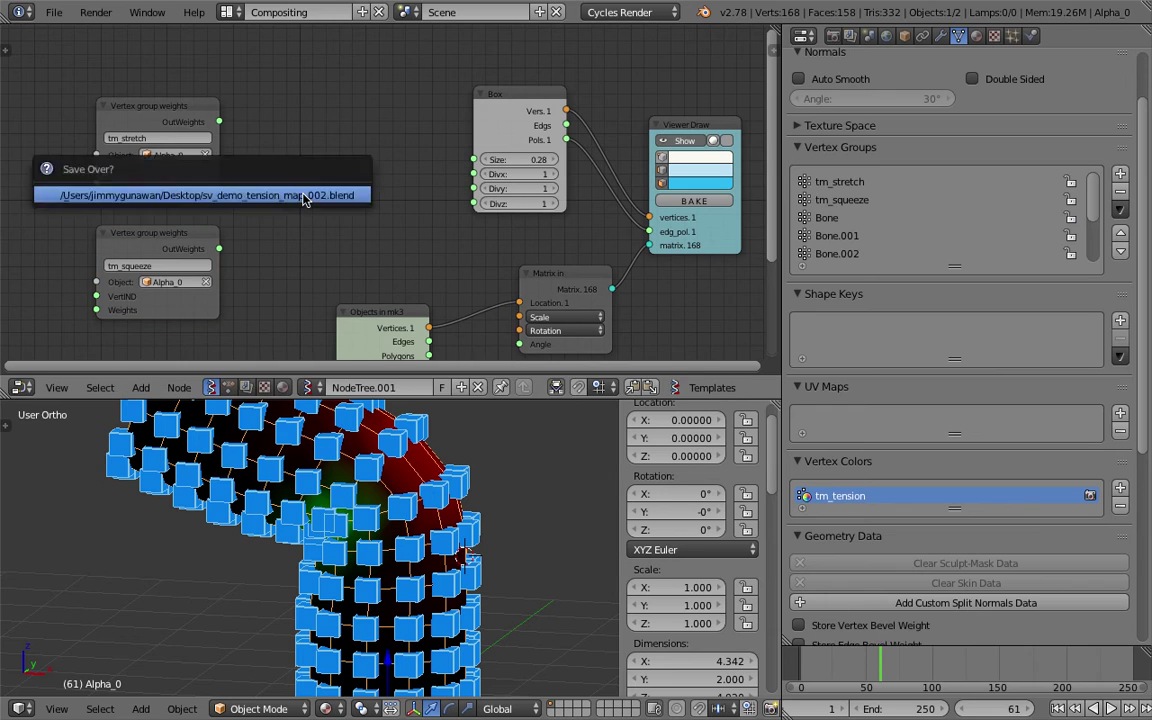
click(303, 197)
drag(220, 122, 303, 196)
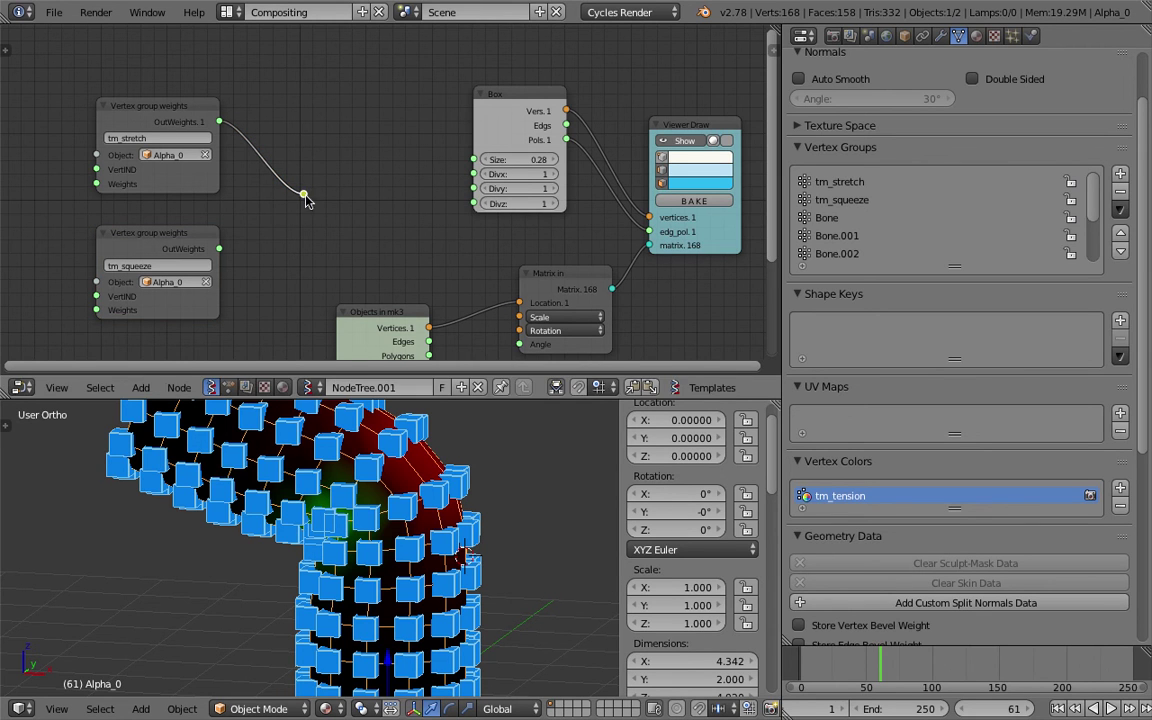
Save the file and add a Vector in node between the reroute point and the Box node.
key(ctrl+s)
key(shift+a)
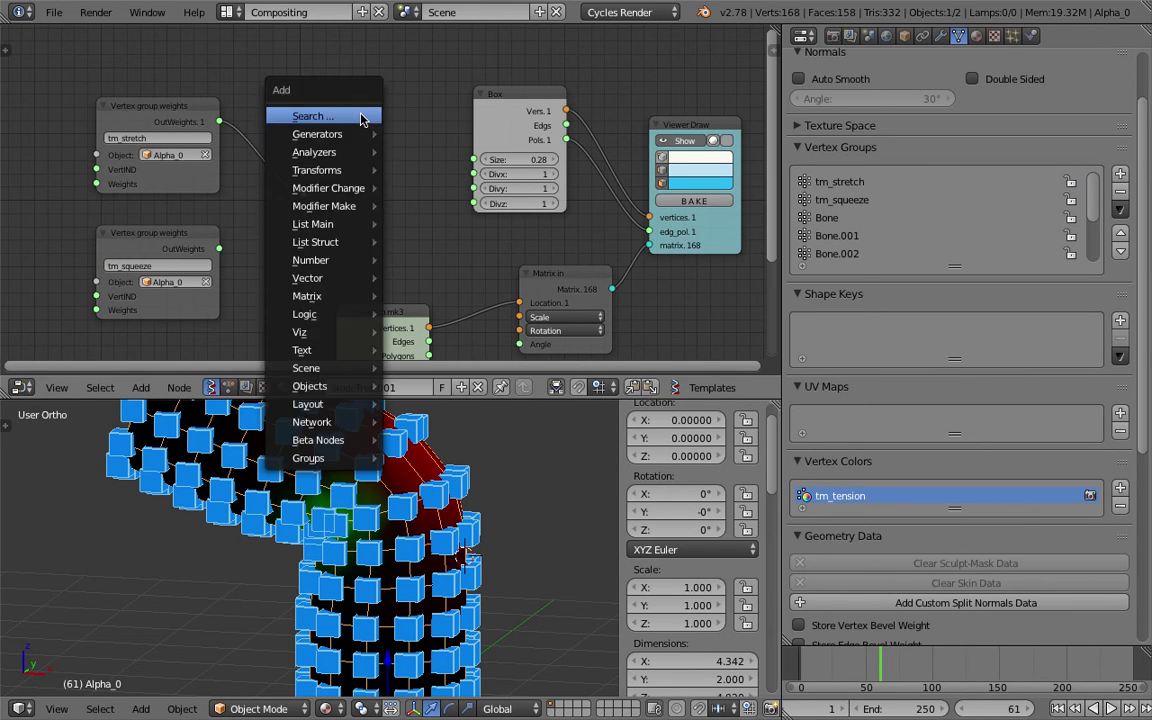
click(328, 115)
text(vec)
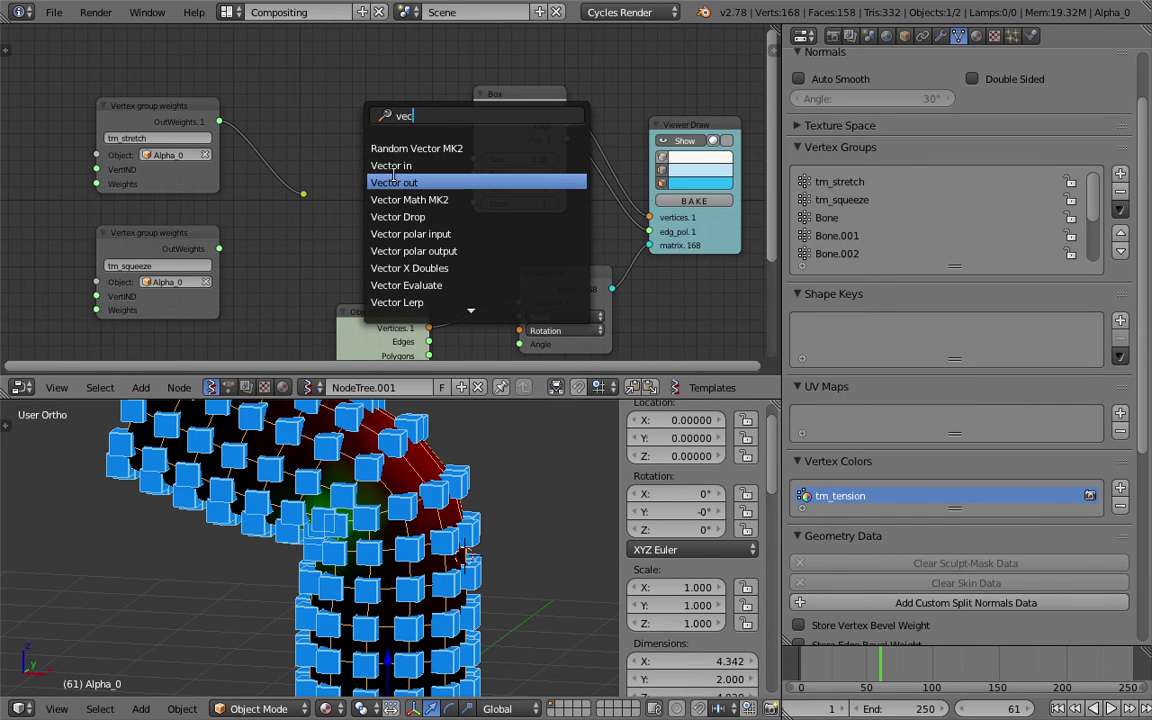
click(392, 165)
click(390, 172)
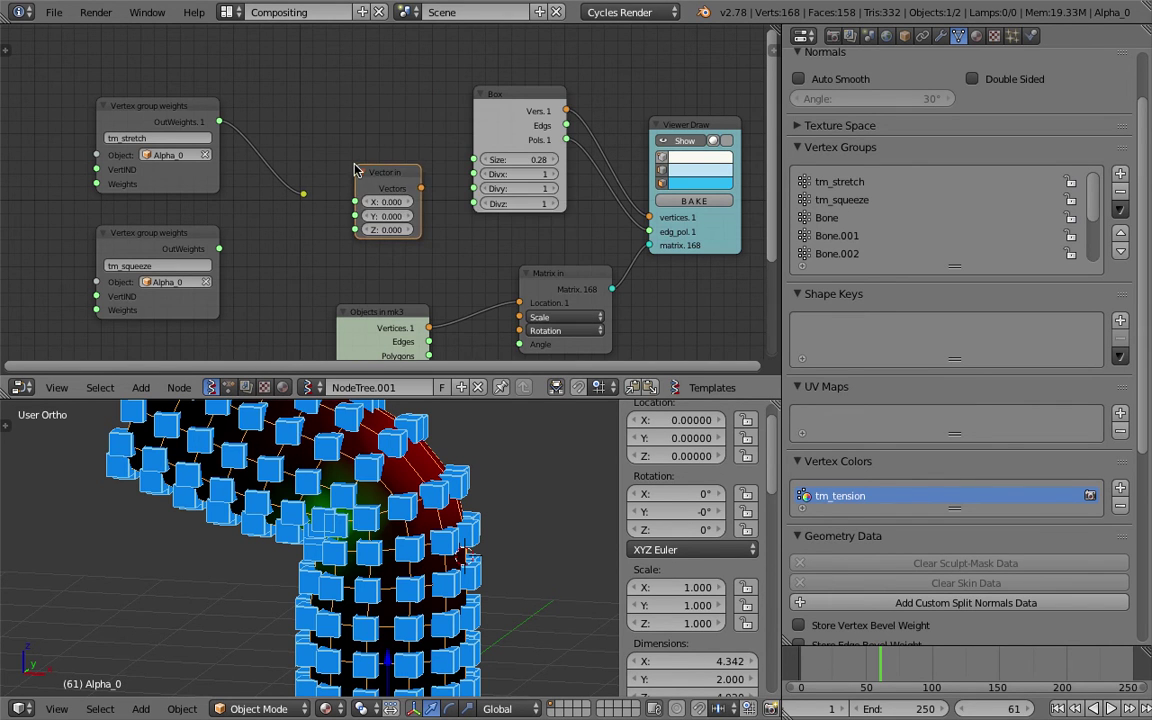
Connect the reroute point to the Vector in node's X, Y and Z inputs and its Vectors output to Matrix in's Scale.
drag(304, 194, 355, 230)
drag(421, 188, 452, 251)
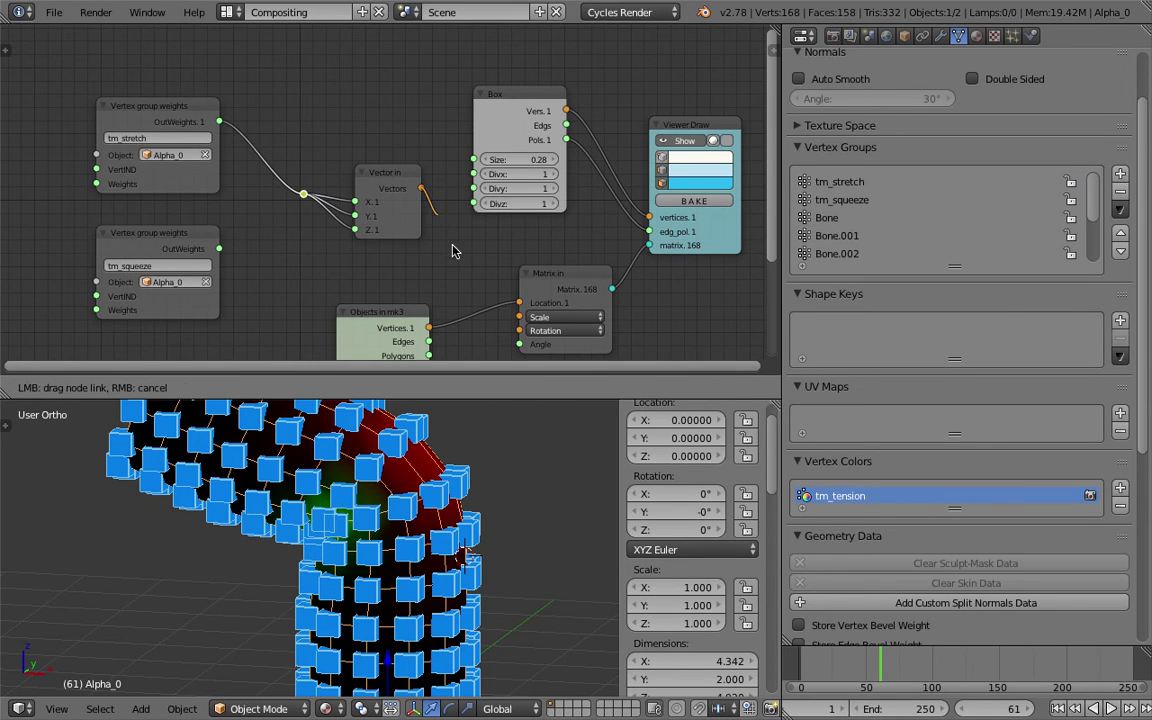
drag(510, 311, 519, 317)
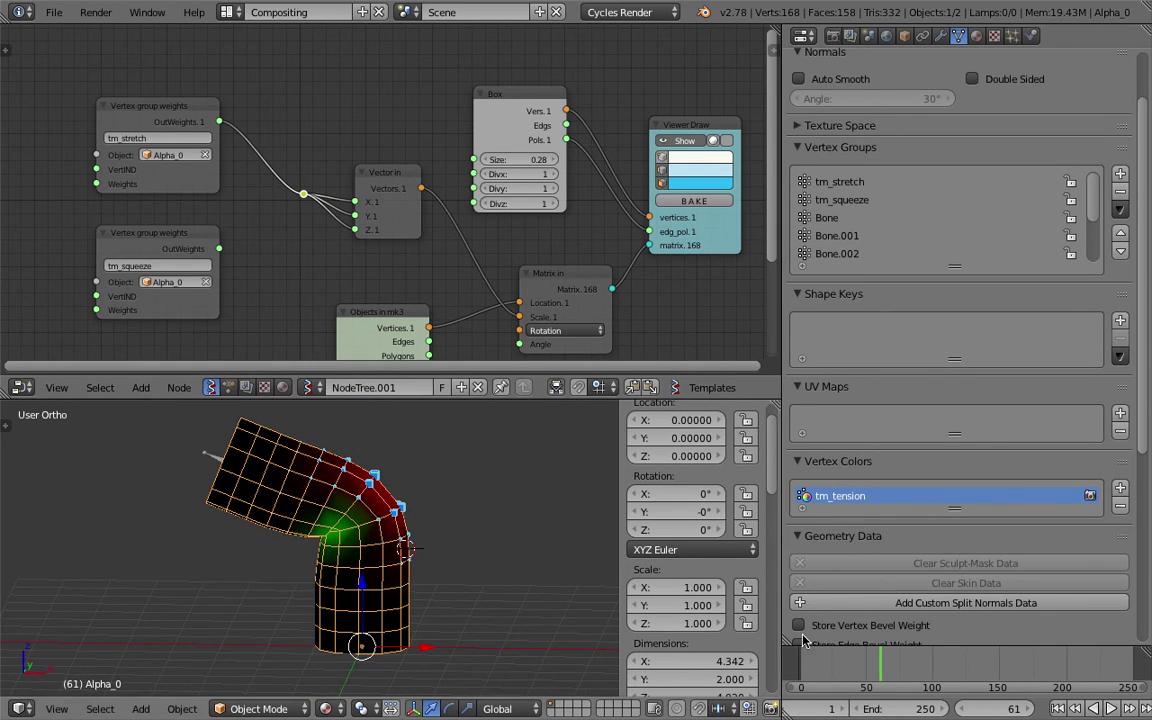
Play and scrub the animation, examining the stretch-driven boxes around the cylinder's bend from another angle.
key(alt+a)
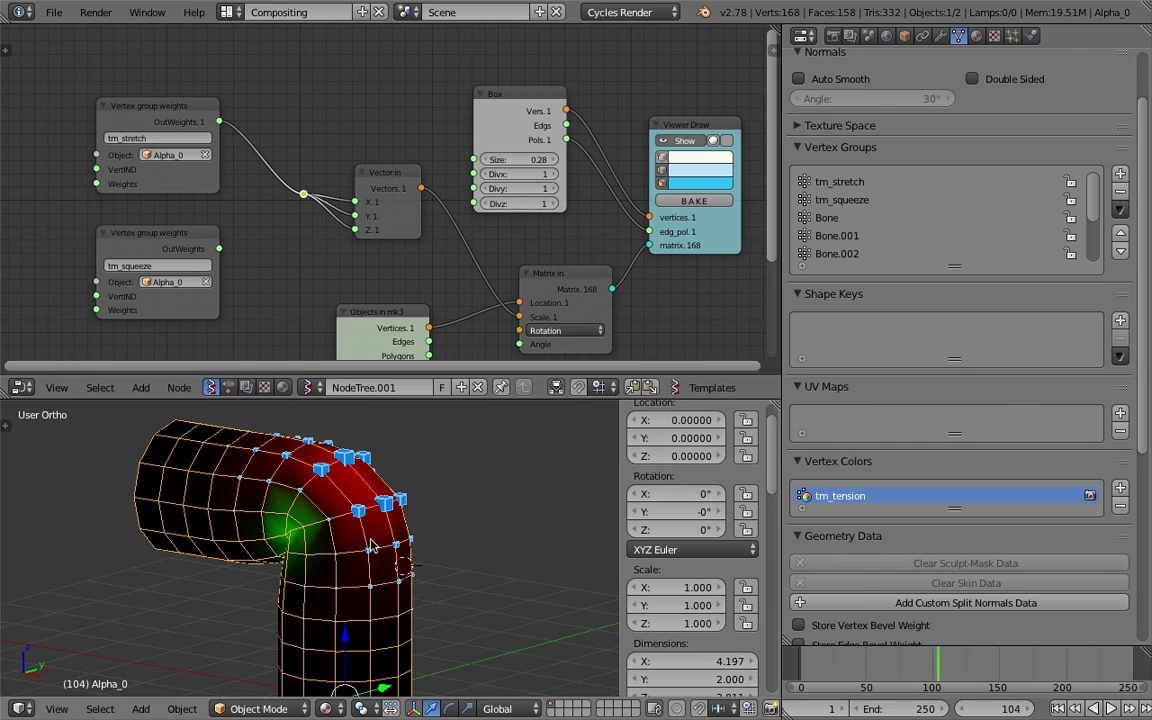
drag(968, 678, 892, 667)
middle_drag(490, 602, 300, 500)
scroll(385, 197, down, 4)
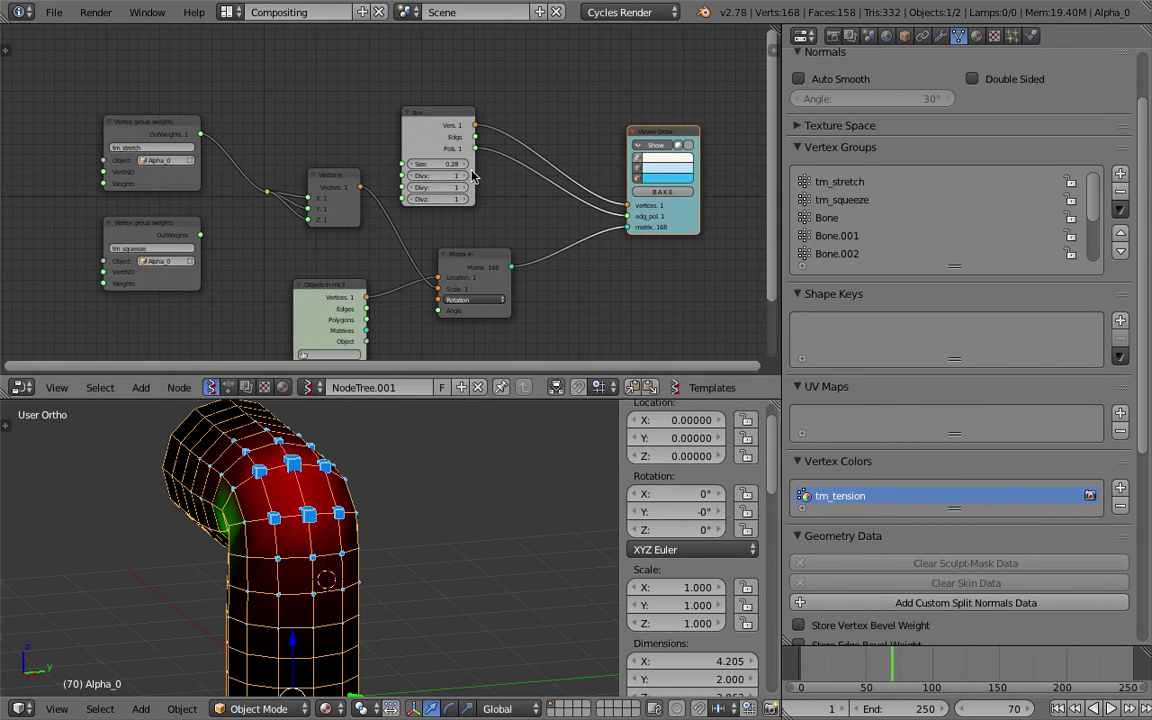
Spread the nodes apart, moving Box, Matrix in and Vector in right and both Vertex group weights nodes left.
drag(485, 117, 495, 109)
drag(478, 262, 529, 266)
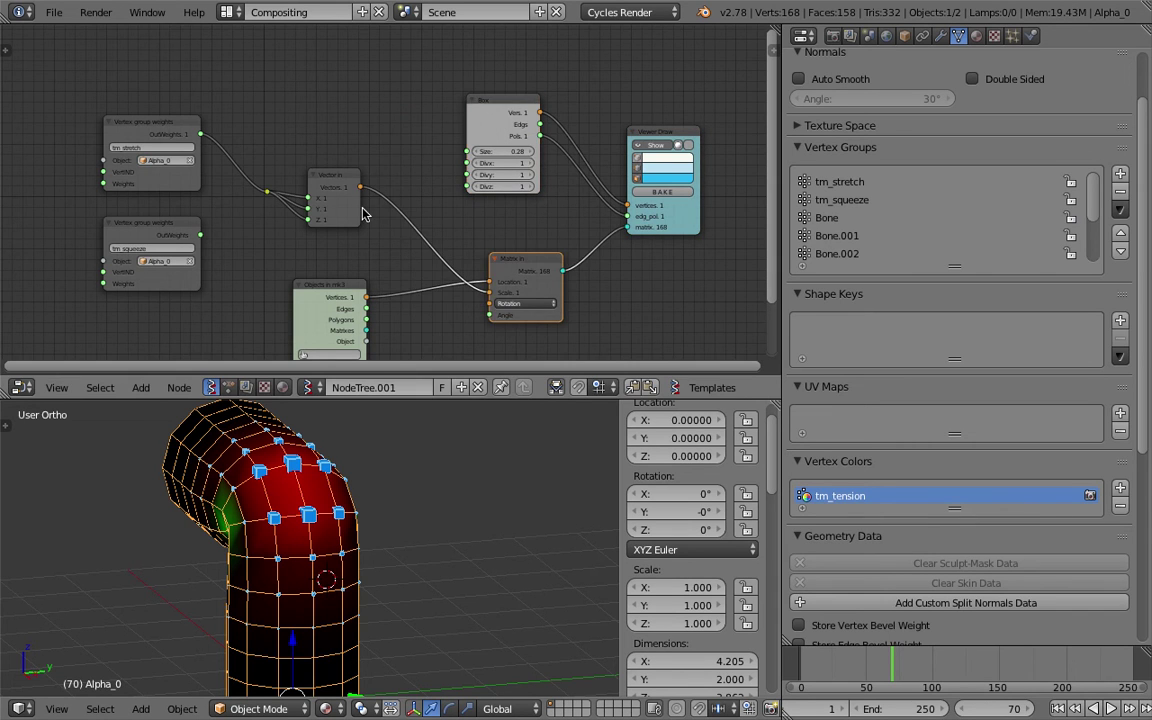
drag(322, 180, 365, 174)
middle_drag(157, 124, 390, 182)
scroll(390, 182, up, 3)
drag(390, 180, 287, 158)
drag(360, 305, 243, 282)
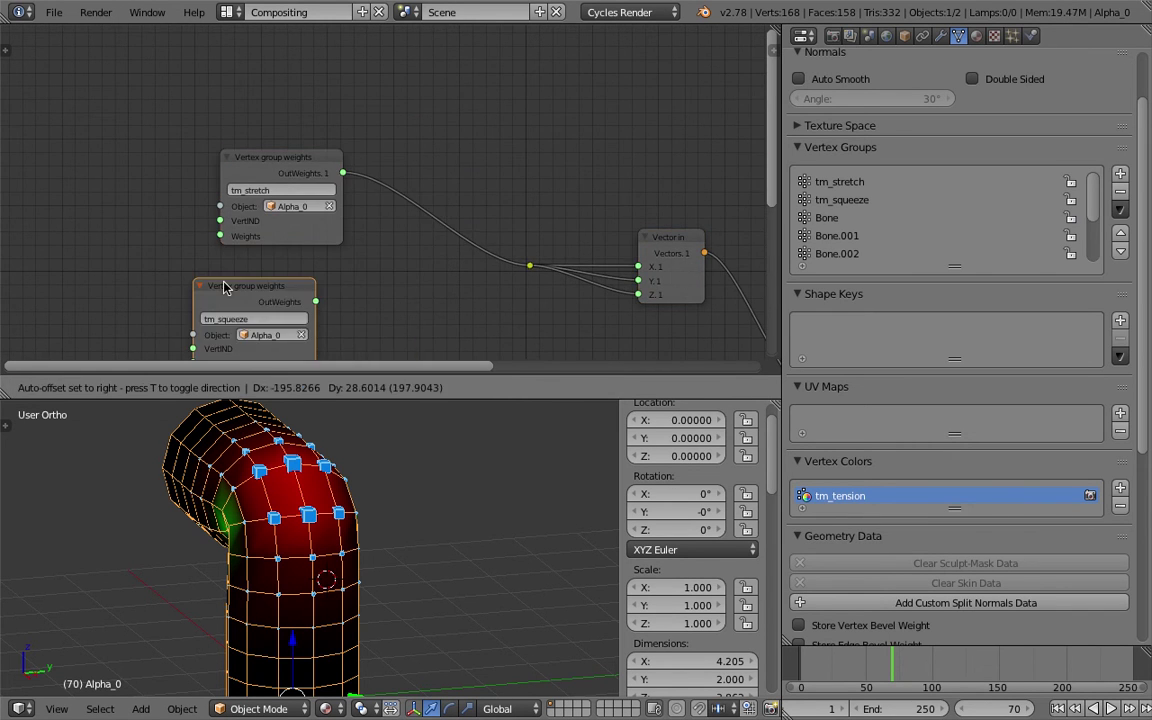
Add a Map Range node and connect the tm_stretch node's OutWeights output to its Value input.
middle_drag(381, 257, 334, 224)
key(space)
text(map)
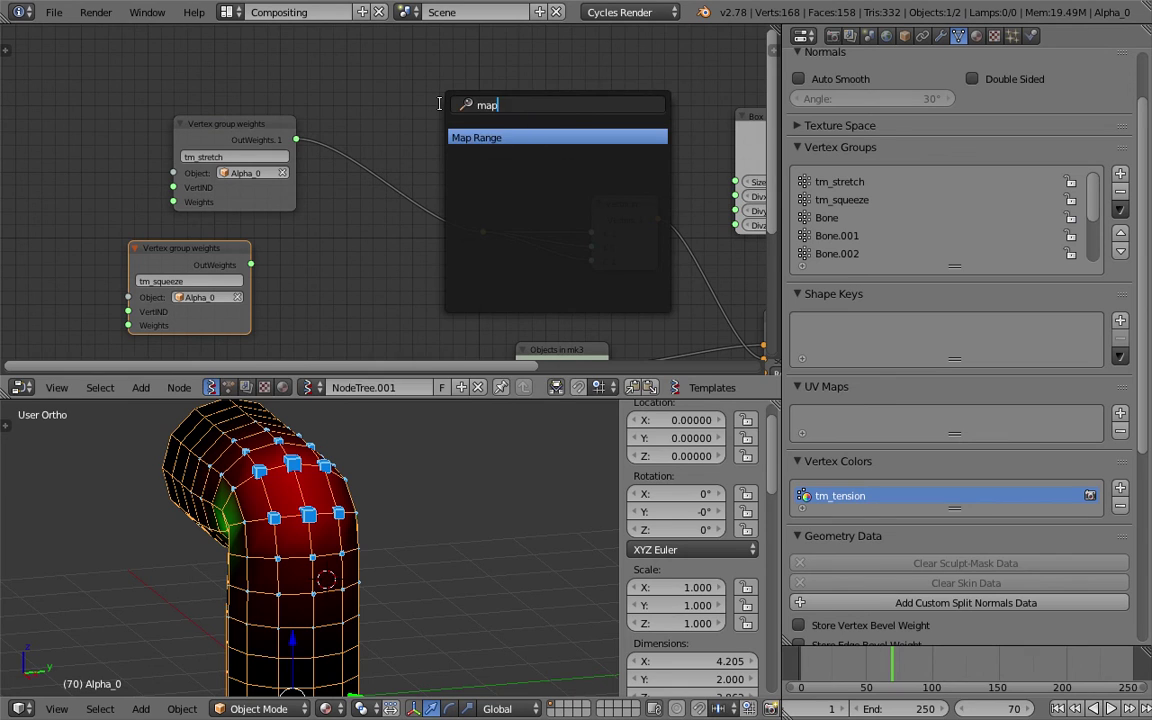
key(Return)
click(467, 78)
drag(296, 139, 317, 140)
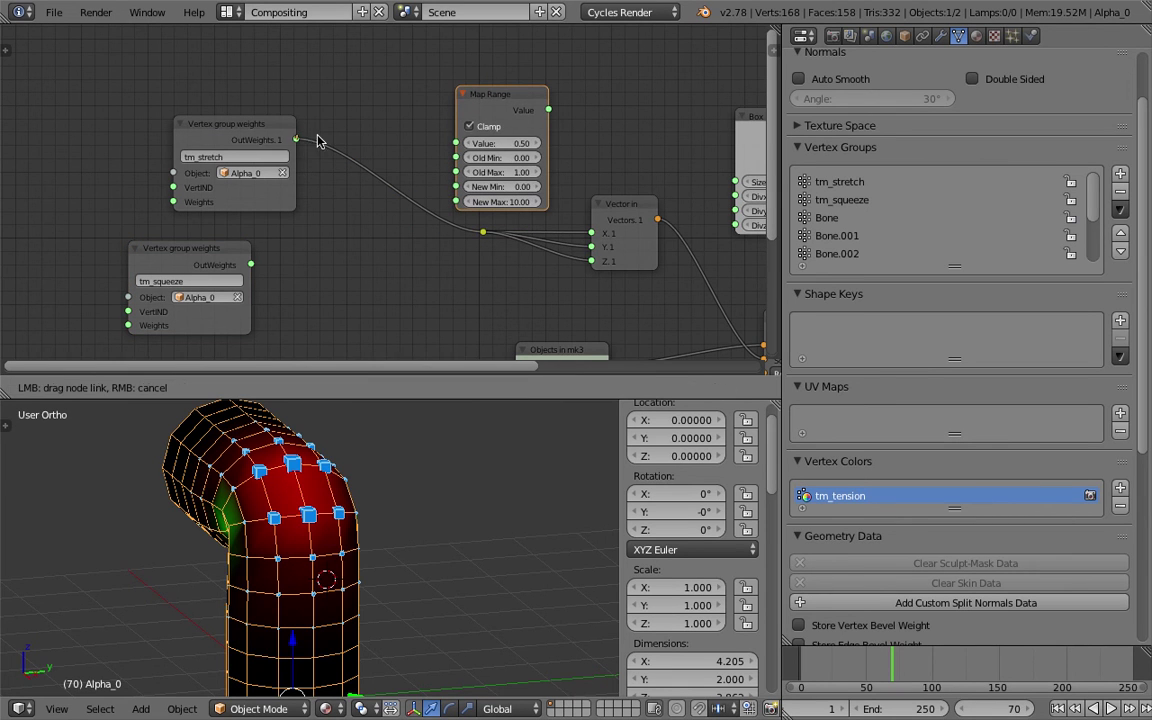
drag(416, 143, 458, 143)
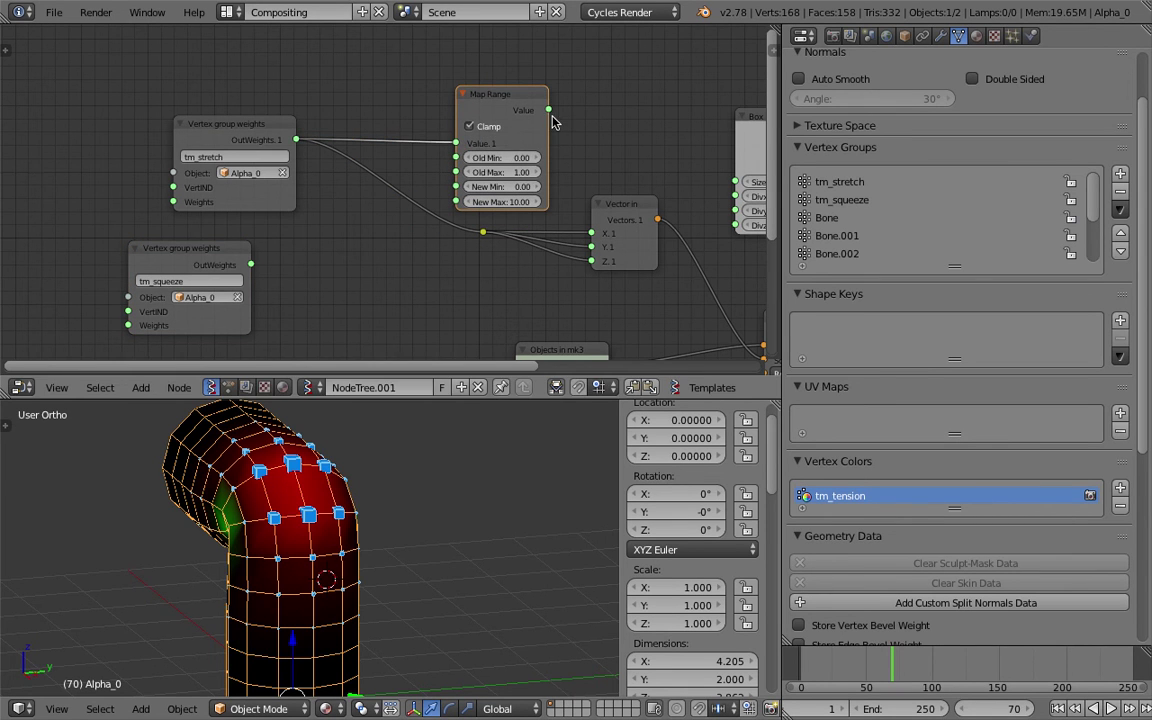
Connect Map Range's Value output to Vector in's X, Y and Z, and delete the leftover reroute point.
drag(550, 111, 566, 156)
drag(595, 260, 592, 261)
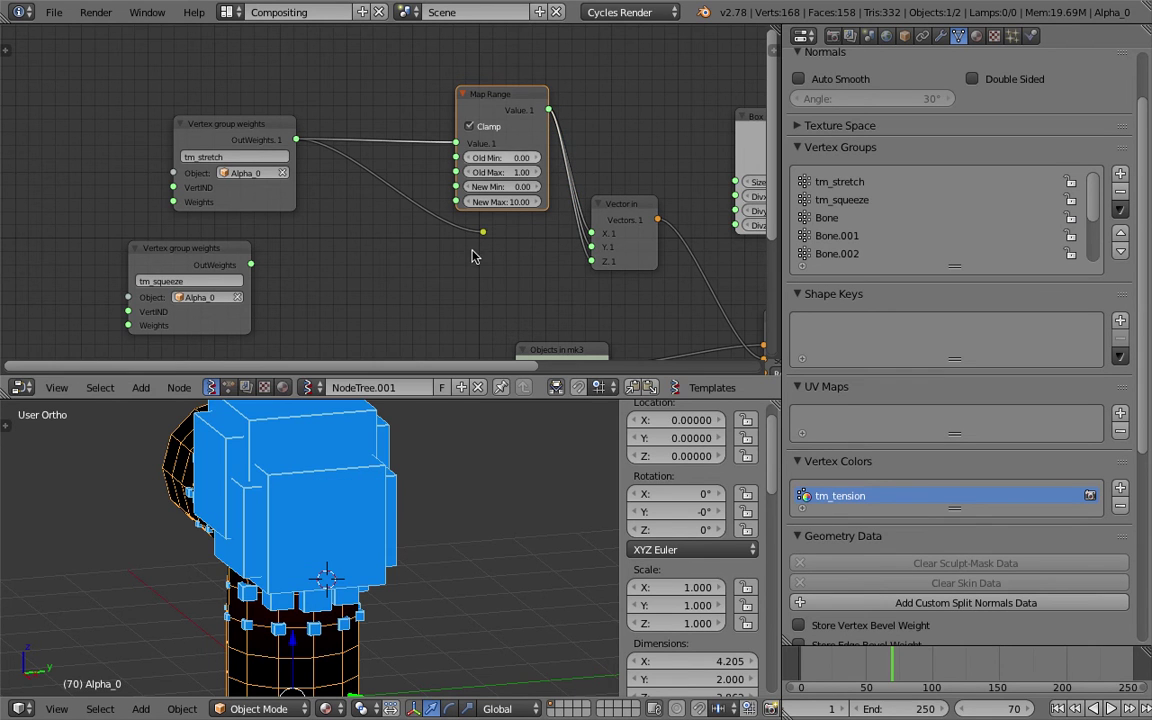
click(483, 236)
drag(502, 94, 445, 178)
click(484, 232)
Align the tm_squeeze Vertex group weights node beneath the tm_stretch node and save the file.
middle_drag(290, 250, 221, 199)
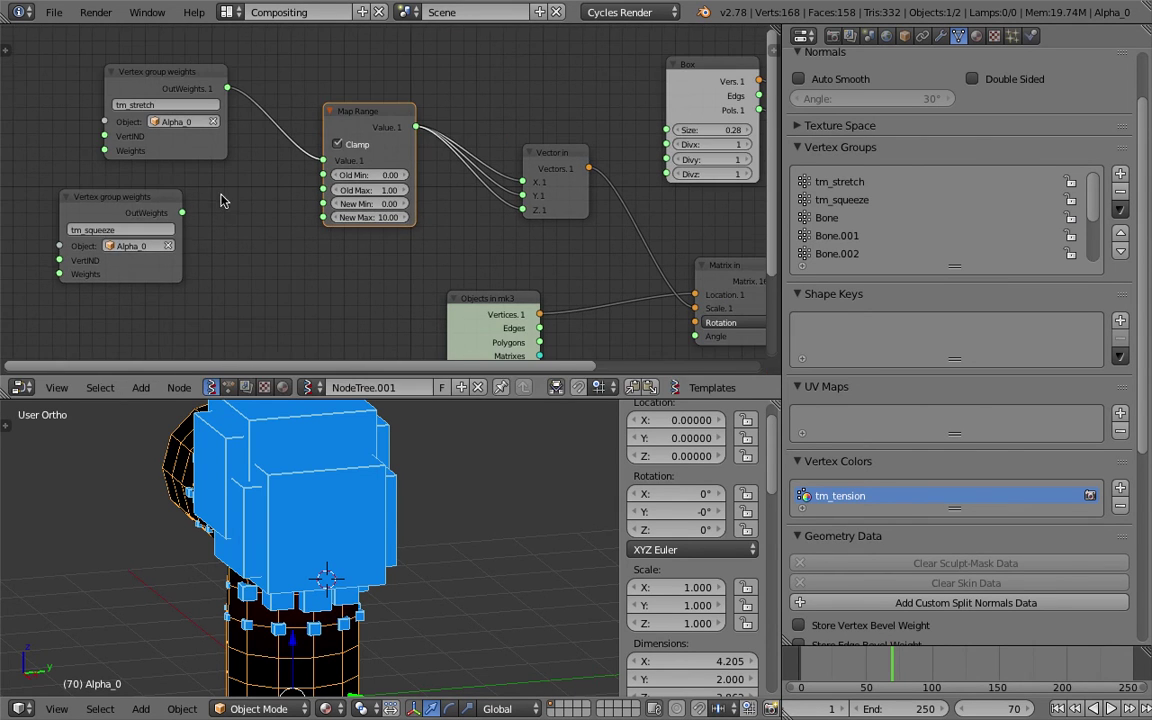
drag(158, 203, 204, 203)
key(ctrl+s)
click(390, 514)
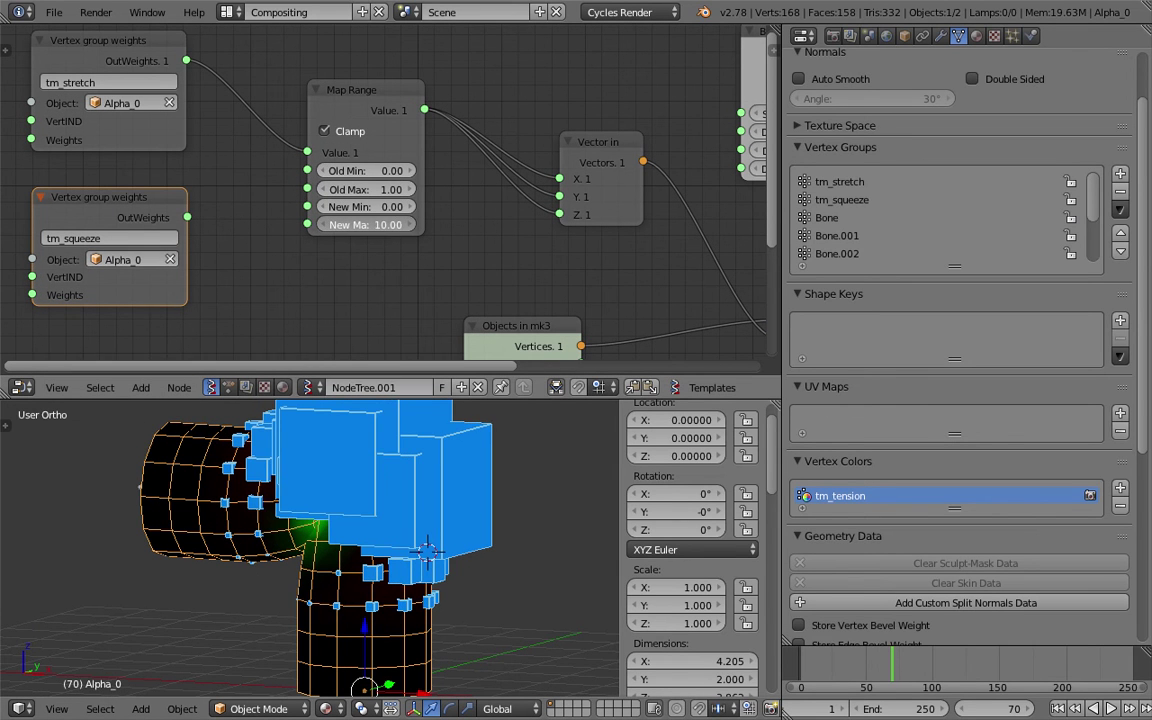
Lower Map Range's New Max to 4.84 and scrub the timeline to check the box sizes.
drag(365, 224, 286, 224)
mouse_move(478, 509)
middle_down()
mouse_move(427, 537)
mouse_move(478, 502)
middle_up()
scroll(426, 532, down, 3)
mouse_move(876, 669)
mouse_down()
mouse_move(1116, 667)
mouse_move(880, 657)
mouse_up()
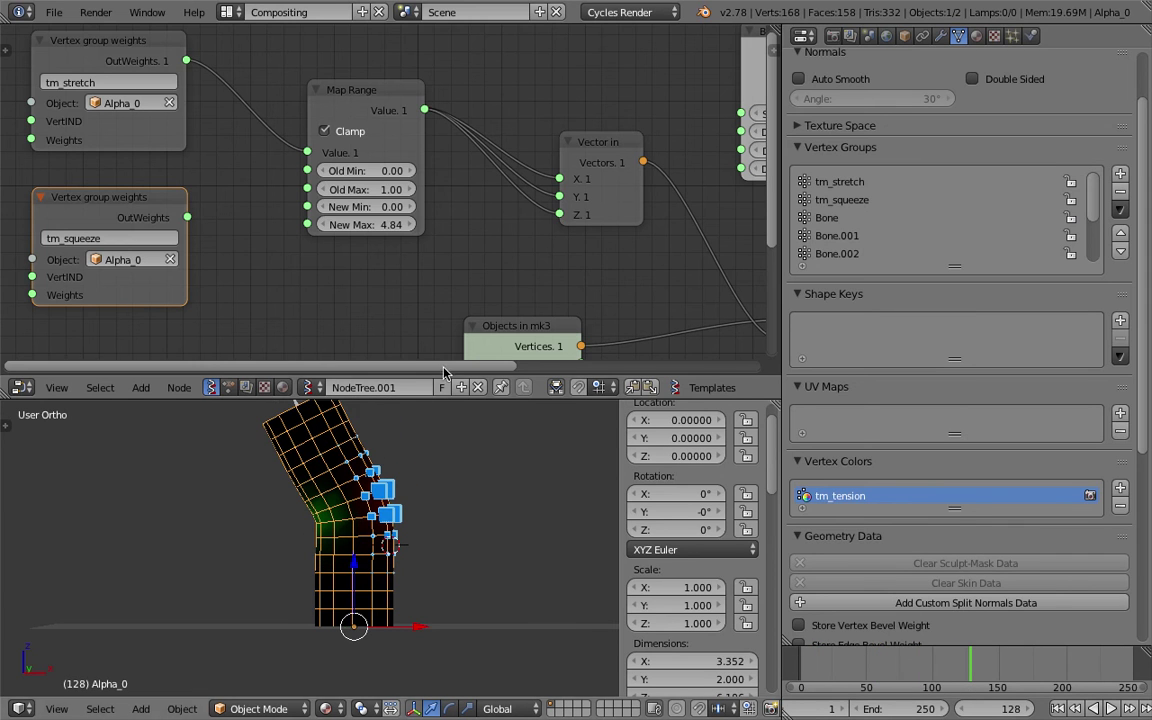
Connect the tm_squeeze node's OutWeights to Map Range's Value input in place of tm_stretch, and play the animation.
middle_drag(360, 238, 348, 246)
drag(177, 228, 295, 160)
drag(818, 657, 907, 657)
key(alt+a)
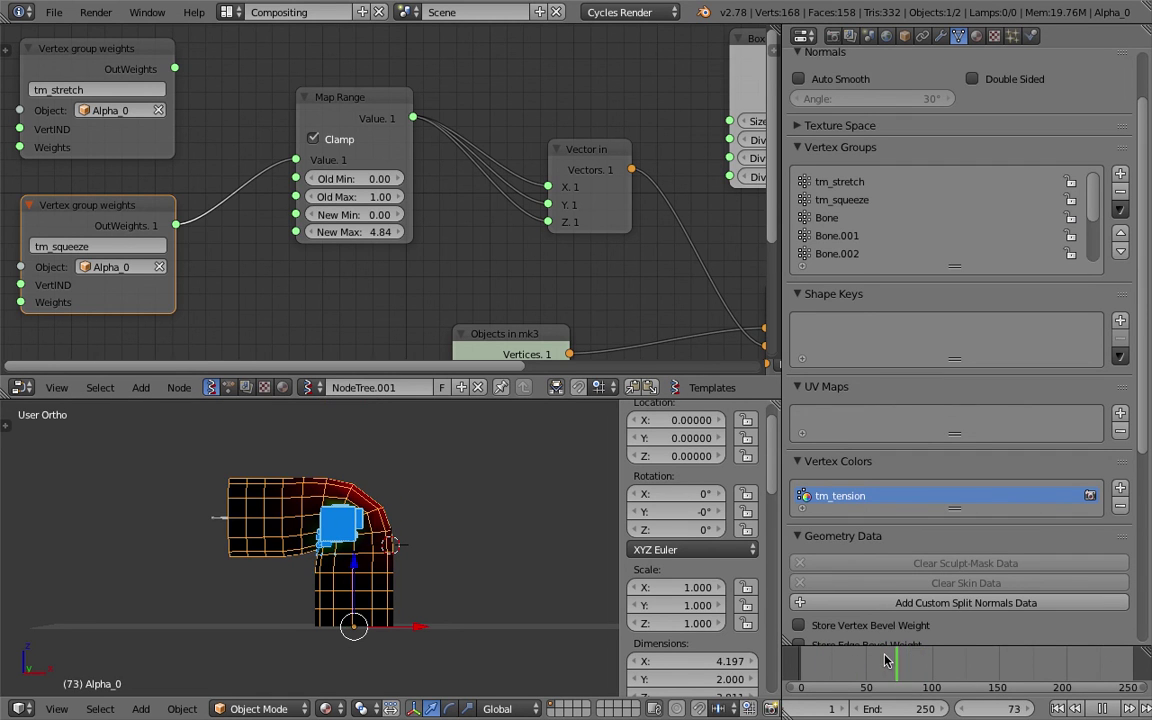
Scrub through the playing animation to examine the squeeze-driven boxes at the inner bend, and stop playback.
drag(877, 660, 895, 694)
drag(945, 680, 985, 670)
middle_drag(364, 530, 458, 530)
scroll(464, 528, up, 2)
drag(990, 661, 992, 661)
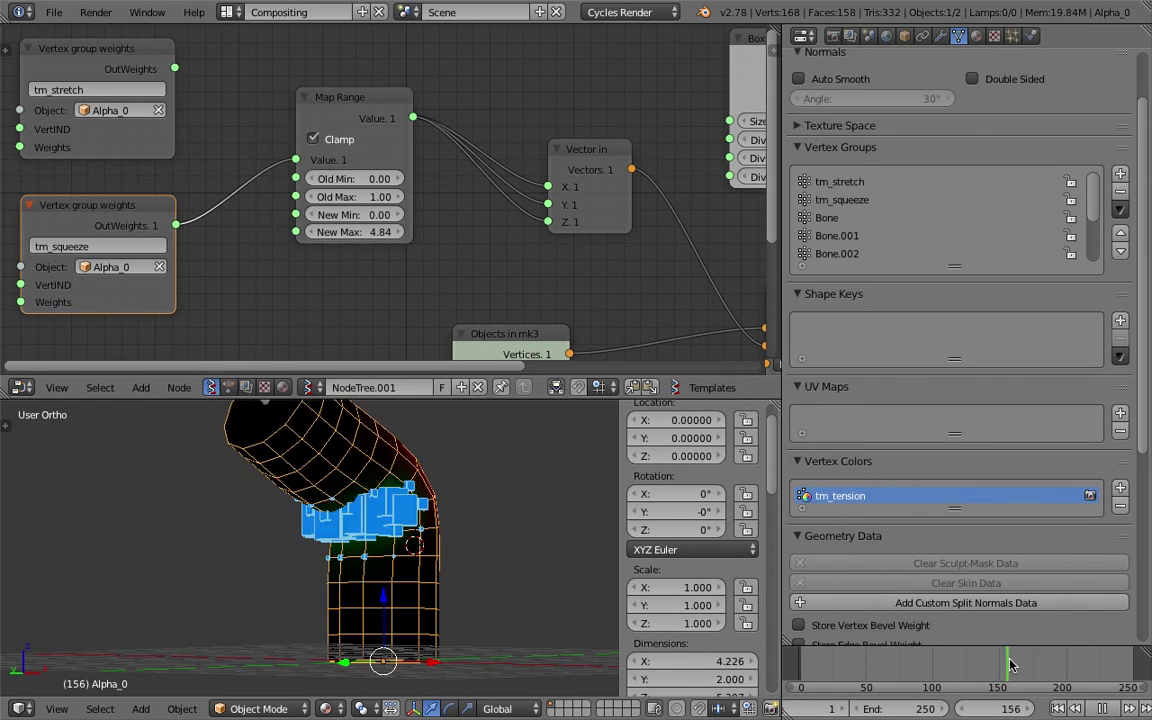
key(alt+a)
Save the current file and save a new numbered version as sv_demo_tension_map_003.blend.
key(ctrl+s)
middle_drag(430, 535, 287, 558)
click(350, 541)
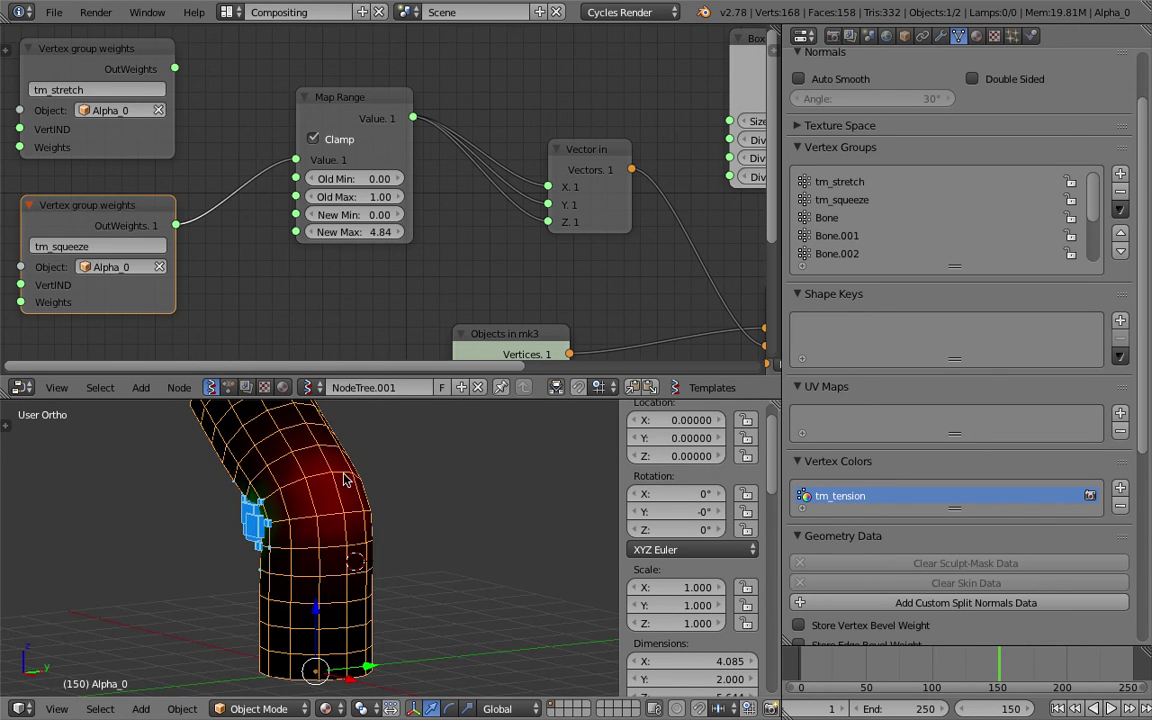
middle_drag(344, 480, 470, 509)
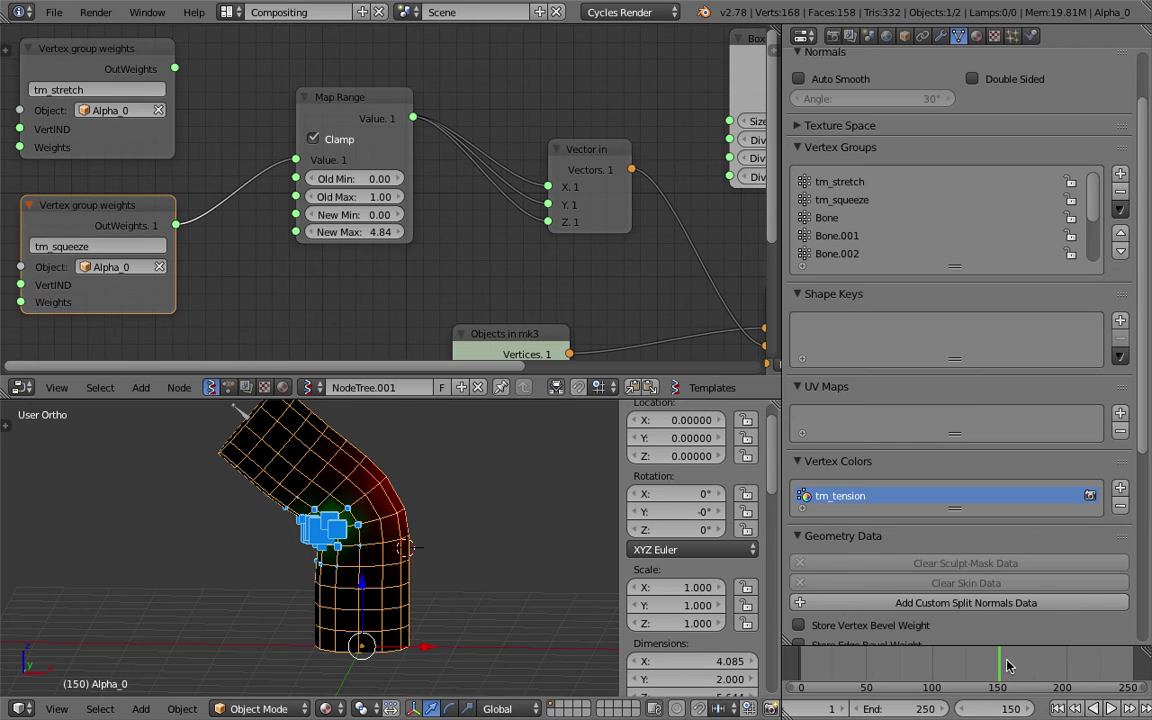
click(55, 15)
click(56, 14)
click(51, 14)
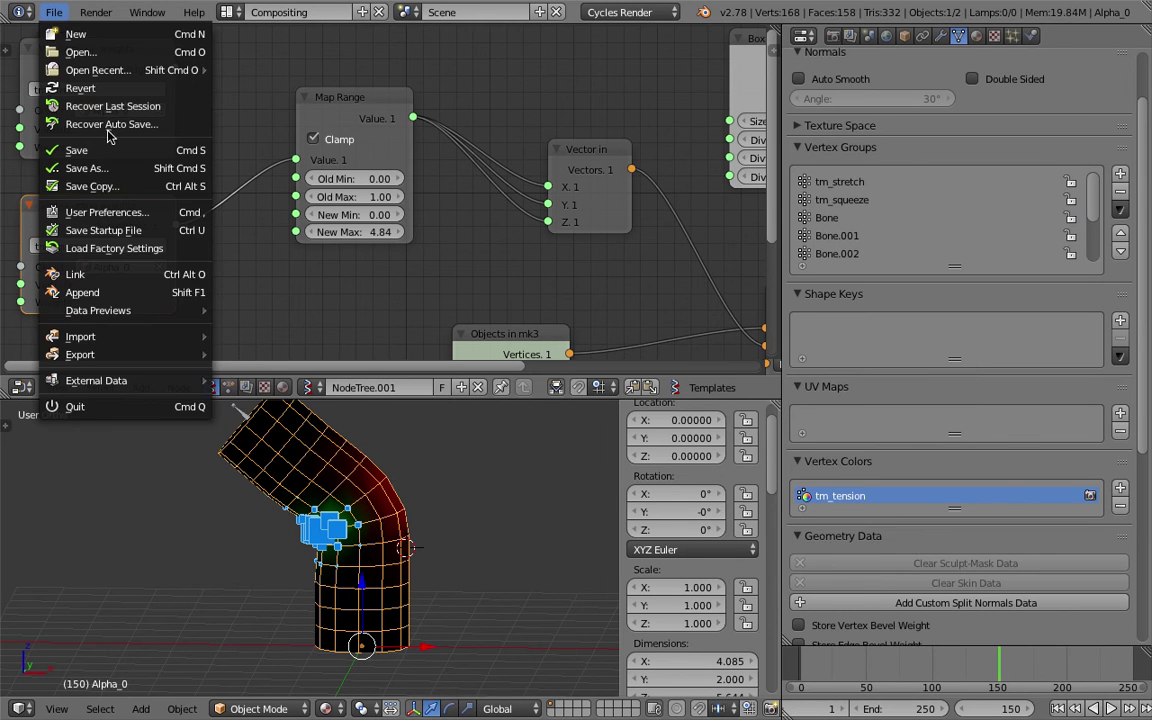
click(88, 168)
click(1020, 80)
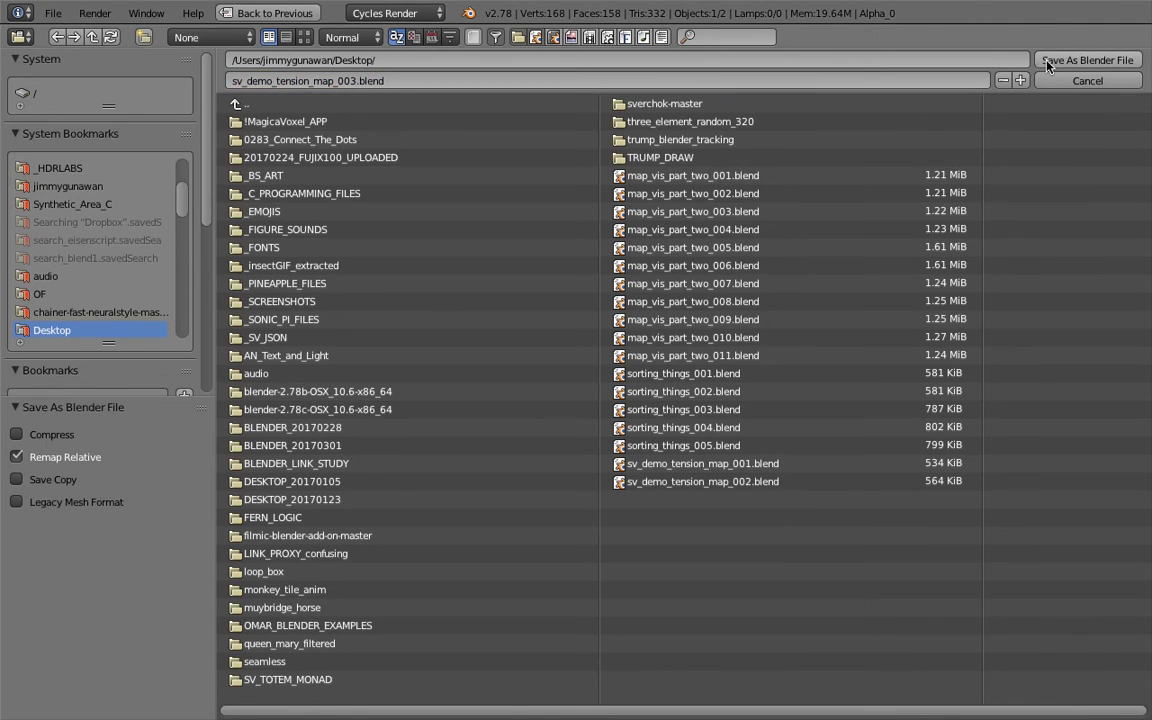
click(1048, 65)
Move the Box node aside and add a Cylinder node between it and the Viewer Draw node.
middle_drag(560, 489, 501, 489)
click(501, 489)
middle_drag(579, 194, 378, 206)
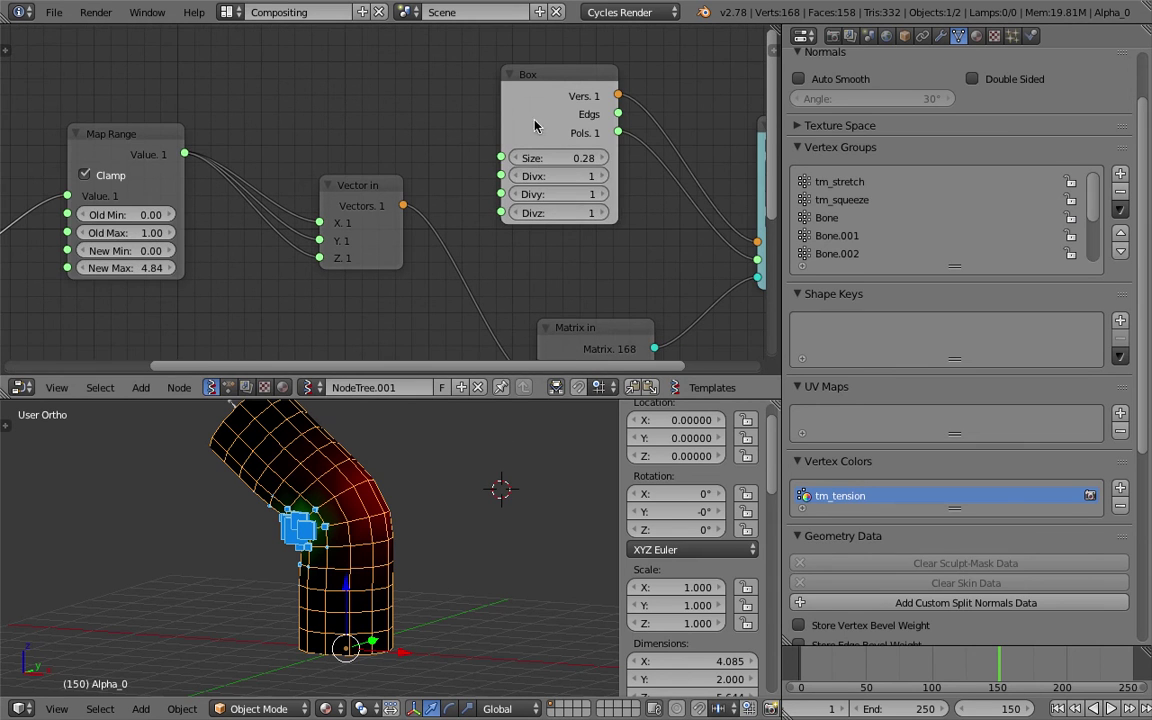
drag(557, 106, 542, 72)
scroll(542, 76, down, 3)
middle_drag(590, 101, 510, 131)
key(shift+a)
click(534, 121)
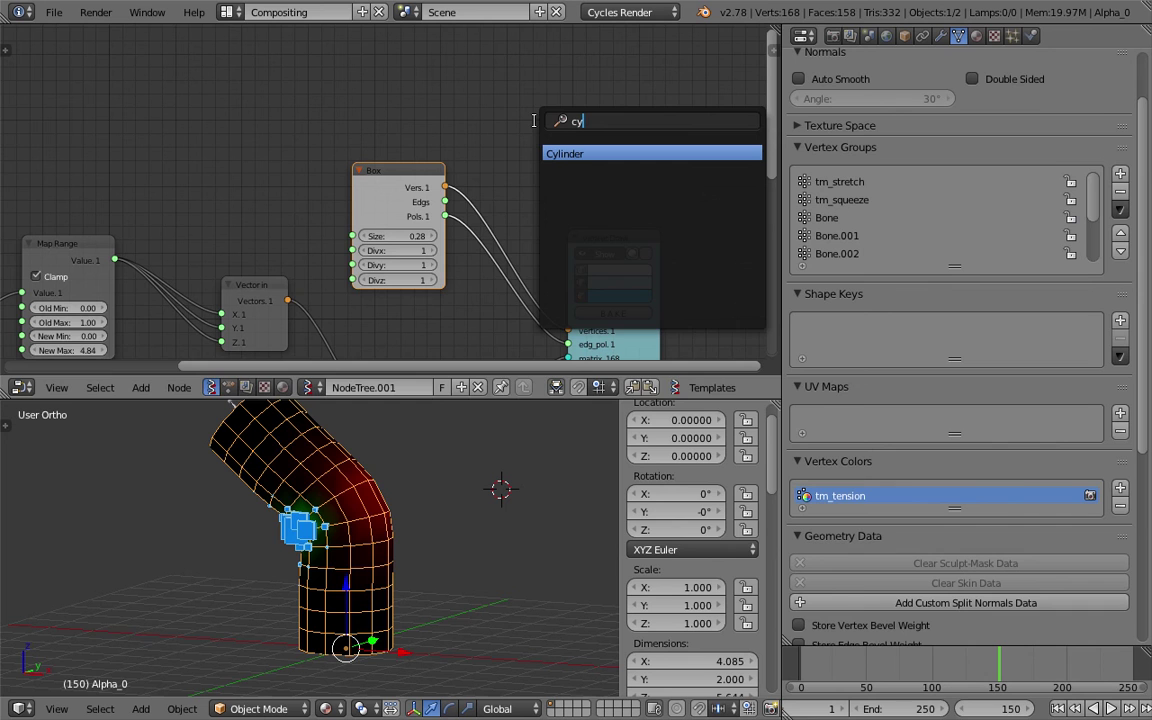
key(Return)
click(658, 248)
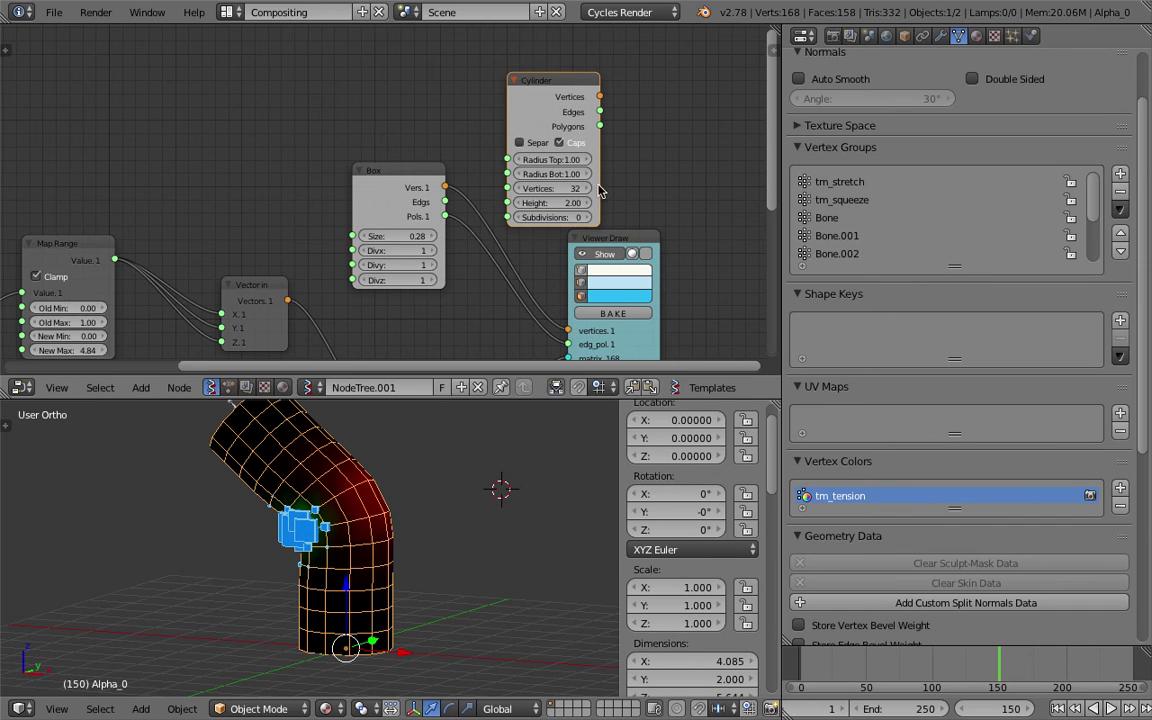
Connect the Cylinder node's Vertices and Polygons outputs to Viewer Draw's vertices and edg_pol inputs, replacing the Box links.
middle_drag(617, 149, 583, 122)
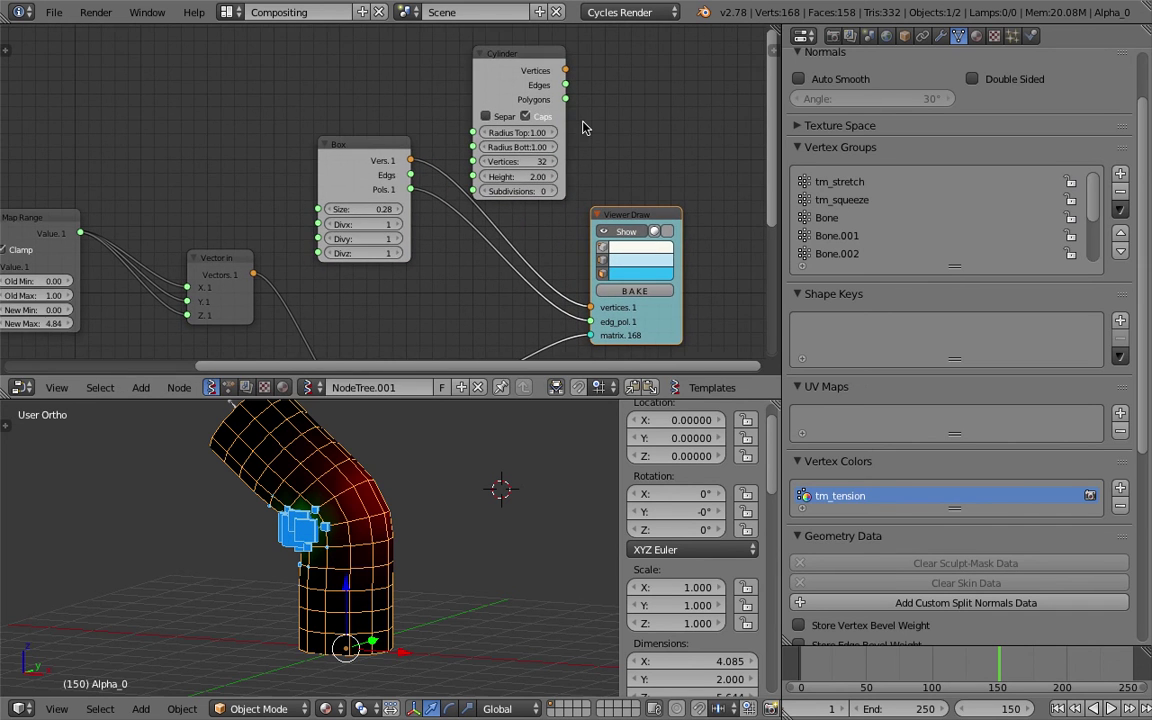
drag(566, 70, 591, 225)
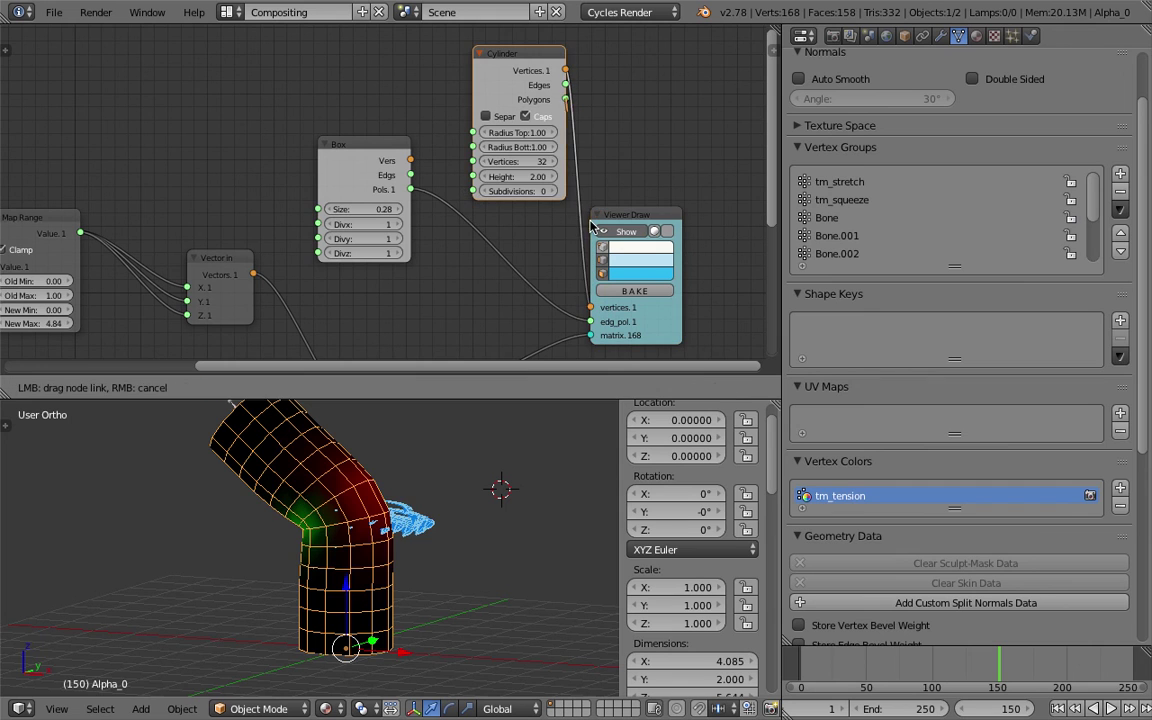
drag(508, 67, 478, 87)
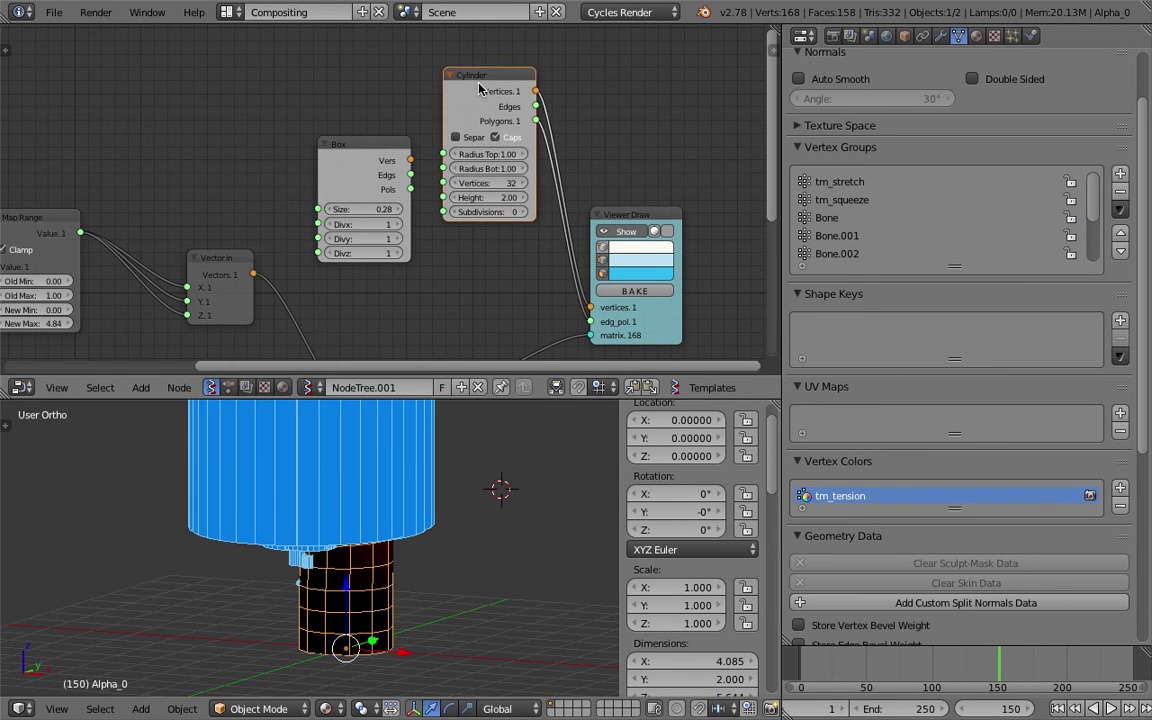
Set the Cylinder node's top and bottom radius to 0.20 and its vertex count to 12.
scroll(503, 126, up, 2)
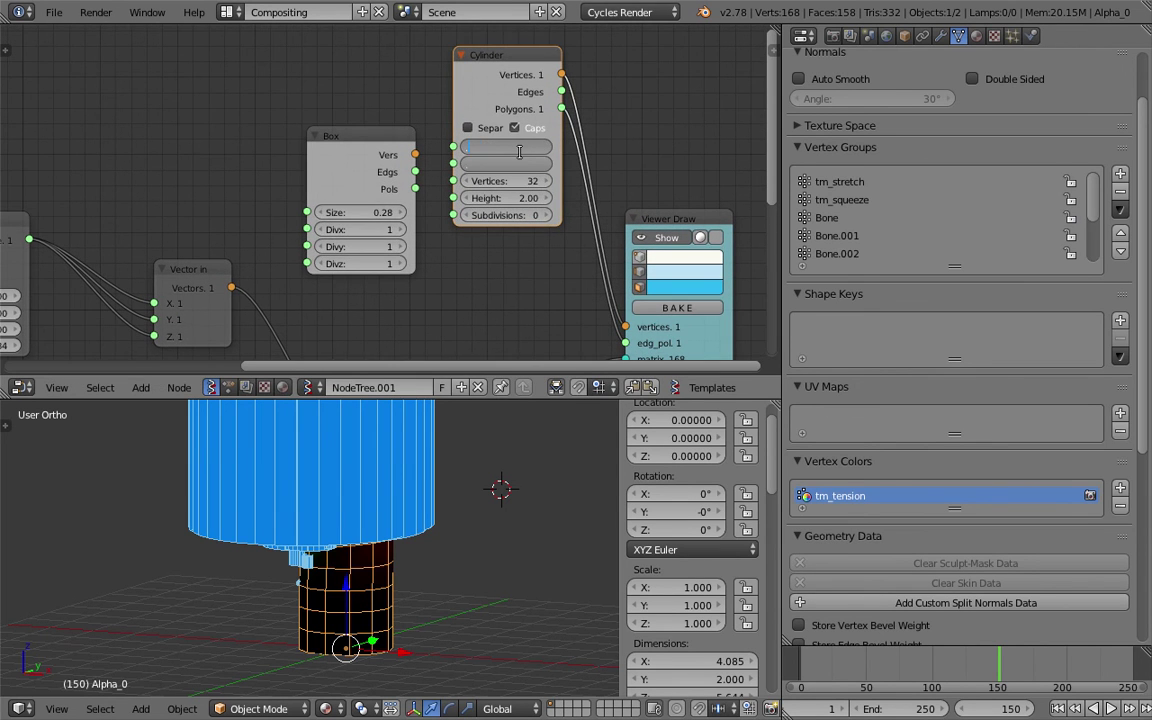
key(Return)
middle_drag(460, 515, 420, 458)
shift+middle_drag(420, 458, 430, 524)
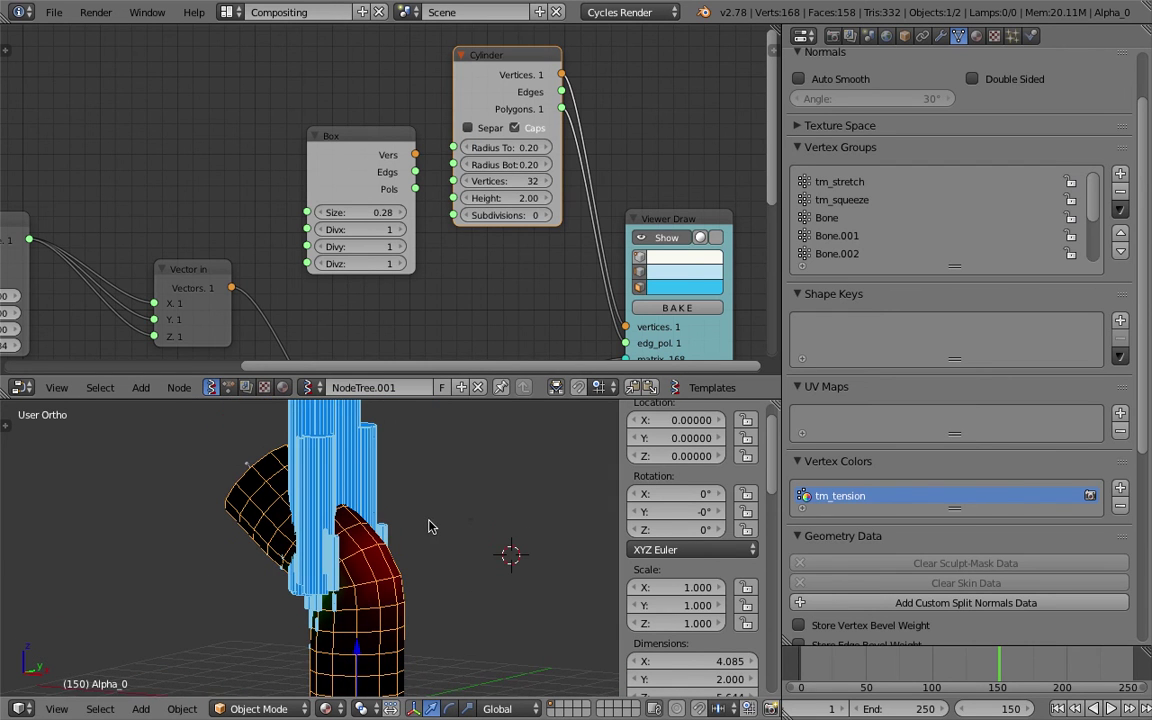
middle_drag(530, 254, 518, 197)
text(12)
key(Return)
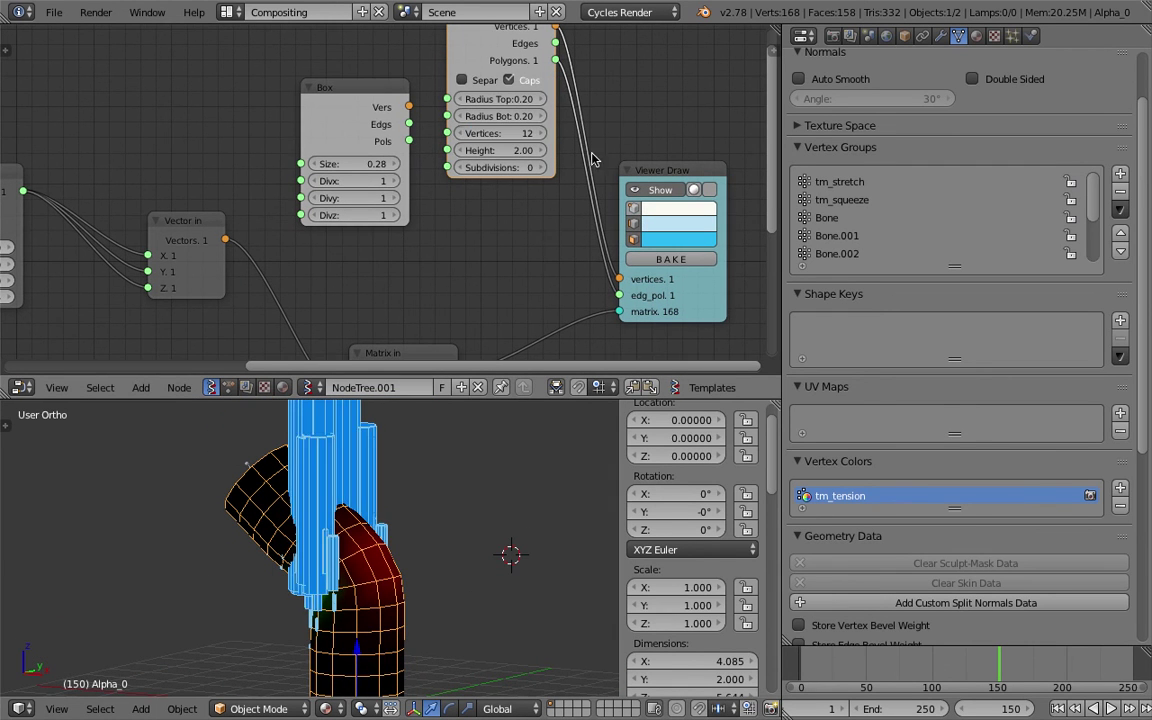
Taper the cylinders into spikes by reducing the Cylinder node's top radius to 0.05.
middle_drag(462, 533, 395, 578)
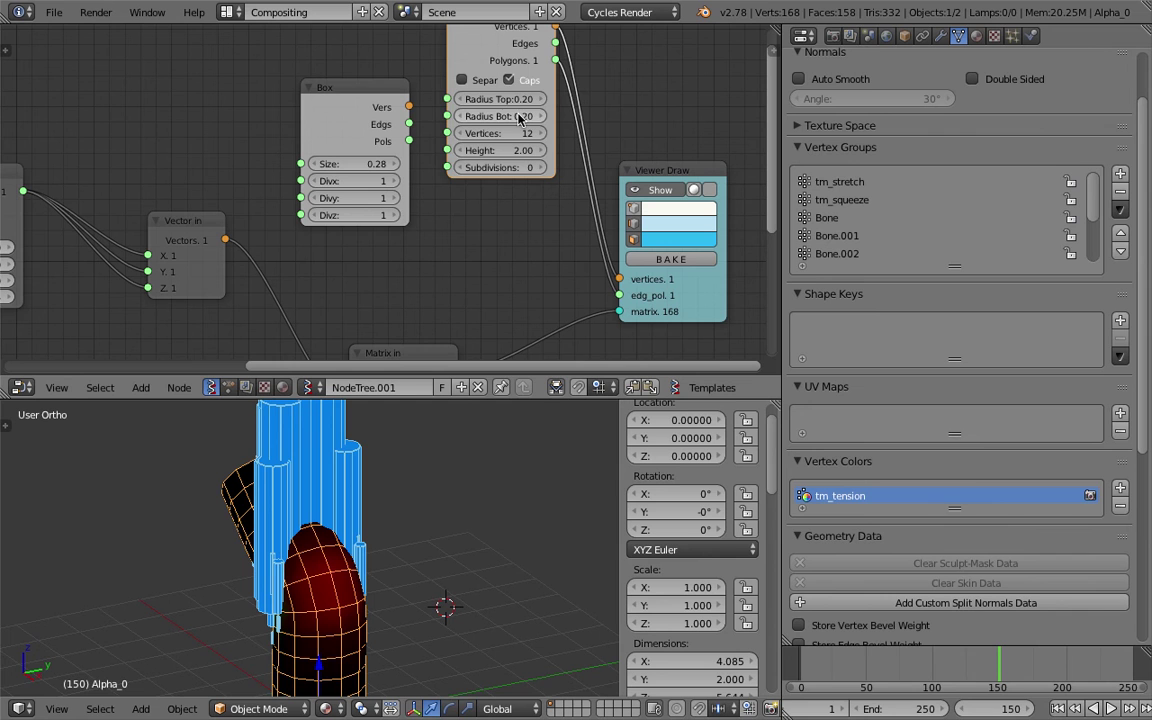
drag(500, 99, 484, 99)
middle_drag(290, 535, 438, 496)
scroll(345, 188, down, 3)
Reconnect the tm_stretch node's OutWeights to Map Range's Value input and save the file.
middle_drag(345, 188, 608, 76)
middle_drag(231, 179, 261, 232)
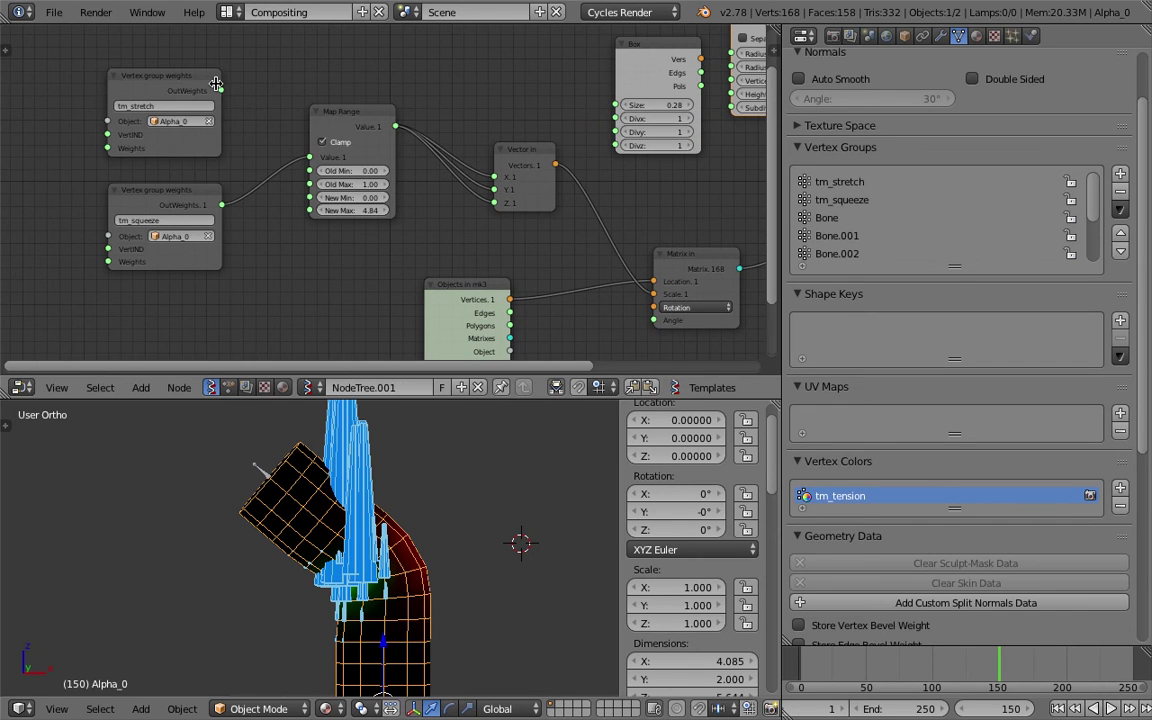
drag(220, 90, 282, 141)
middle_drag(470, 548, 412, 580)
key(ctrl+s)
click(430, 570)
Play and scrub the animation to examine how the spikes scale along the stretched bend, and stop playback.
middle_drag(870, 680, 848, 674)
drag(842, 673, 827, 673)
key(alt+a)
click(871, 666)
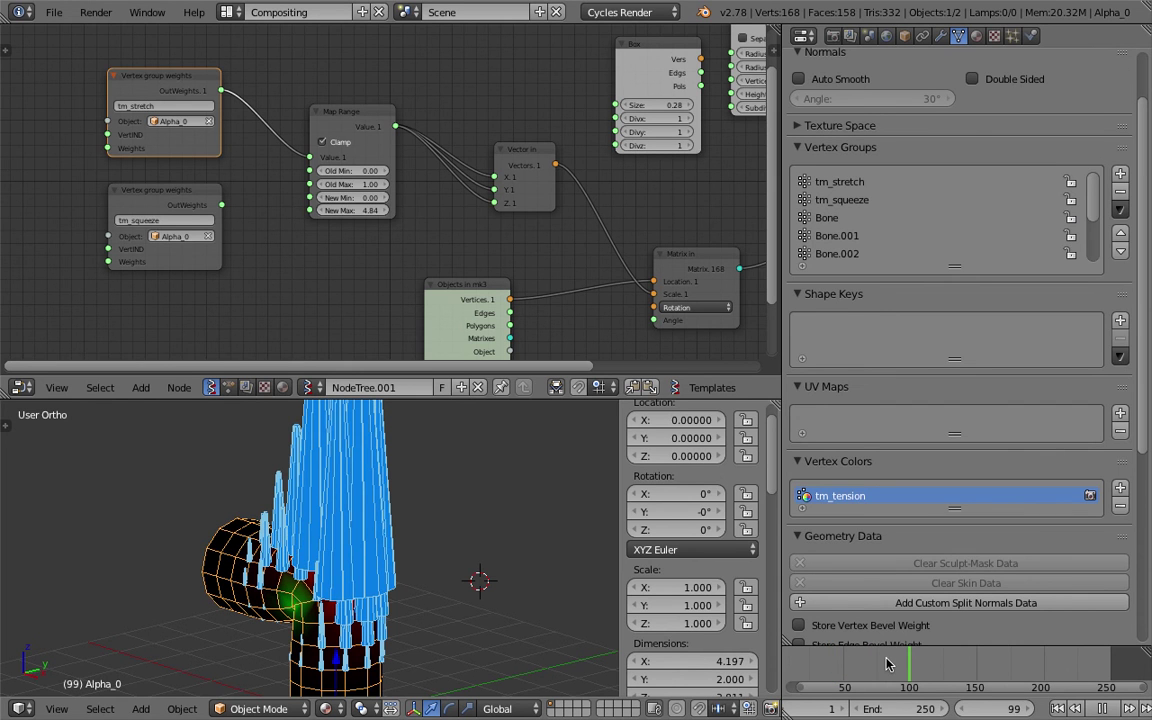
click(849, 661)
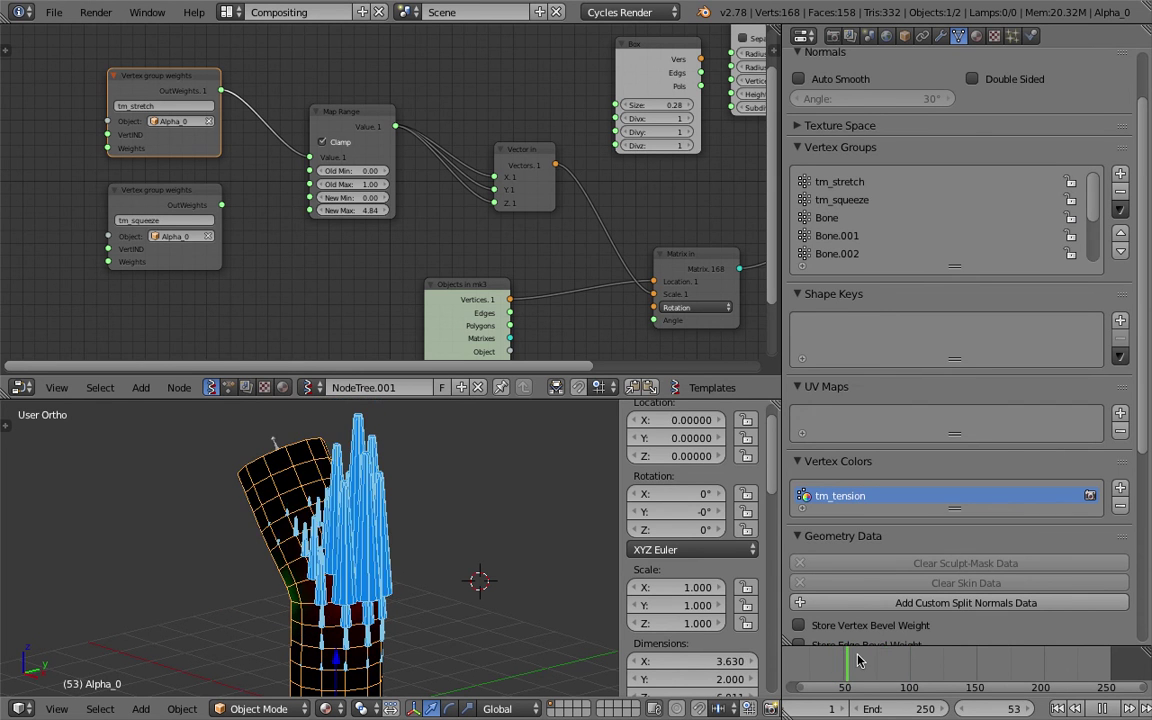
key(alt+a)
Rearrange the Viewer Draw, Cylinder and Matrix in nodes to open up space before the matrix inputs.
middle_drag(524, 263, 353, 253)
middle_drag(404, 198, 240, 221)
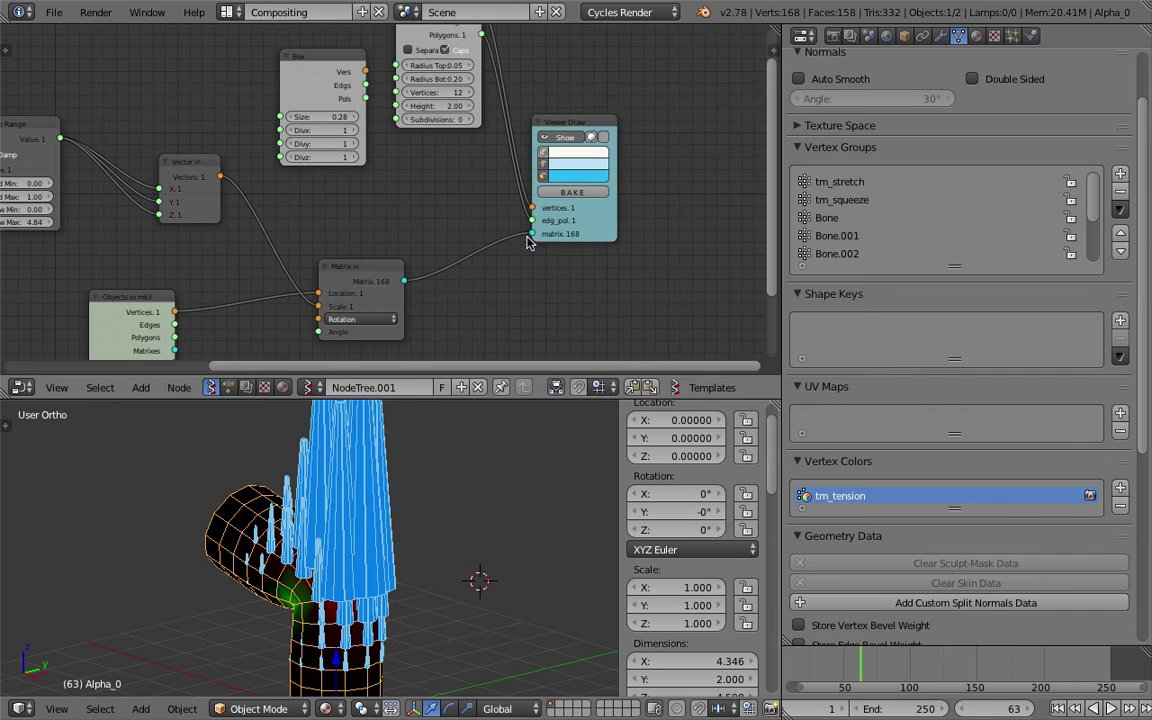
drag(590, 232, 674, 216)
scroll(509, 203, down, 3)
drag(410, 67, 417, 106)
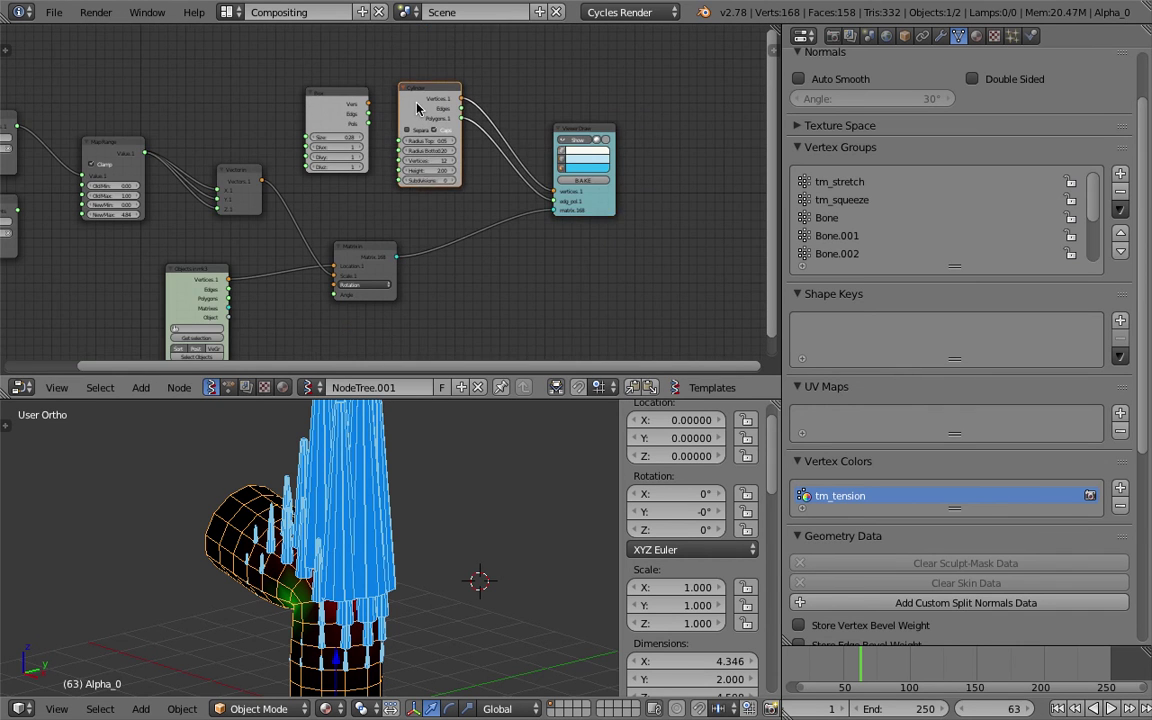
scroll(450, 125, up, 1)
drag(628, 199, 679, 210)
drag(372, 252, 496, 227)
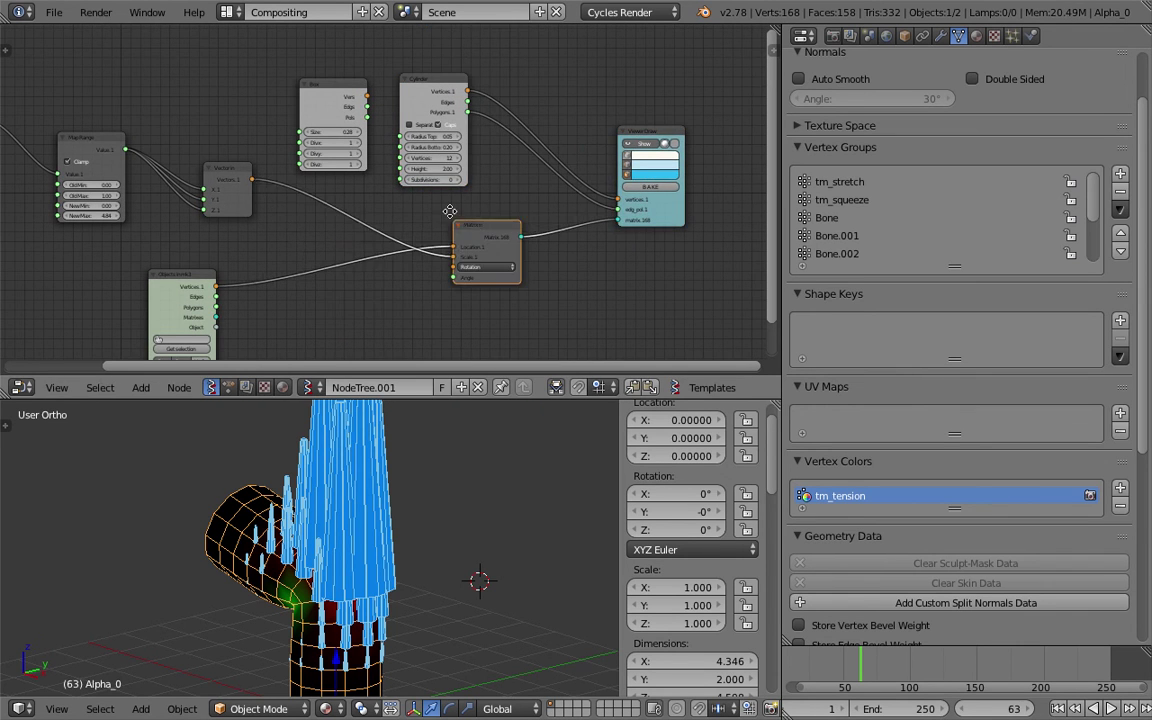
middle_drag(447, 211, 391, 215)
Save the file under the next incremented version number in the sv_demo_tension_map series.
click(53, 13)
click(170, 170)
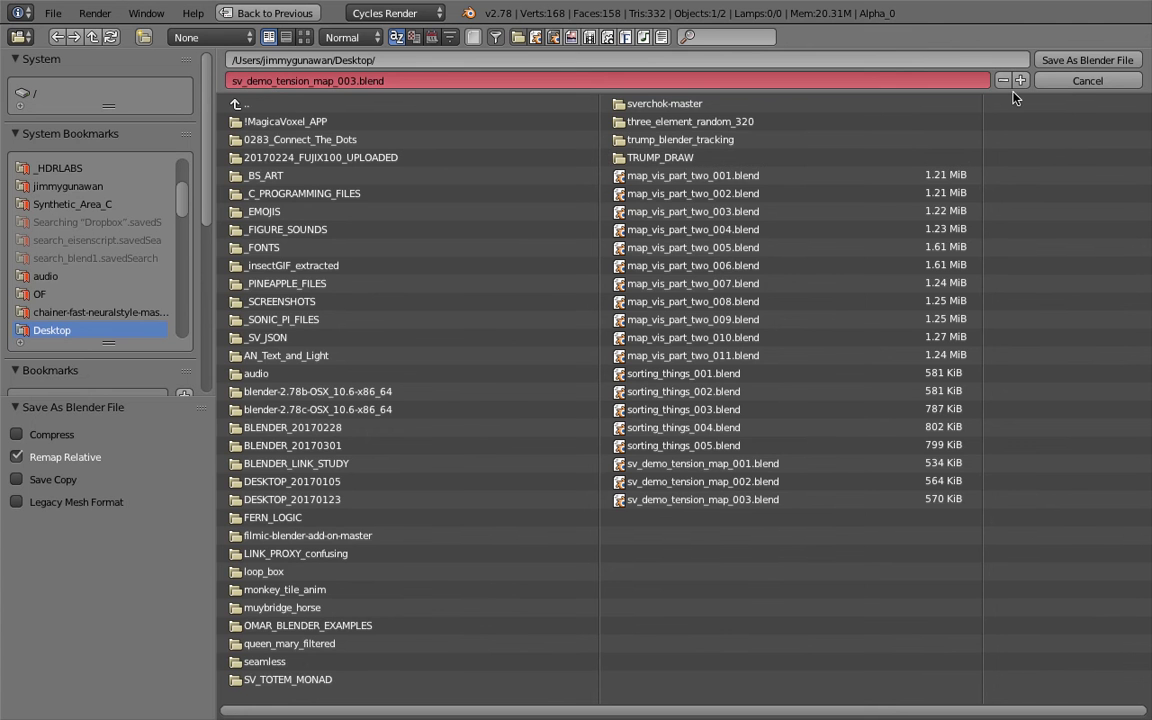
key(KP_Add)
click(1060, 53)
key(super+s)
click(537, 522)
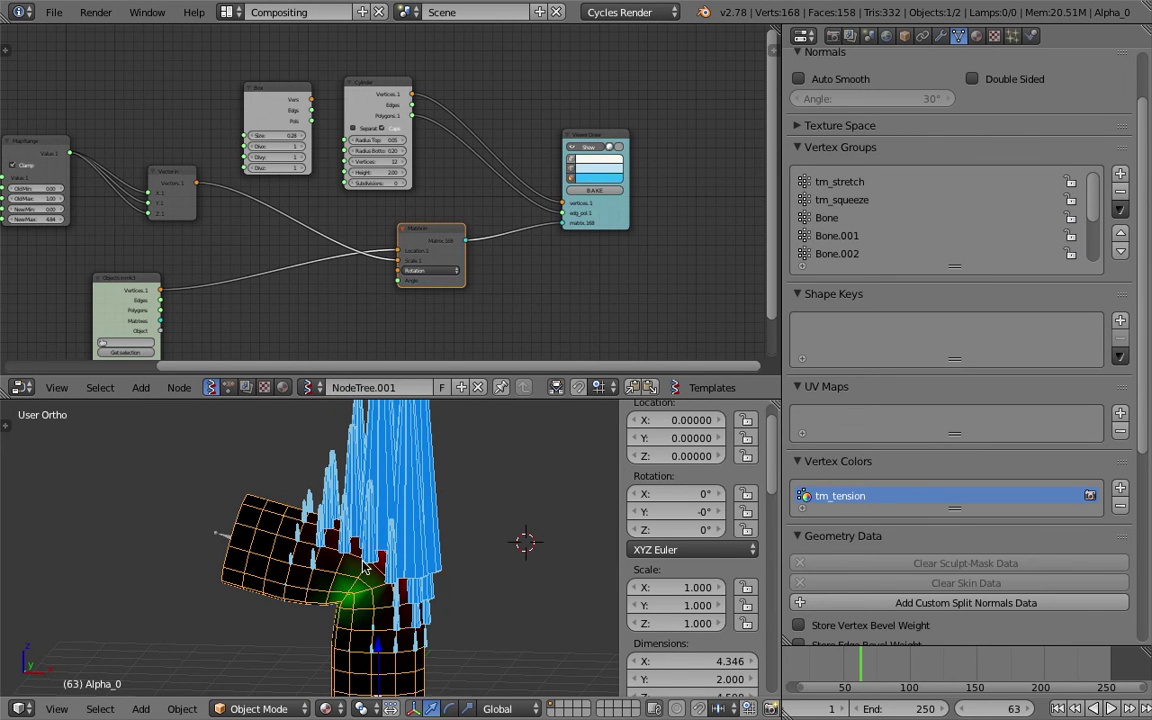
Move the Viewer Draw node away from Matrix in and widen the node editor and 3D view areas.
drag(618, 220, 645, 203)
middle_drag(645, 203, 697, 165)
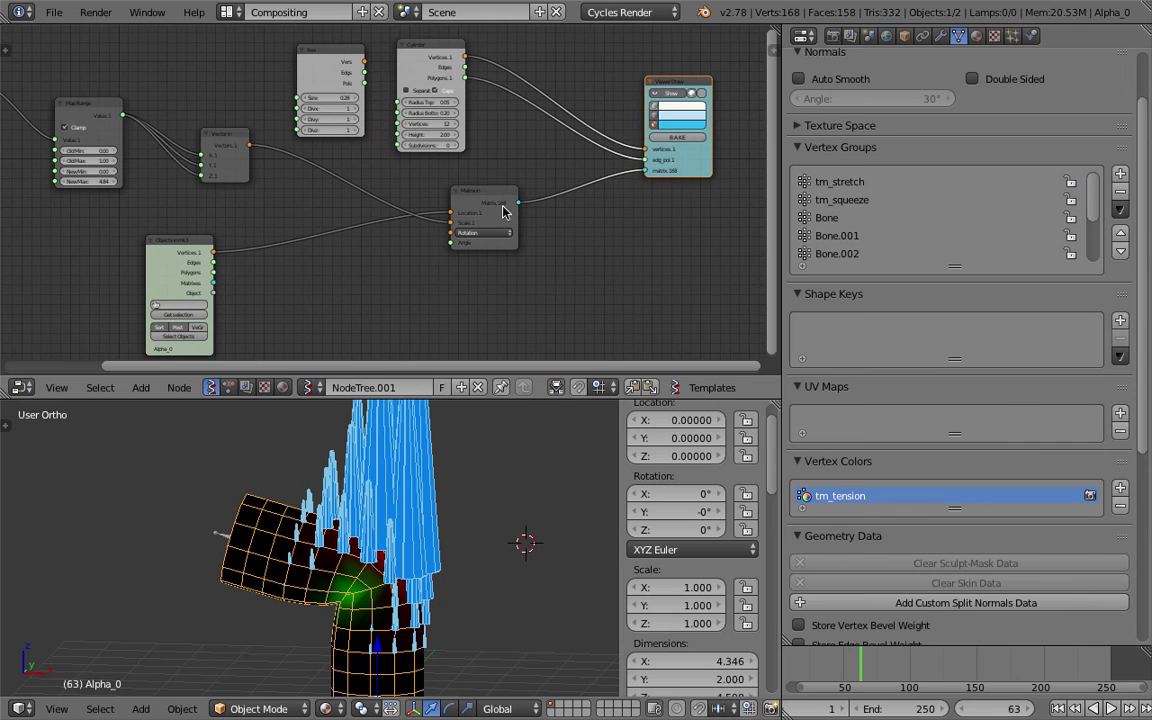
drag(782, 215, 871, 220)
Add a Vertex Normal node below the Viewer Draw node and save the file.
middle_drag(667, 235, 638, 238)
key(shift+a)
click(626, 238)
text(vertex)
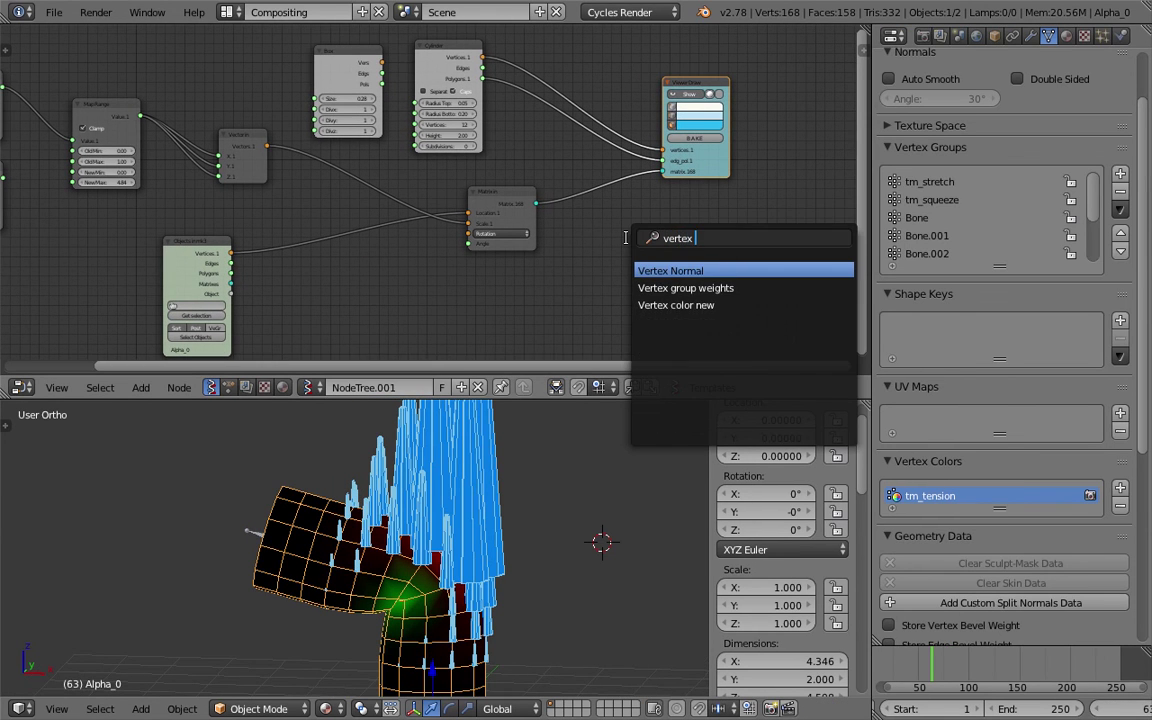
key(Return)
click(626, 238)
key(ctrl+s)
click(626, 239)
Connect the Vertices and Polygons outputs of Objects in mk3 to the matching inputs of Vertex Normal.
scroll(488, 238, down, 3)
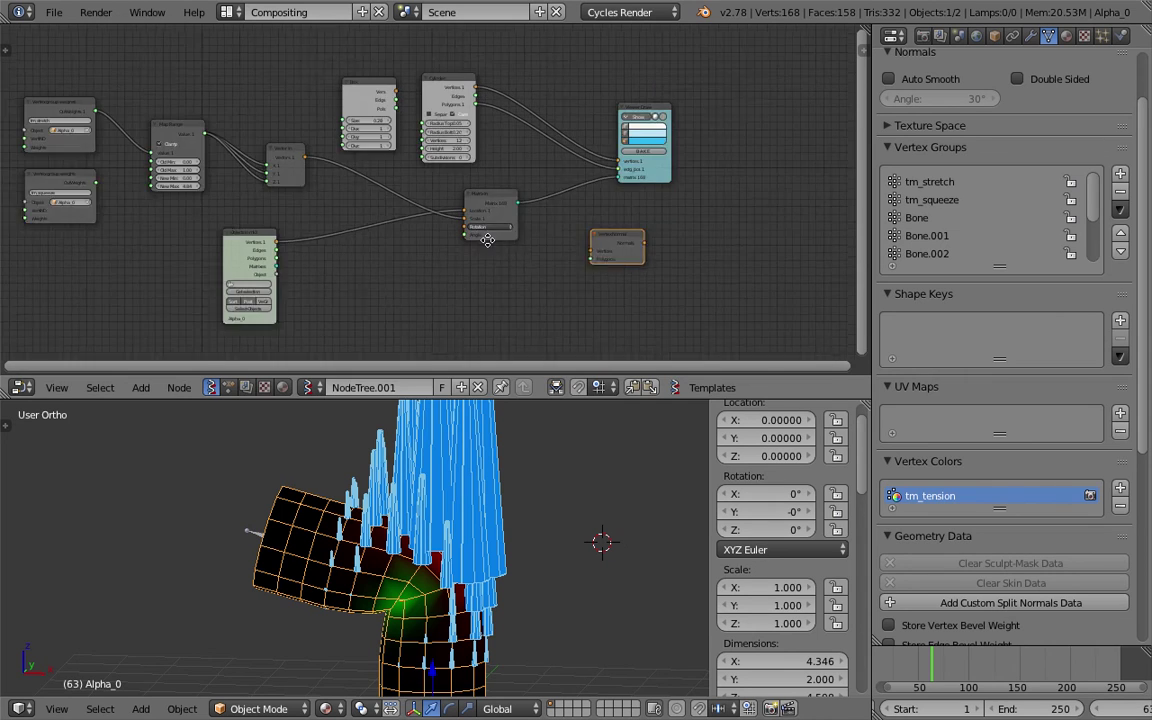
middle_drag(299, 200, 353, 219)
scroll(338, 220, up, 1)
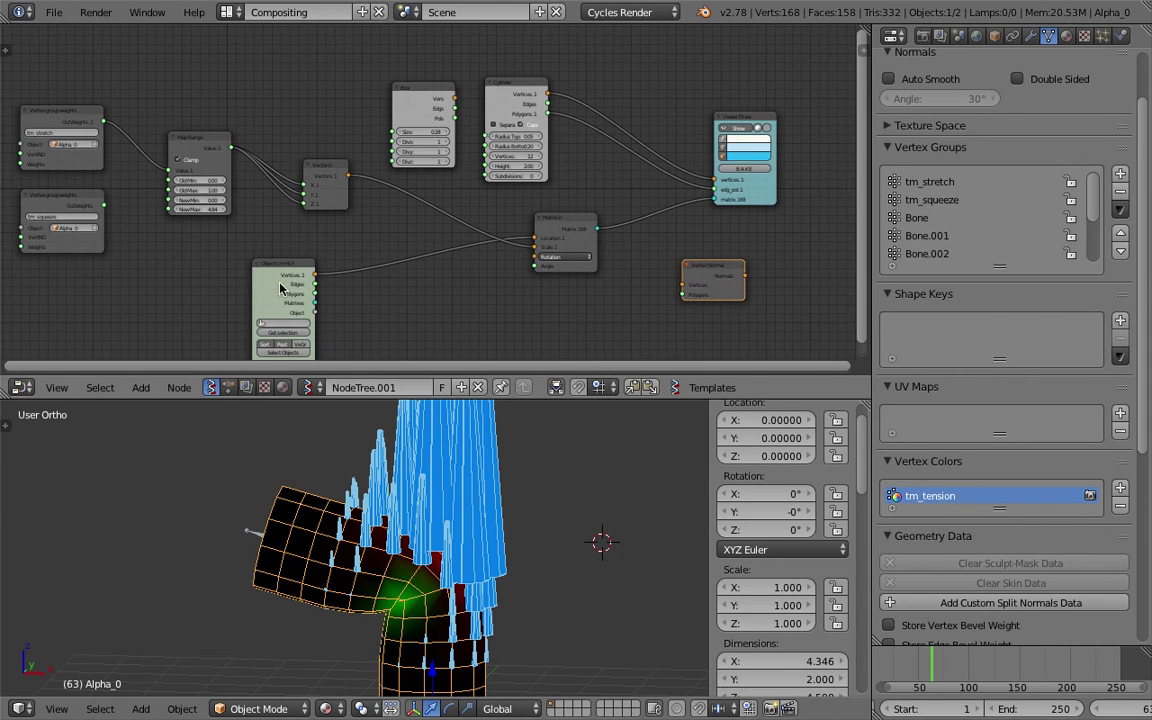
middle_drag(148, 220, 184, 221)
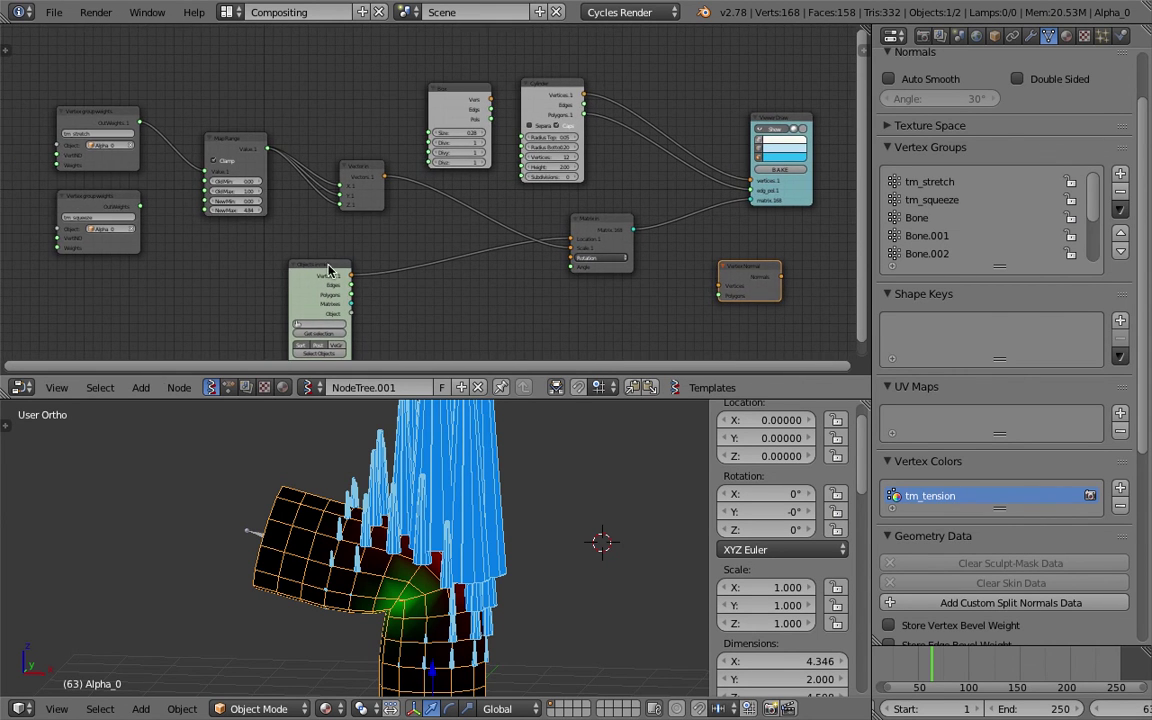
drag(349, 280, 718, 287)
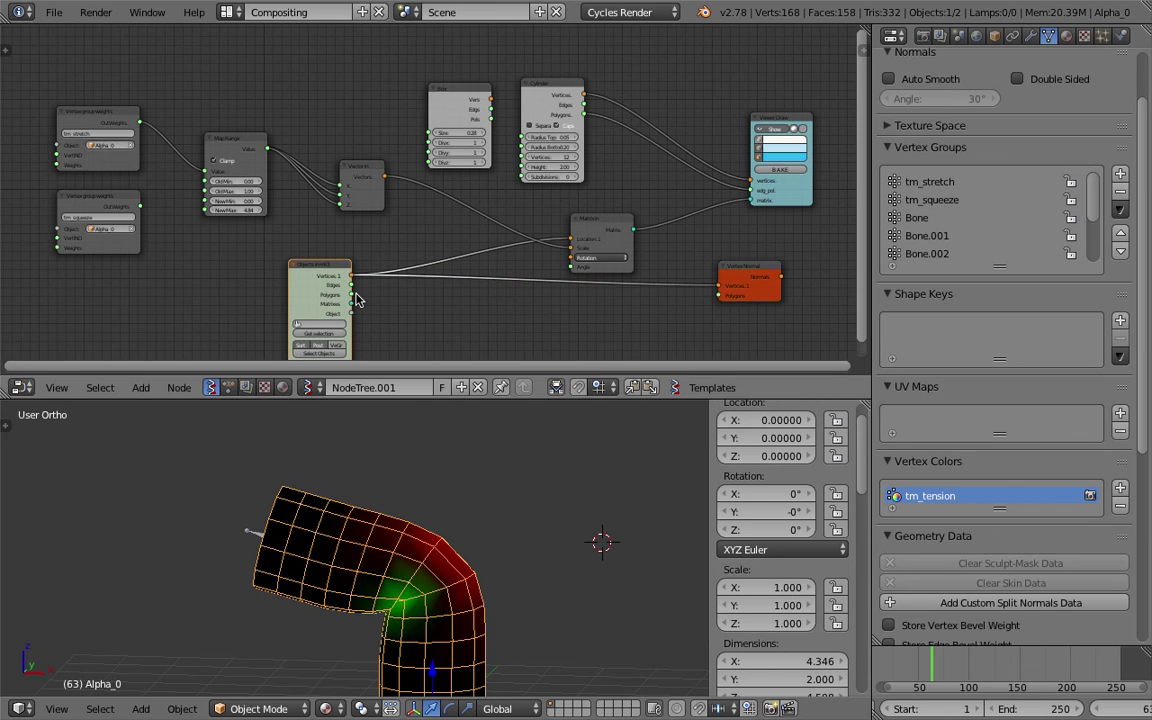
drag(350, 294, 697, 300)
Rearrange Matrix in and Viewer Draw, and connect Vertex Normal's Normals output to Matrix in's Angle input.
middle_drag(681, 240, 498, 250)
scroll(498, 250, up, 3)
drag(447, 245, 569, 202)
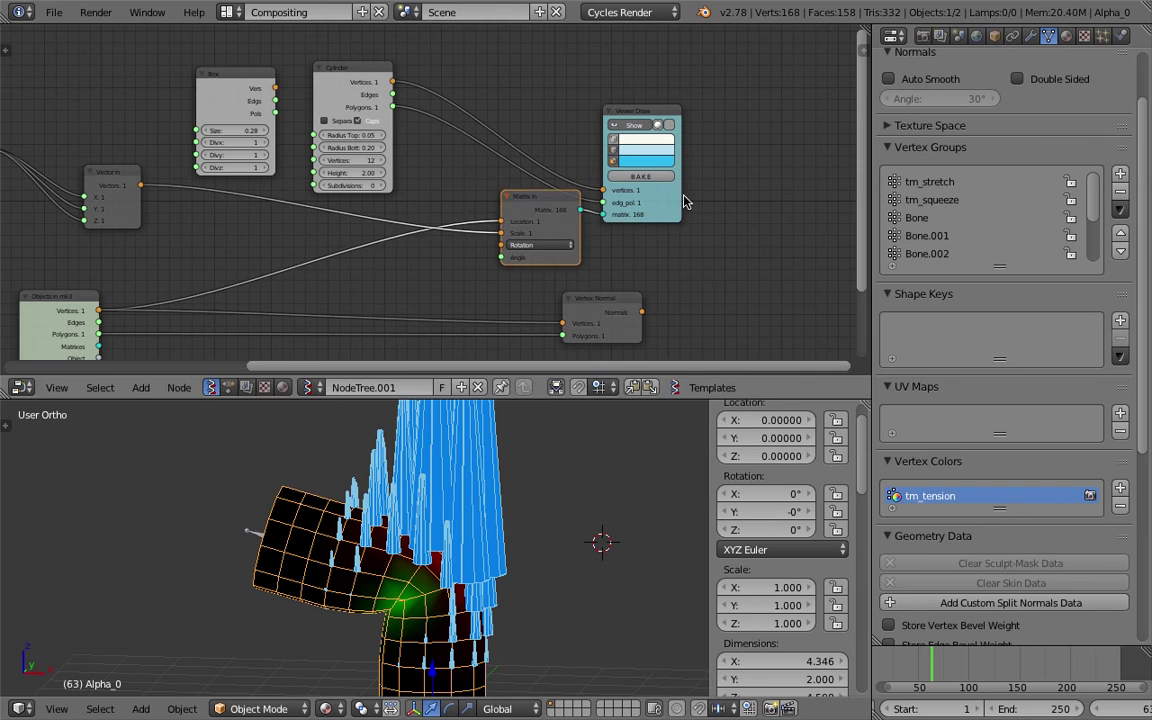
drag(664, 201, 787, 183)
mouse_move(612, 312)
mouse_down()
mouse_move(403, 300)
mouse_move(517, 270)
mouse_up()
scroll(410, 300, up, 2)
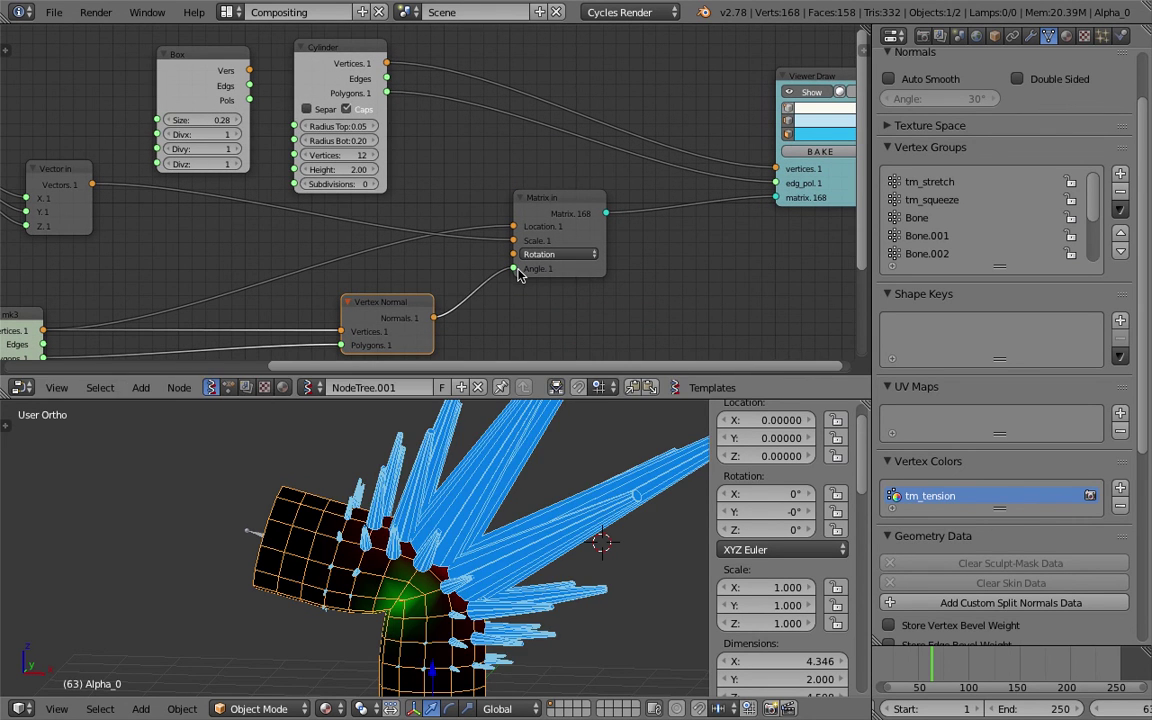
Scrub the animation and orbit the model to examine the spikes' orientation along the surface normals, and save the file.
middle_drag(556, 532, 377, 530)
scroll(538, 535, down, 2)
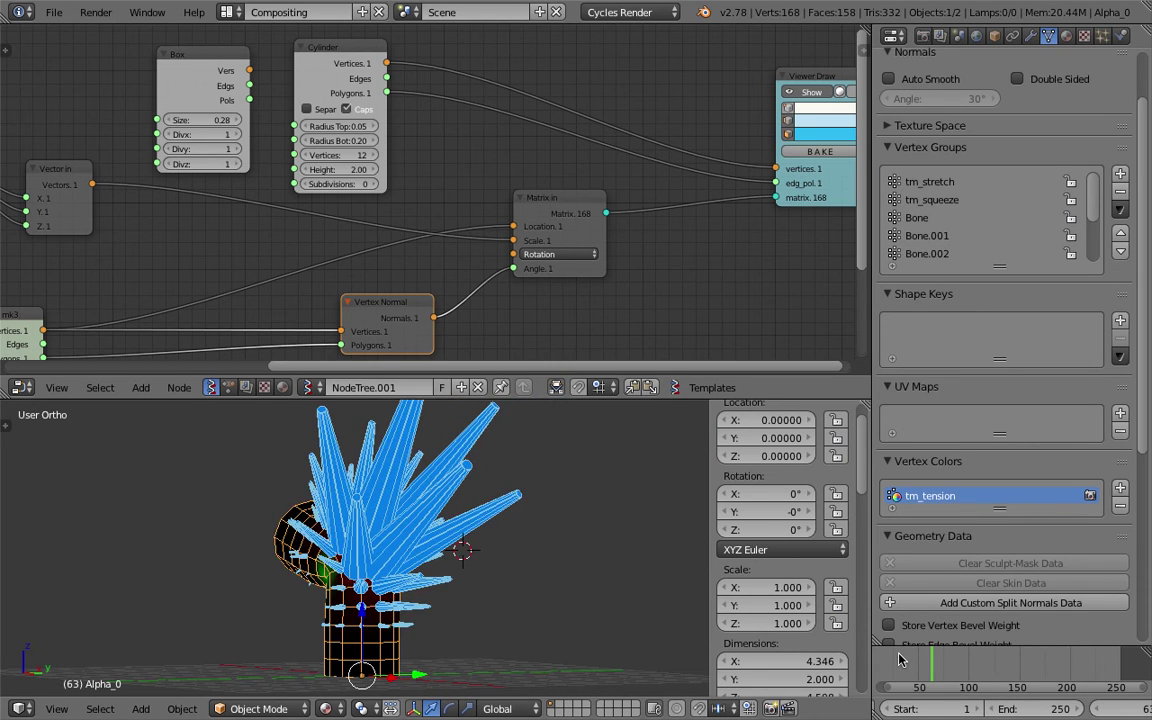
drag(868, 662, 968, 662)
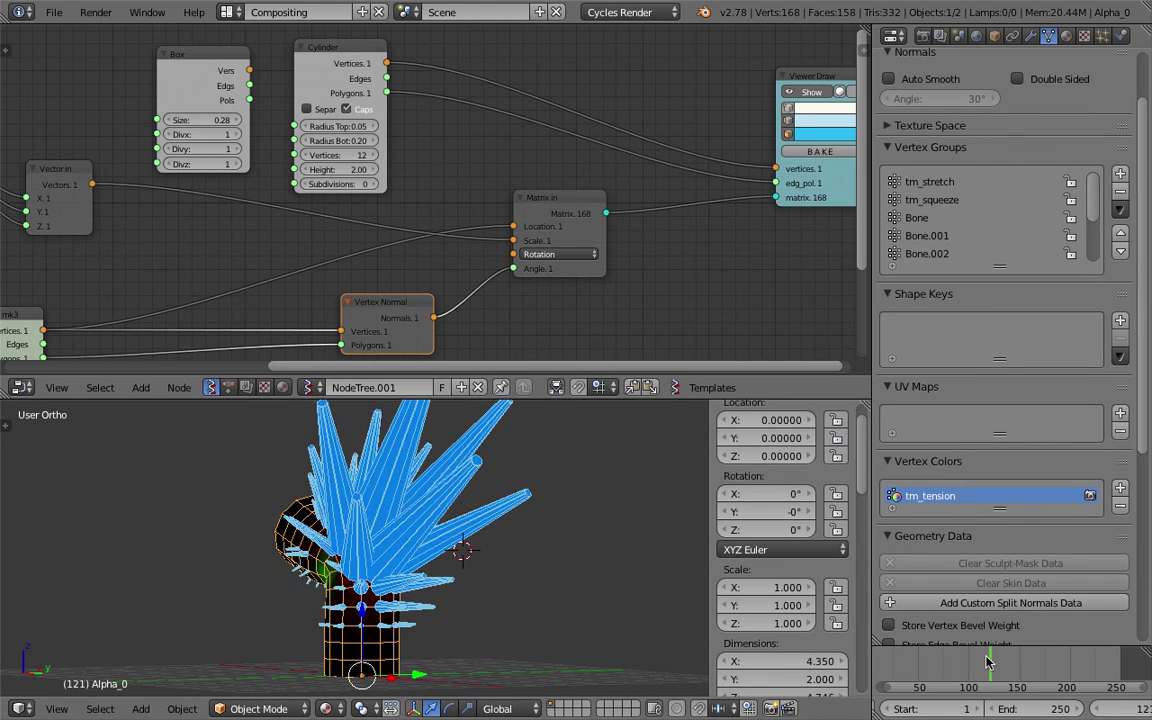
drag(986, 661, 912, 663)
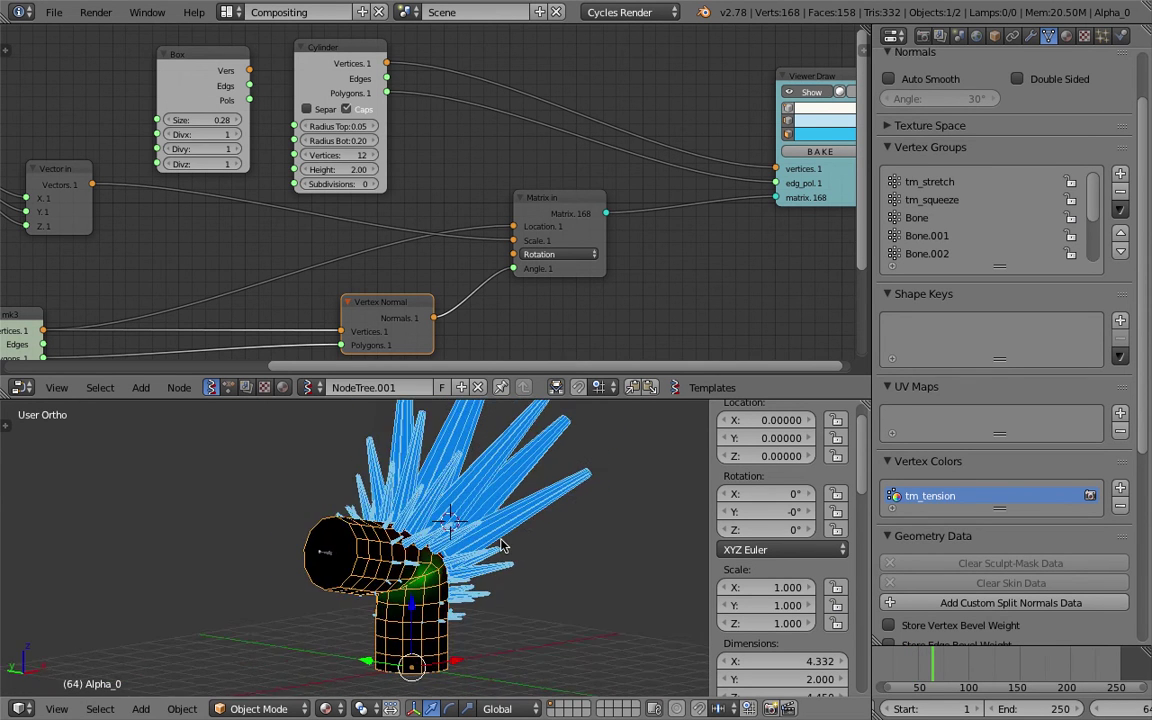
key(ctrl+s)
click(375, 554)
middle_drag(375, 558, 260, 527)
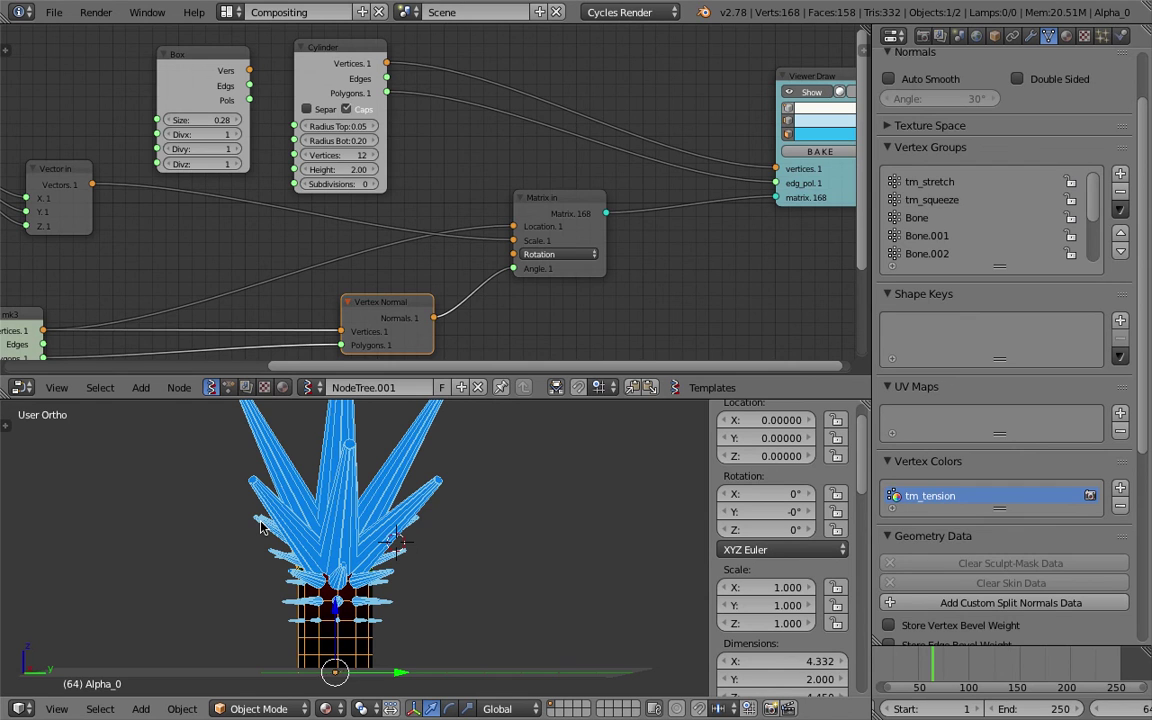
middle_drag(334, 522, 580, 445)
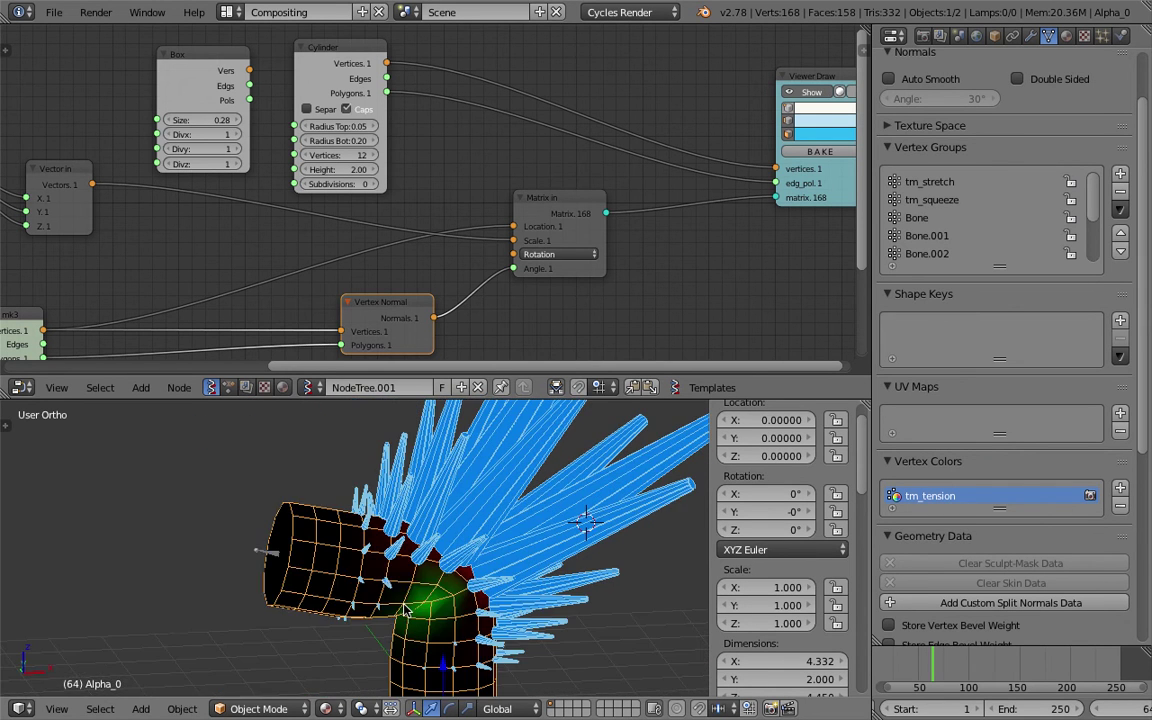
Set Map Range's New Max to 3.10 and New Min to 0.06, and save the file.
scroll(339, 174, up, 2)
middle_drag(302, 147, 321, 176)
middle_drag(254, 163, 398, 150)
middle_drag(110, 223, 300, 161)
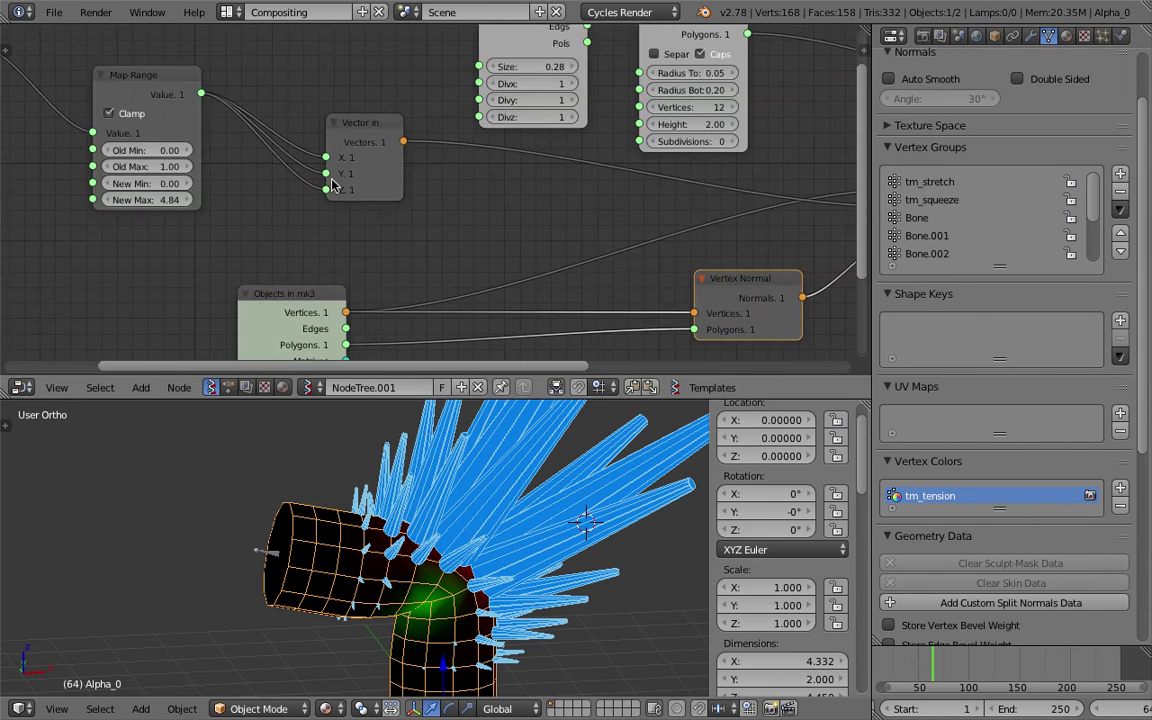
drag(170, 200, 133, 200)
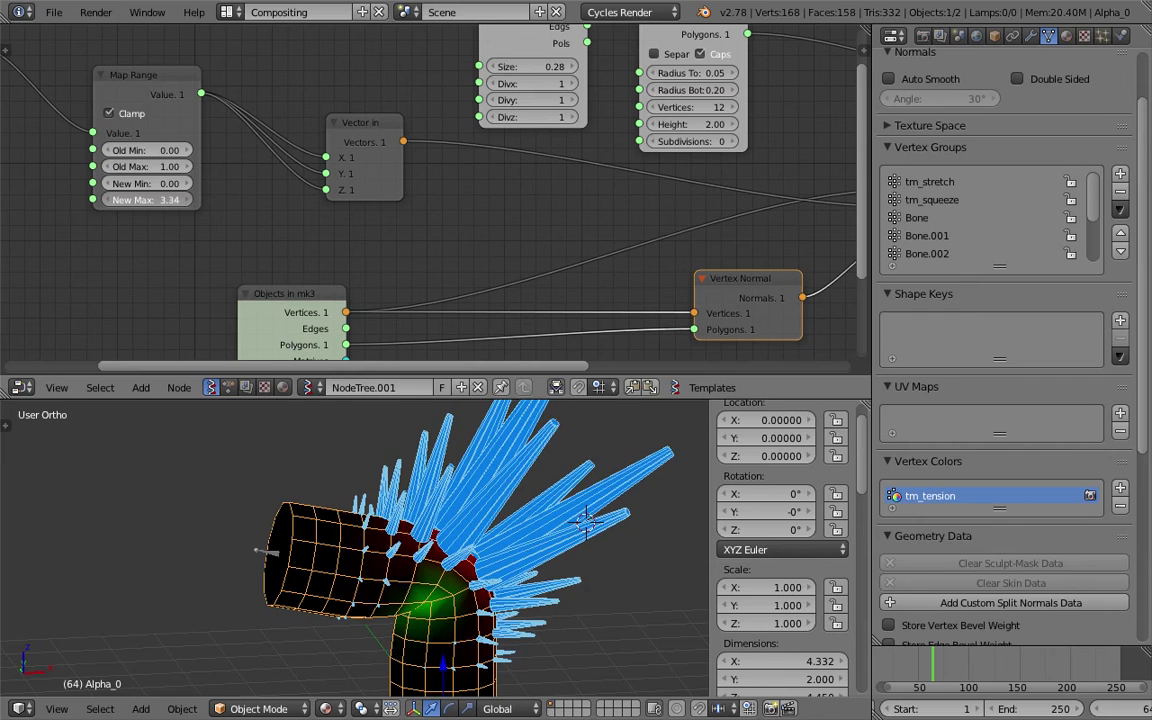
middle_drag(527, 504, 498, 570)
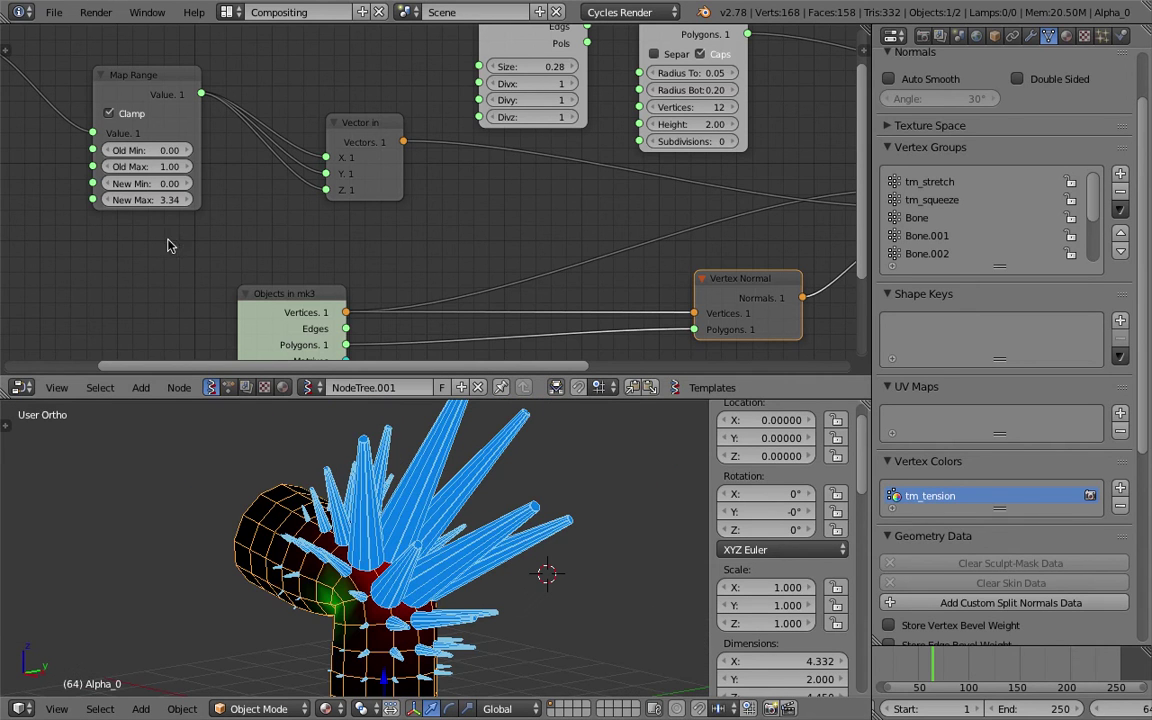
drag(166, 201, 149, 183)
middle_drag(560, 560, 504, 488)
key(ctrl+s)
click(523, 552)
Enlarge the 3D view and scrub the animation to frame 180 to examine the spikes from several angles.
drag(906, 663, 953, 666)
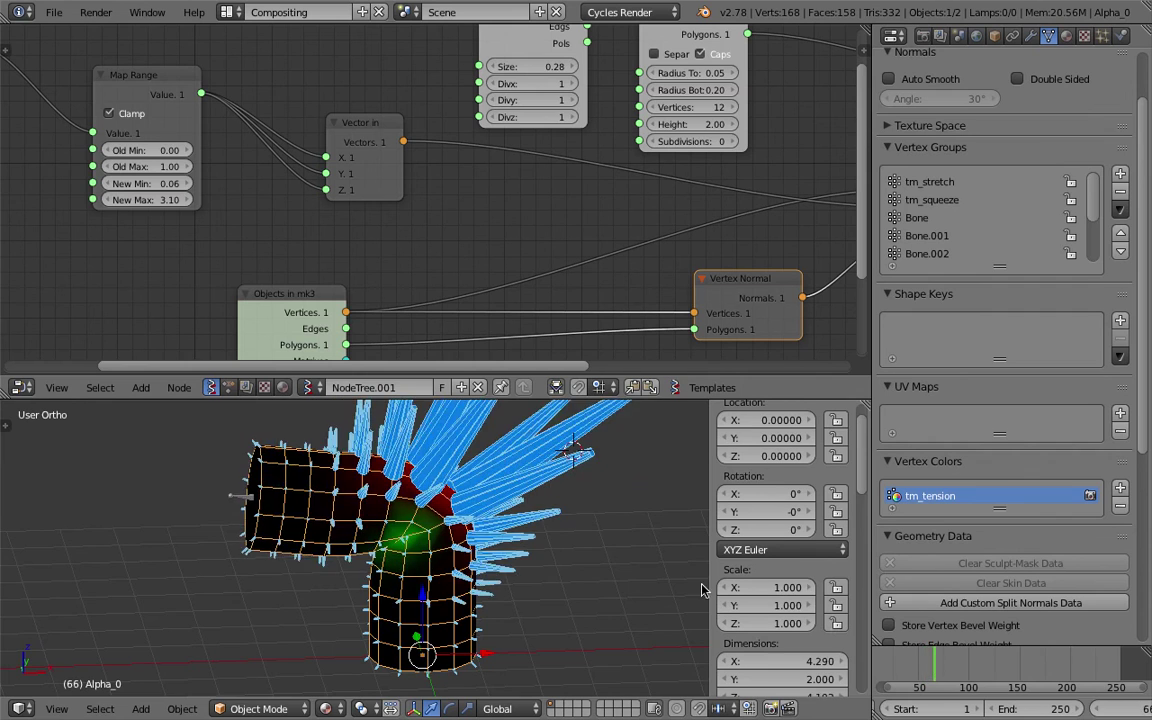
middle_drag(635, 532, 480, 410)
drag(481, 399, 494, 305)
scroll(530, 440, down, 3)
middle_drag(545, 470, 323, 479)
scroll(527, 496, up, 2)
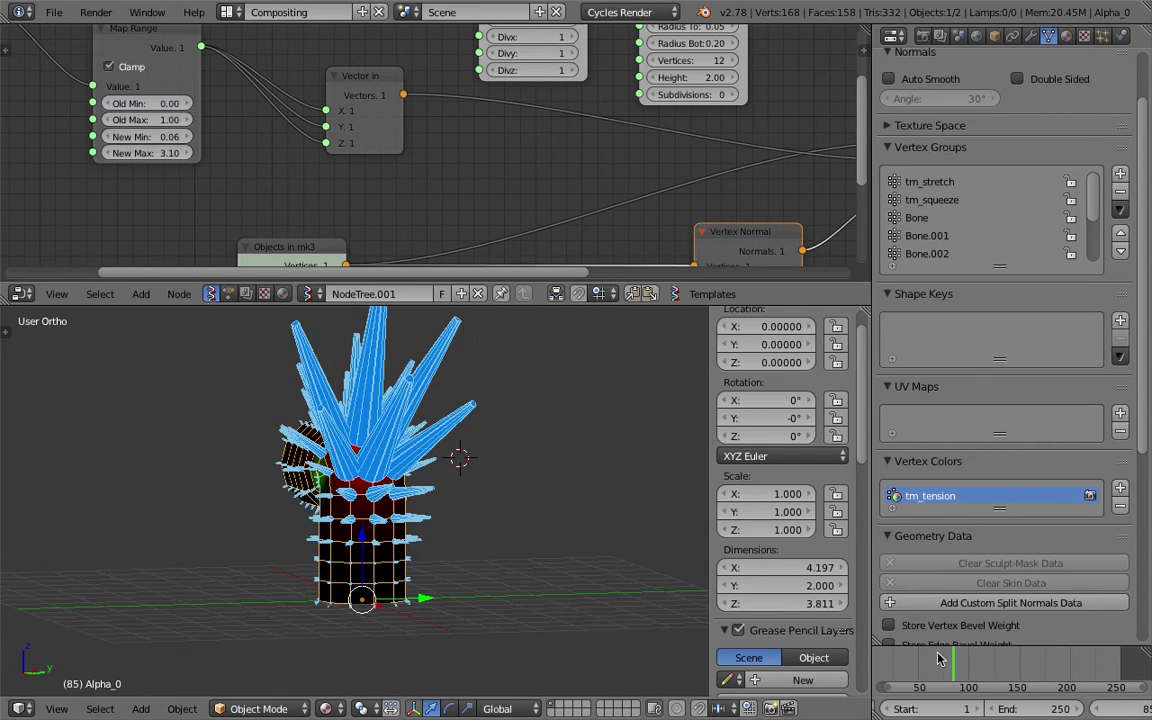
drag(965, 667, 1046, 667)
middle_drag(520, 568, 455, 500)
scroll(455, 500, down, 3)
scroll(525, 180, down, 4)
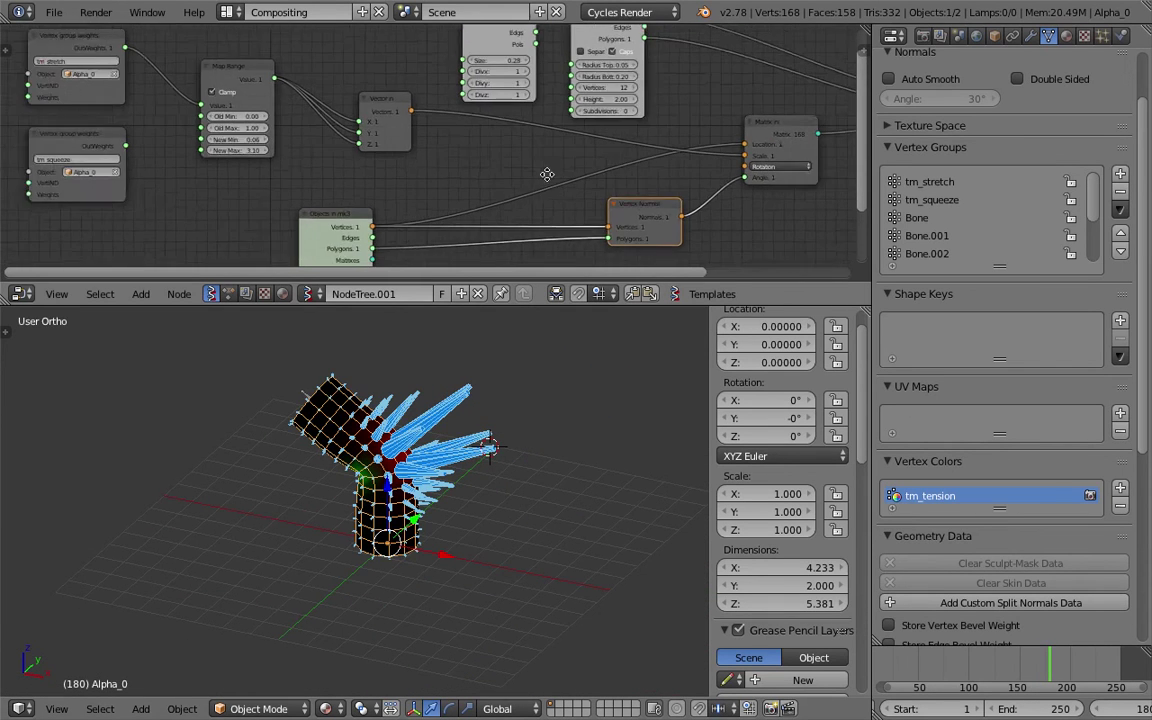
Review the Tension Map script's add-on details in the user preferences, close them, and save the file.
click(54, 14)
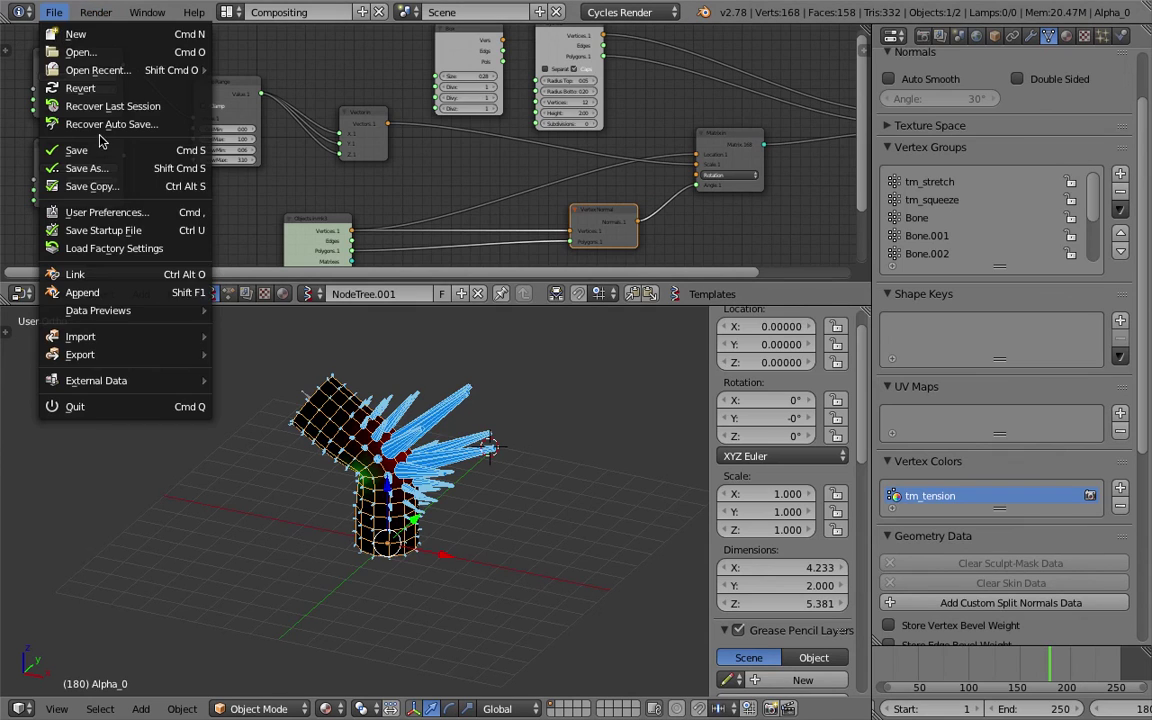
click(105, 192)
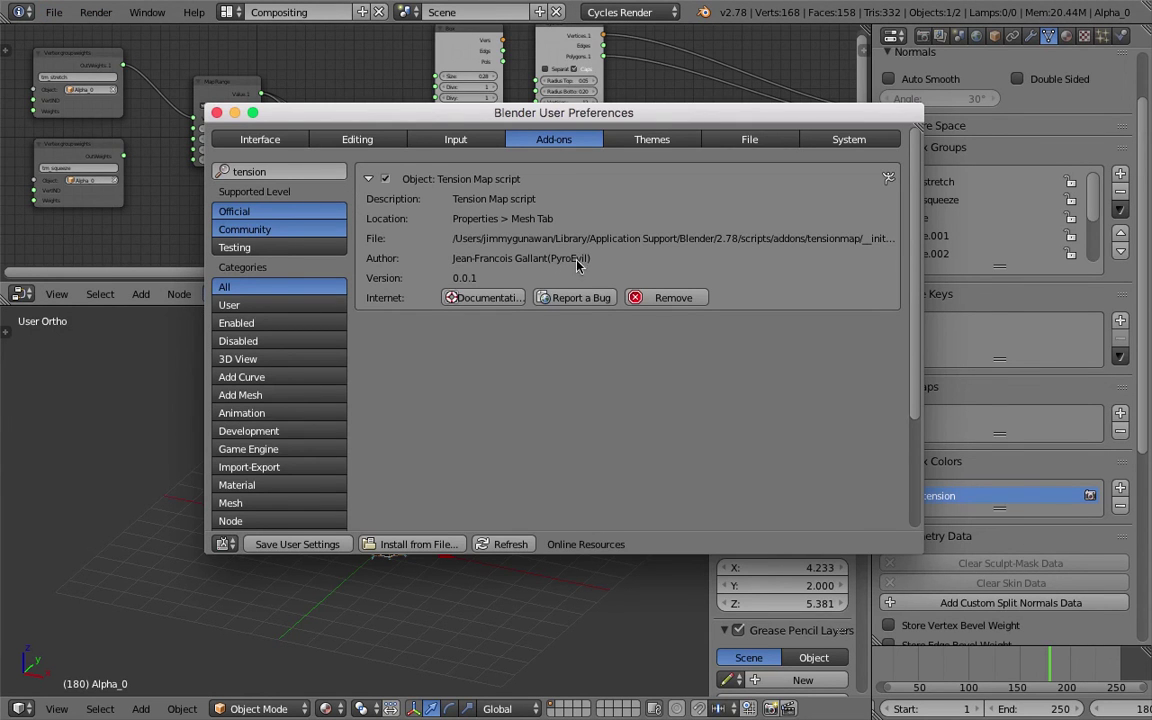
drag(533, 114, 532, 137)
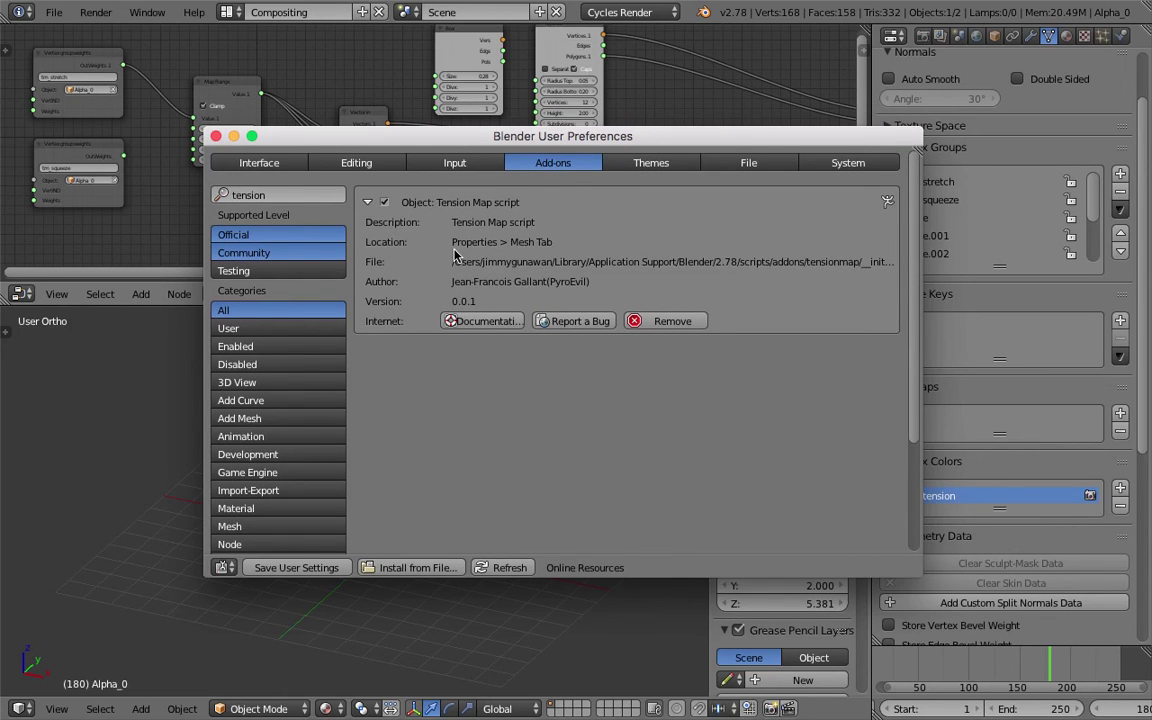
click(217, 137)
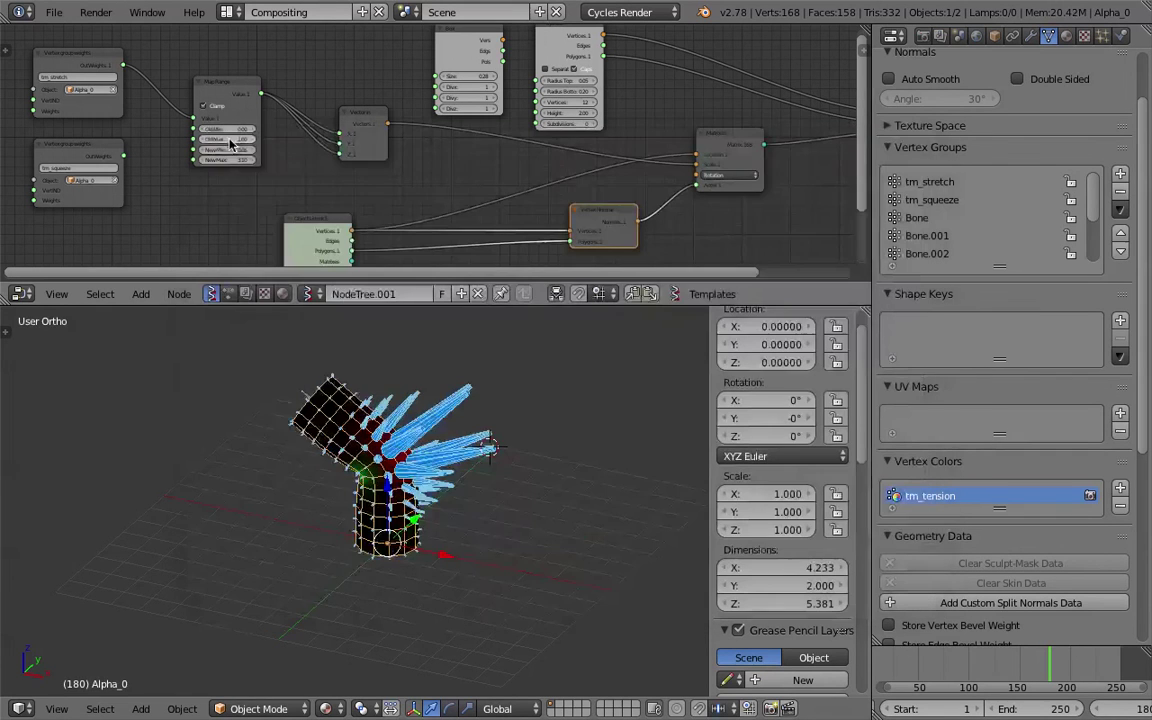
key(ctrl+s)
click(492, 477)
Scrub between several frames up to 149 and orbit the bend to compare the spikes on its stretched side.
middle_drag(492, 477, 481, 504)
scroll(328, 477, up, 3)
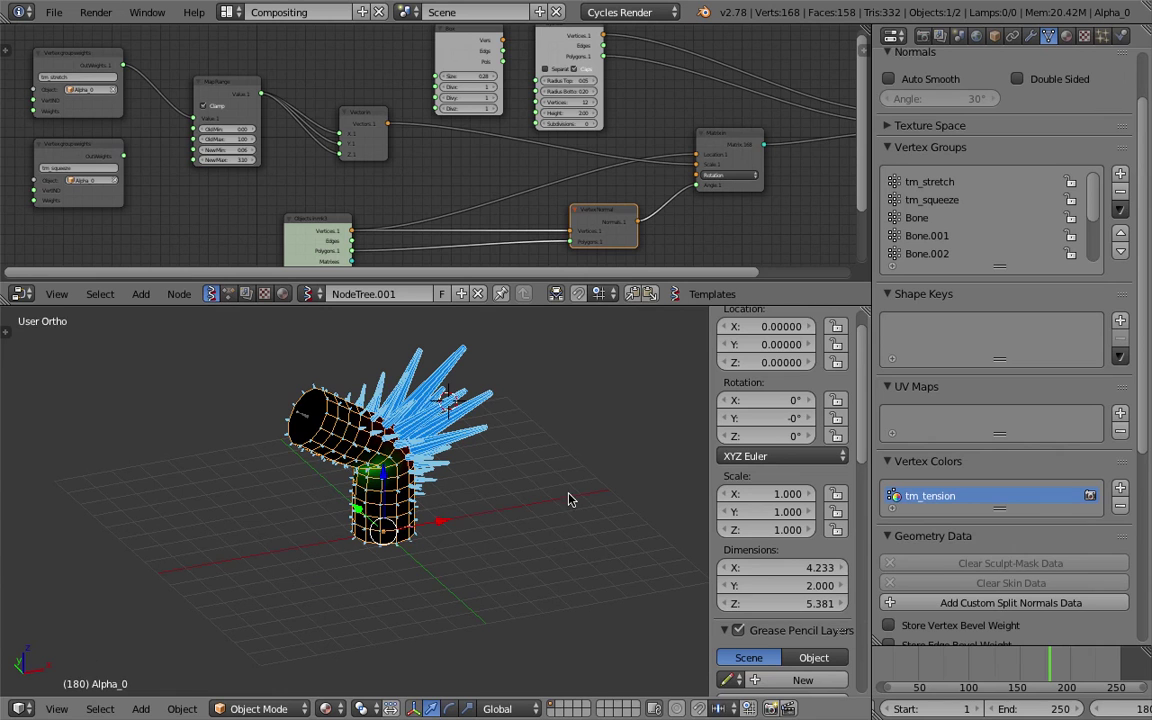
drag(970, 673, 980, 670)
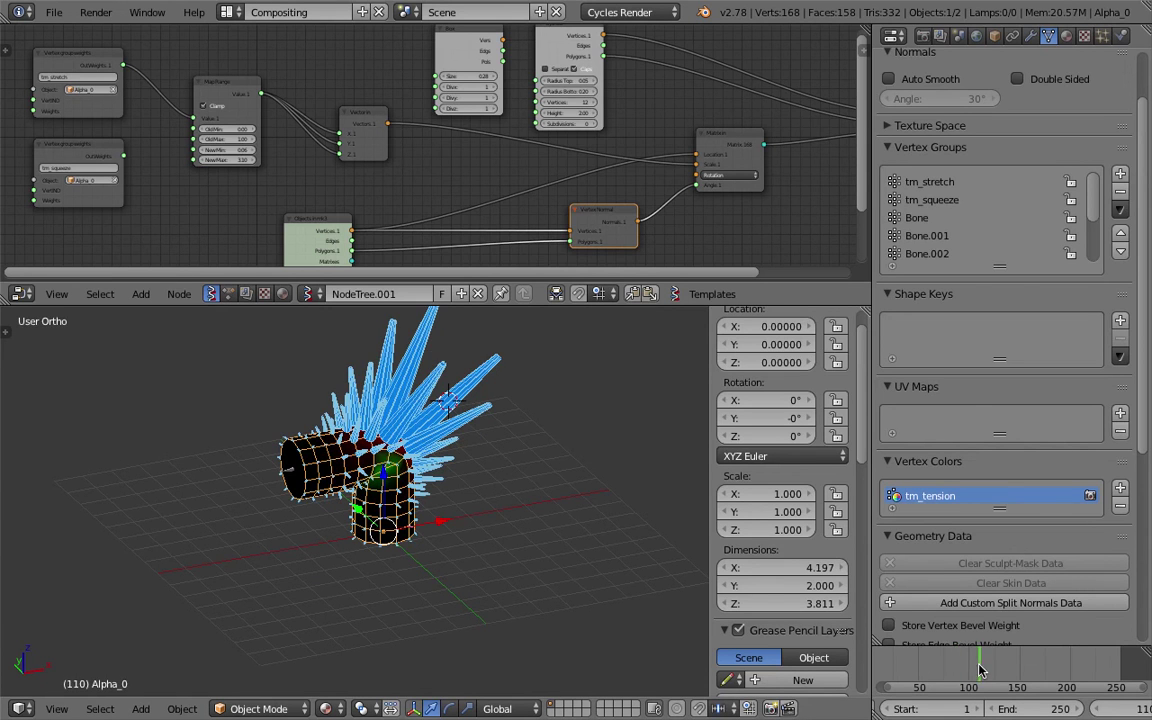
click(1004, 666)
click(970, 667)
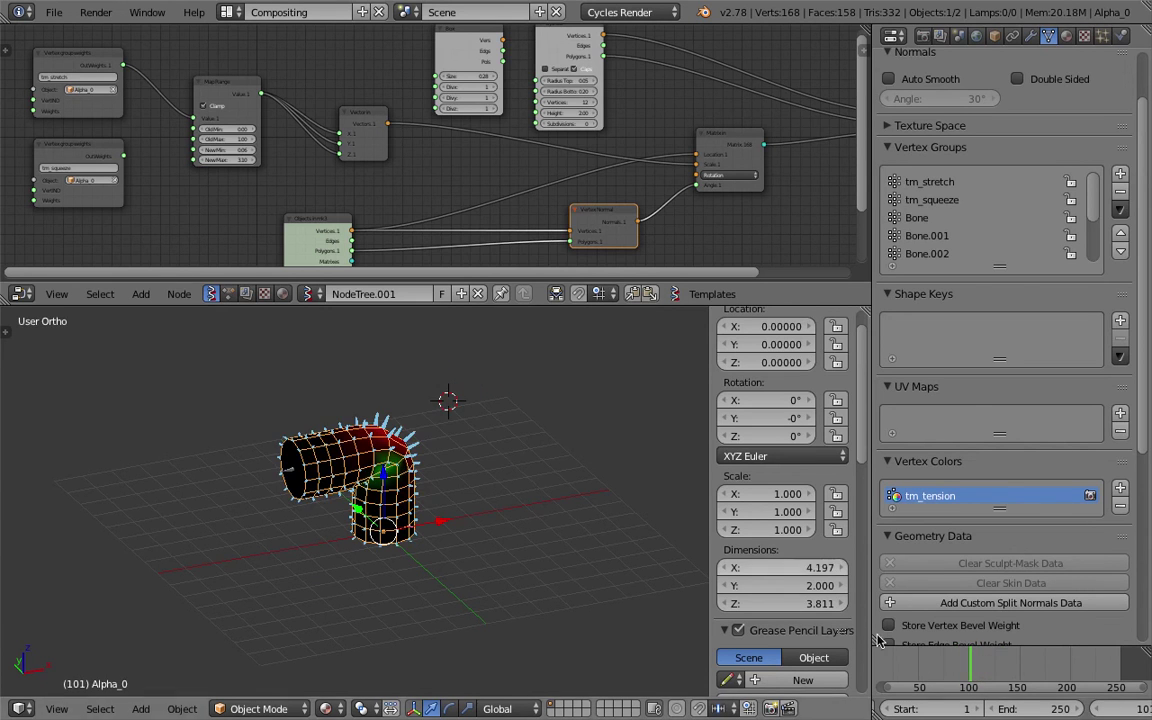
click(1015, 667)
middle_drag(645, 578, 350, 500)
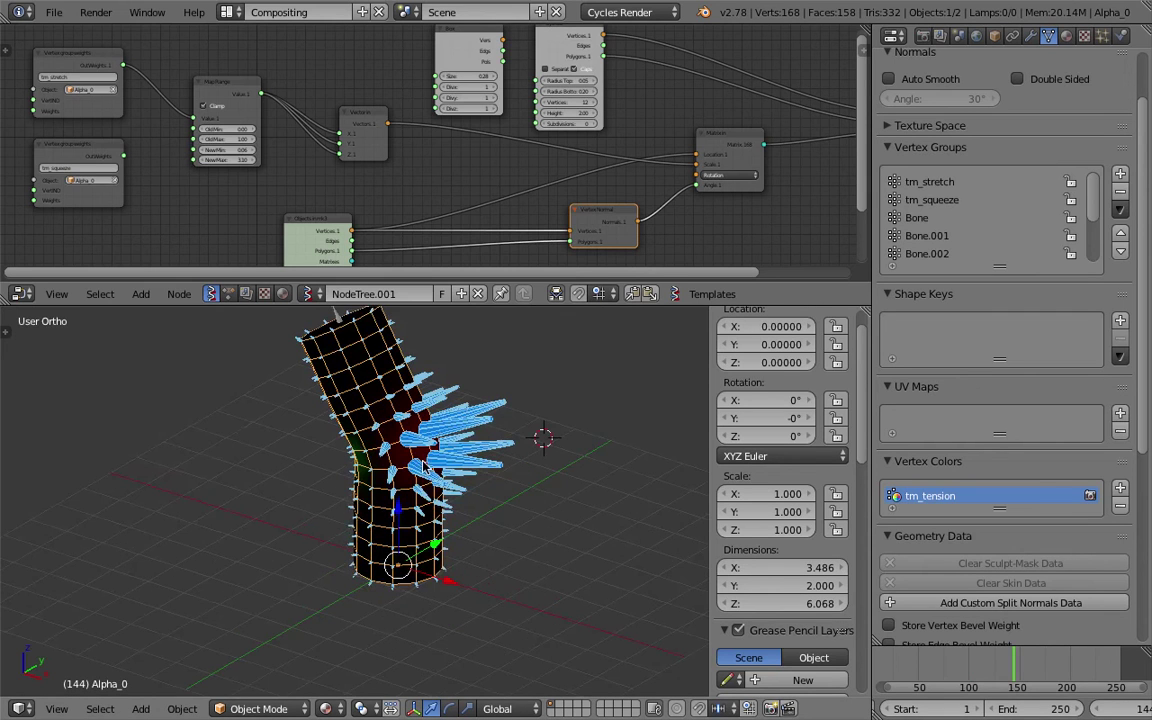
middle_drag(424, 465, 445, 405)
middle_drag(445, 460, 523, 470)
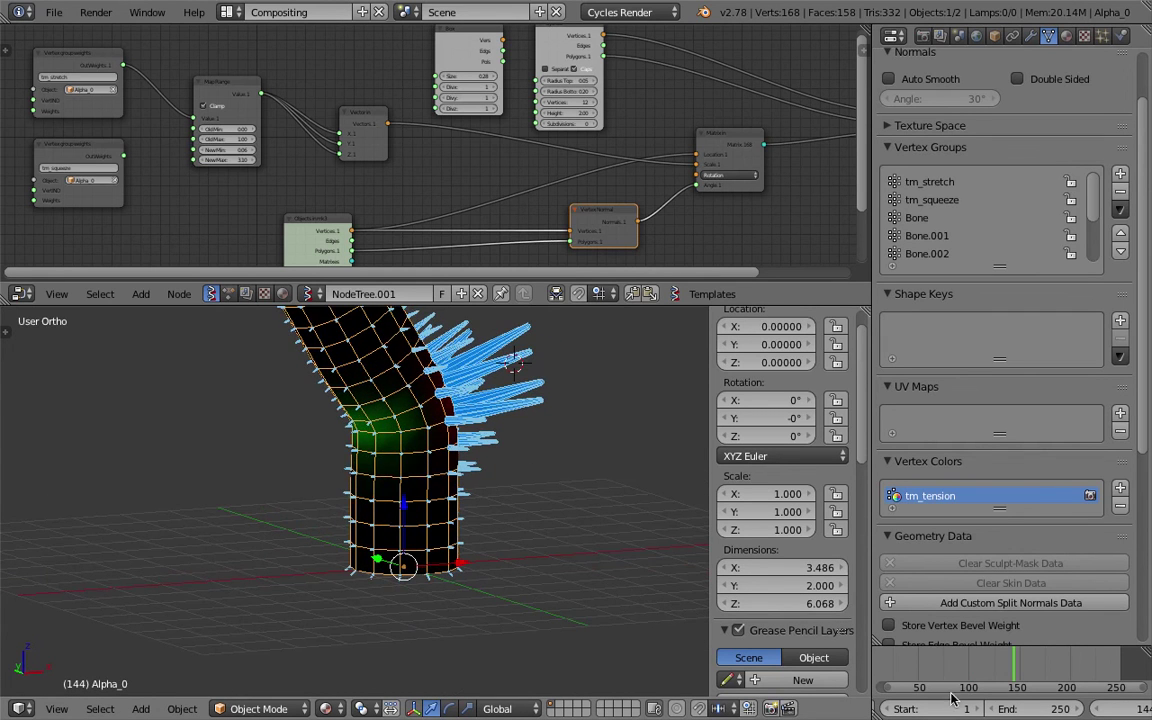
click(1017, 680)
middle_drag(437, 403, 465, 378)
scroll(500, 148, down, 3)
ctrl+scroll(541, 153, down, 3)
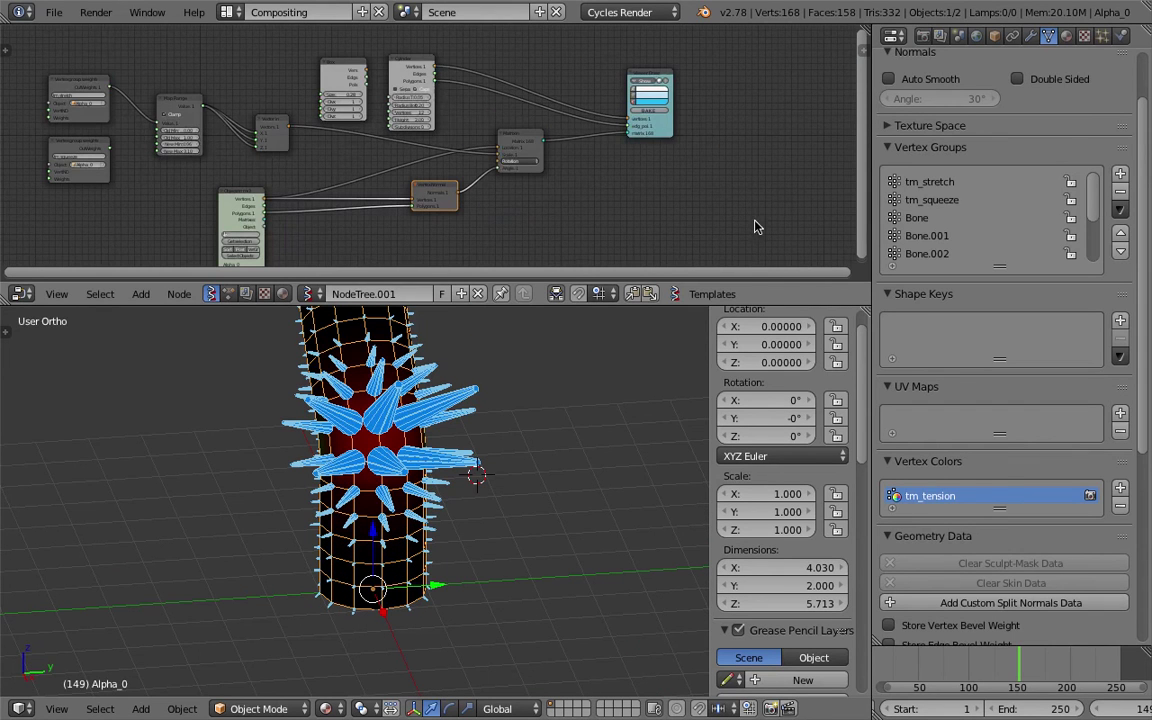
Show Alpha_0's Armature modifier settings and save the file.
click(1030, 35)
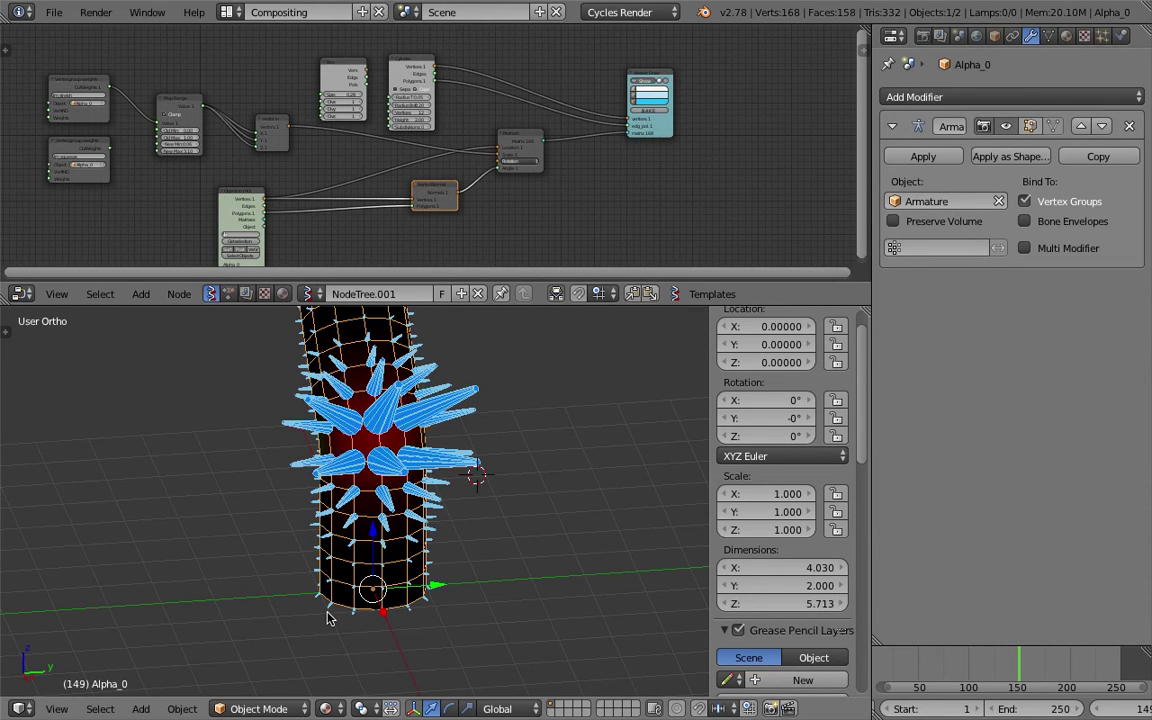
scroll(329, 617, up, 2)
key(ctrl+s)
middle_drag(329, 617, 397, 565)
click(373, 504)
scroll(380, 548, down, 2)
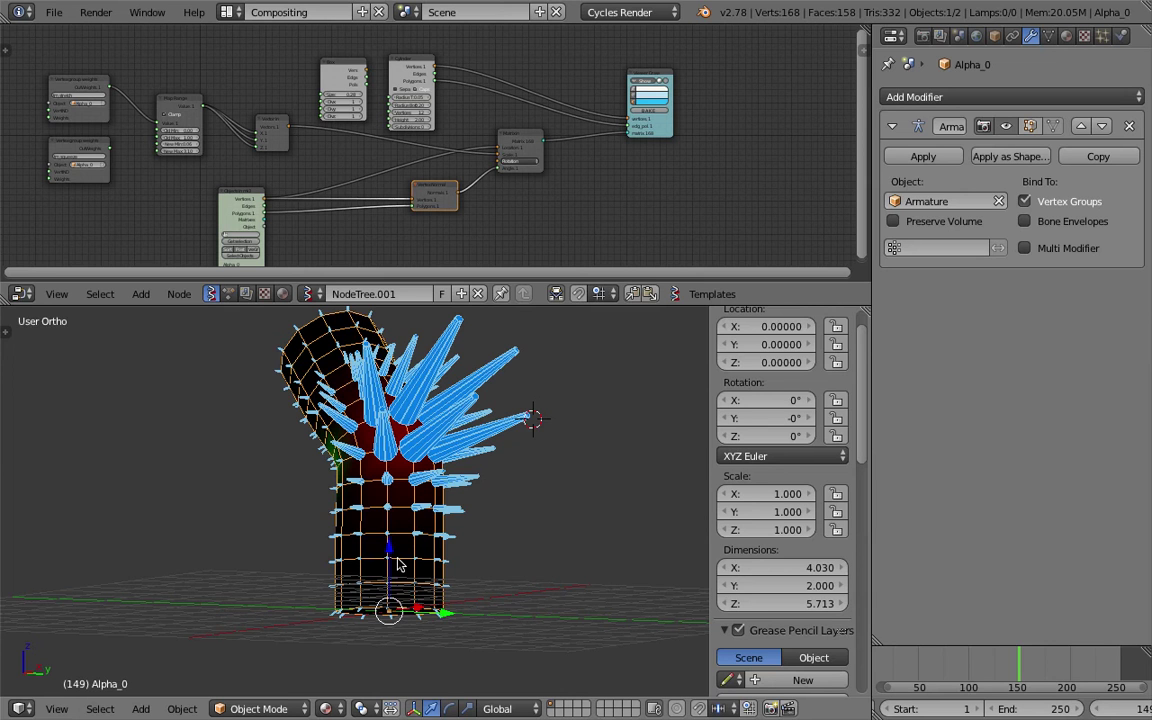
Orbit the spiked mesh and scrub to frame 216 to examine how the spikes follow the bend.
middle_drag(397, 565, 389, 411)
middle_drag(419, 450, 255, 434)
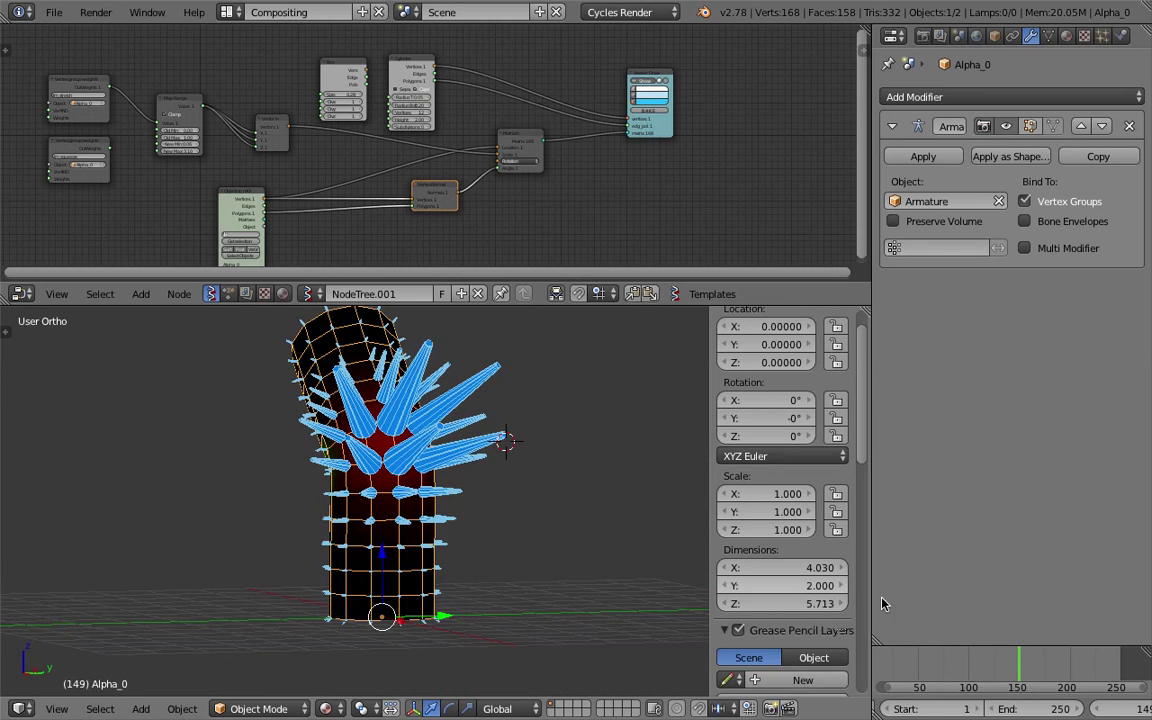
click(1051, 680)
middle_drag(498, 484, 582, 509)
scroll(581, 503, up, 1)
mouse_move(1041, 664)
mouse_down()
mouse_move(1010, 666)
mouse_move(1087, 672)
mouse_up()
middle_drag(488, 546, 545, 472)
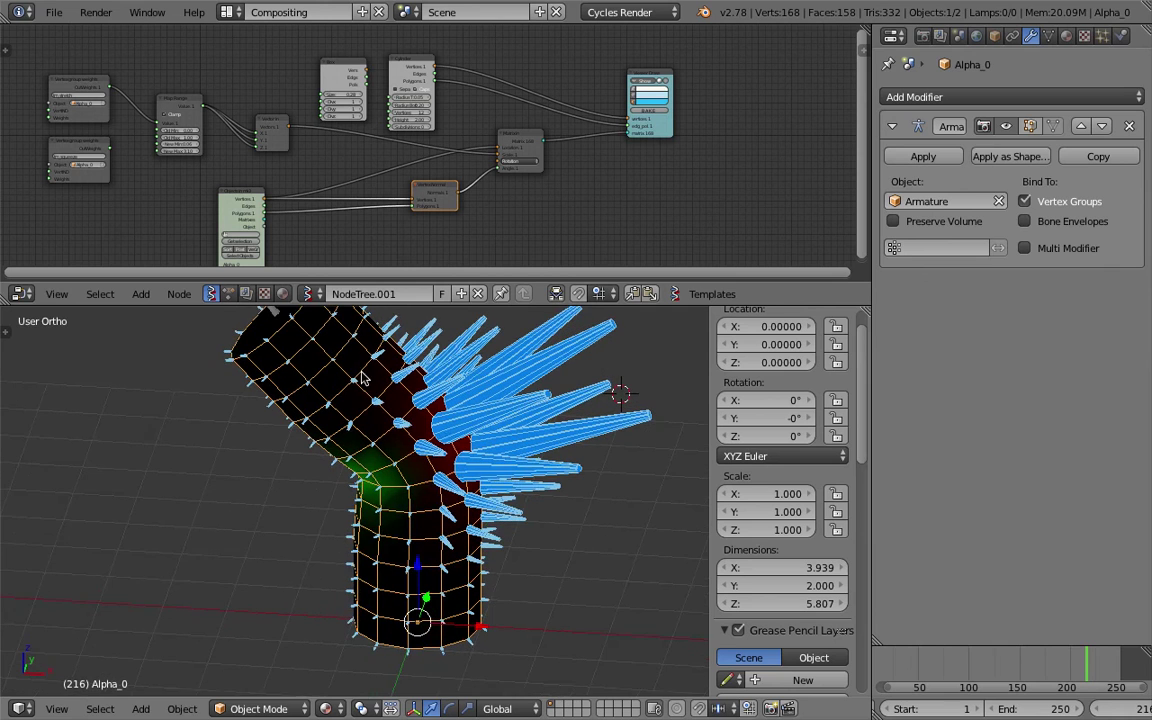
Try a higher Multiplier in Alpha_0's Tension script while scrubbing the animation, and reset it to 1.00.
click(1050, 38)
scroll(942, 383, down, 8)
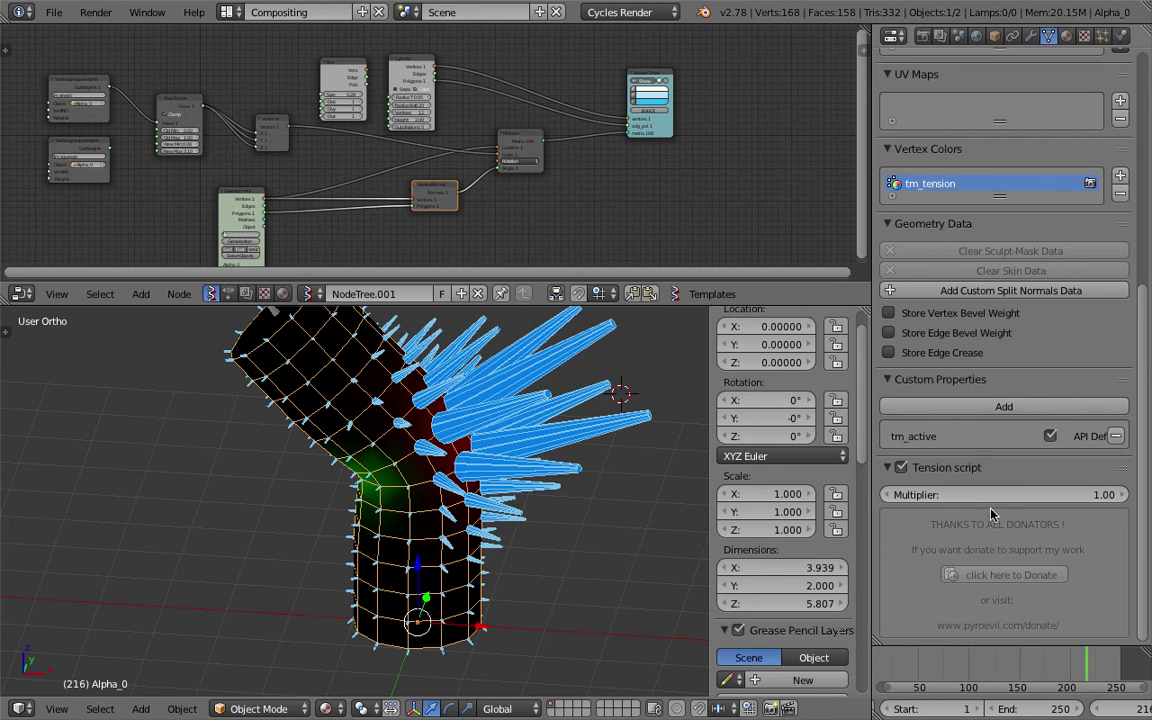
drag(1006, 497, 1083, 497)
drag(1048, 667, 1008, 668)
click(1064, 531)
text(1)
key(Return)
scroll(1003, 575, down, 2)
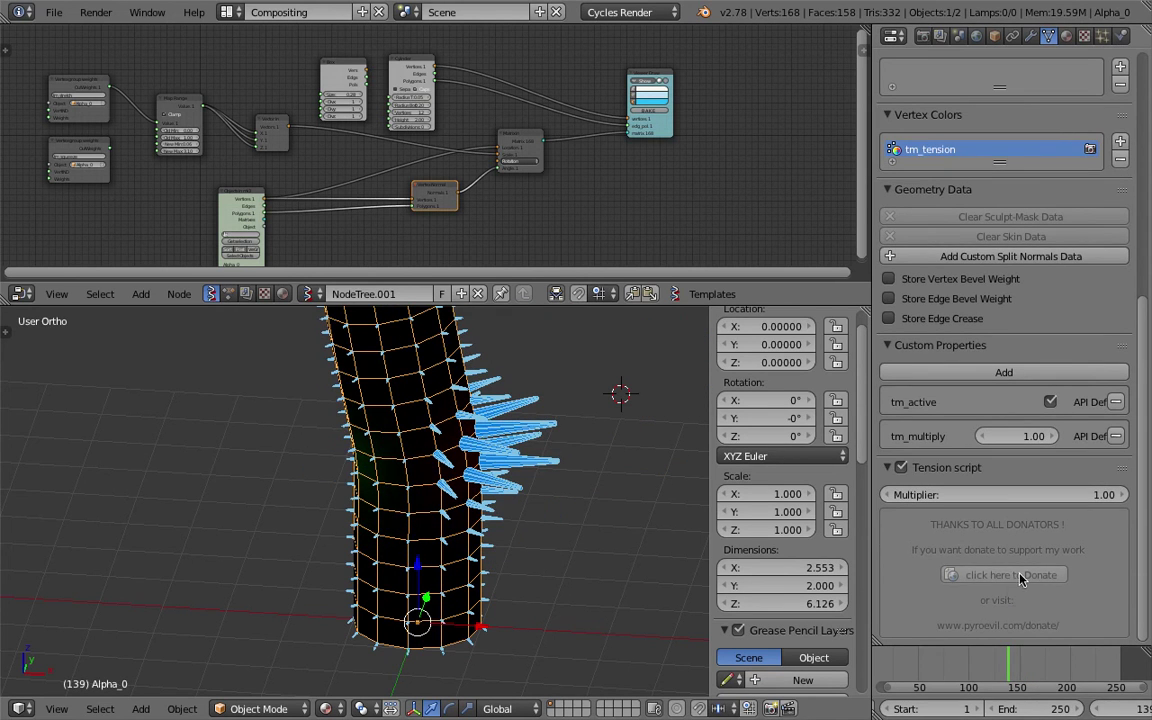
Go to frame 163 and orbit the mesh to examine the spikes against the stretched and squeezed areas.
middle_drag(668, 503, 573, 446)
click(1032, 665)
middle_drag(330, 388, 448, 441)
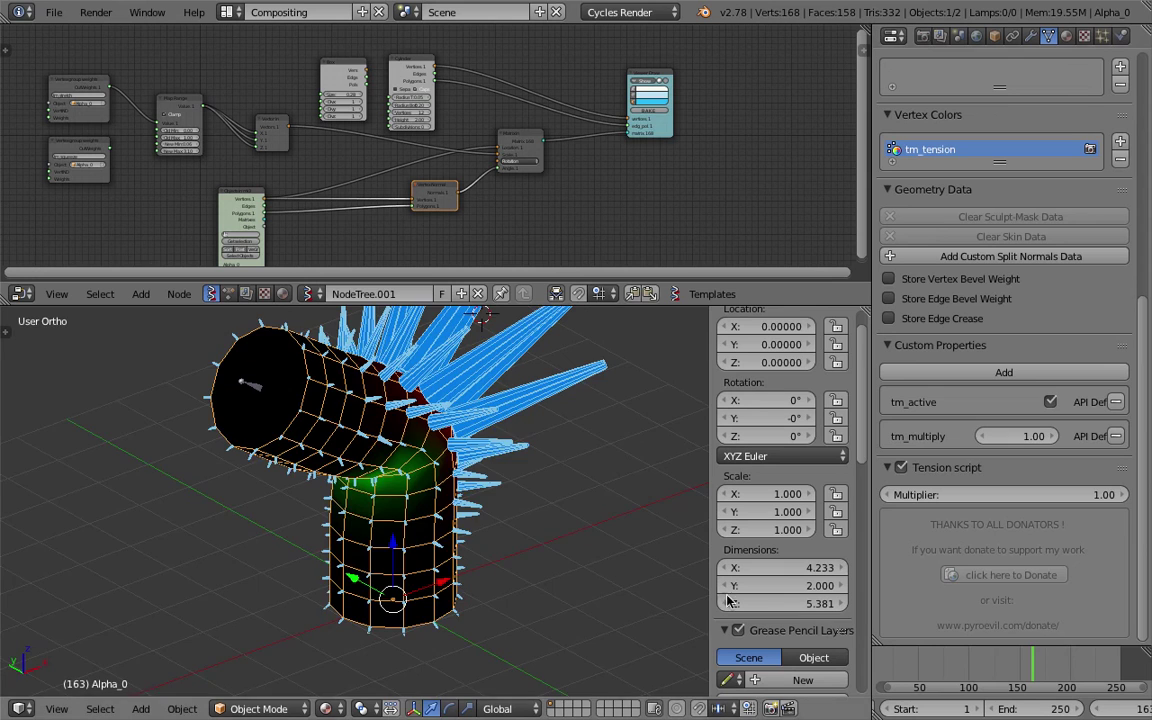
middle_drag(540, 620, 403, 445)
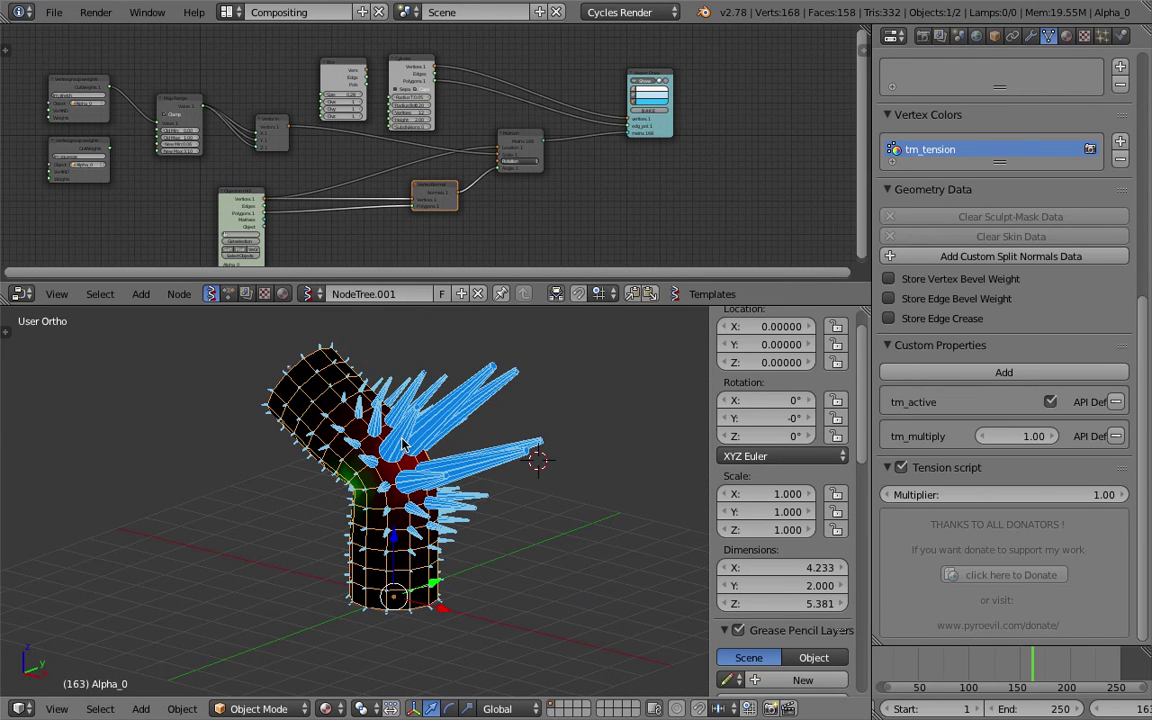